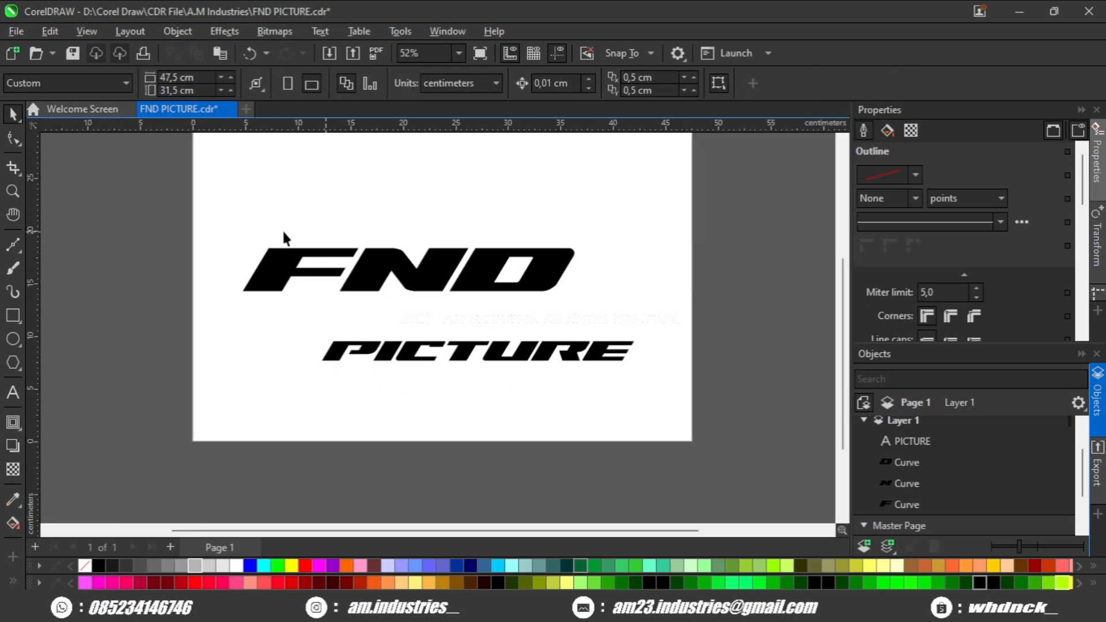
Step: Give the three FND letters a 10 pt outline and a white fill
drag(558, 346, 720, 329)
scroll(916, 266, down, 3)
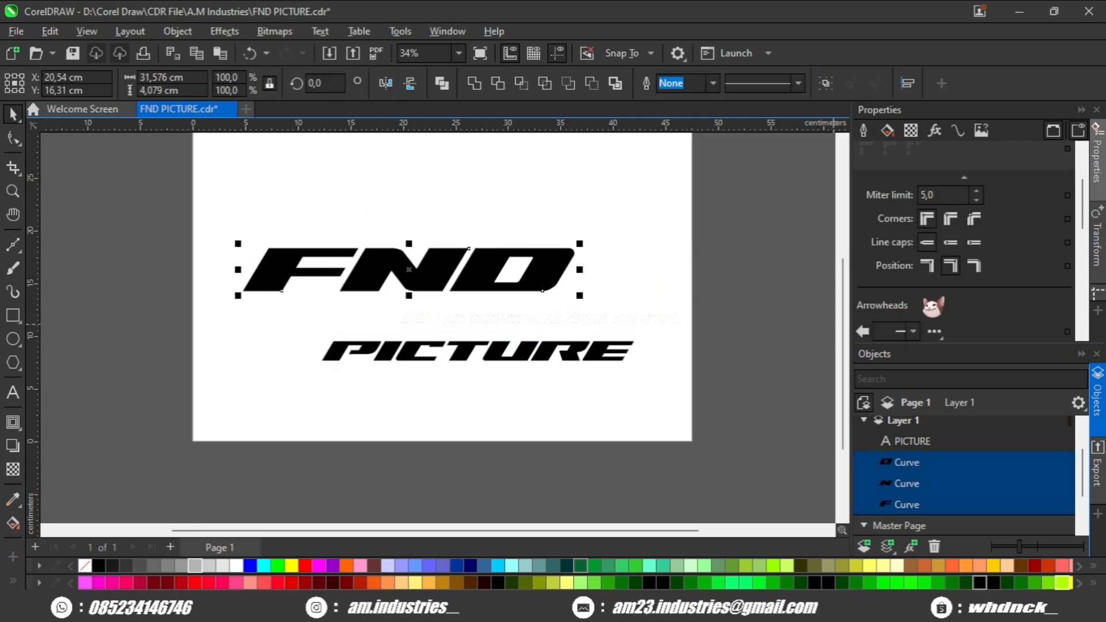
scroll(899, 274, up, 3)
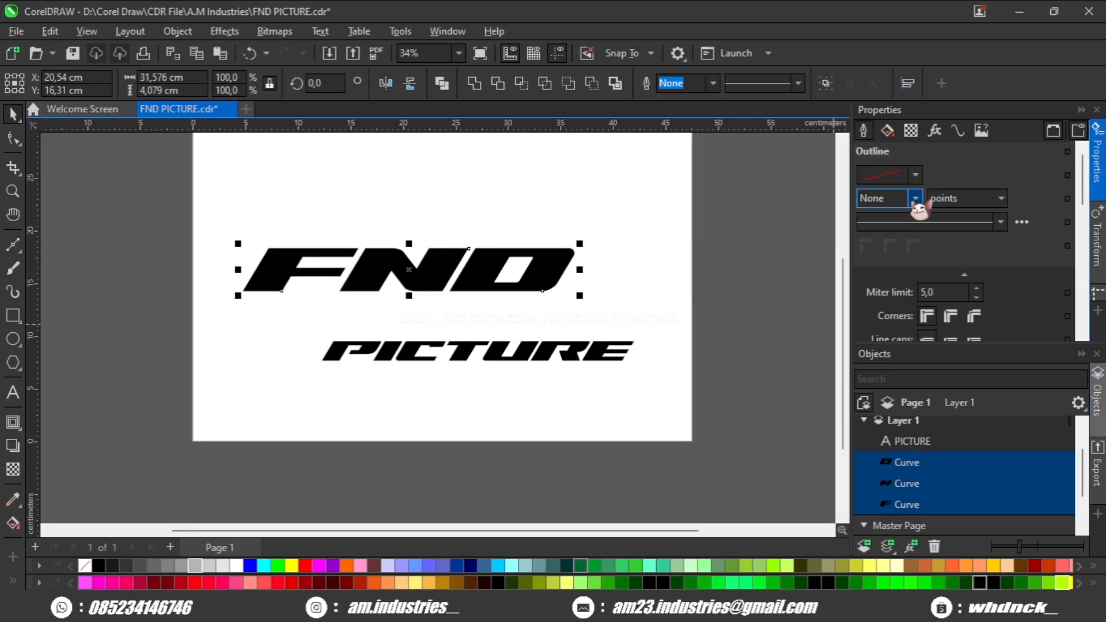
click(887, 340)
scroll(265, 277, up, 1)
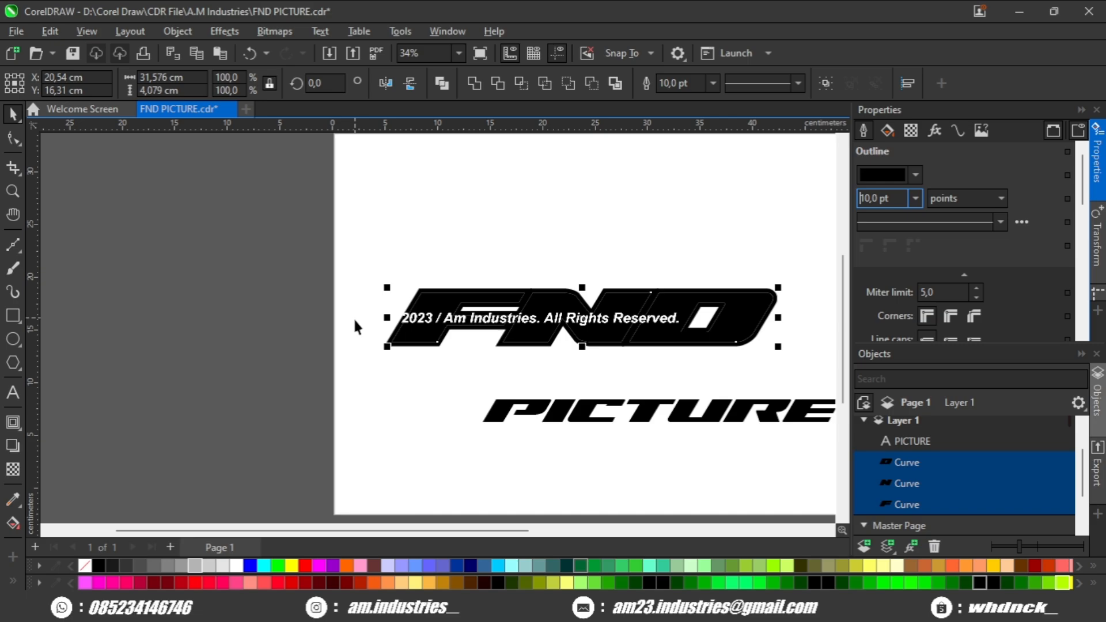
click(237, 567)
Step: Scale the outlined FND letters down together to about 24.8 cm wide and 3.2 cm high
drag(352, 411, 246, 407)
scroll(379, 334, up, 2)
scroll(379, 334, down, 2)
drag(401, 337, 314, 338)
scroll(314, 338, down, 2)
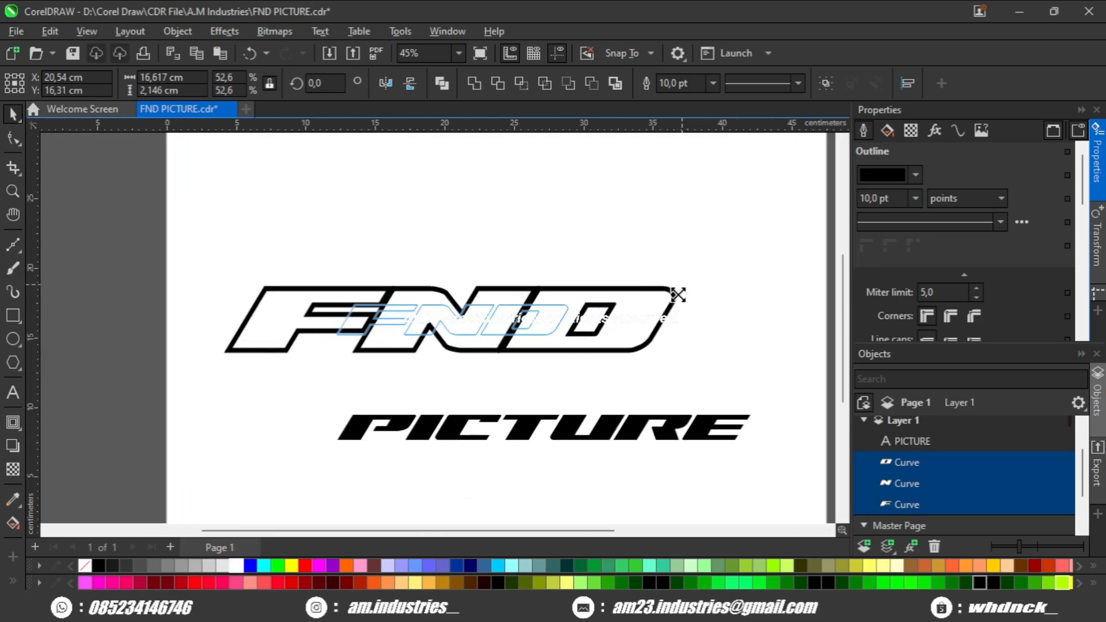
drag(680, 286, 611, 294)
scroll(427, 331, up, 2)
drag(427, 331, 483, 329)
scroll(483, 329, down, 1)
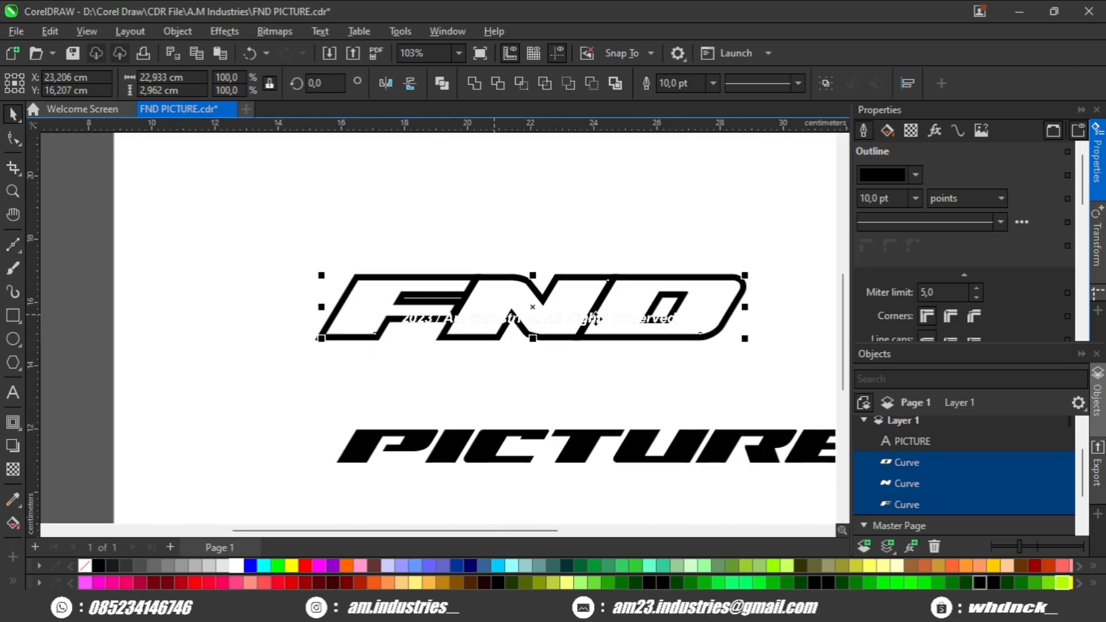
drag(696, 288, 715, 284)
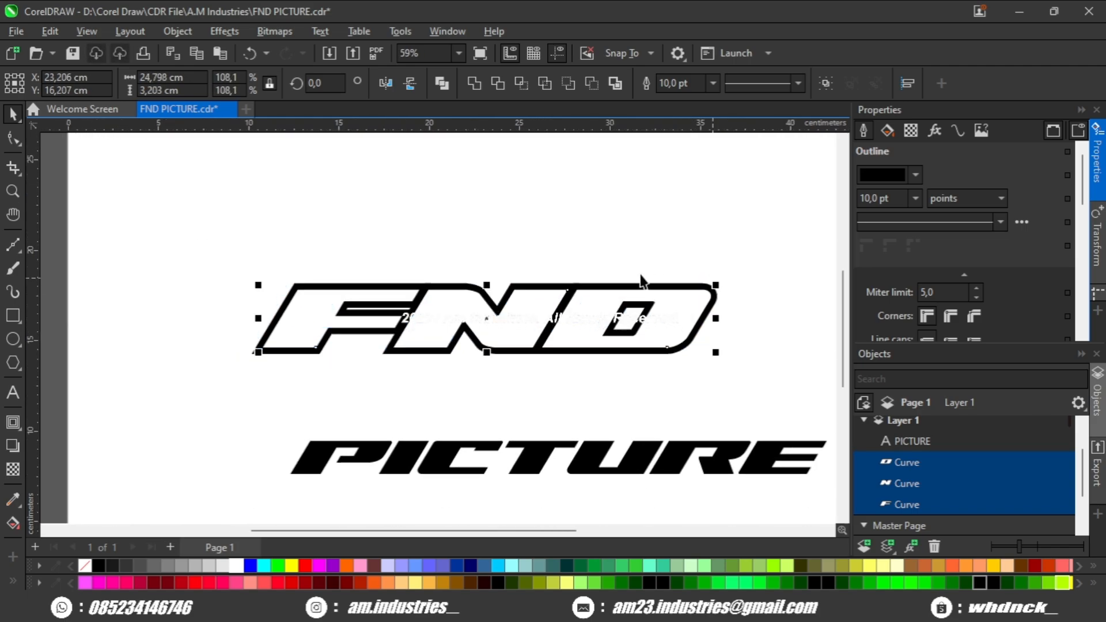
Step: Enlarge the letter F by itself to about 9.9 cm wide and 3.66 cm high, taller than N and D
click(242, 323)
scroll(387, 338, up, 2)
drag(655, 238, 562, 270)
scroll(614, 272, up, 1)
click(687, 234)
scroll(492, 334, up, 1)
click(547, 286)
scroll(666, 273, down, 2)
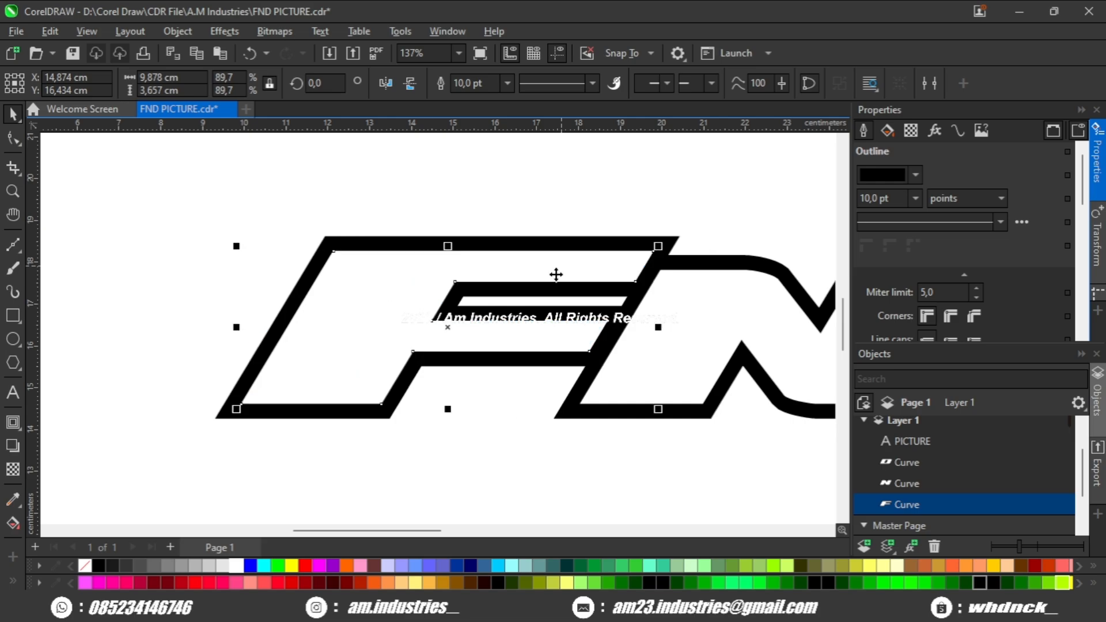
Step: Nudge the letter D slightly toward the N so their adjoining outlines overlap
scroll(556, 275, down, 3)
drag(684, 322, 321, 296)
click(474, 288)
scroll(477, 287, up, 3)
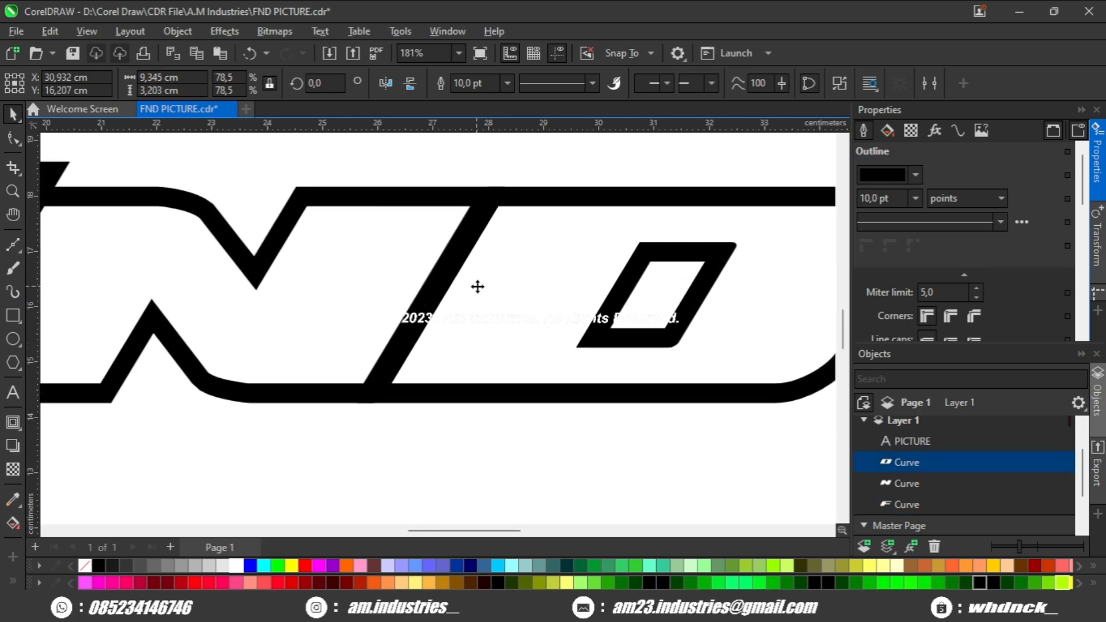
mouse_move(477, 287)
mouse_down()
mouse_move(568, 298)
mouse_move(478, 315)
mouse_move(477, 306)
mouse_up()
scroll(477, 306, down, 4)
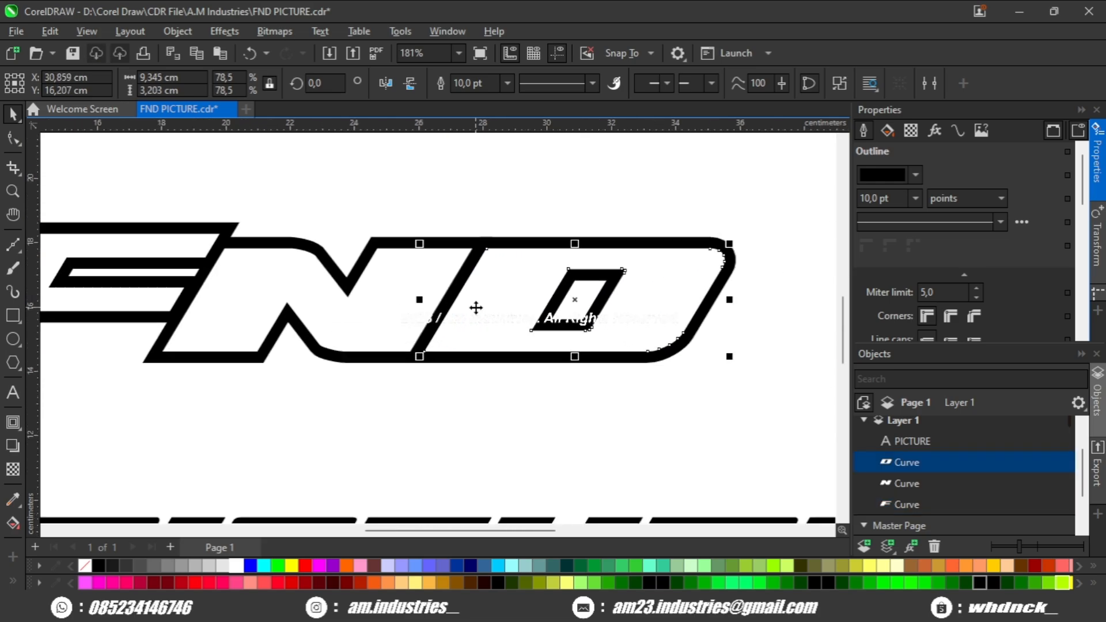
scroll(335, 313, up, 3)
scroll(362, 306, up, 1)
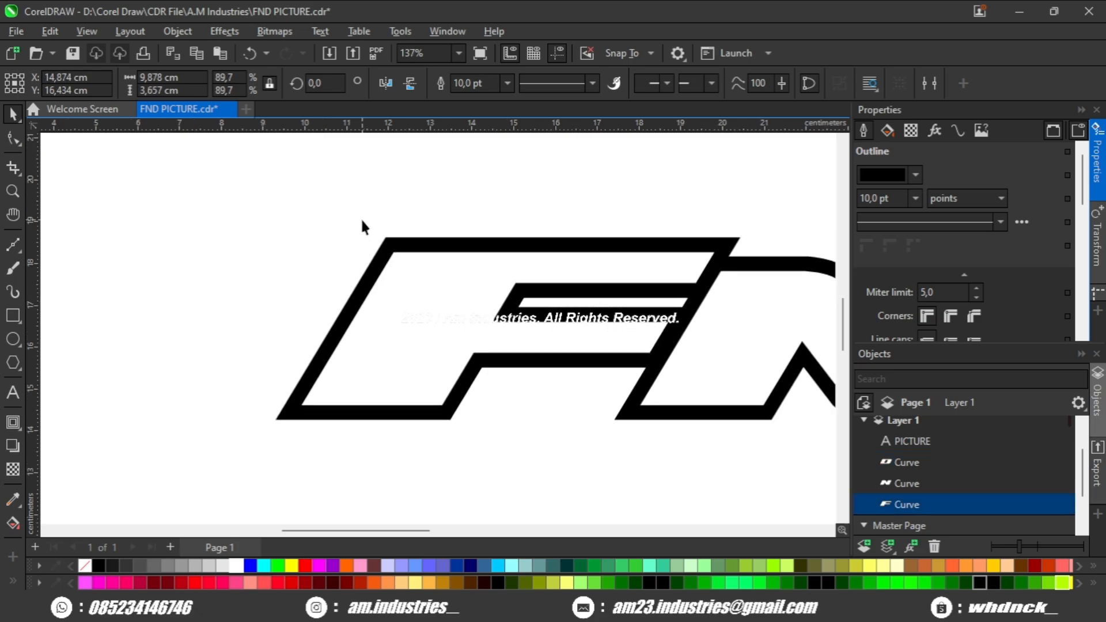
Step: Draw a closed downward-pointing triangle about 1.13 cm wide and 0.92 cm high over the letter N
click(361, 218)
scroll(361, 217, down, 1)
drag(459, 291, 364, 289)
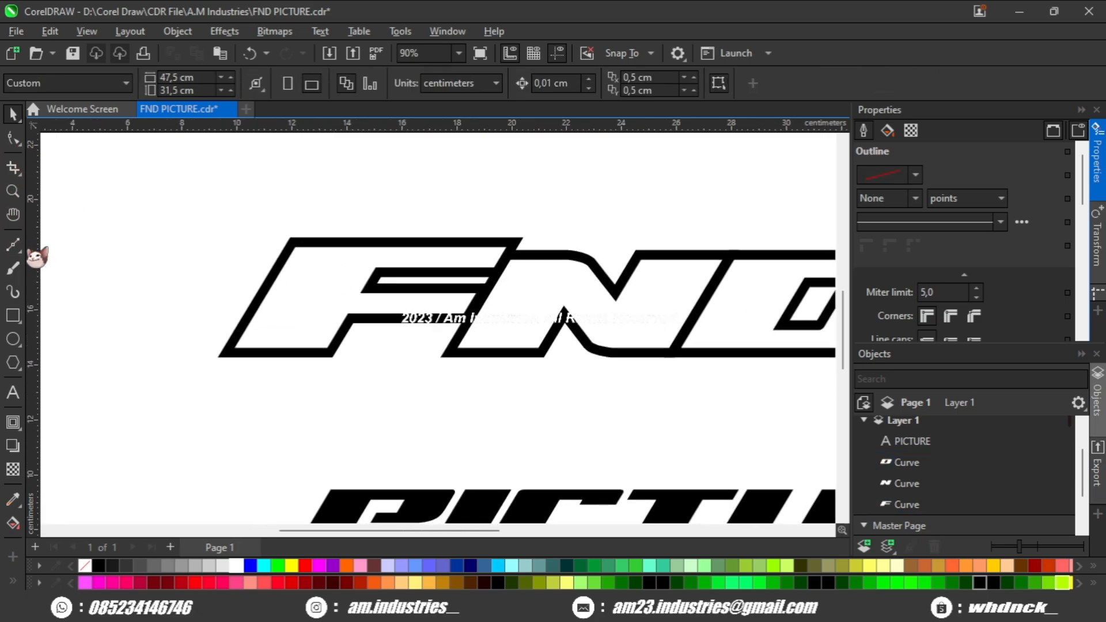
click(13, 245)
scroll(628, 329, up, 2)
click(552, 271)
scroll(594, 289, up, 2)
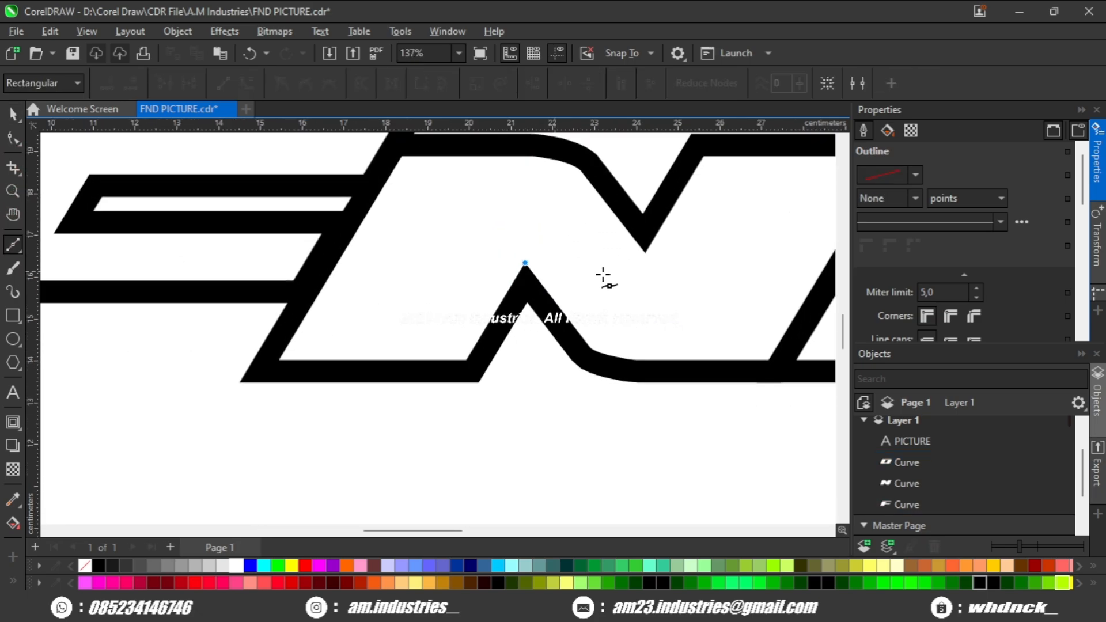
scroll(575, 298, up, 1)
click(566, 329)
scroll(523, 288, down, 2)
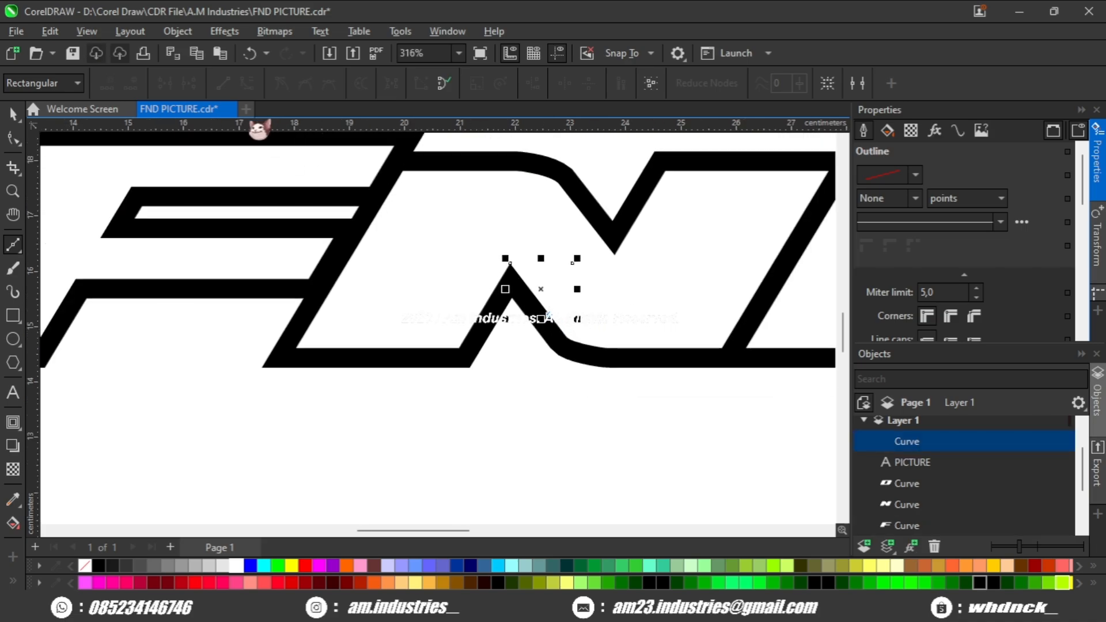
scroll(548, 316, down, 2)
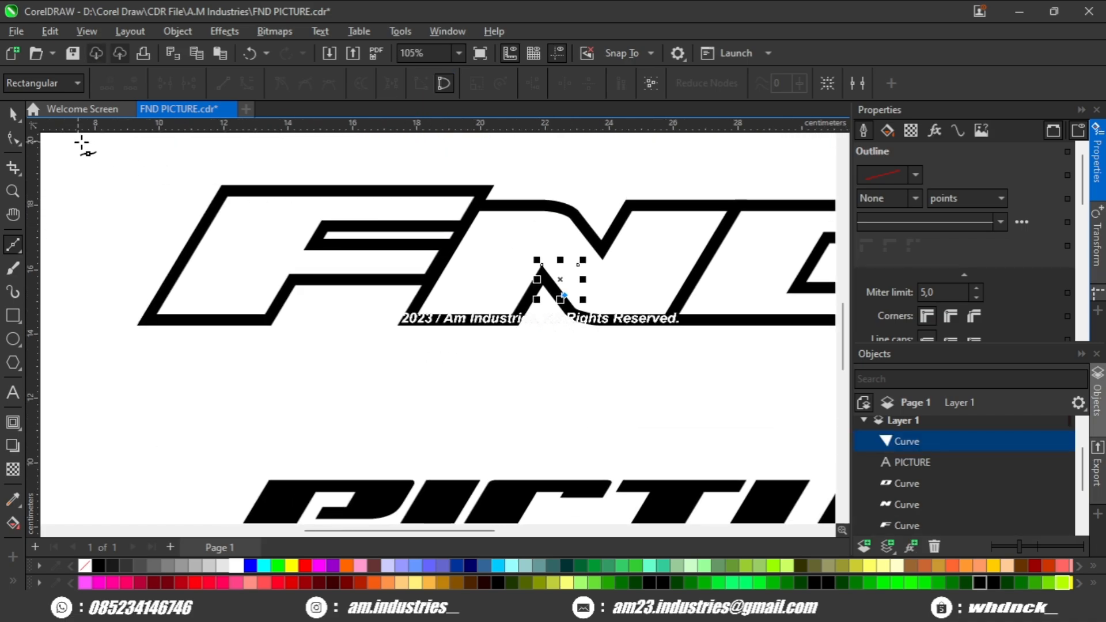
Step: Move the triangle to the F's upper-left corner, fill it green, and add a horizontal guideline near its lower tip
key(space)
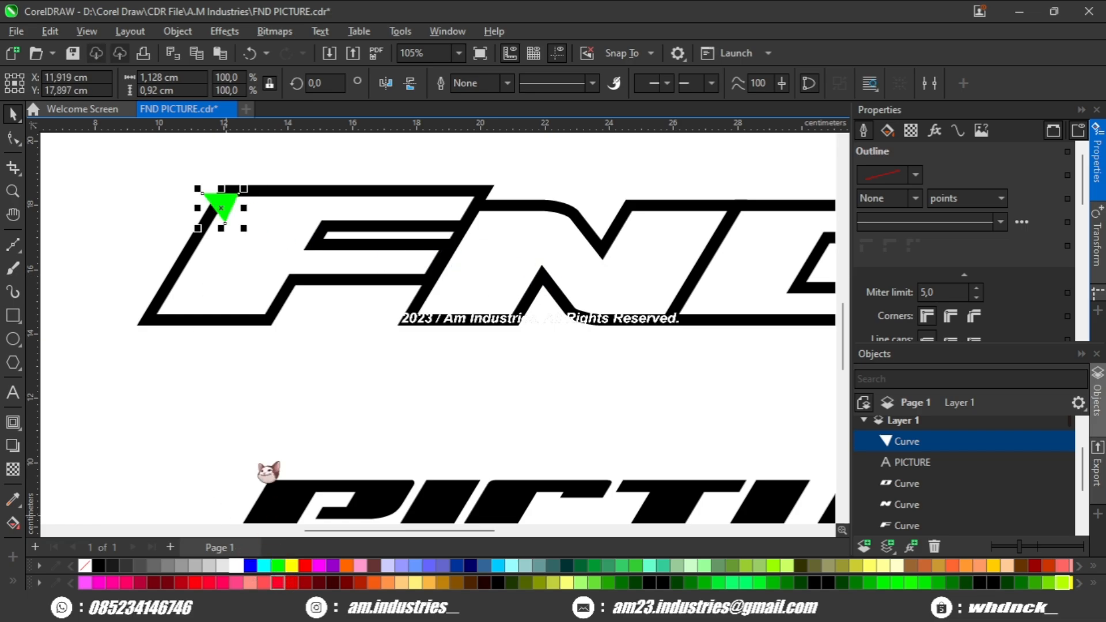
scroll(315, 139, up, 3)
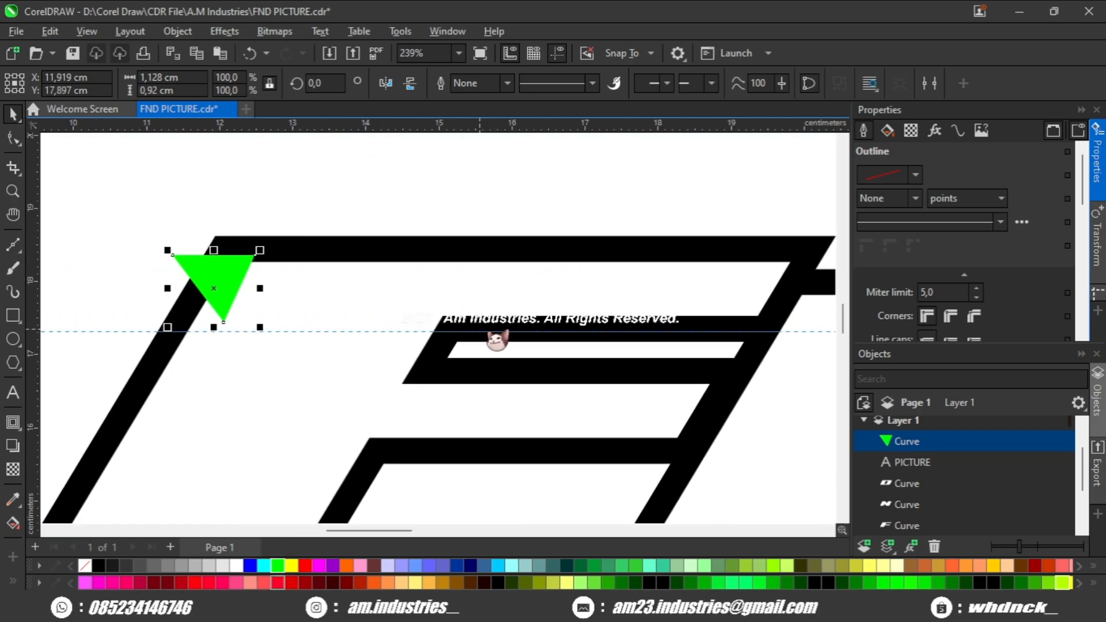
drag(478, 320, 478, 320)
Step: Align the green triangle's upper edge with the F's upper edge so it straddles the letter's slanted left side
drag(232, 291, 319, 300)
click(311, 309)
scroll(302, 306, up, 1)
scroll(319, 300, up, 1)
drag(400, 277, 449, 263)
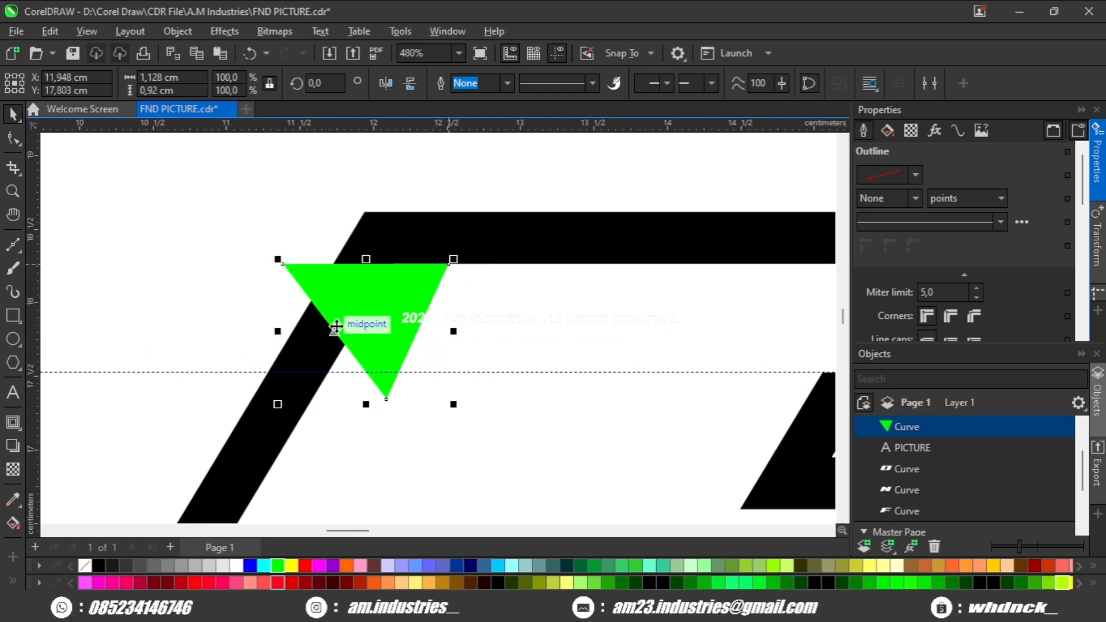
scroll(336, 326, up, 1)
drag(395, 294, 341, 306)
scroll(341, 324, down, 1)
Step: Weld the green triangle to the letter F to form a pointed spur at its upper-left corner
shift+click(407, 382)
scroll(402, 352, down, 2)
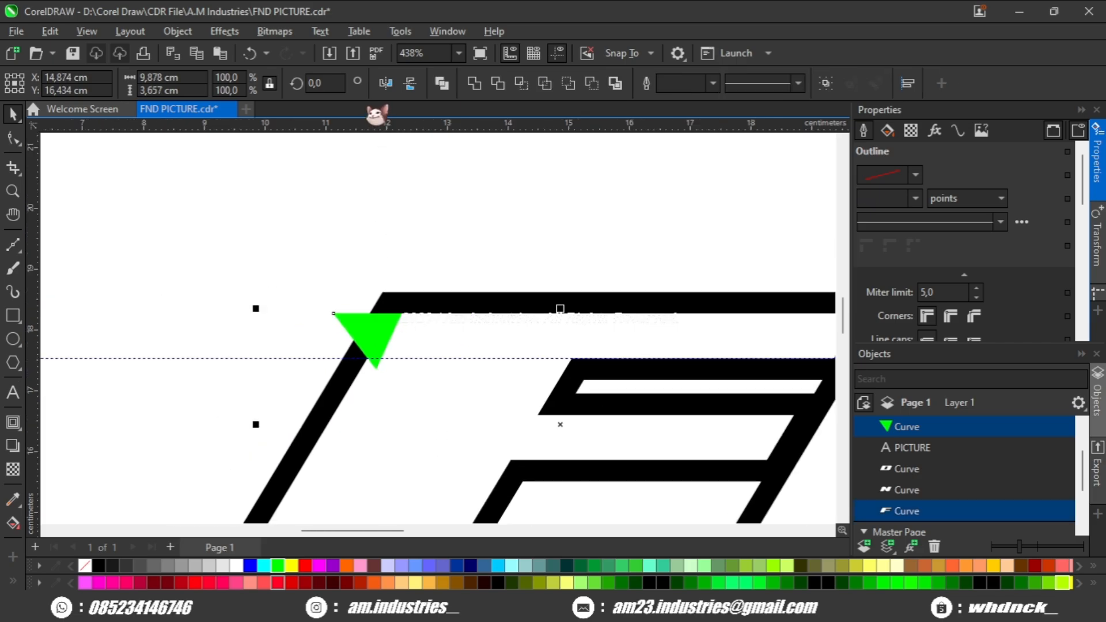
click(499, 84)
click(419, 205)
scroll(301, 321, down, 3)
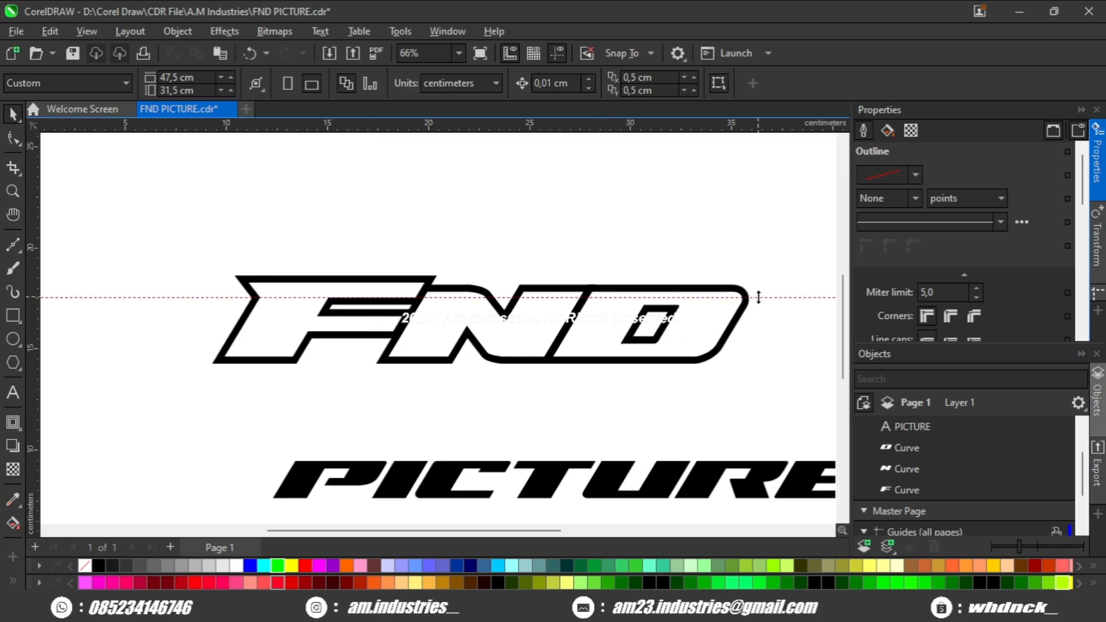
Step: Delete the horizontal guideline crossing the FND letters
click(759, 297)
key(Delete)
scroll(424, 325, up, 2)
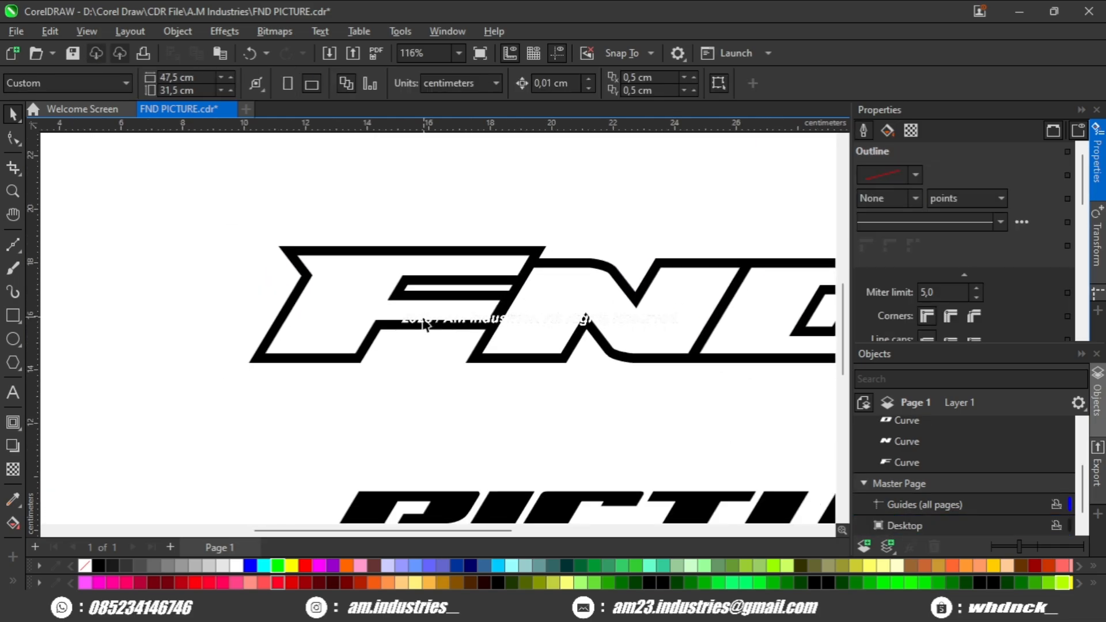
Step: Weld the F, N and D into a single curve
scroll(424, 324, down, 2)
click(572, 280)
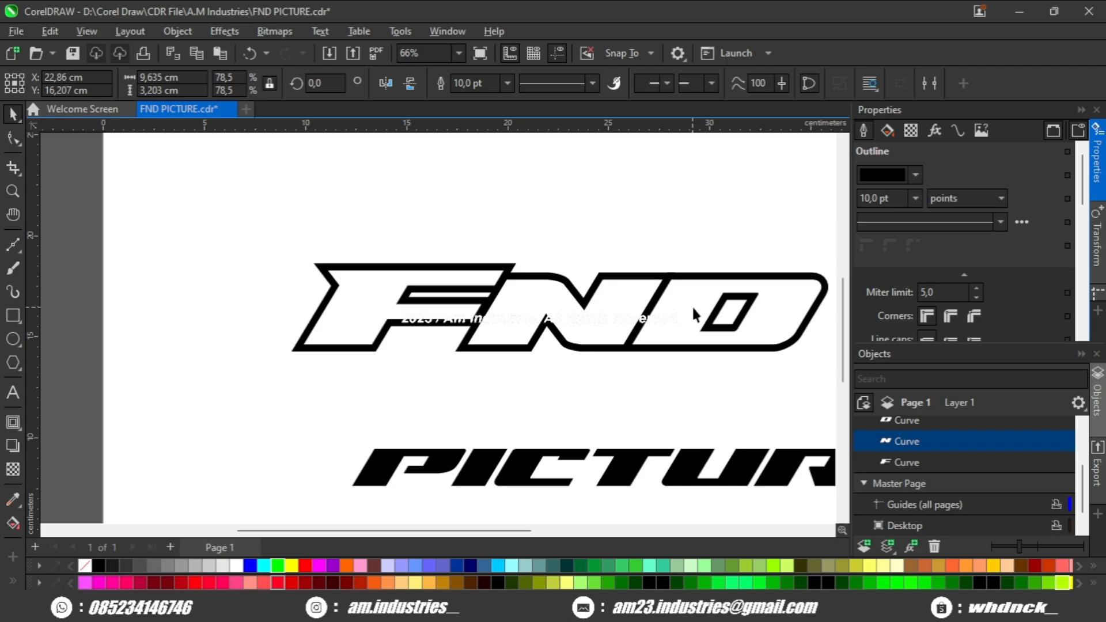
shift+click(382, 293)
drag(410, 270, 405, 234)
click(474, 84)
click(451, 192)
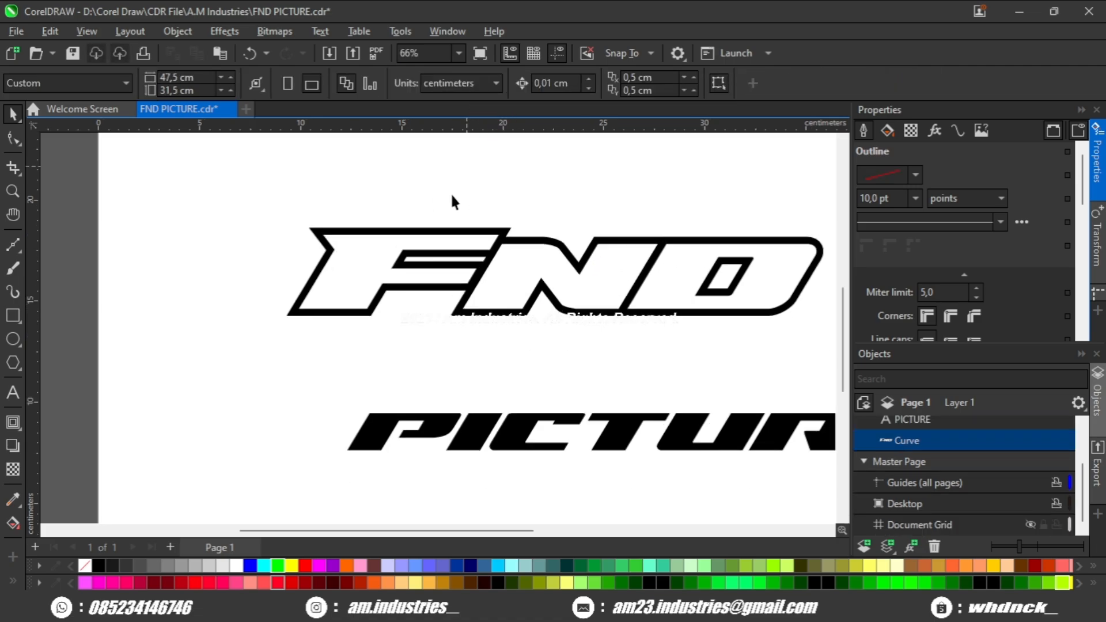
Step: Remove the outline from the welded FND shape
scroll(455, 201, down, 1)
scroll(481, 240, up, 1)
click(485, 241)
drag(481, 276, 446, 298)
scroll(461, 306, up, 1)
scroll(461, 306, down, 1)
scroll(460, 306, up, 1)
scroll(445, 298, down, 1)
scroll(445, 298, up, 1)
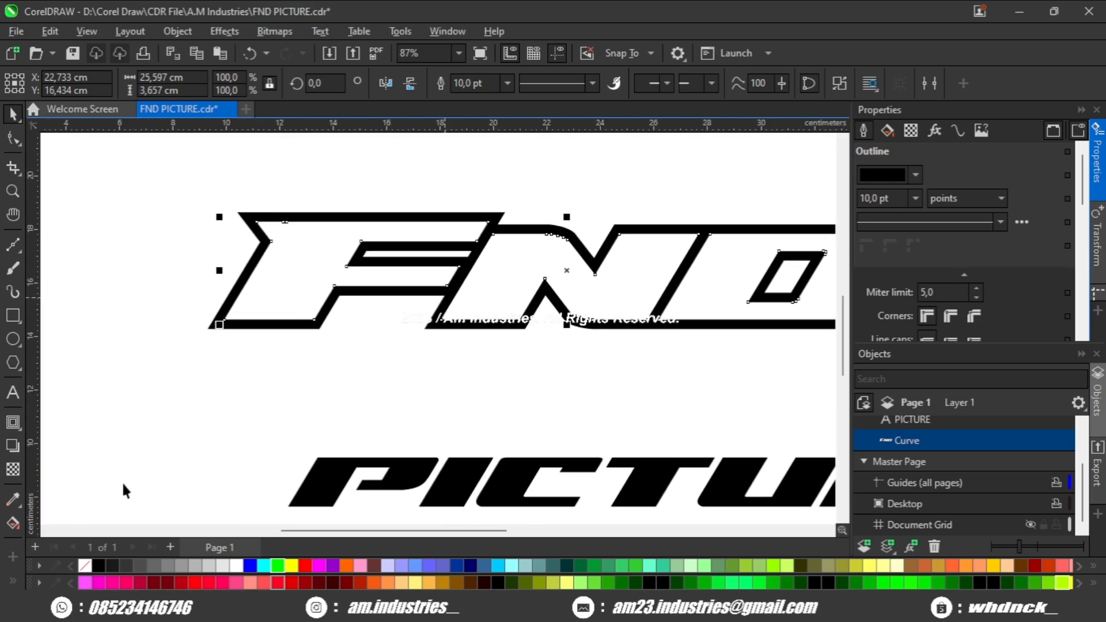
right_click(86, 566)
Step: Fill the FND shape with gray and add a one-step black outside contour with a 0.596 cm offset
click(14, 424)
scroll(224, 365, up, 1)
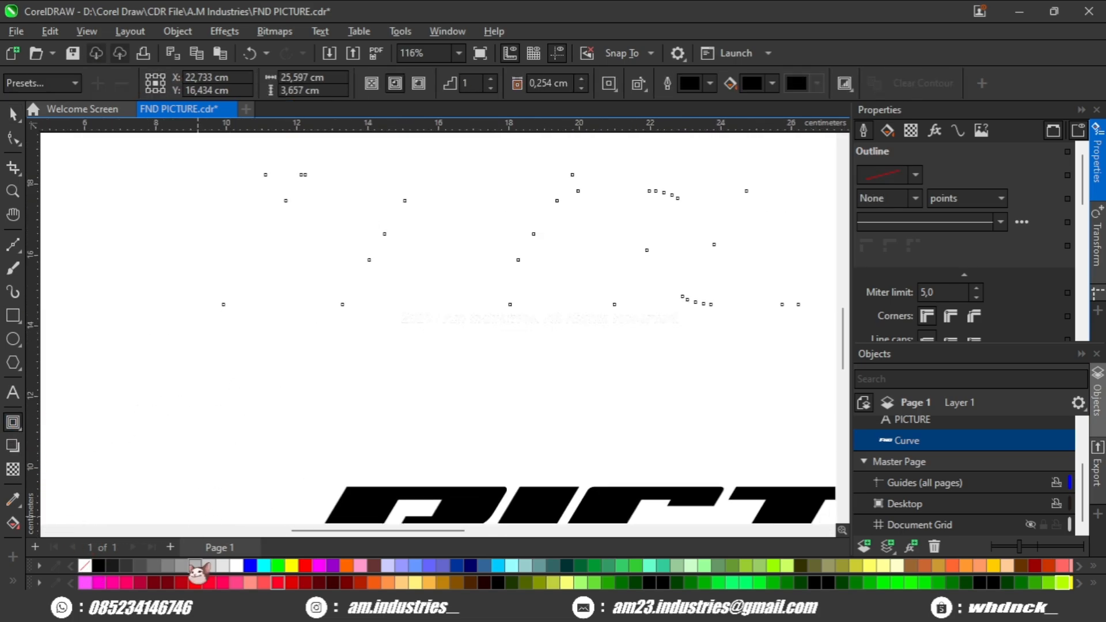
click(179, 563)
scroll(279, 303, up, 1)
drag(279, 303, 277, 350)
scroll(276, 350, down, 5)
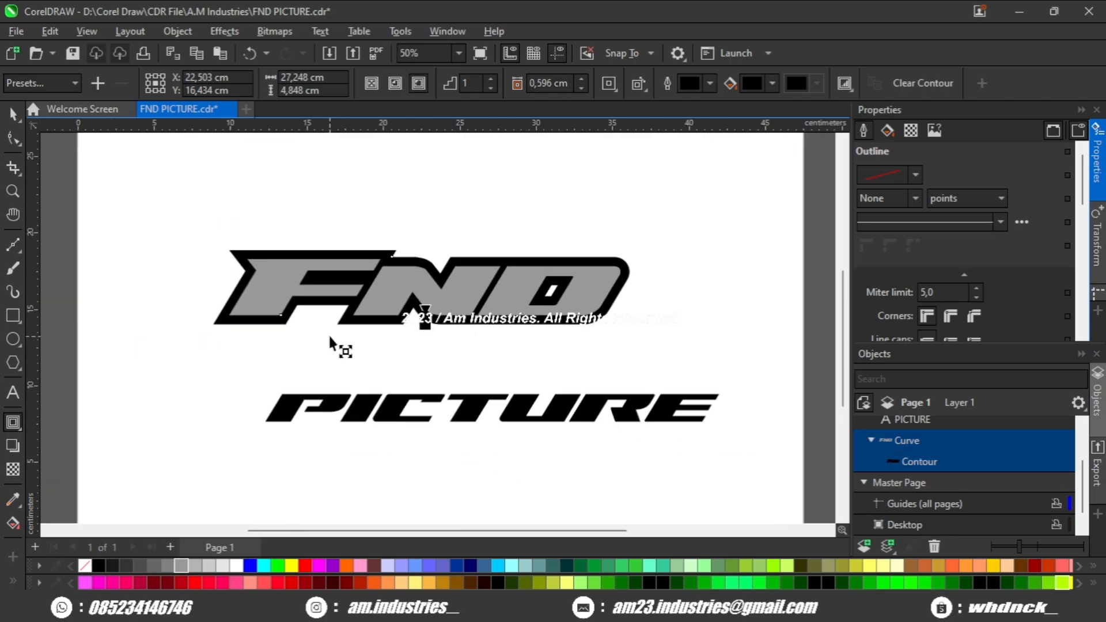
scroll(288, 278, up, 3)
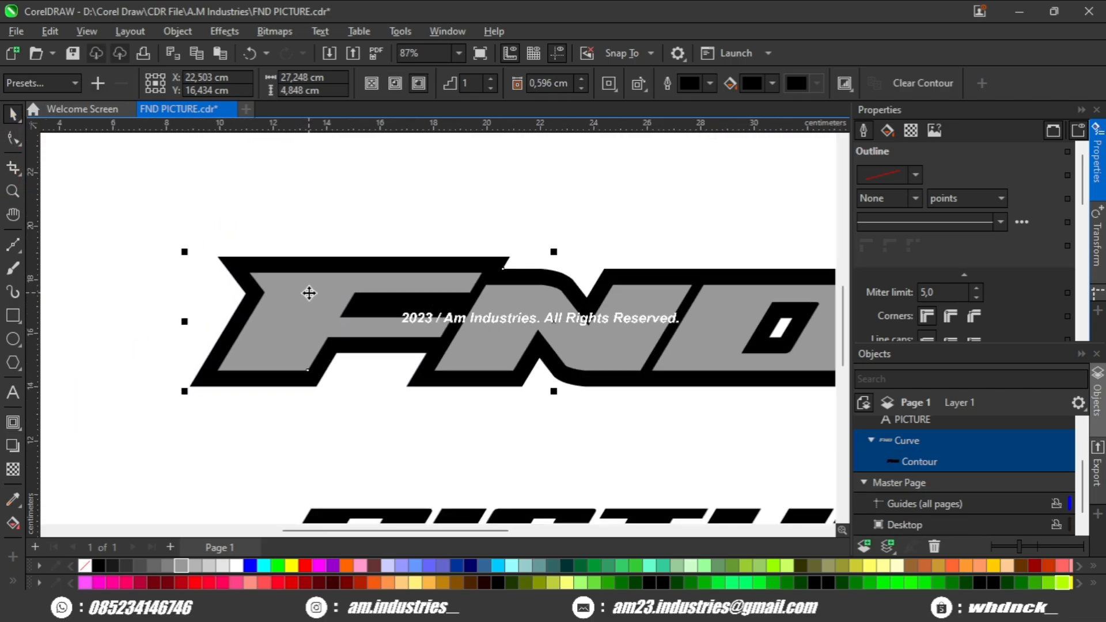
Step: Break the contour group apart so the black contour is a separate curve from the gray FND shape
key(ctrl+k)
scroll(418, 240, down, 2)
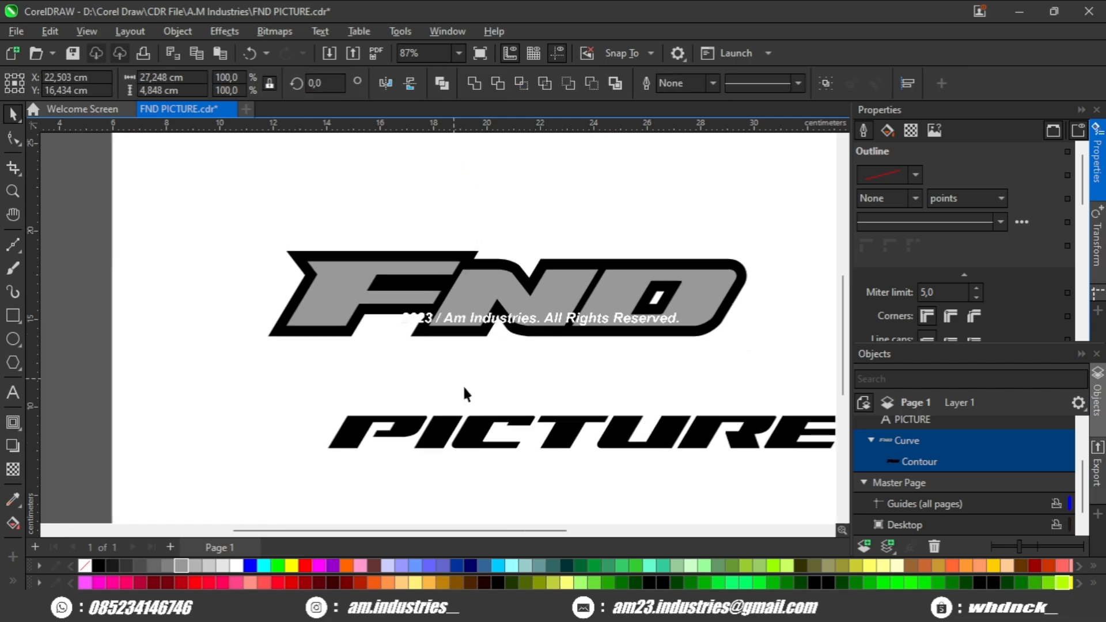
click(464, 391)
Step: Place the PICTURE text directly beneath FND and center it horizontally on the black contour shape
drag(529, 419, 466, 333)
shift+click(454, 331)
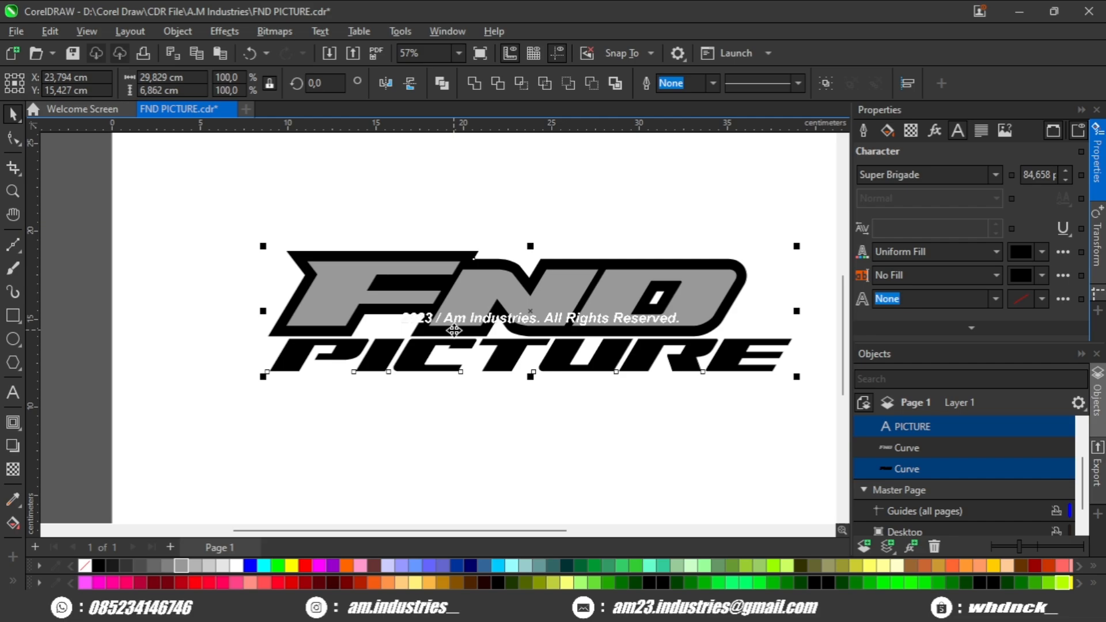
scroll(662, 414, up, 1)
Step: Scale the PICTURE text down from both ends to about 23.9 cm wide, at 68.21 pt, so it fits under FND
click(787, 363)
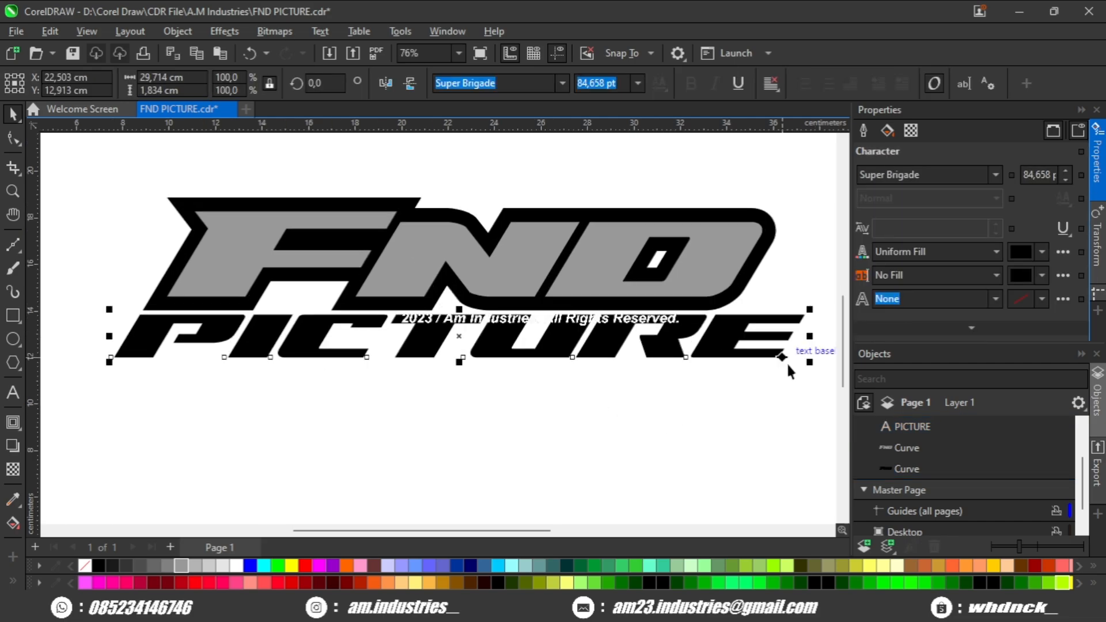
drag(809, 367, 778, 376)
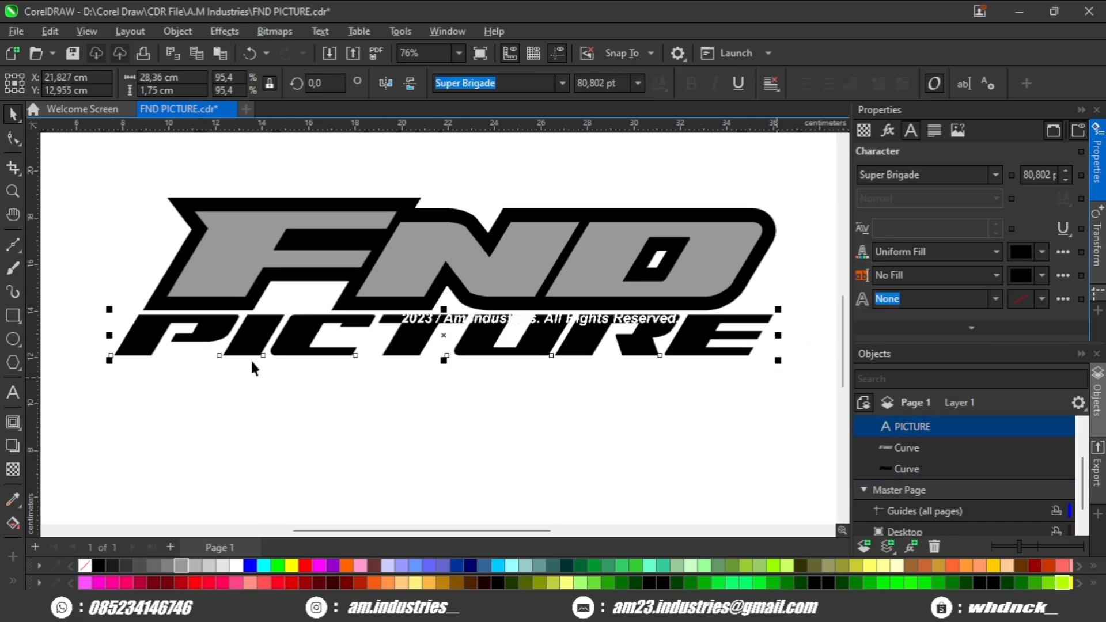
scroll(201, 382, up, 1)
drag(291, 380, 427, 407)
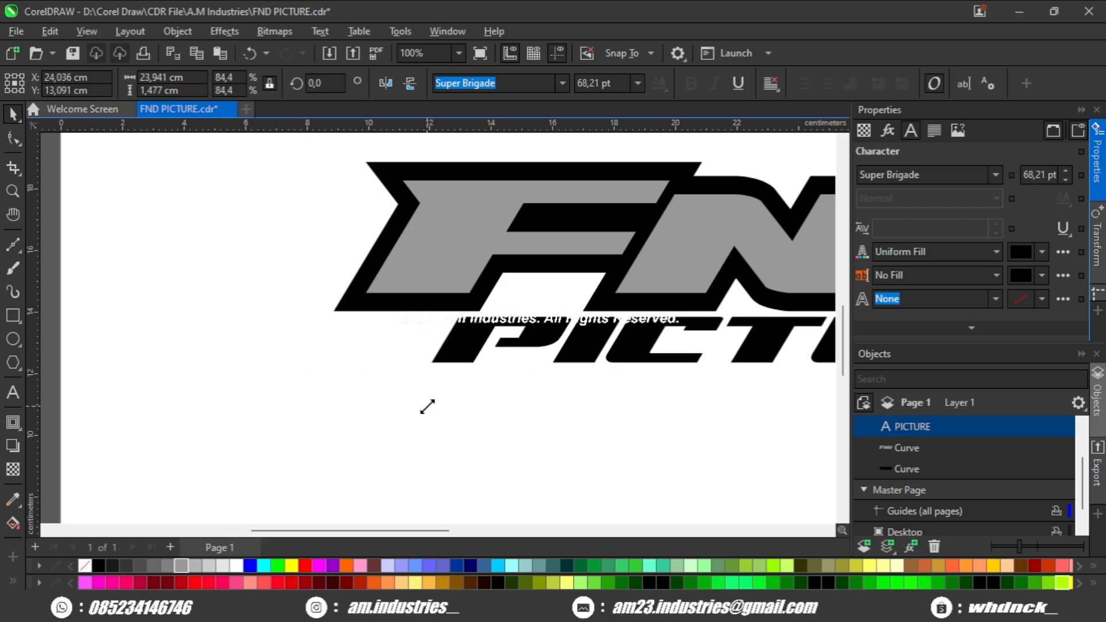
scroll(633, 358, up, 3)
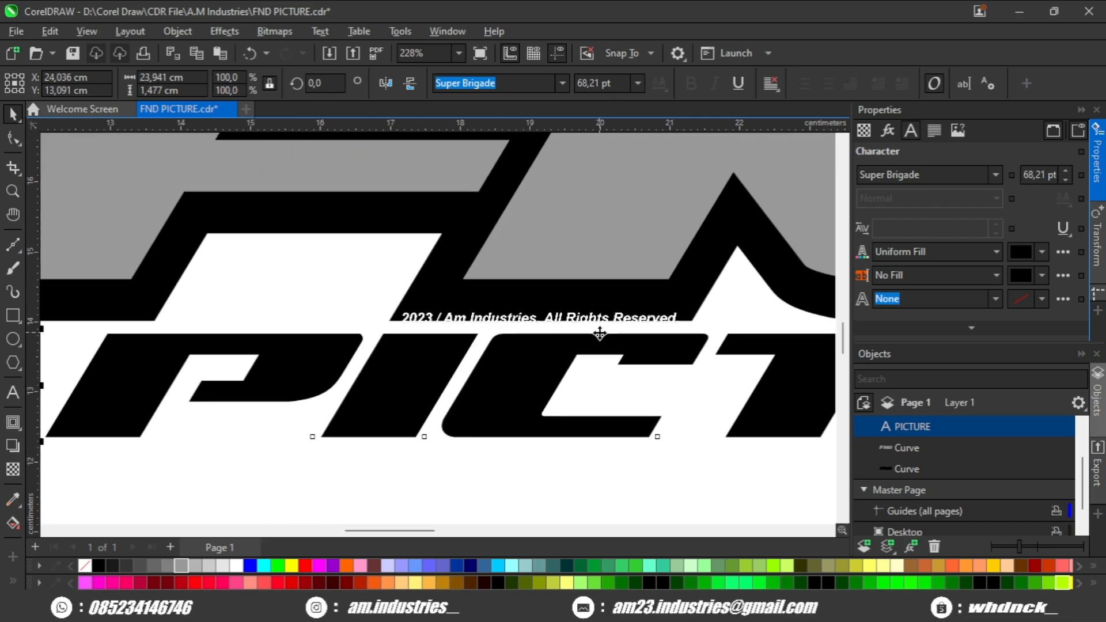
scroll(599, 334, down, 4)
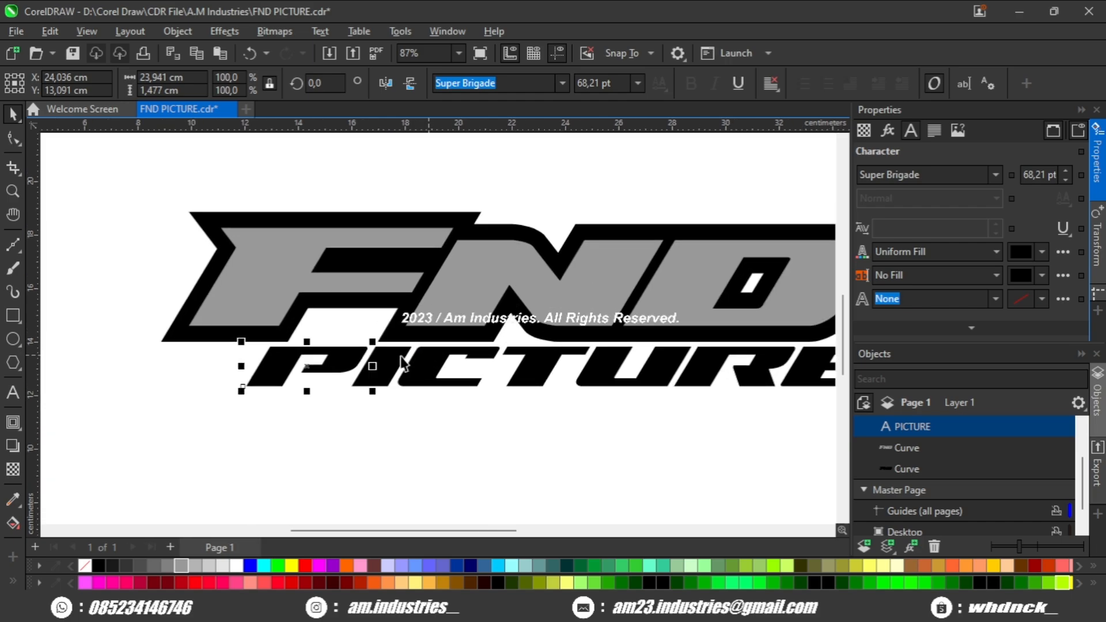
Step: Break the PICTURE text apart into individual letters and convert them to curves
scroll(402, 363, down, 2)
key(ctrl+k)
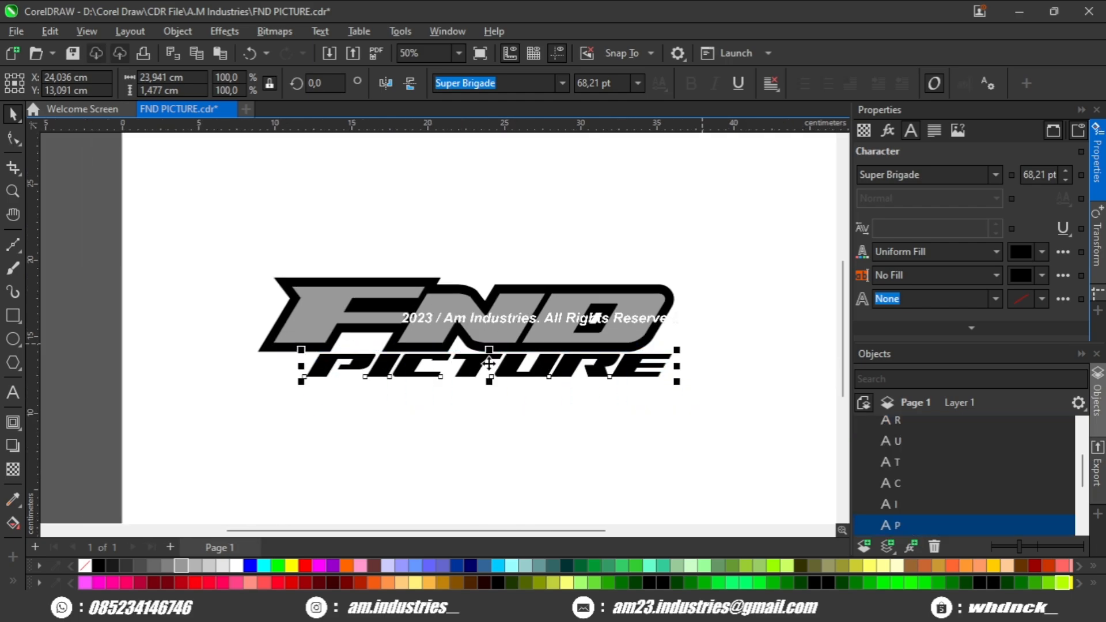
scroll(404, 351, up, 5)
key(ctrl+q)
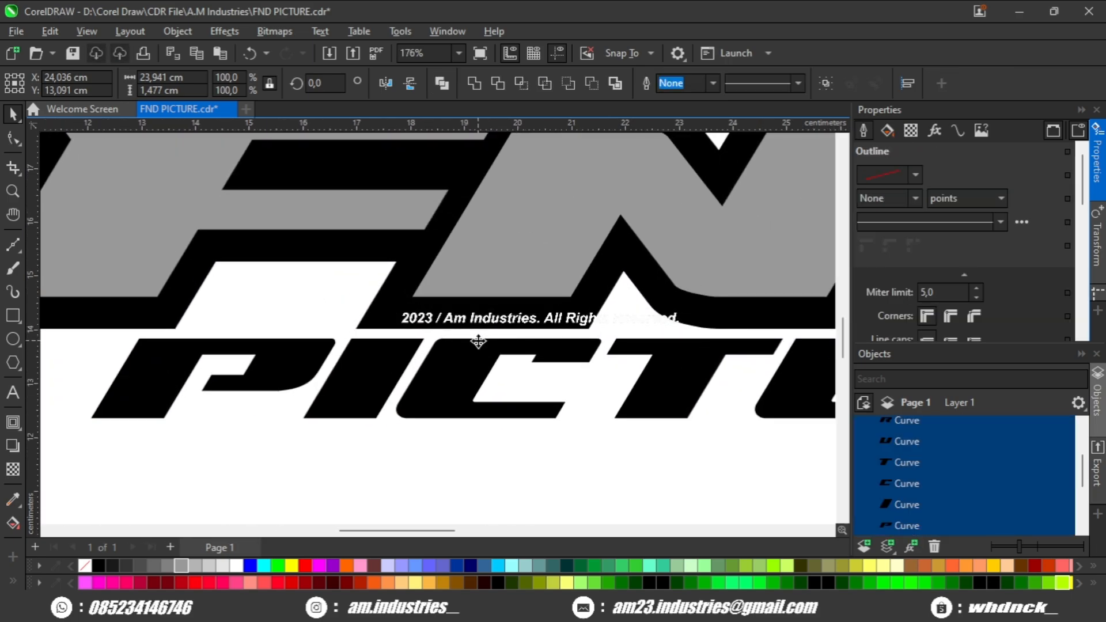
Step: Move the PICTURE letters straight up until they meet the lower edge of the black FND contour
drag(483, 329, 483, 331)
scroll(483, 332, down, 2)
scroll(389, 354, left, 2)
scroll(357, 352, up, 2)
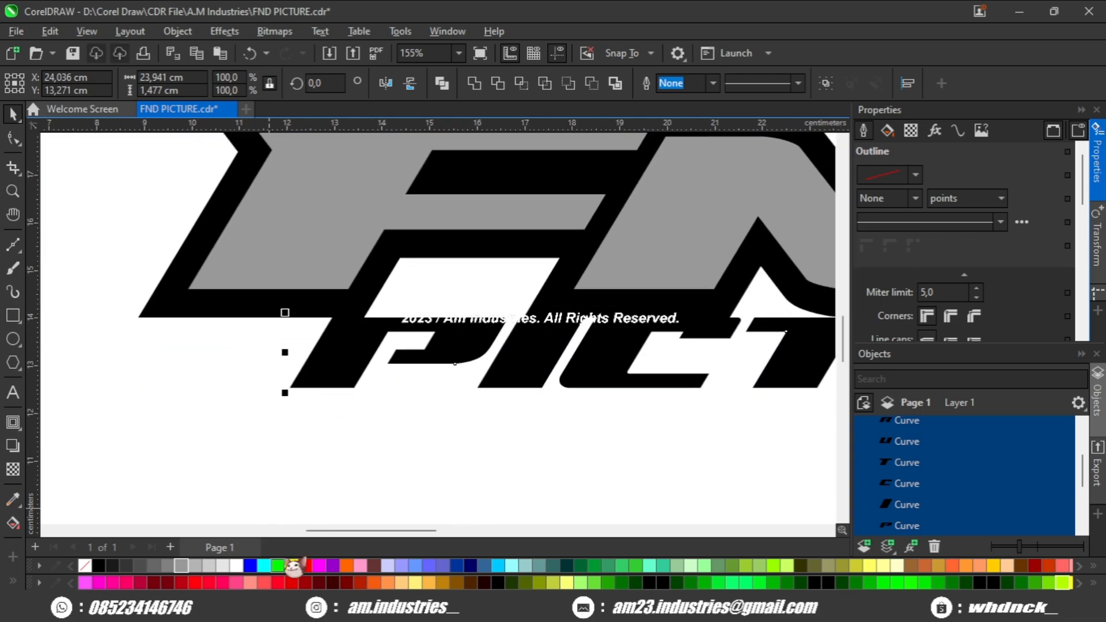
Step: Fill the PICTURE letters with red and give them a 10 pt black outline
click(305, 565)
scroll(335, 382, down, 1)
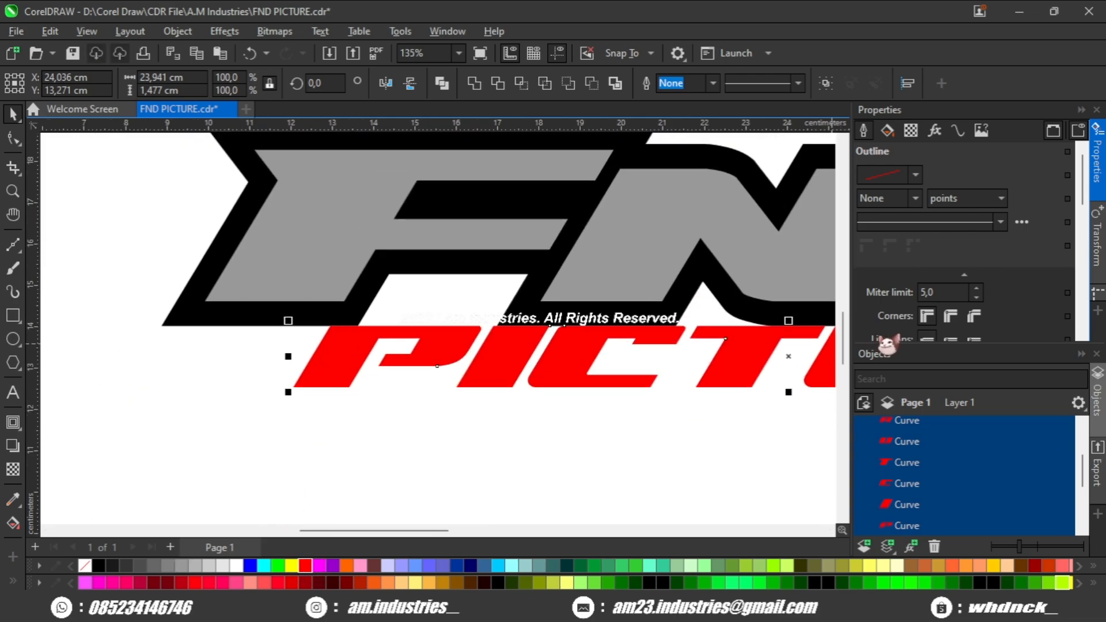
scroll(935, 323, down, 3)
scroll(900, 310, up, 3)
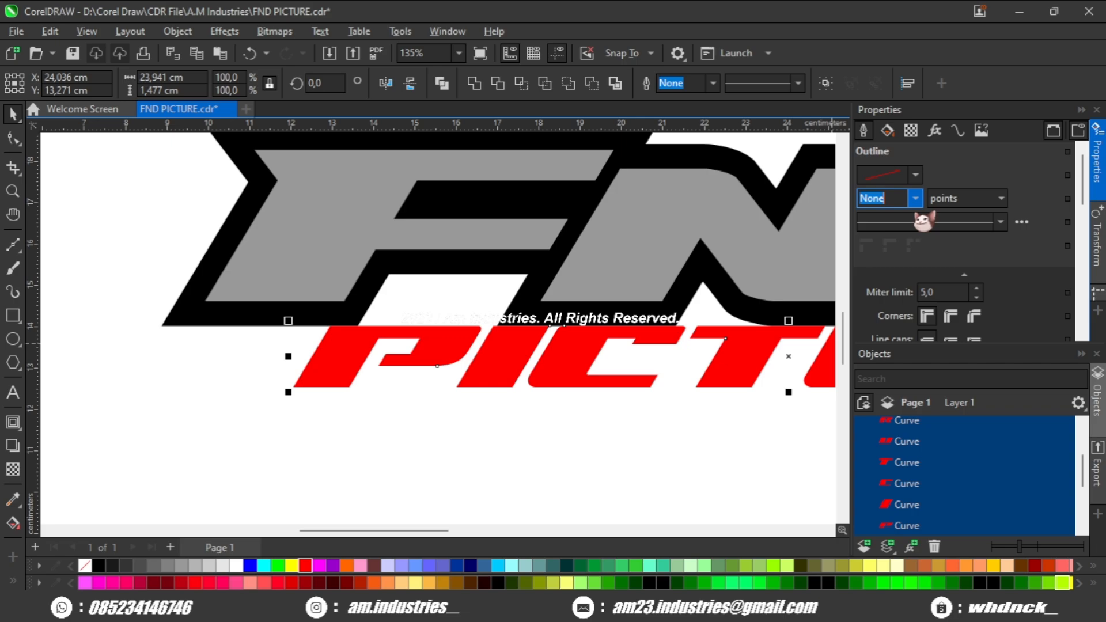
drag(426, 334, 510, 355)
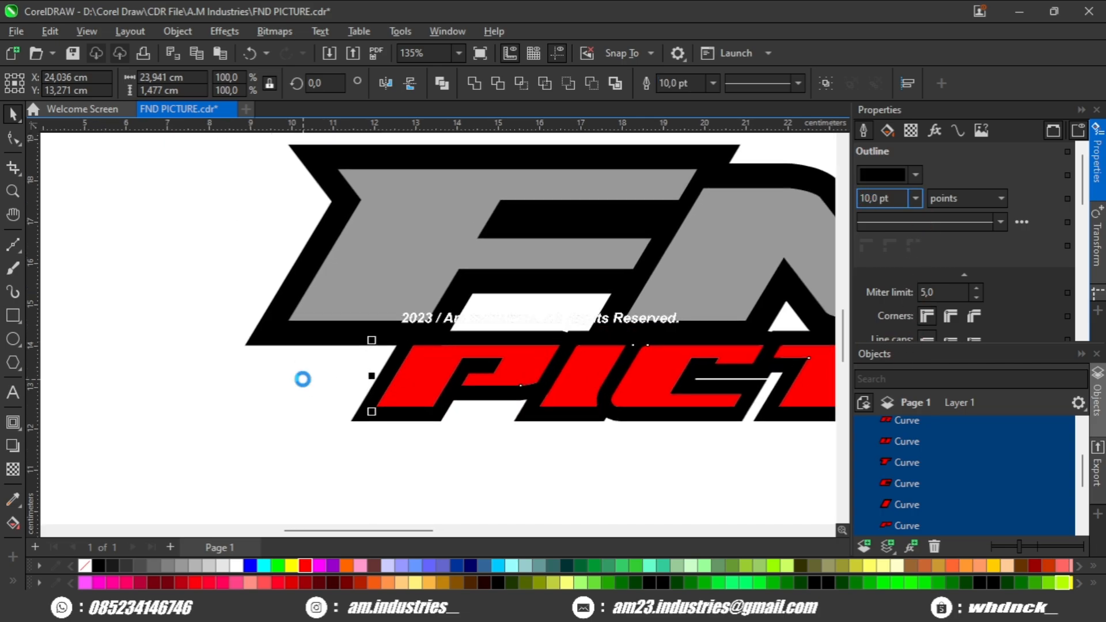
click(304, 380)
Step: Move the letter P of PICTURE left to about X 13.92 cm to widen its gap to the I
scroll(403, 378, up, 2)
click(436, 374)
scroll(429, 360, up, 1)
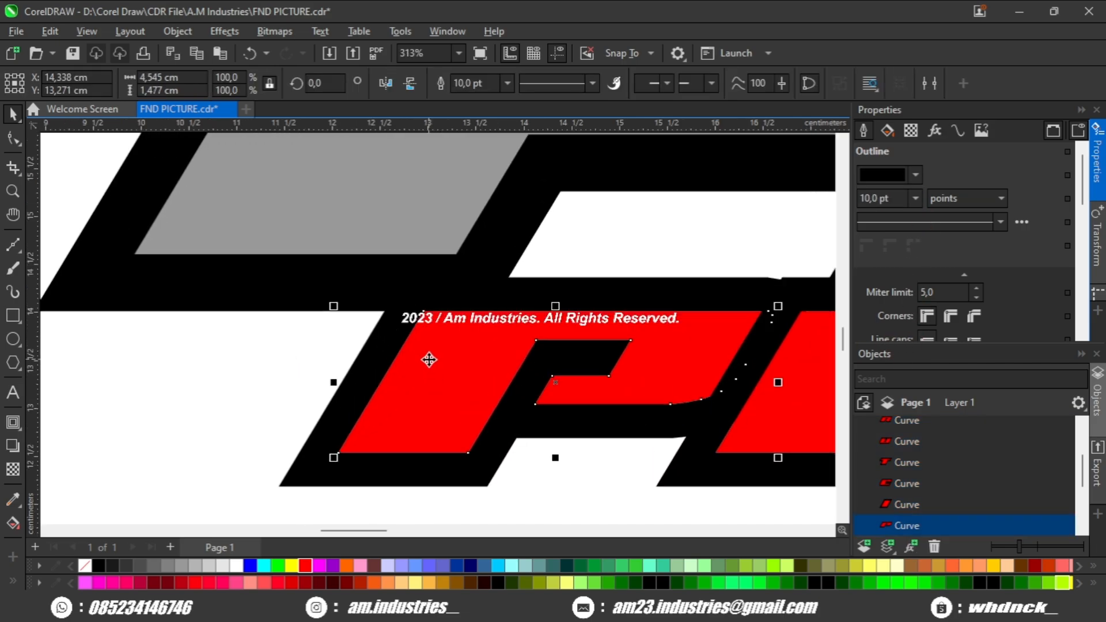
scroll(429, 360, down, 2)
scroll(428, 358, up, 1)
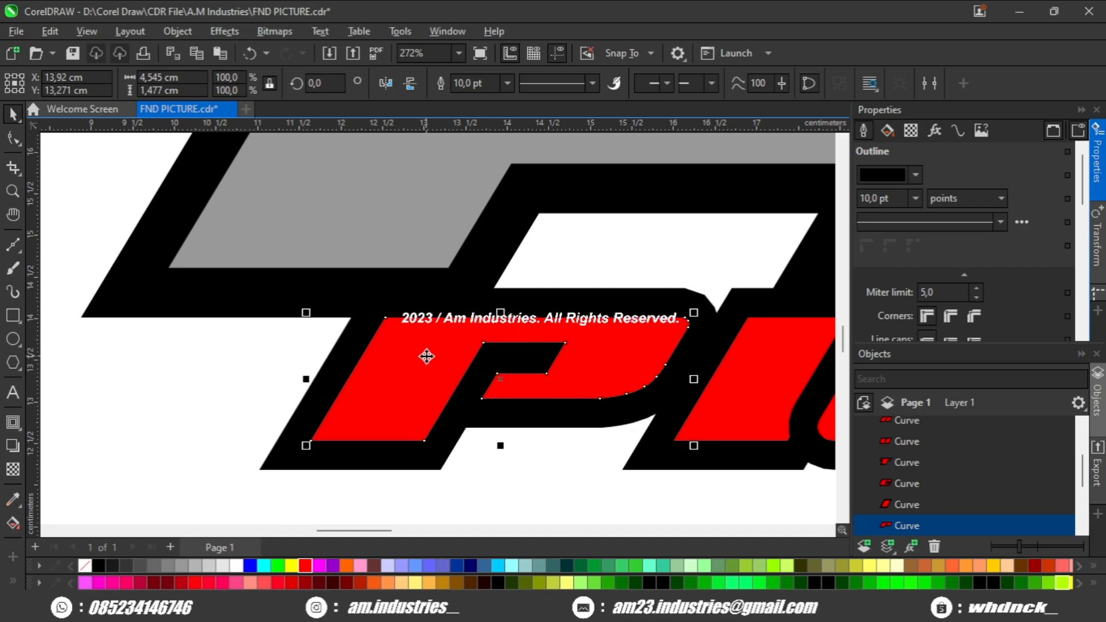
scroll(427, 357, down, 2)
click(338, 436)
scroll(353, 436, down, 2)
scroll(382, 436, up, 2)
Step: Shift the letters I and C of PICTURE slightly left to even out the gaps between their outlines
drag(425, 417, 293, 401)
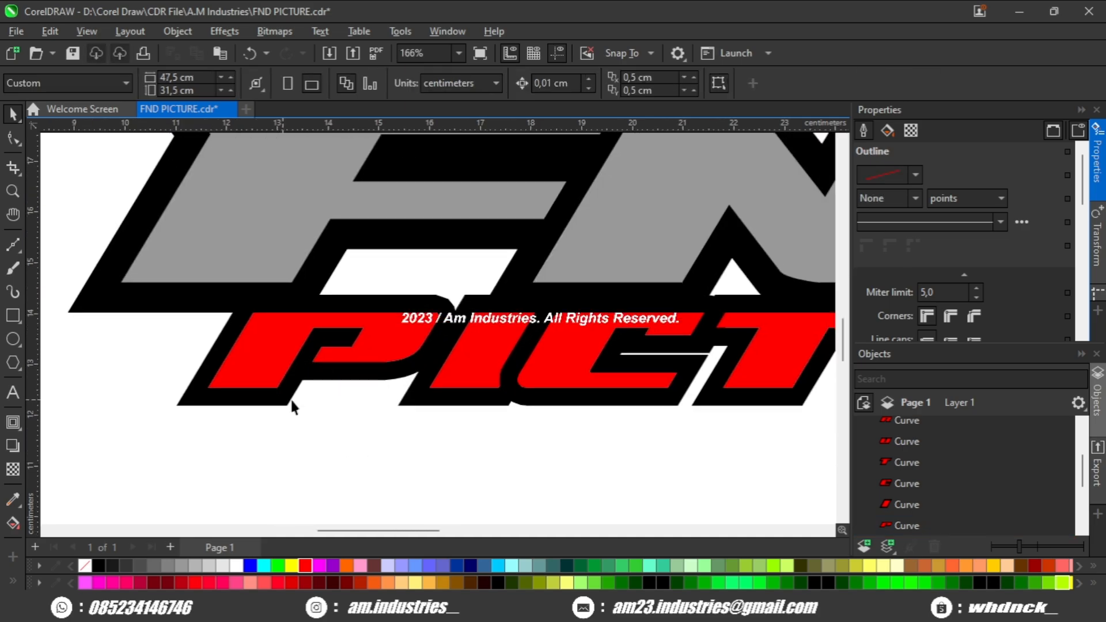
scroll(413, 370, up, 2)
scroll(494, 339, up, 3)
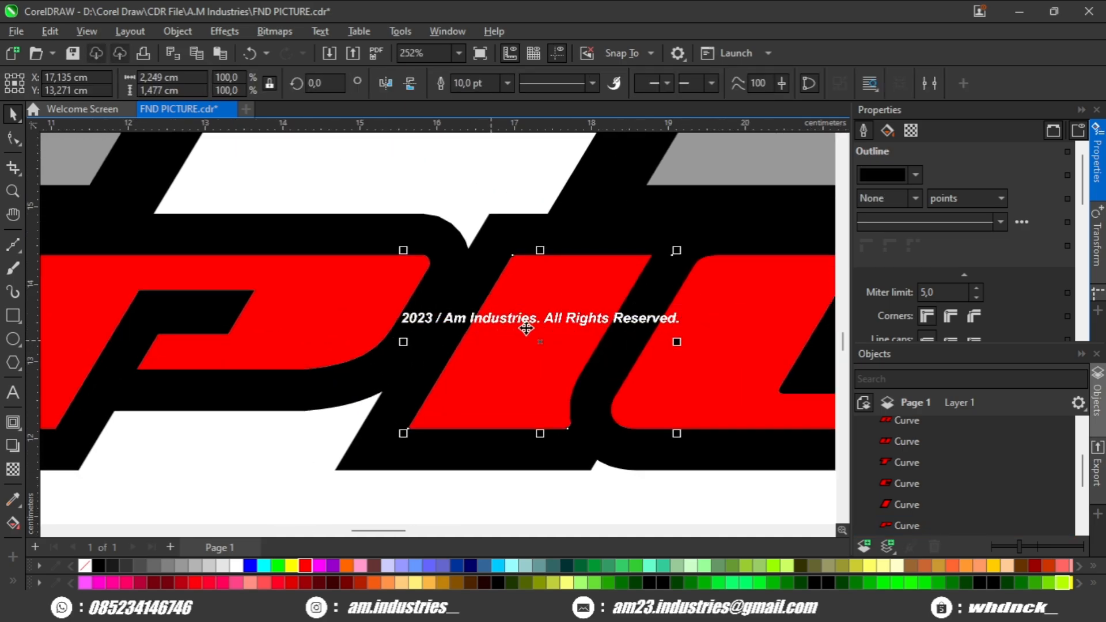
click(482, 347)
drag(579, 351, 408, 356)
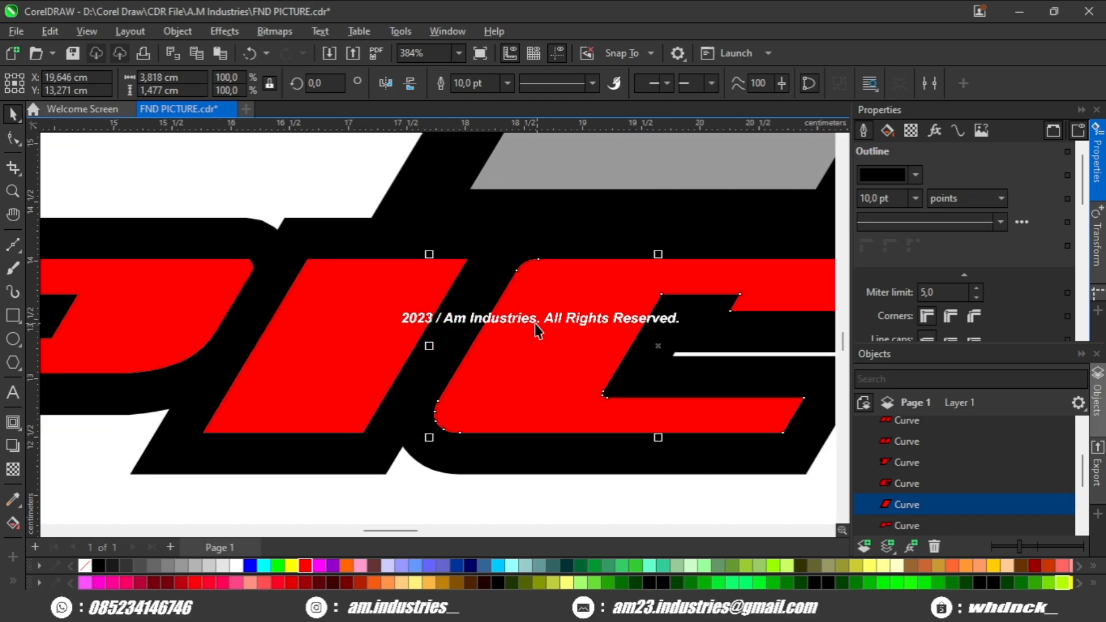
drag(535, 324, 671, 325)
drag(650, 329, 508, 342)
Step: Space the T and U of PICTURE horizontally, placing the T at about X 23.4 cm and the U at about 26.85 cm
drag(657, 348, 183, 306)
click(514, 320)
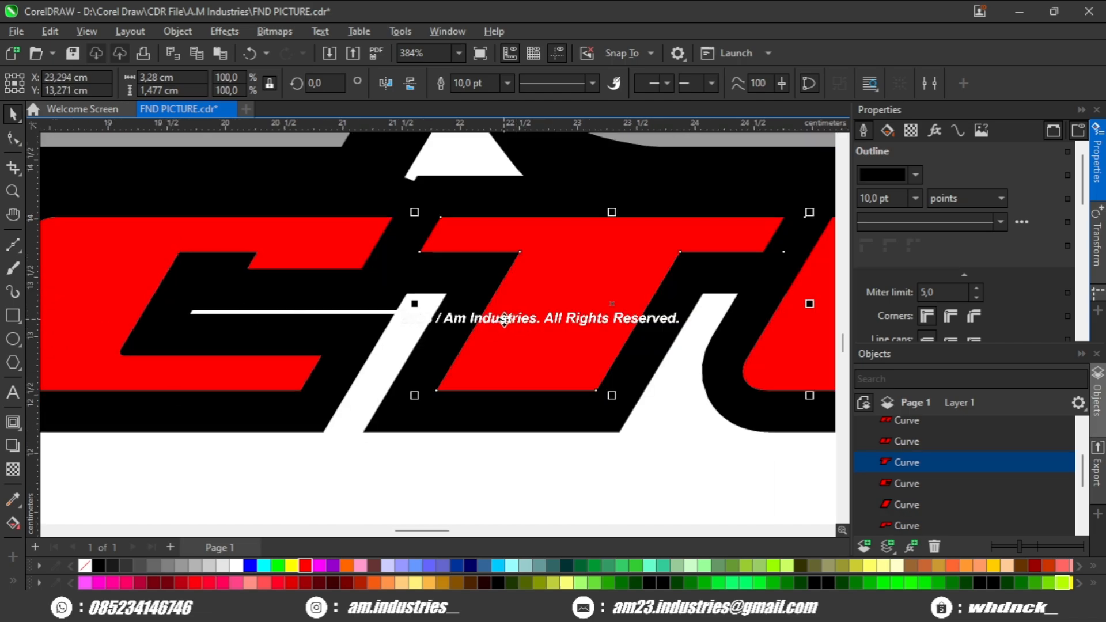
drag(505, 320, 515, 344)
scroll(513, 346, down, 3)
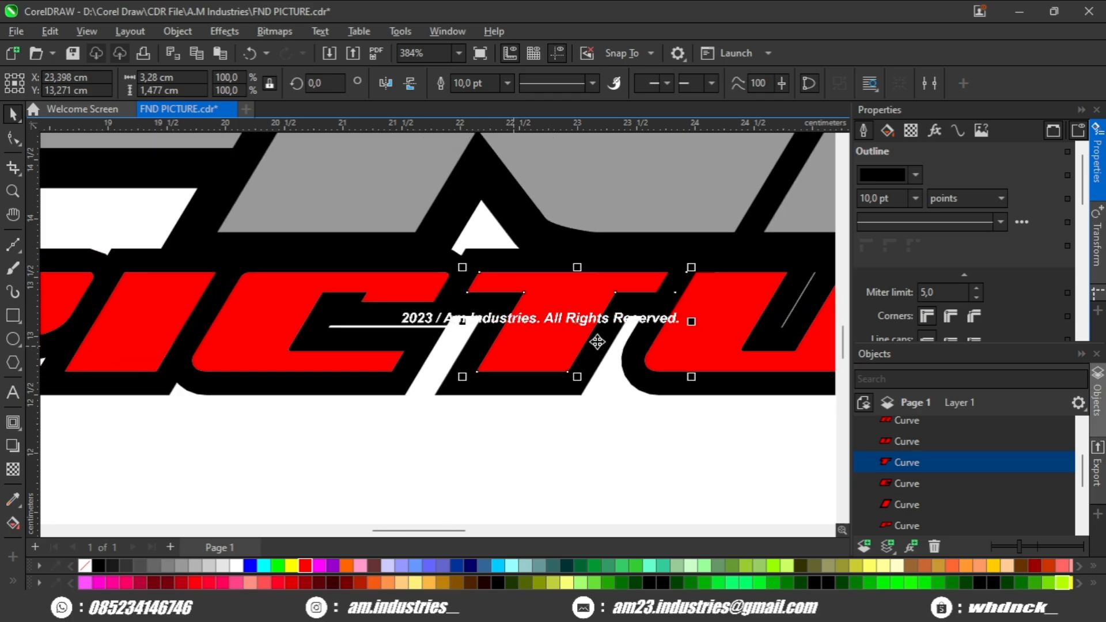
drag(723, 327, 580, 316)
click(489, 333)
scroll(466, 320, up, 3)
drag(564, 328, 479, 326)
Step: Move the letter R of PICTURE right to open an even gap between it and the U
drag(487, 326, 3, 284)
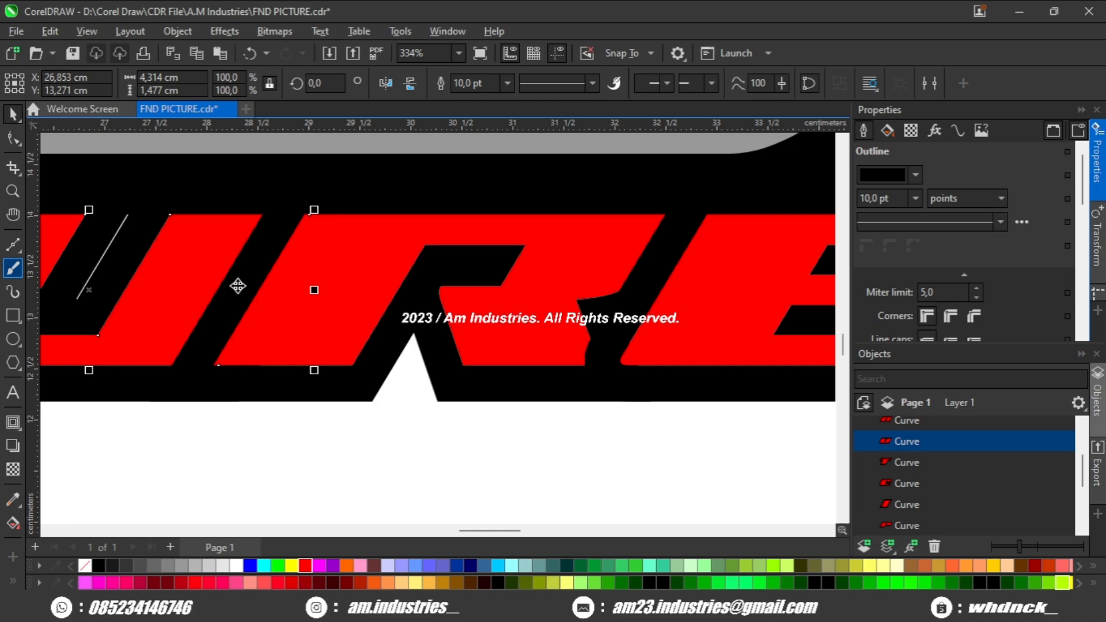
click(308, 276)
drag(308, 275, 388, 275)
drag(368, 280, 336, 320)
Step: Move the letter E of PICTURE horizontally to about X 34.68 cm, undoing a first placement that shifted it off the baseline
drag(424, 316, 79, 303)
click(400, 259)
drag(388, 258, 496, 254)
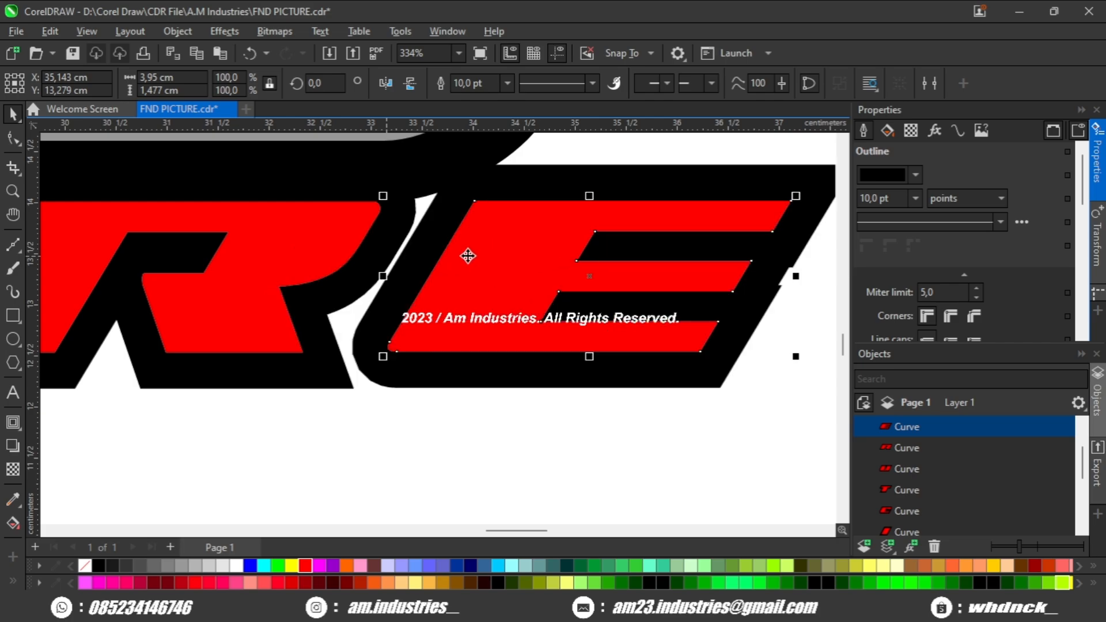
key(ctrl+z)
drag(425, 262, 571, 262)
drag(492, 260, 409, 275)
scroll(279, 327, down, 5)
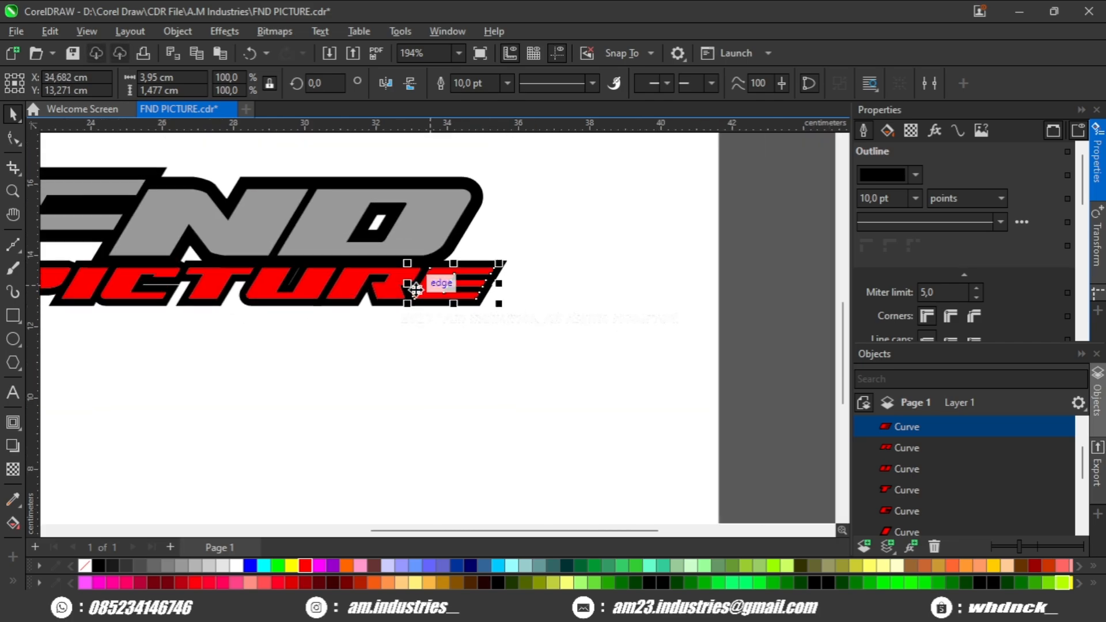
Step: Select all the PICTURE letters and move them left together to about X 22.79 cm beneath FND
scroll(279, 327, up, 1)
click(568, 358)
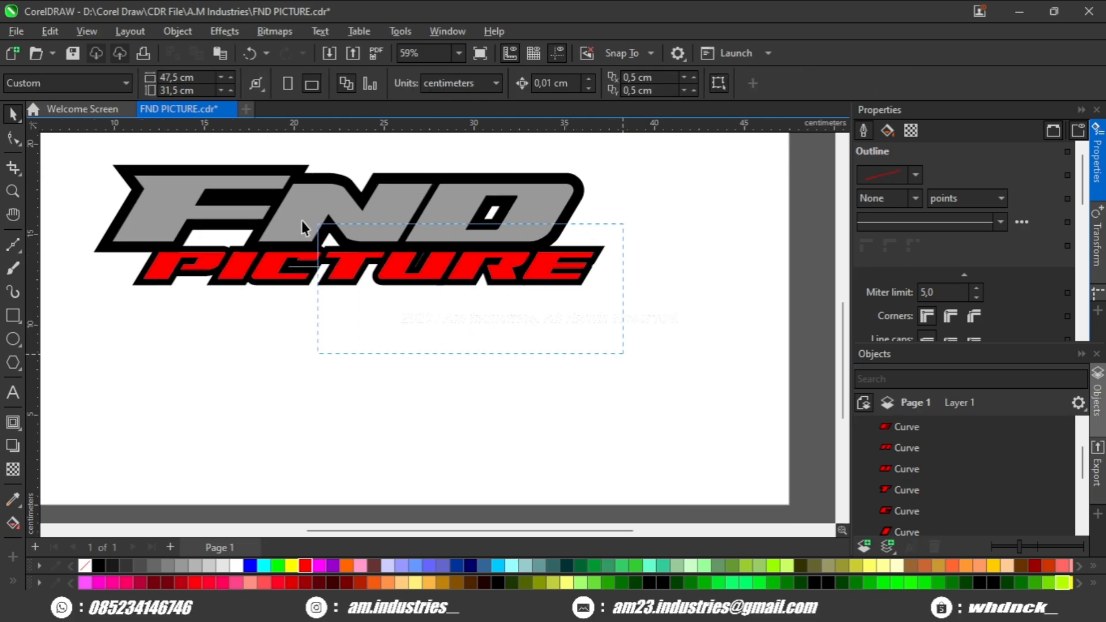
scroll(87, 225, up, 2)
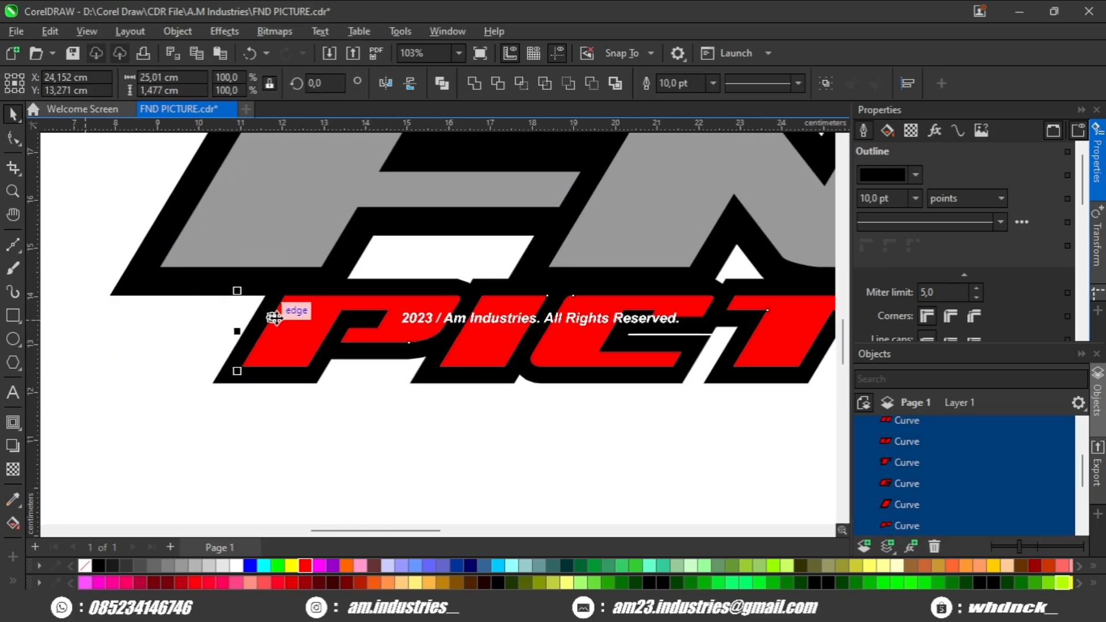
drag(283, 316, 251, 316)
scroll(251, 317, down, 1)
drag(702, 339, 493, 324)
scroll(755, 309, up, 5)
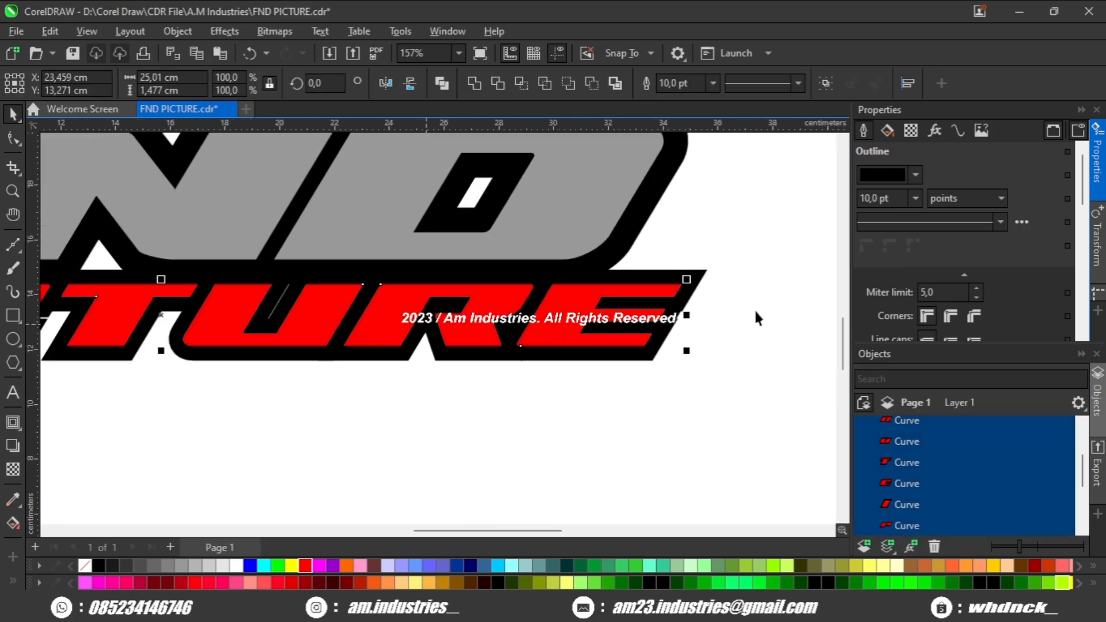
drag(578, 300, 589, 331)
scroll(555, 308, down, 2)
scroll(663, 255, up, 1)
scroll(588, 340, down, 3)
scroll(234, 362, up, 2)
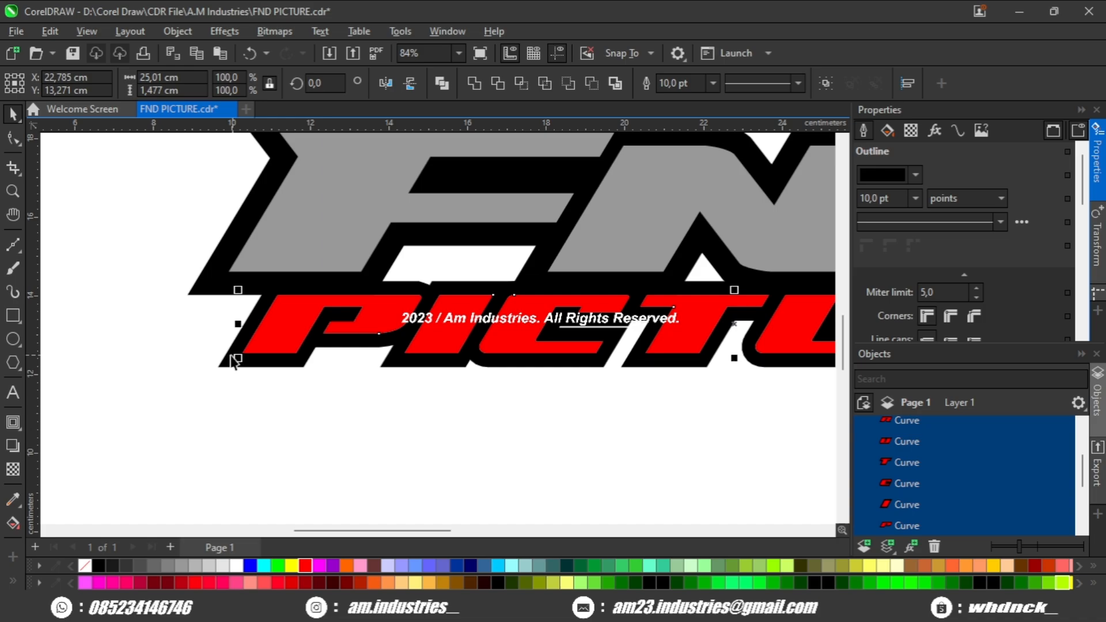
Step: Scale the PICTURE letters down proportionally from their lower-left corner to about 23.99 cm wide
drag(235, 358, 271, 354)
scroll(269, 356, down, 3)
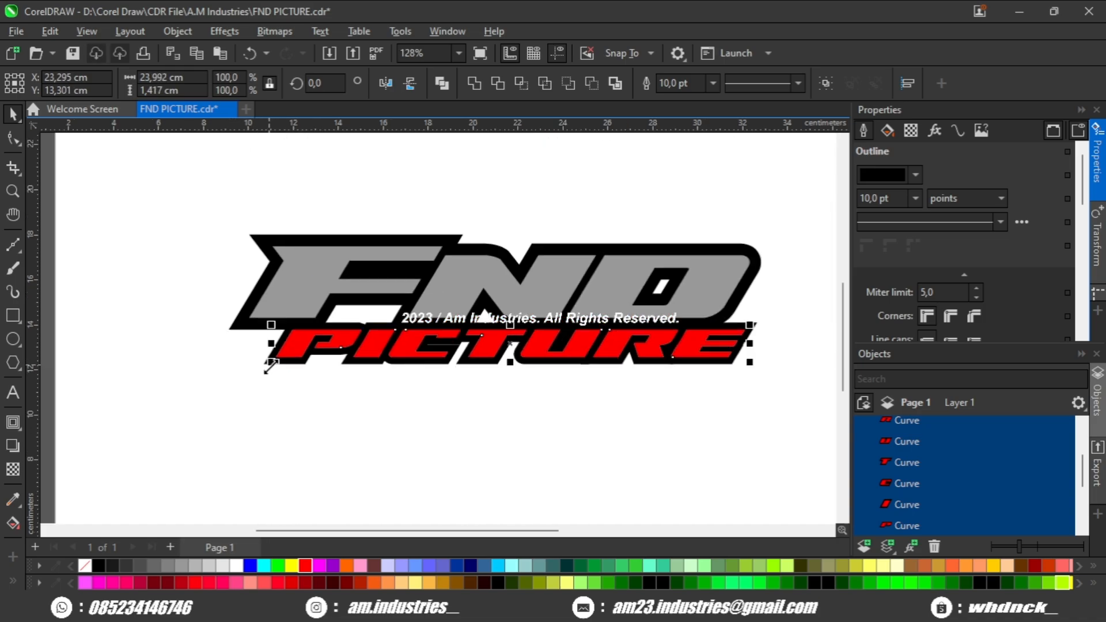
click(484, 431)
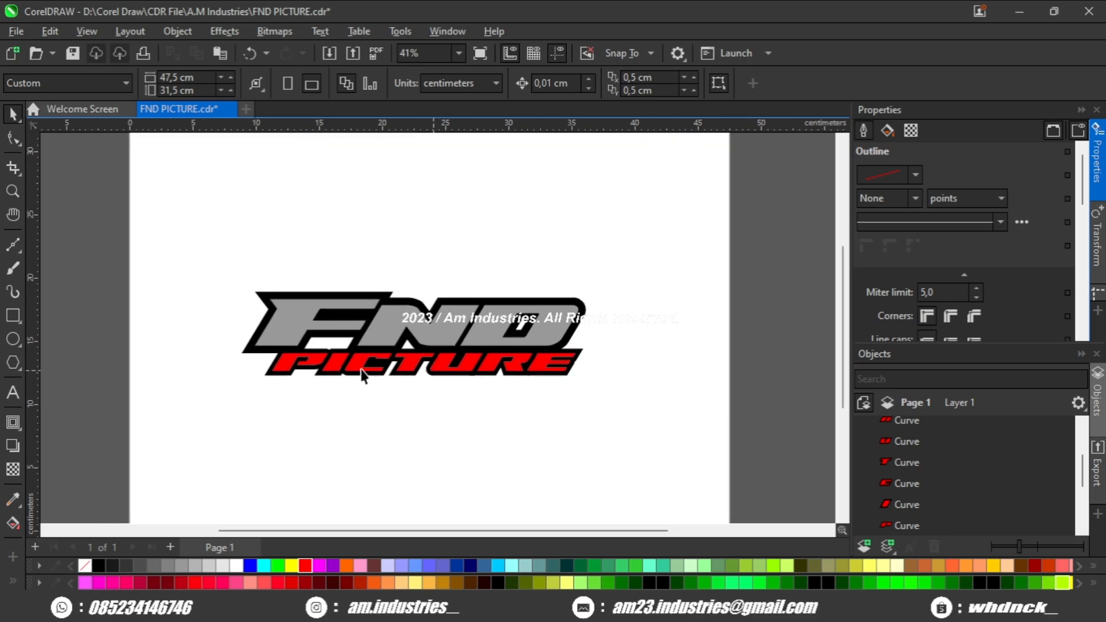
Step: Remove the outline from all the PICTURE letters and weld them into a single curve
scroll(360, 374, up, 1)
drag(292, 353, 375, 333)
scroll(319, 335, up, 1)
scroll(326, 334, down, 1)
scroll(292, 346, up, 1)
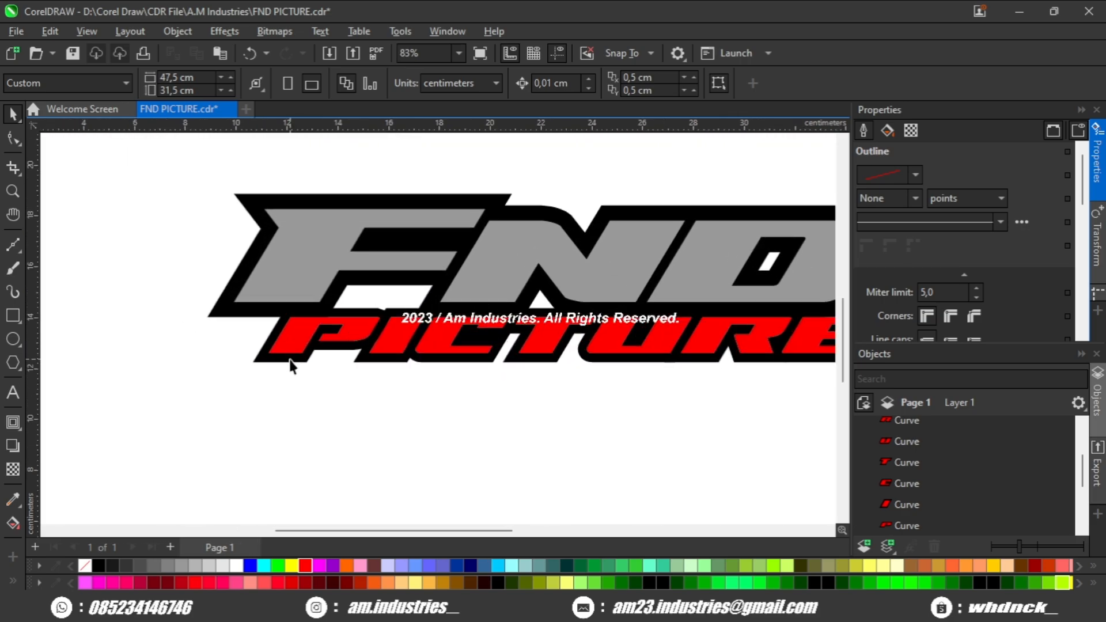
click(290, 359)
scroll(290, 357, down, 2)
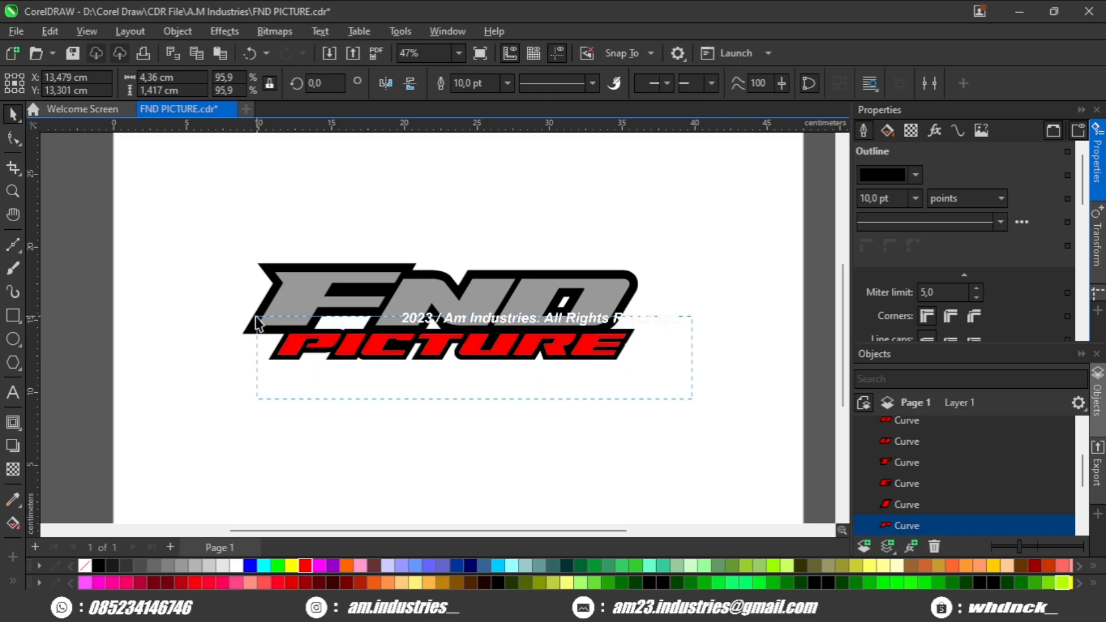
right_click(85, 567)
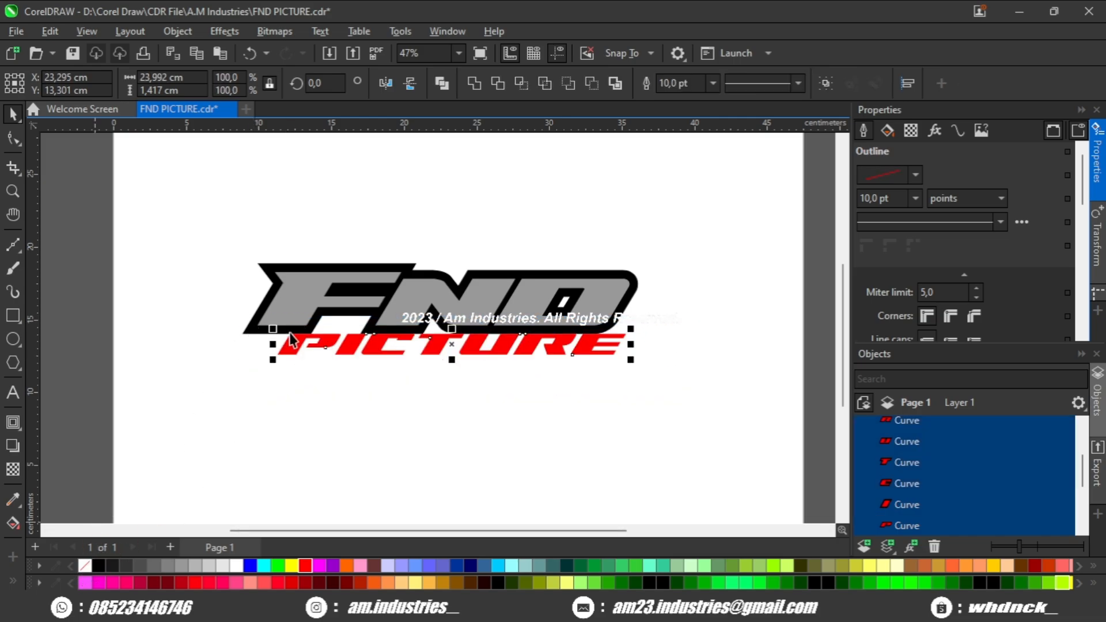
click(442, 83)
Step: Add a one-step black outside contour with an offset of about 0.596 cm around the red PICTURE curve
scroll(383, 335, up, 3)
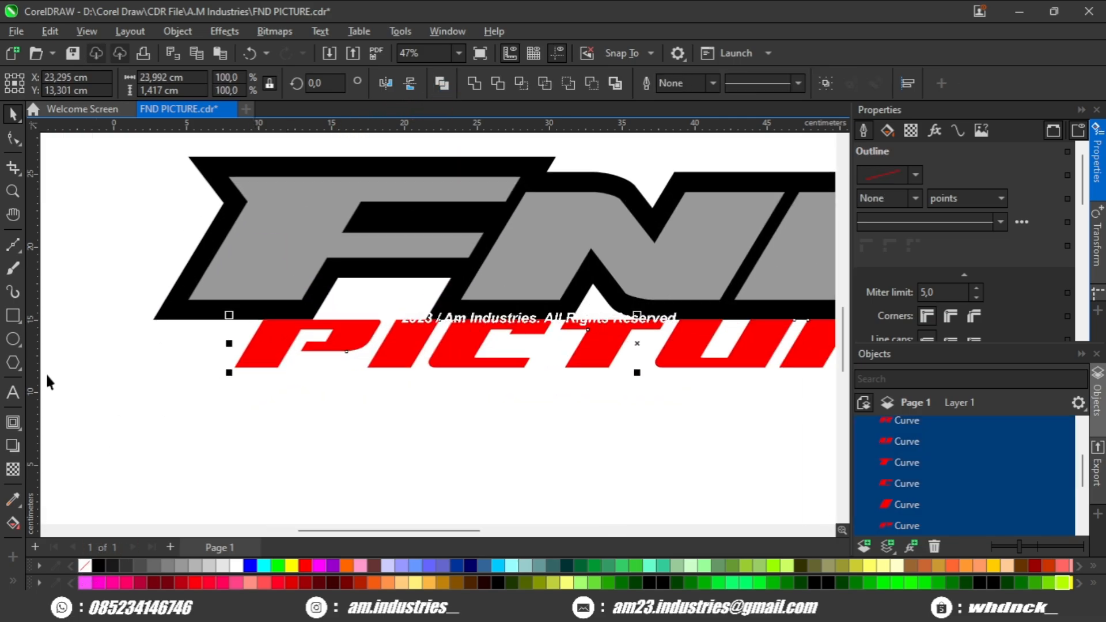
click(13, 422)
scroll(347, 363, up, 1)
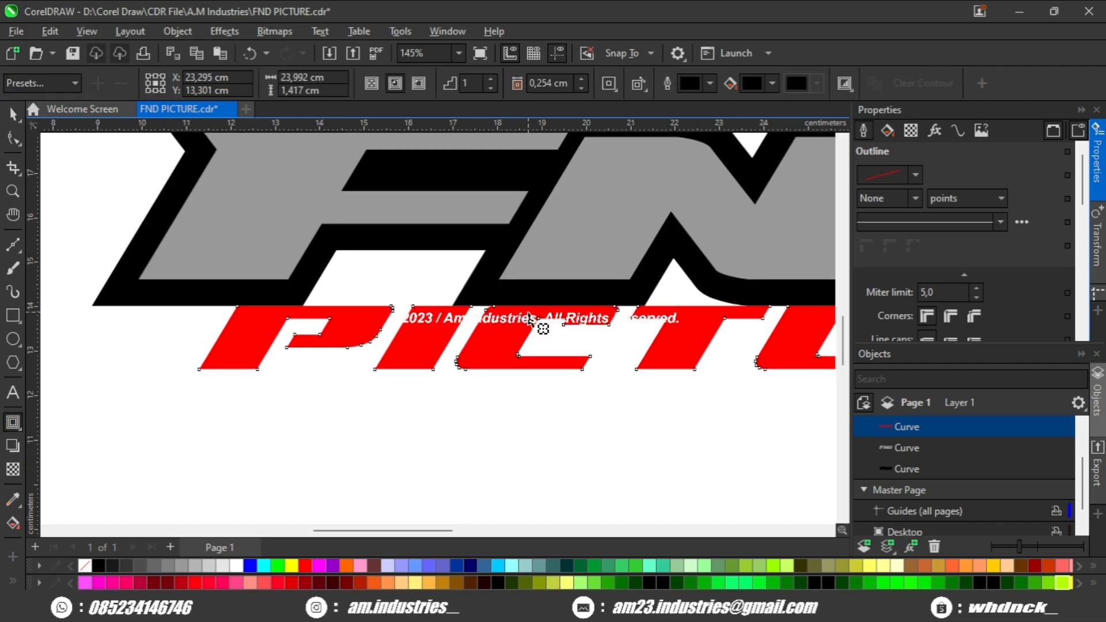
drag(528, 316, 538, 289)
scroll(417, 300, down, 2)
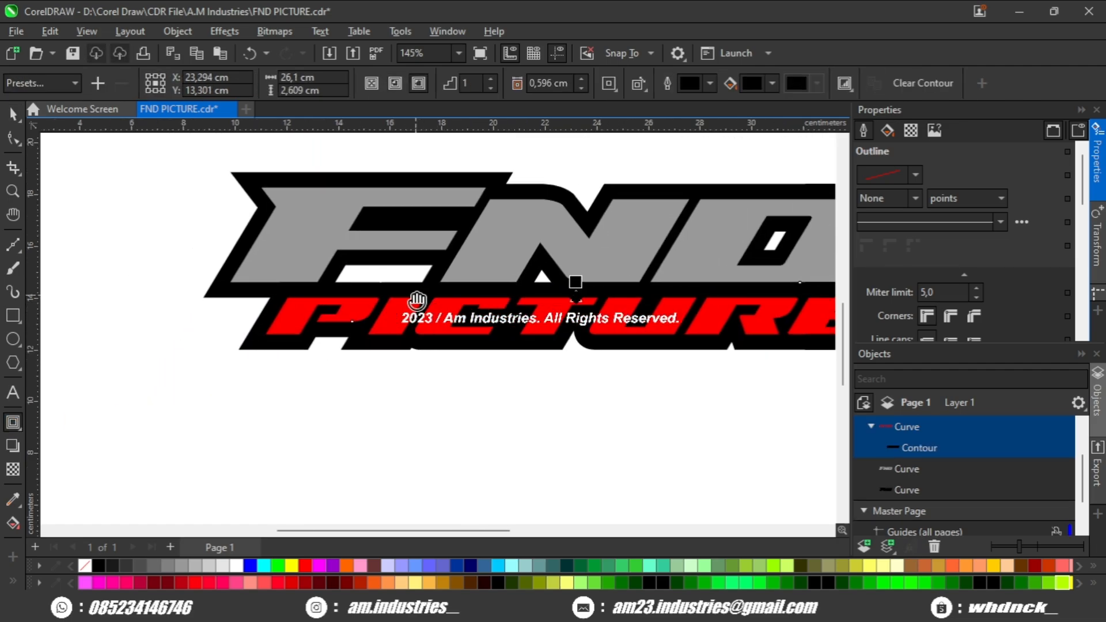
Step: Break the PICTURE contour apart so its black shape is a separate curve from the red letters
scroll(417, 301, down, 3)
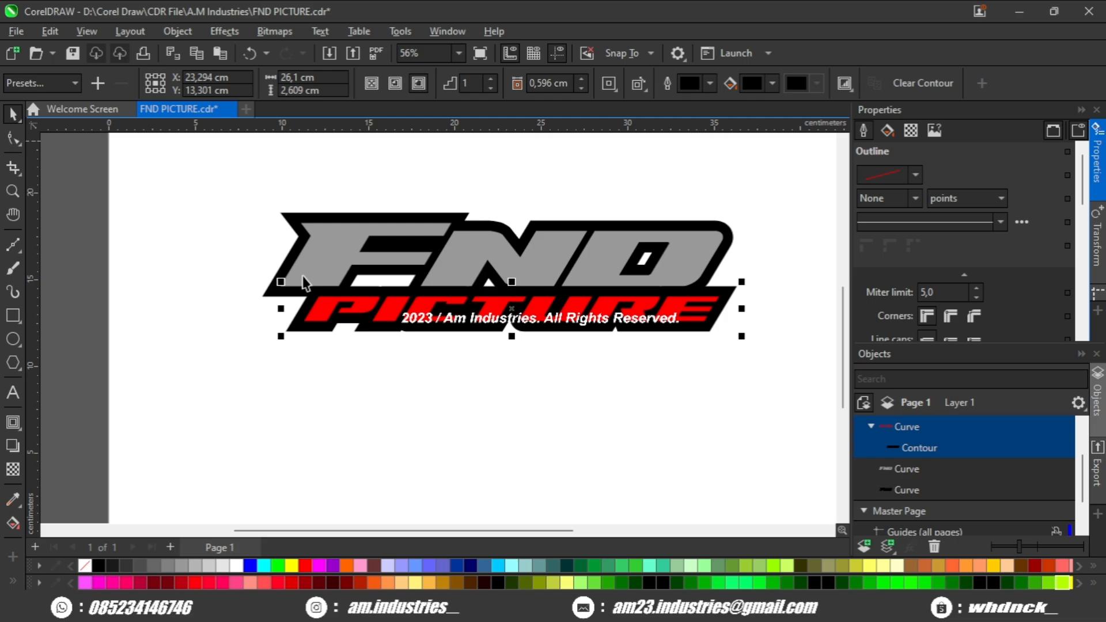
scroll(306, 283, up, 1)
scroll(332, 305, up, 2)
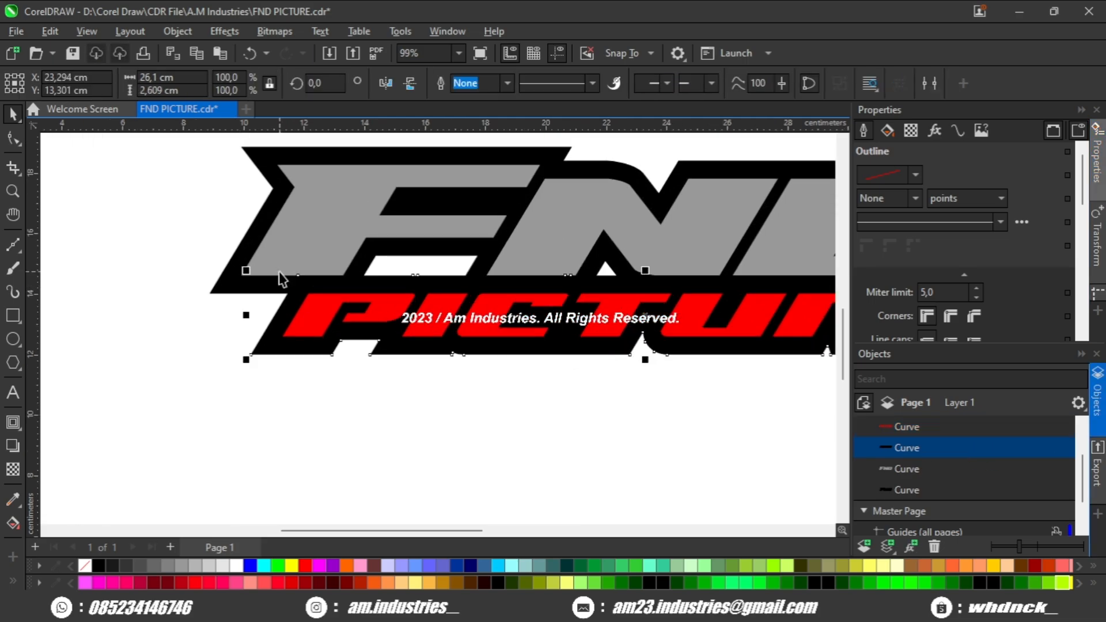
Step: Weld the black PICTURE contour to the black FND contour to form one background shape
shift+click(256, 273)
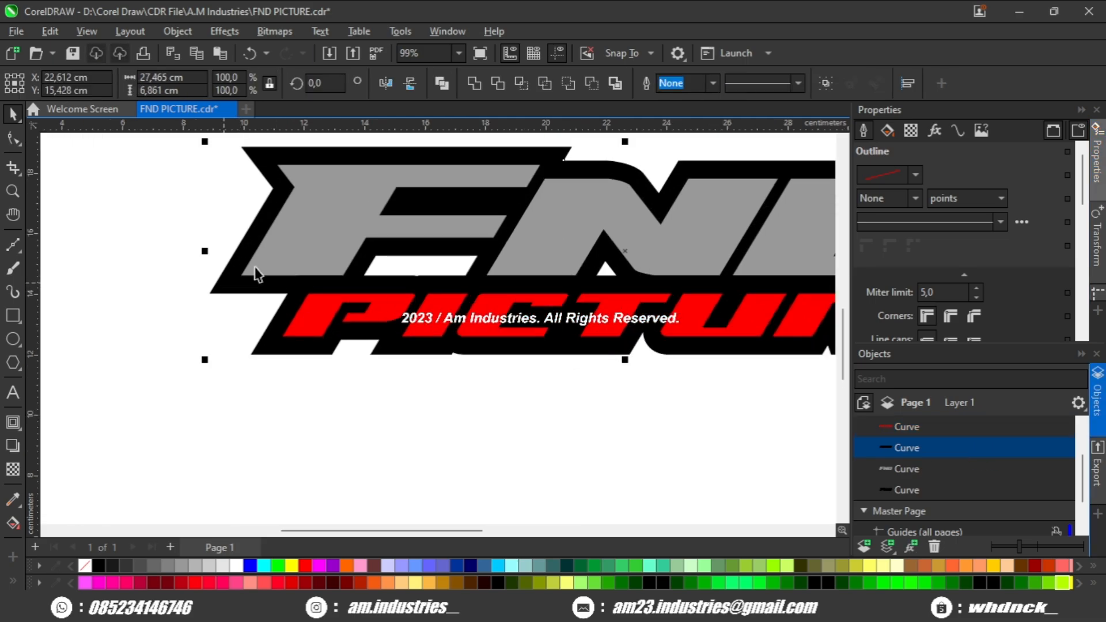
click(474, 84)
scroll(388, 333, down, 2)
scroll(427, 293, up, 2)
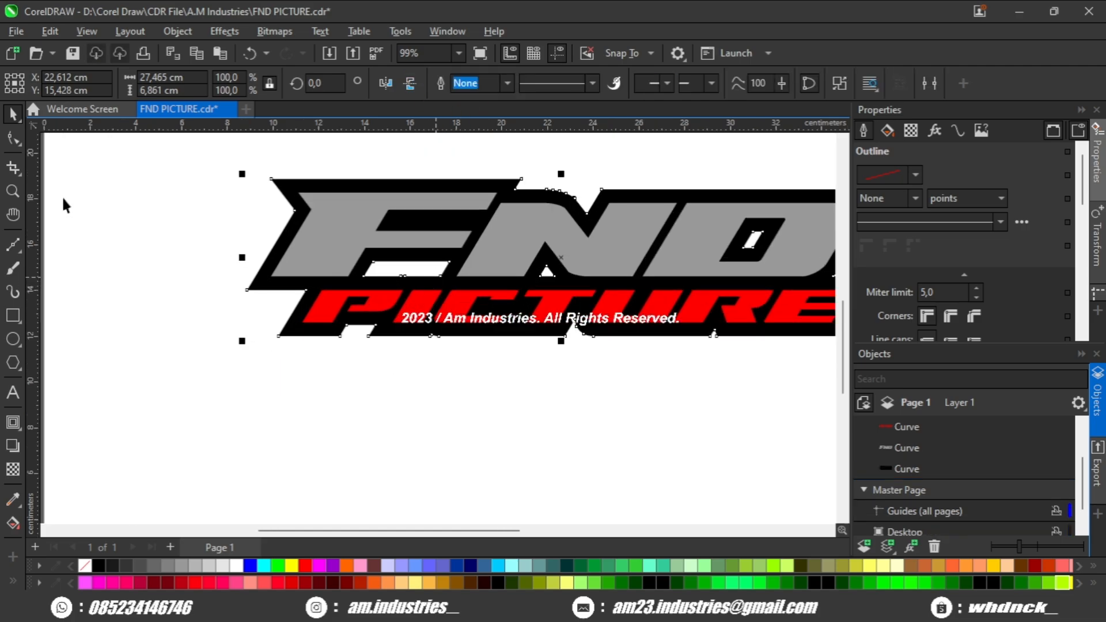
Step: Delete the nodes of the small white holes beneath the F and the N in the welded black shape
click(13, 138)
scroll(452, 288, up, 1)
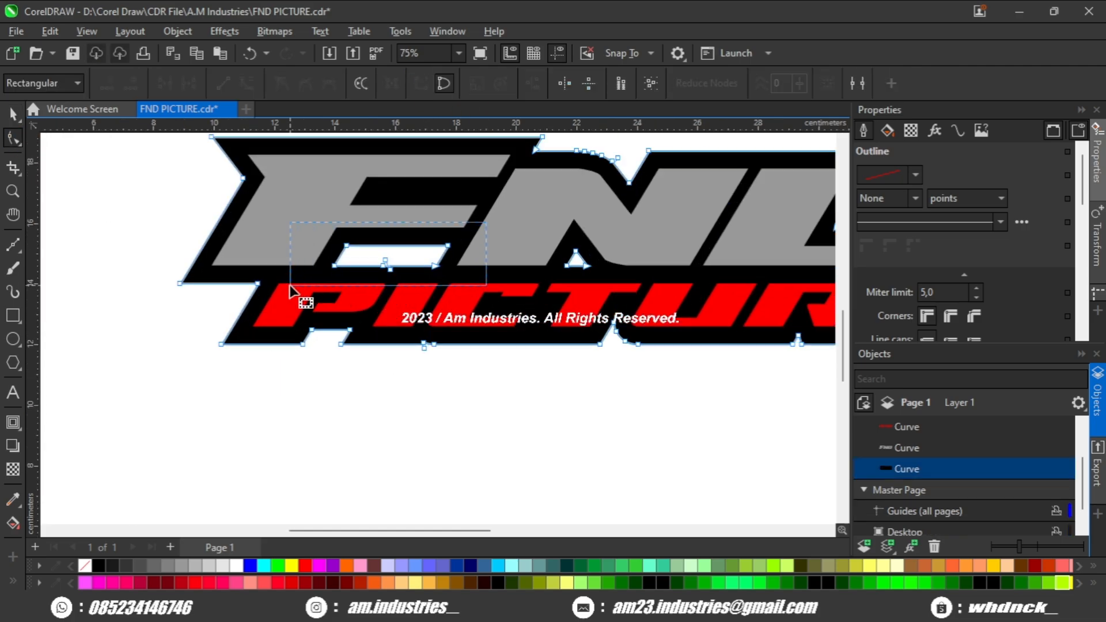
scroll(523, 297, down, 2)
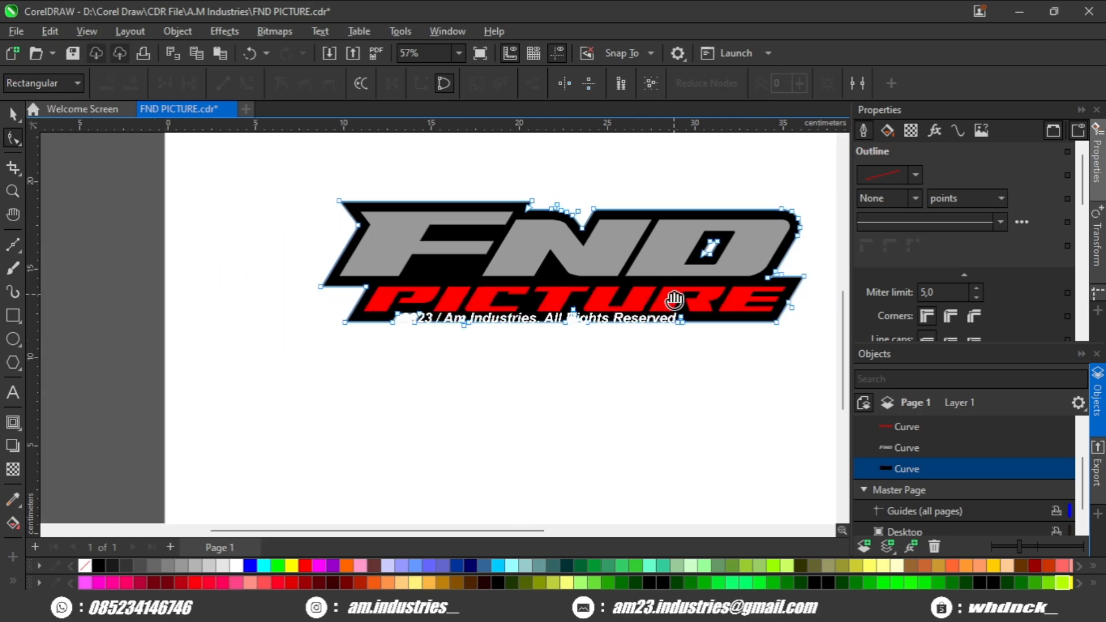
Step: Delete the nodes of the white hole inside the D and the notch above the N in the black shape
scroll(667, 317, up, 1)
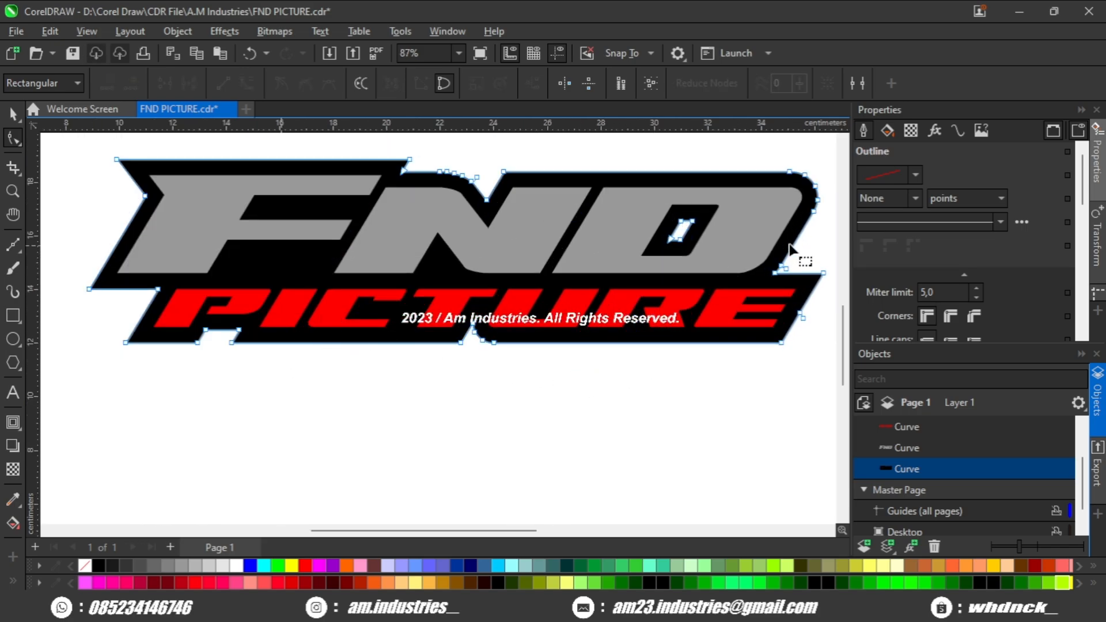
scroll(536, 160, up, 1)
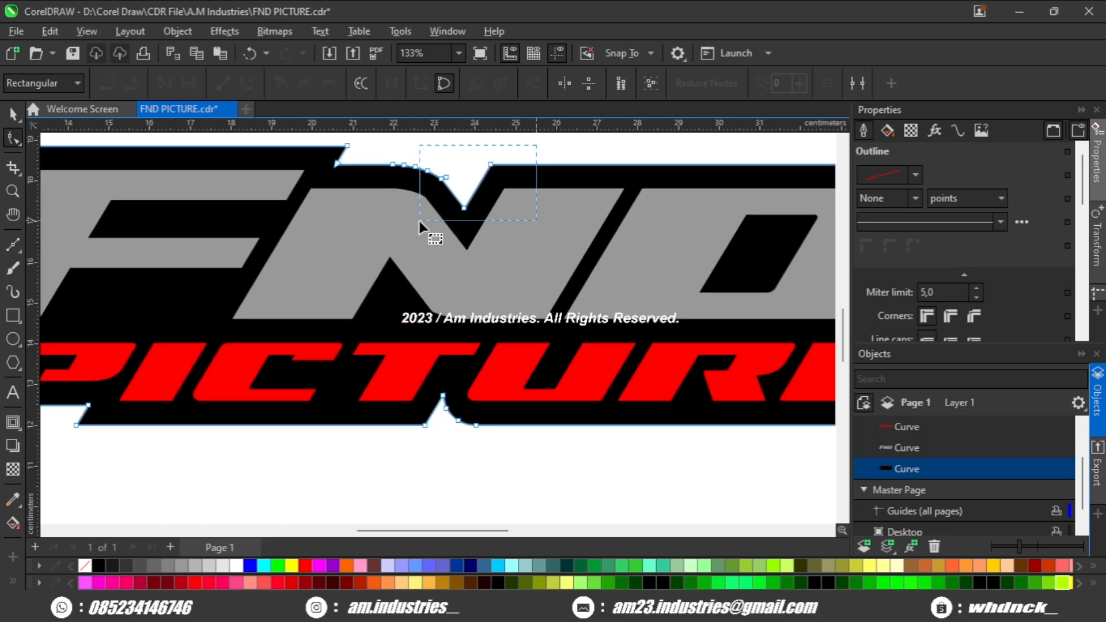
drag(381, 236, 380, 236)
scroll(434, 324, down, 2)
scroll(579, 279, up, 1)
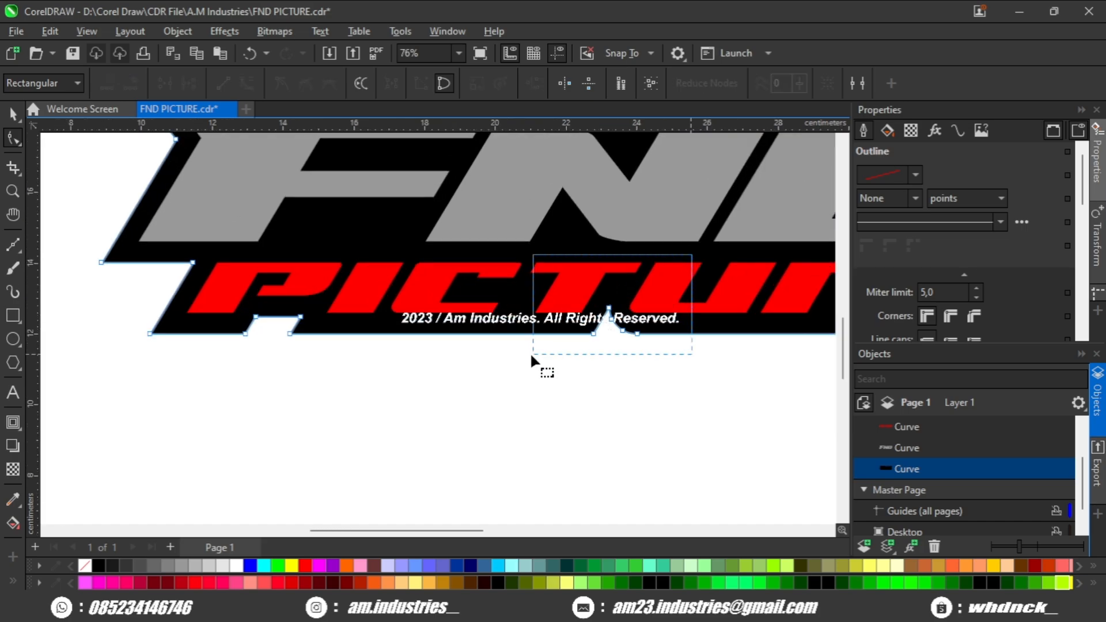
Step: Delete the nodes of the two notches along the black shape's lower edge beneath PICTURE
drag(422, 331, 494, 310)
drag(398, 273, 288, 320)
key(Delete)
scroll(320, 331, down, 1)
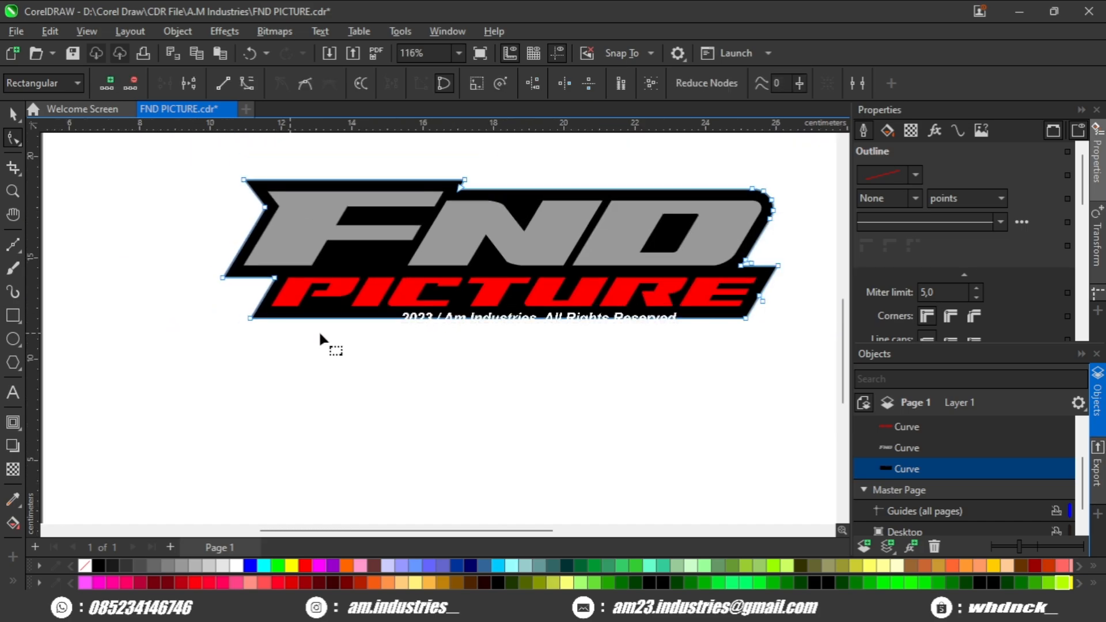
scroll(406, 333, down, 1)
scroll(672, 275, up, 3)
scroll(674, 274, down, 5)
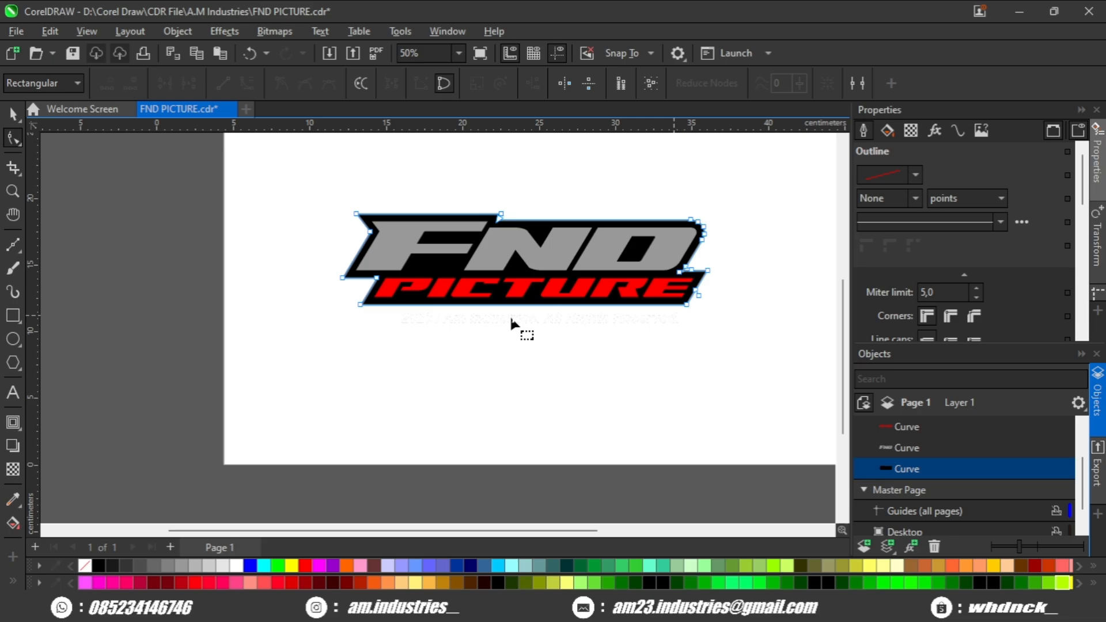
Step: Try a one-step outside contour with a 0.32 cm offset around the black background shape
key(space)
click(427, 337)
scroll(410, 276, up, 3)
click(459, 262)
scroll(459, 262, down, 4)
scroll(503, 288, up, 2)
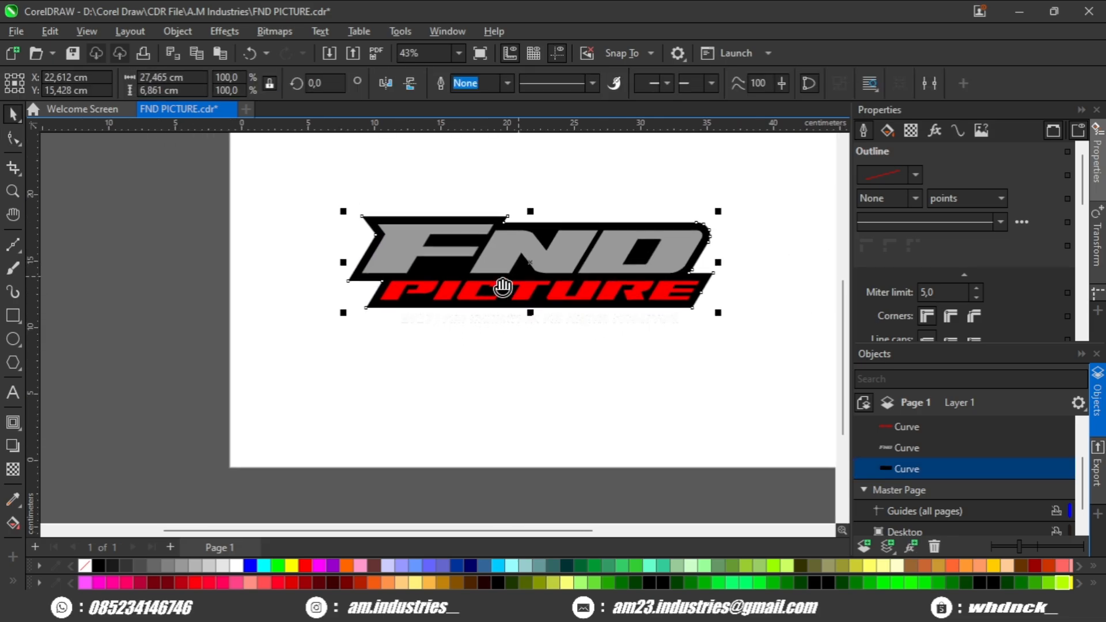
scroll(488, 292, up, 1)
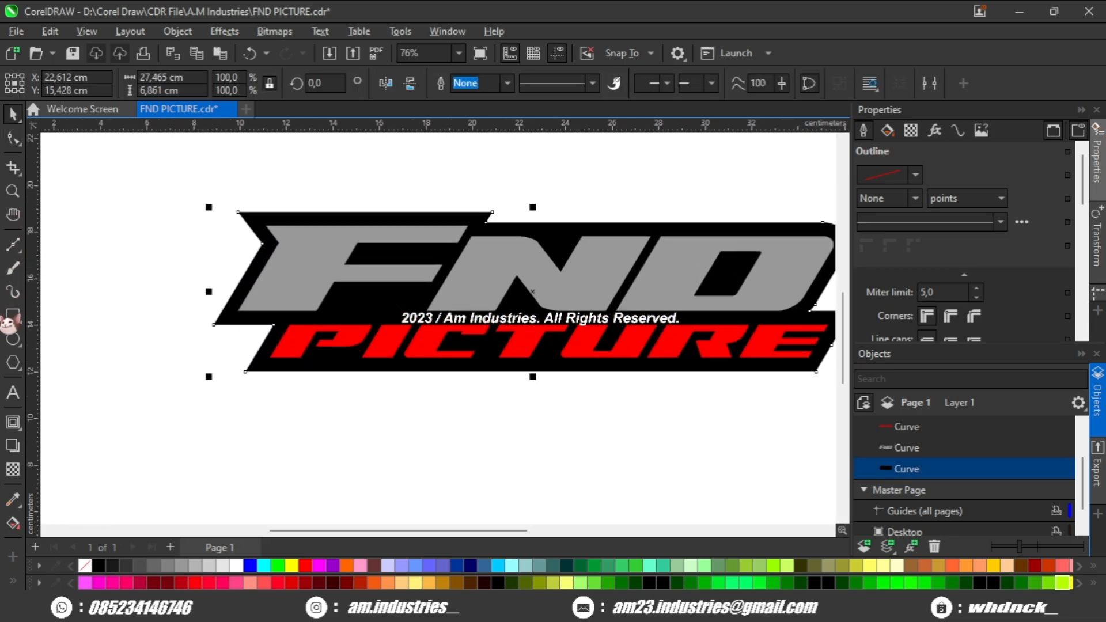
click(12, 423)
scroll(217, 363, up, 2)
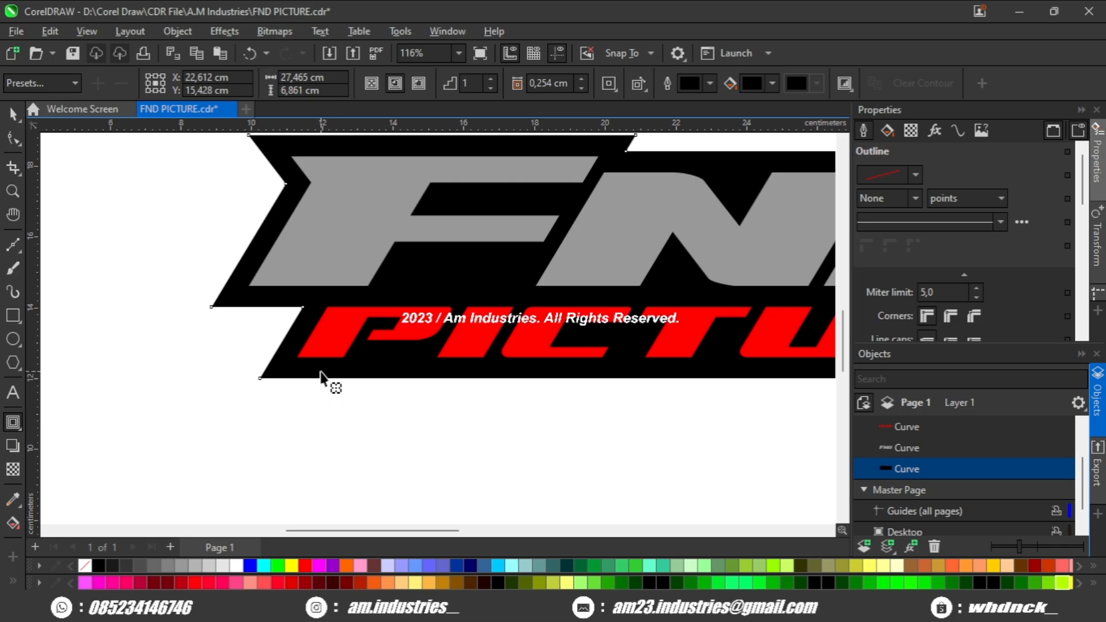
drag(321, 378, 316, 398)
scroll(315, 388, down, 1)
drag(352, 375, 363, 356)
scroll(363, 356, up, 1)
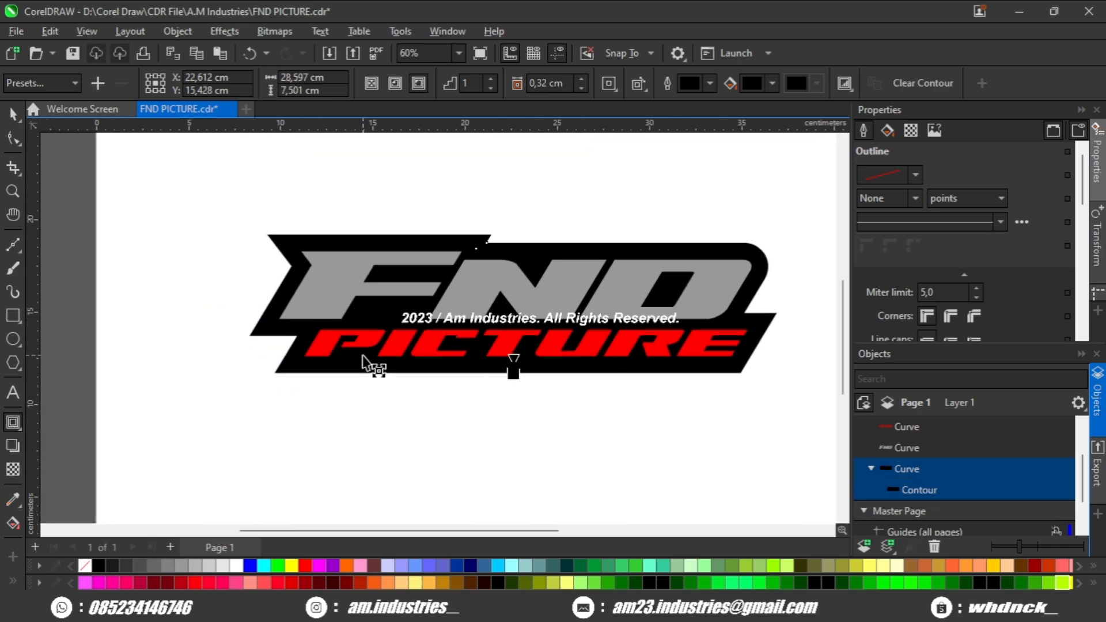
key(ctrl+z)
Step: Give the black background shape a 4 pt red outline
click(12, 116)
scroll(220, 246, down, 2)
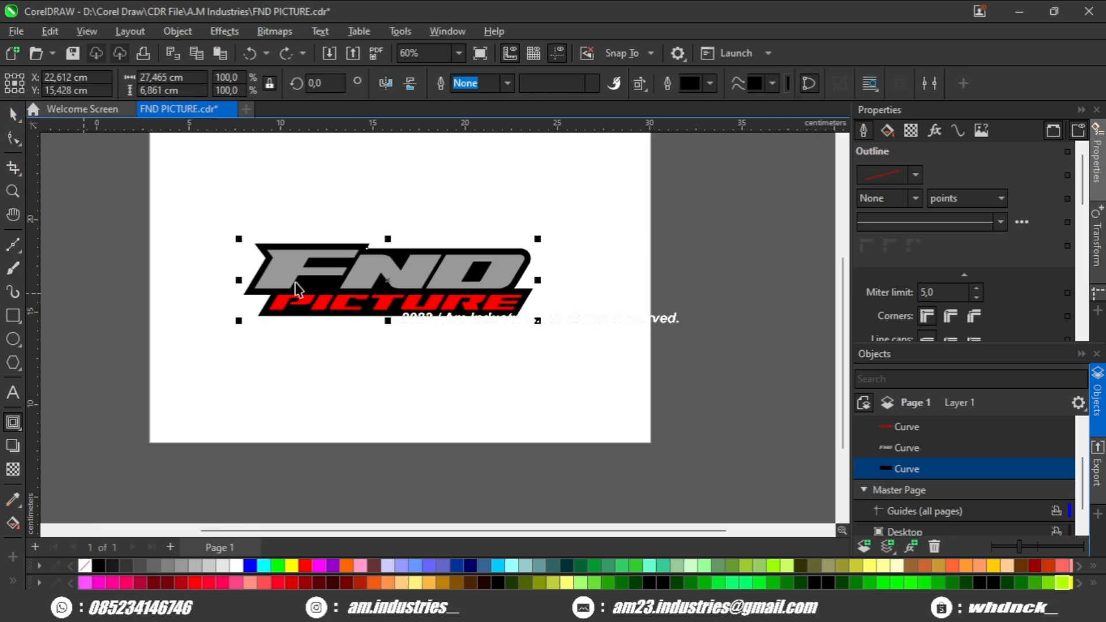
scroll(425, 287, up, 1)
scroll(926, 294, down, 2)
scroll(924, 202, up, 2)
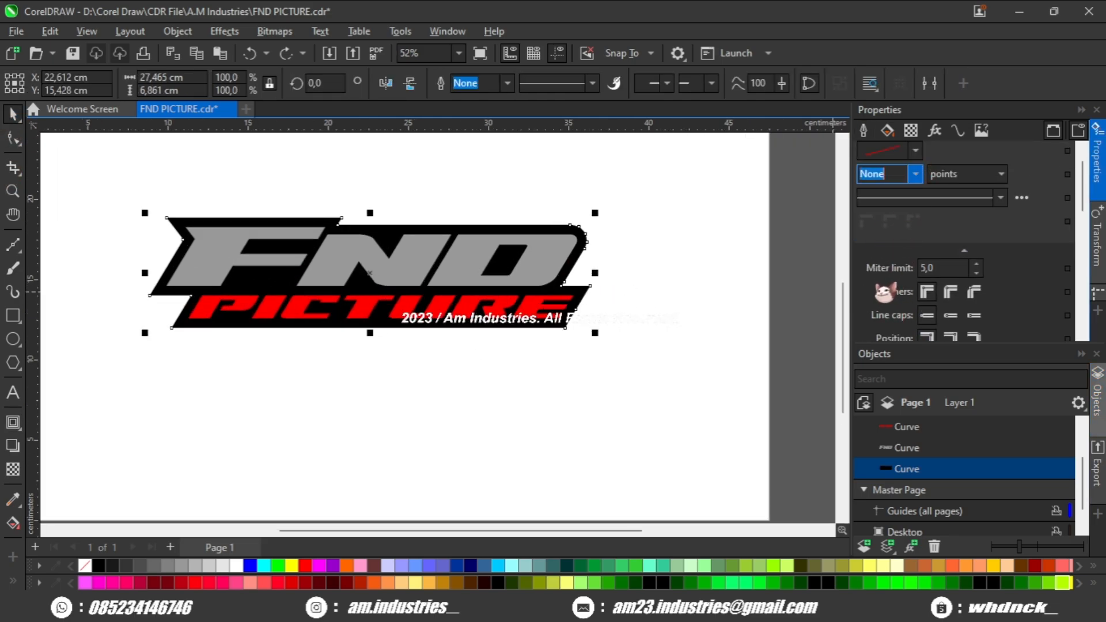
text(4)
key(Return)
scroll(360, 331, up, 2)
right_click(305, 566)
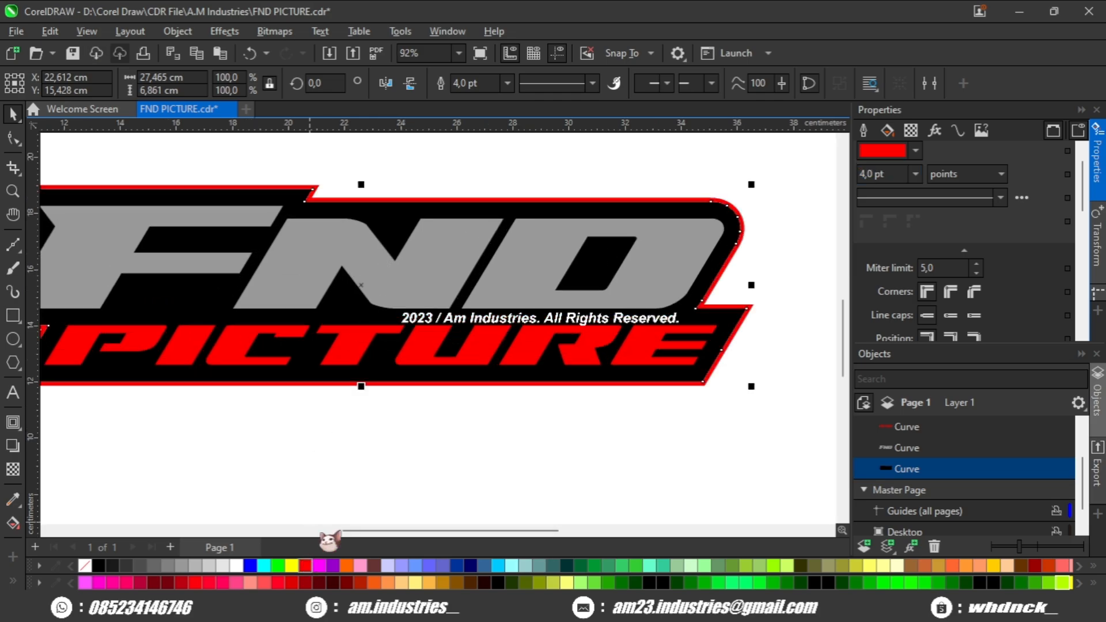
scroll(375, 335, down, 3)
scroll(667, 286, up, 1)
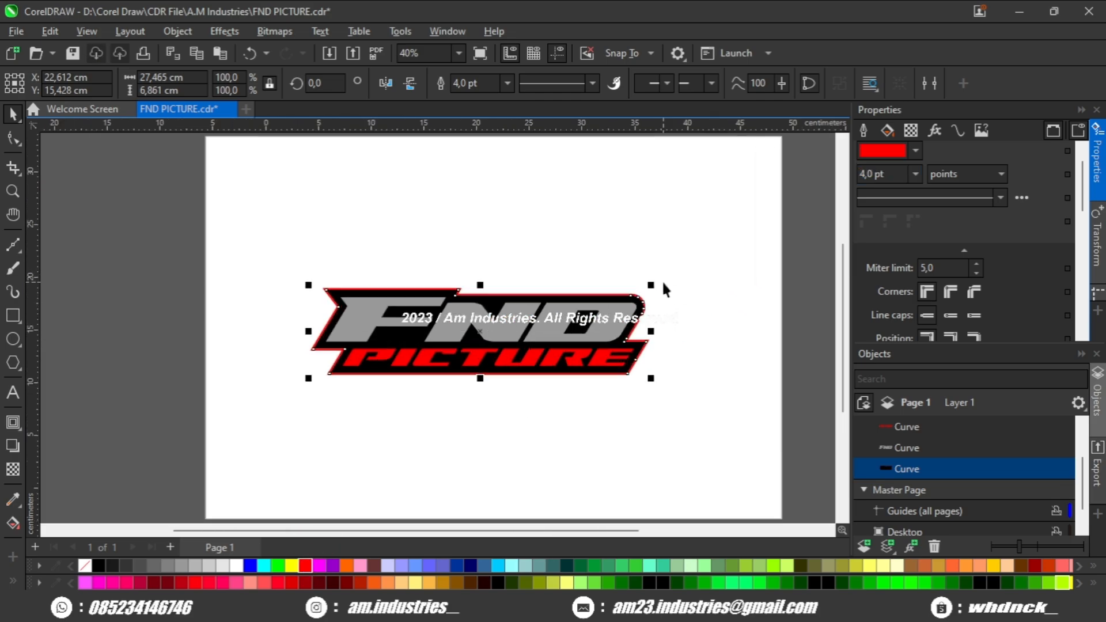
Step: Scale all three logo curves together proportionally about their centre to about 23.34 cm wide
drag(701, 260, 286, 404)
scroll(668, 315, up, 1)
drag(650, 277, 663, 257)
scroll(555, 307, up, 3)
scroll(692, 274, down, 2)
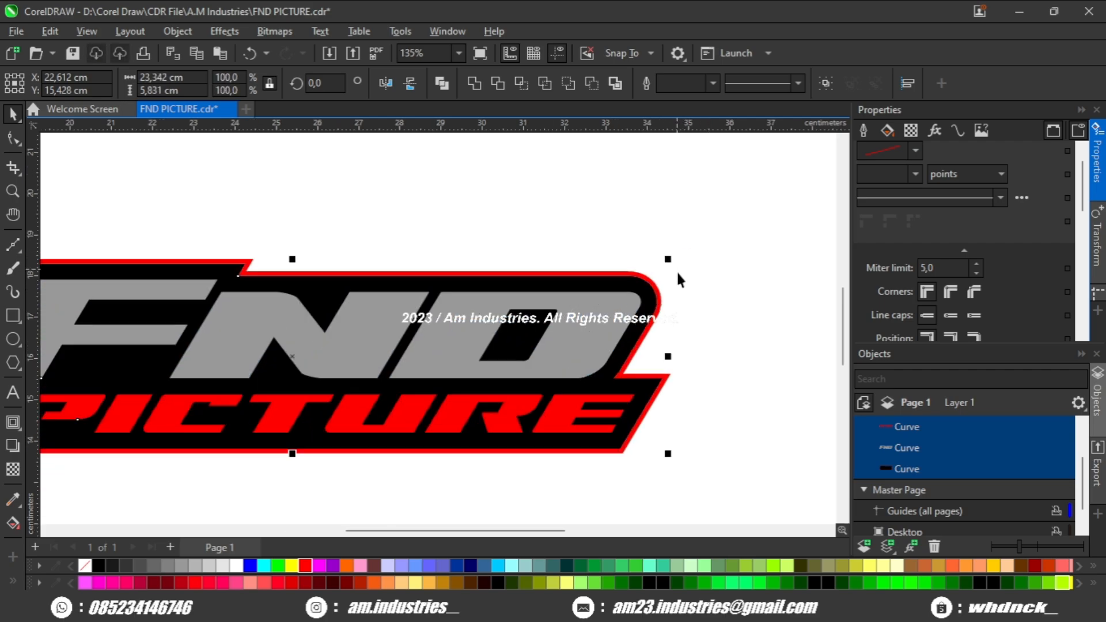
click(715, 297)
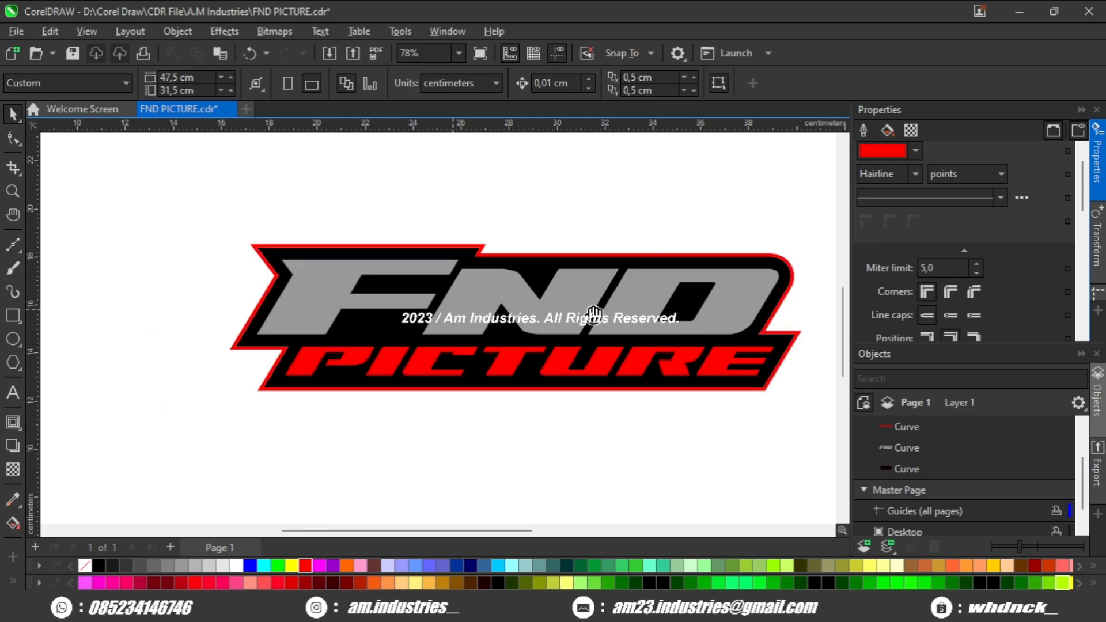
Step: Convert the background shape's red outline into a separate object
scroll(288, 374, up, 2)
drag(404, 323, 223, 341)
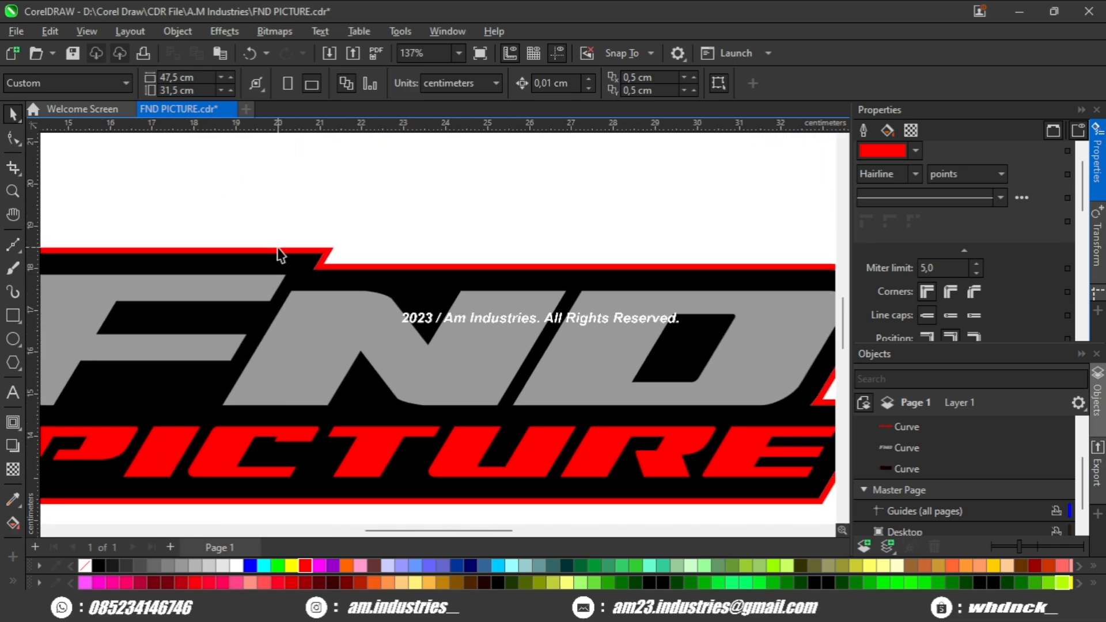
scroll(352, 277, up, 2)
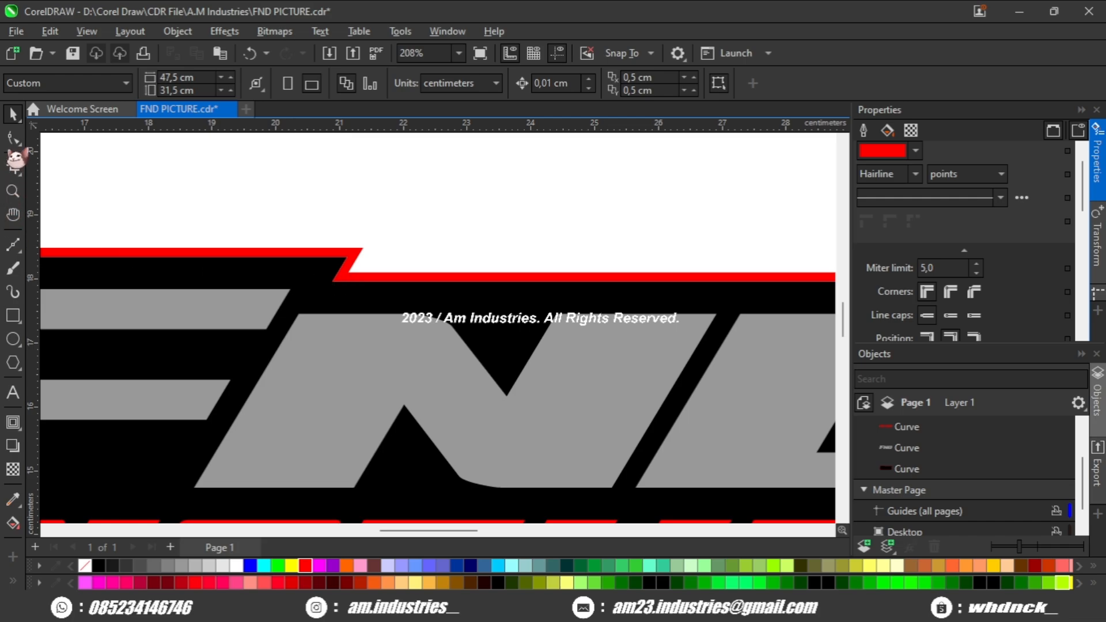
click(345, 285)
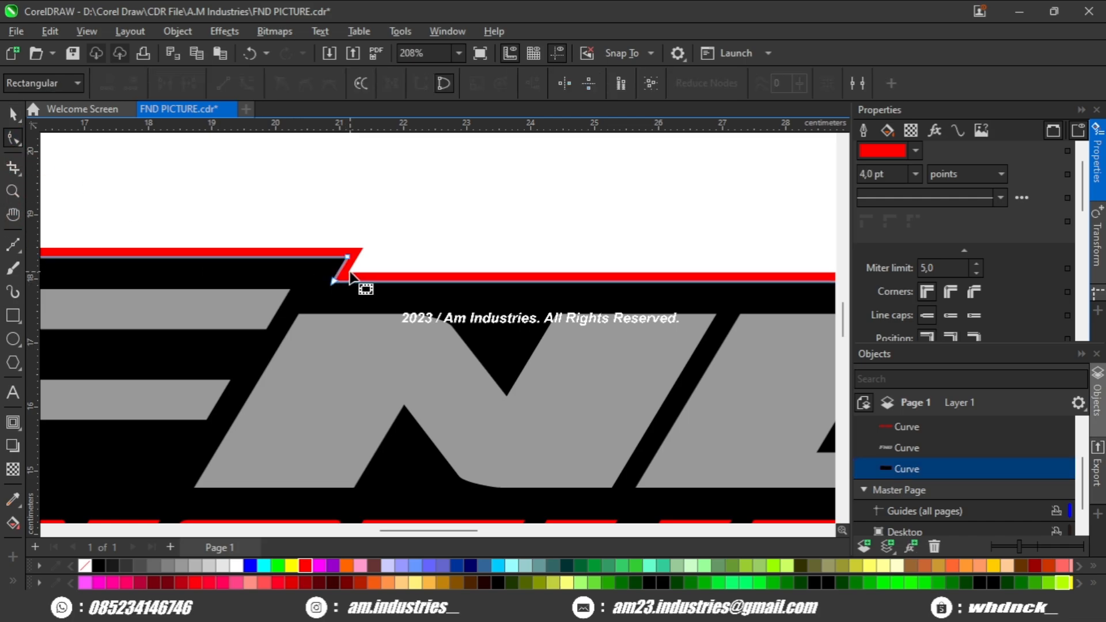
key(ctrl+shift+q)
Step: Shift the red outline's outer step nodes between F and N about 1.1 cm to the right, forming a slanted red tab
scroll(349, 271, up, 1)
drag(426, 204, 342, 285)
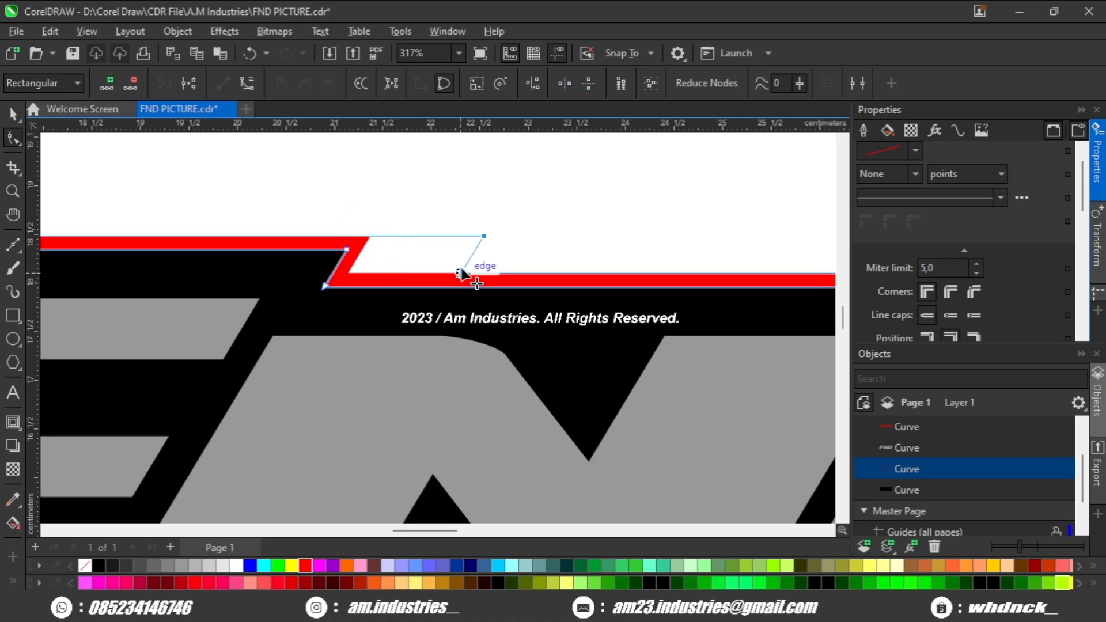
drag(452, 272, 453, 273)
scroll(453, 273, down, 1)
key(space)
click(496, 249)
scroll(486, 266, down, 3)
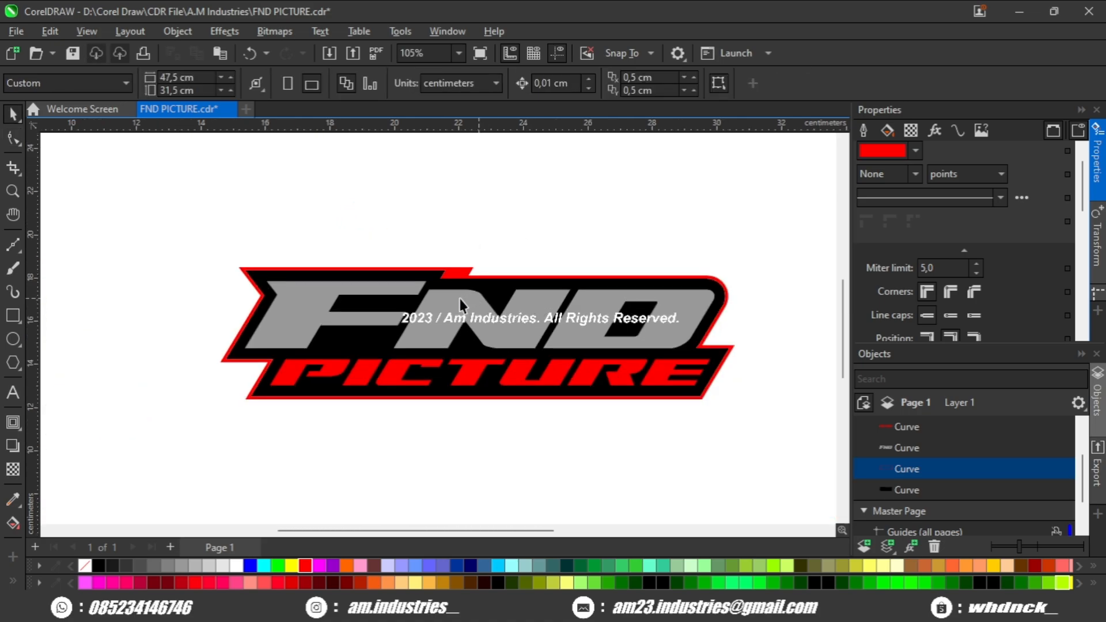
drag(425, 321, 440, 272)
scroll(439, 272, up, 1)
drag(236, 319, 394, 346)
scroll(402, 360, up, 2)
click(490, 316)
click(254, 343)
scroll(267, 335, down, 4)
drag(318, 305, 314, 324)
Step: Draw a red rectangle about 2.2 × 0.59 cm in the recess below the F and skew it to match the logo's slant
scroll(306, 329, up, 3)
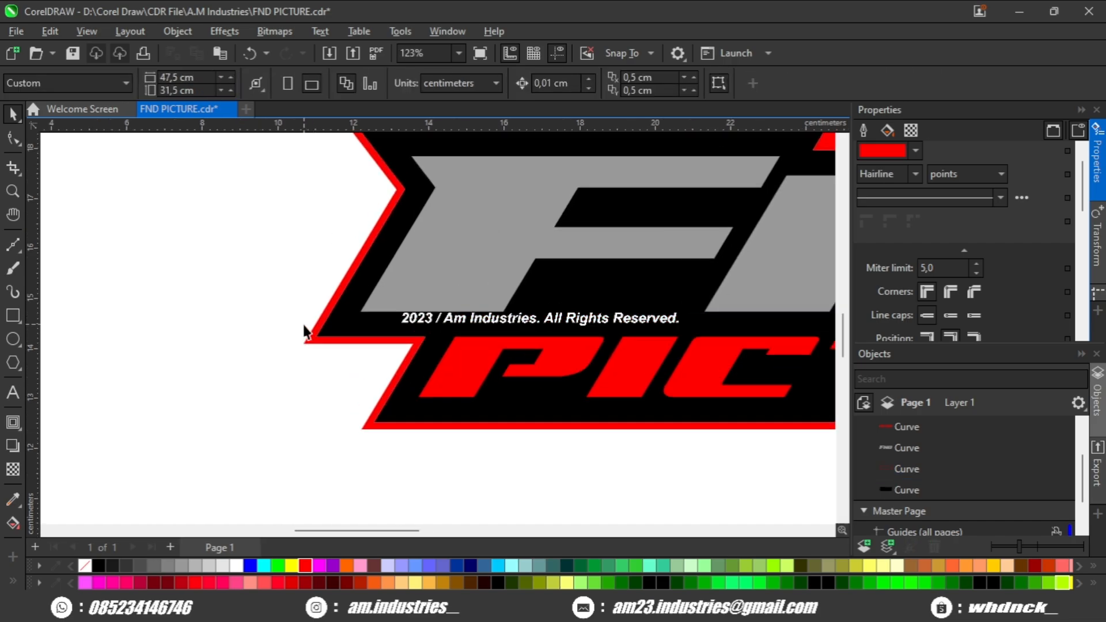
scroll(402, 364, up, 3)
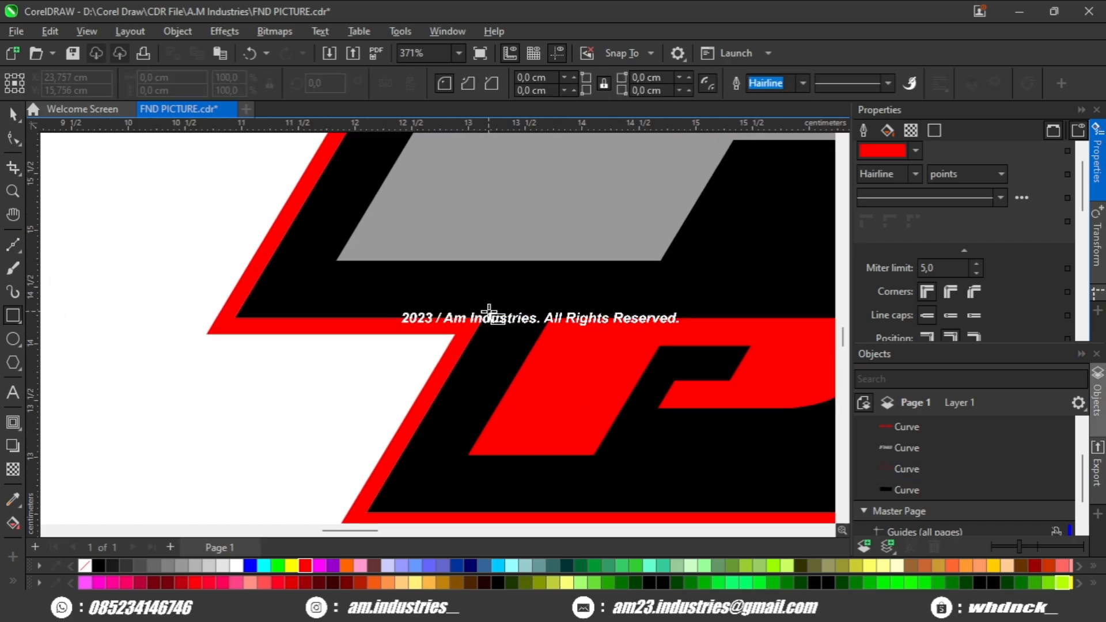
drag(484, 318, 239, 388)
scroll(289, 357, up, 2)
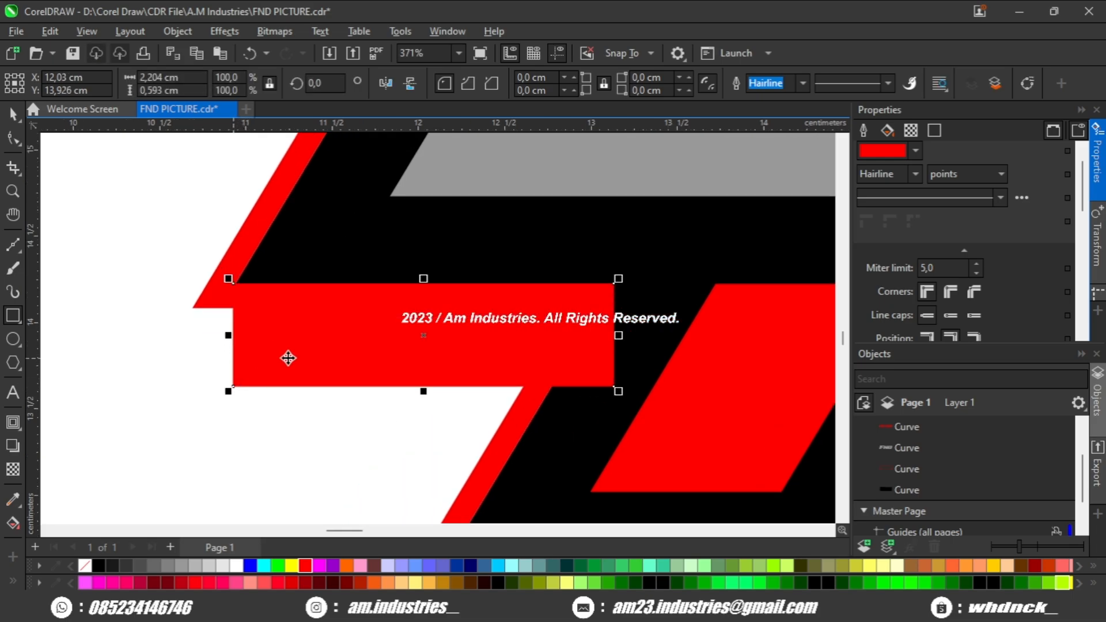
key(space)
click(600, 373)
drag(397, 396, 320, 422)
scroll(500, 398, down, 2)
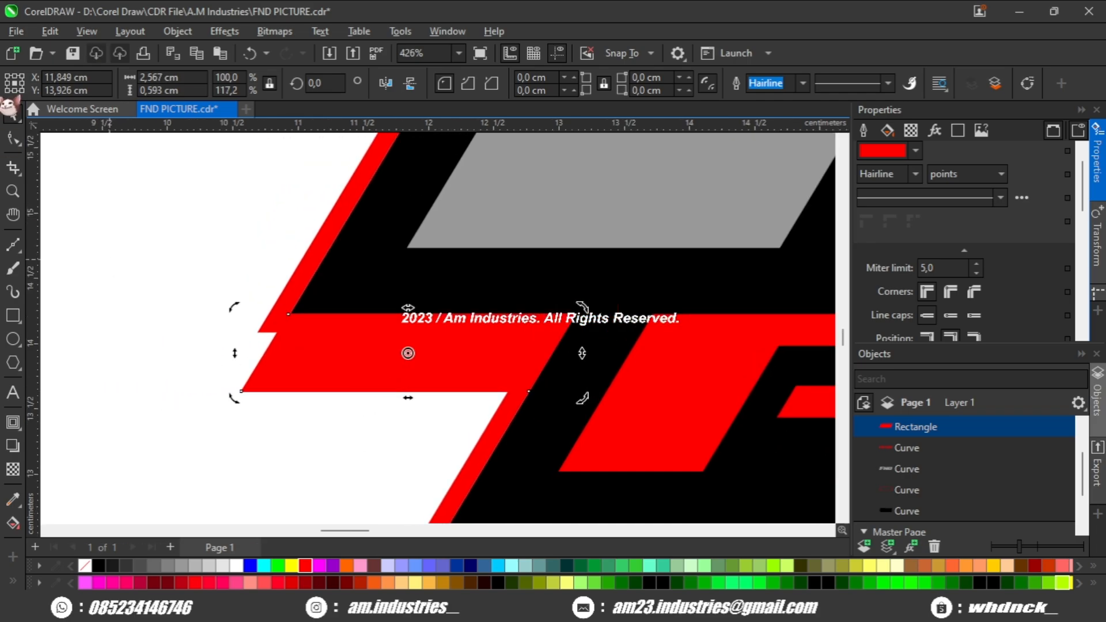
Step: Fill the skewed rectangle with blue and remove its outline
click(250, 566)
scroll(395, 396, up, 2)
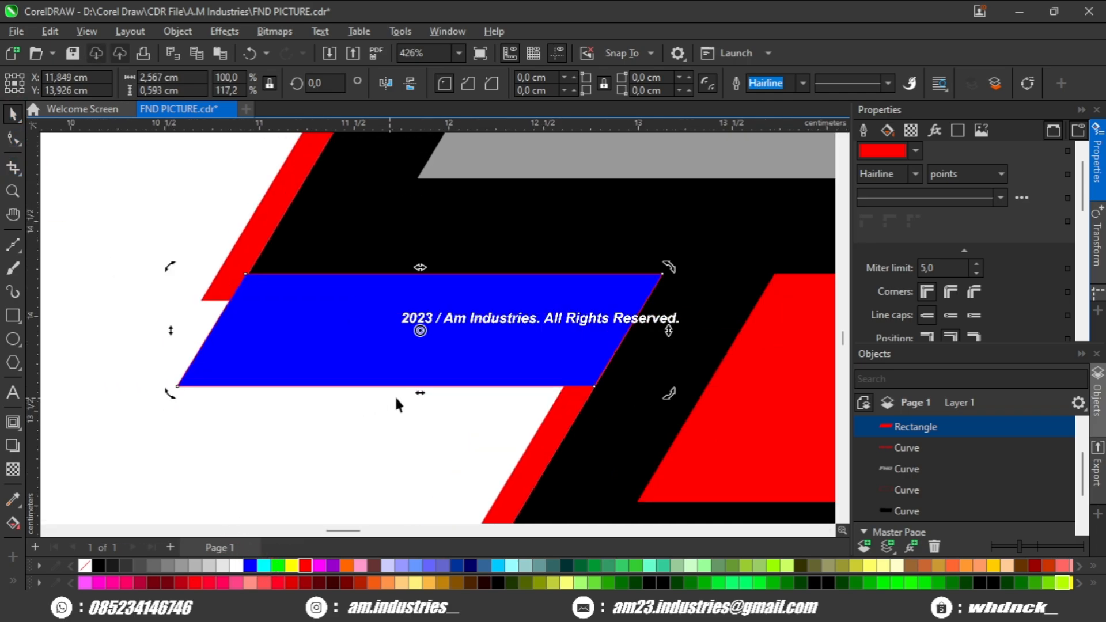
right_click(85, 566)
scroll(319, 392, down, 2)
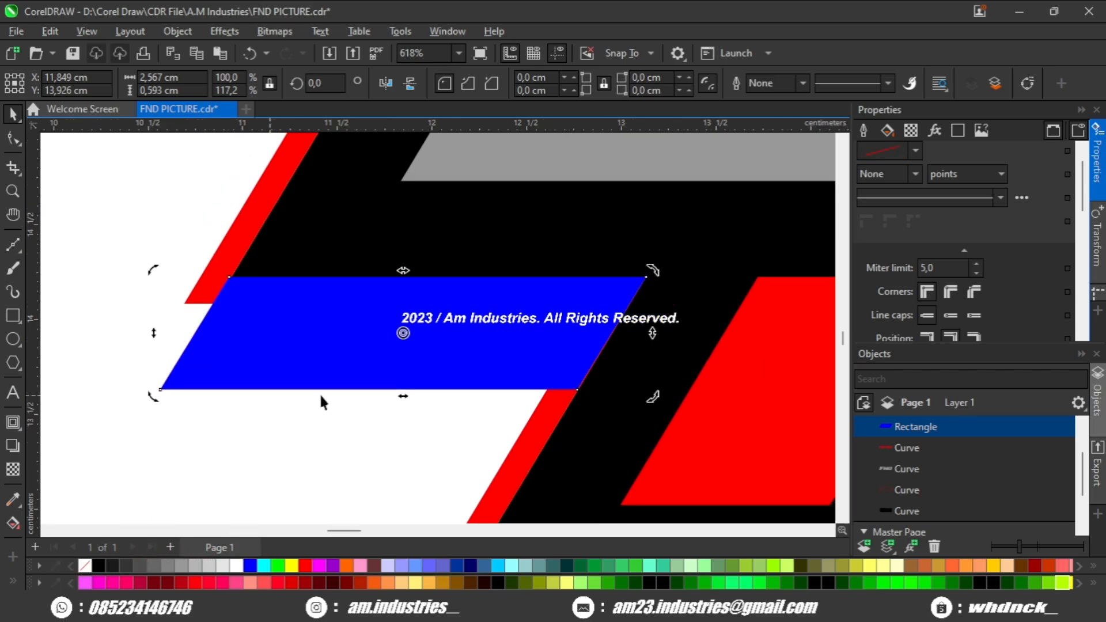
Step: Convert the blue shape to curves and move its left nodes rightward, narrowing it to a parallelogram about 0.72 cm wide
click(13, 137)
key(ctrl+q)
scroll(259, 314, up, 1)
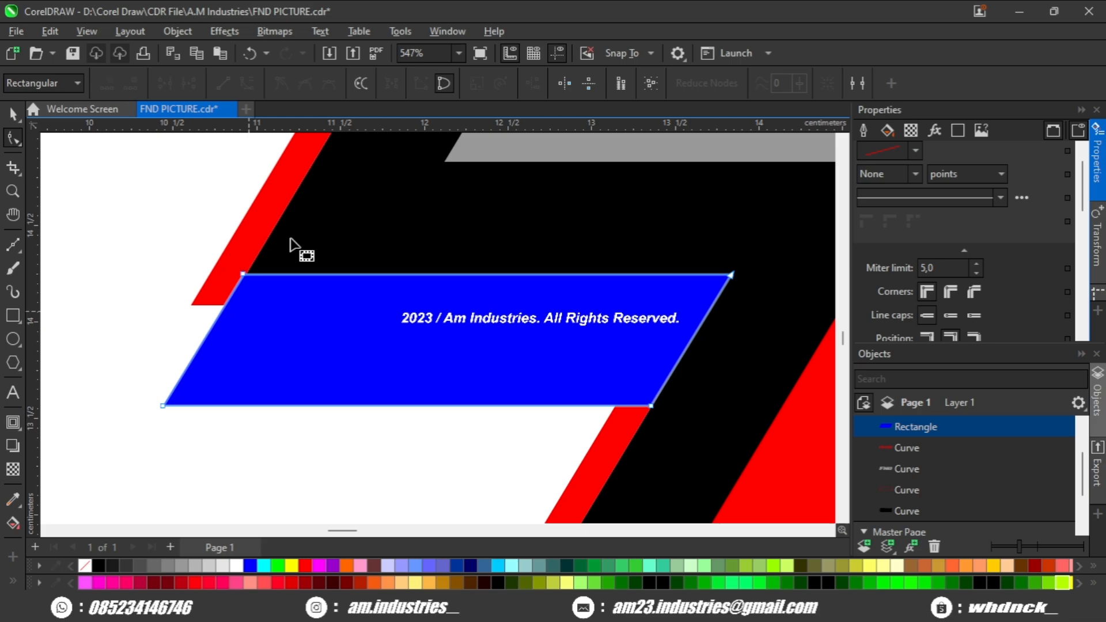
drag(164, 405, 574, 410)
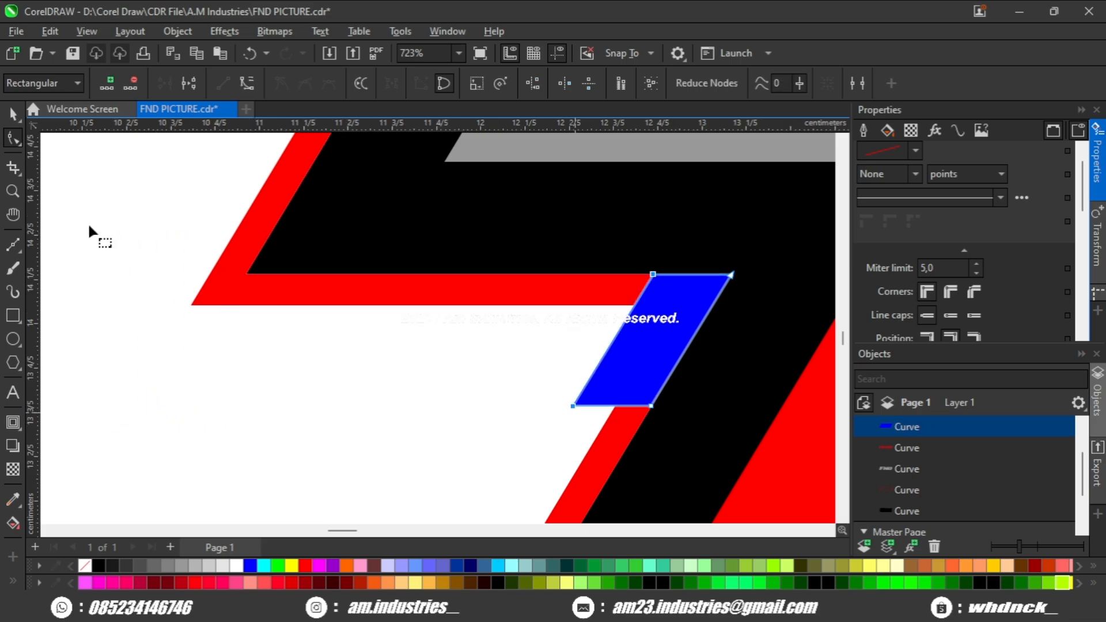
Step: Duplicate the blue parallelogram to the left end of the recess and narrow the copy to a thin slanted strip
click(13, 112)
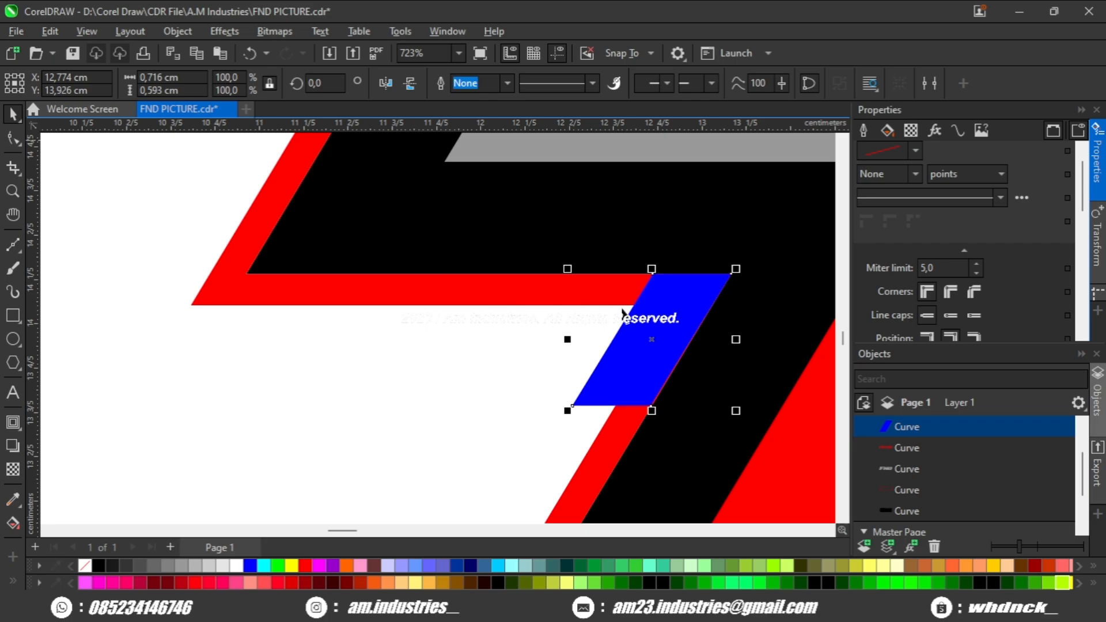
drag(622, 314, 249, 270)
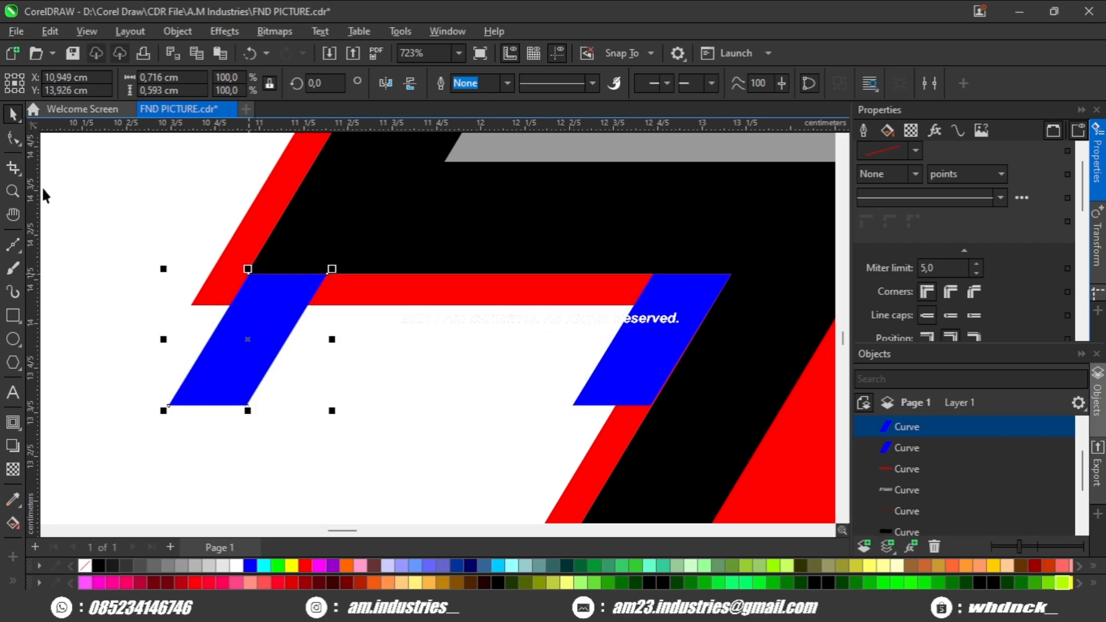
click(12, 138)
scroll(277, 316, up, 1)
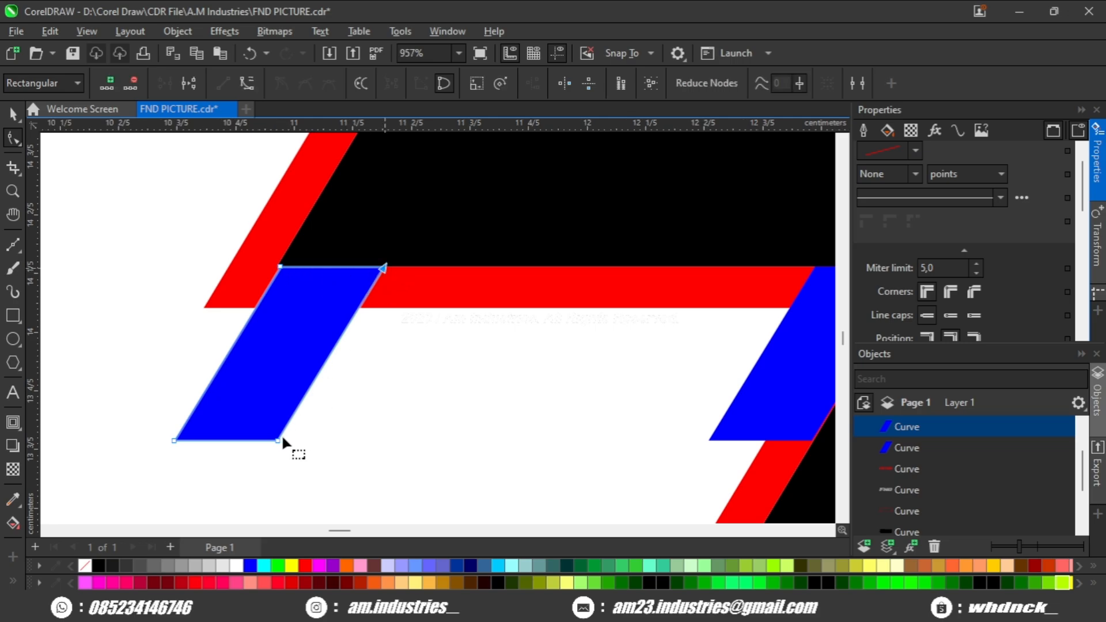
drag(278, 441, 213, 441)
scroll(213, 437, down, 2)
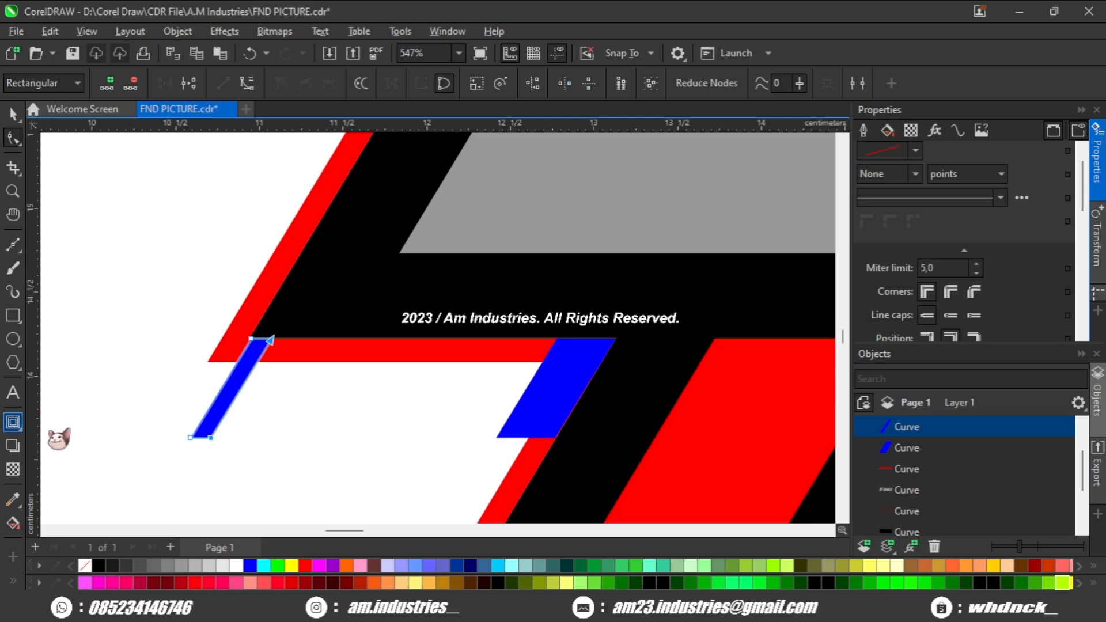
Step: Blend the wide blue parallelogram with the thin blue strip using 5 steps
drag(540, 402, 542, 402)
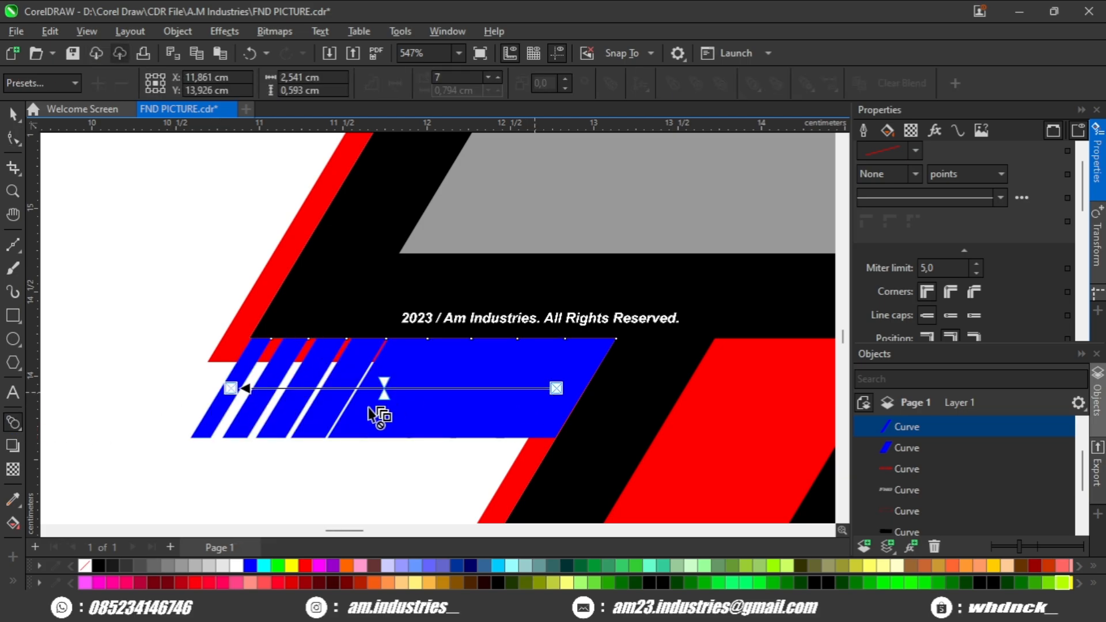
scroll(395, 321, up, 2)
click(488, 80)
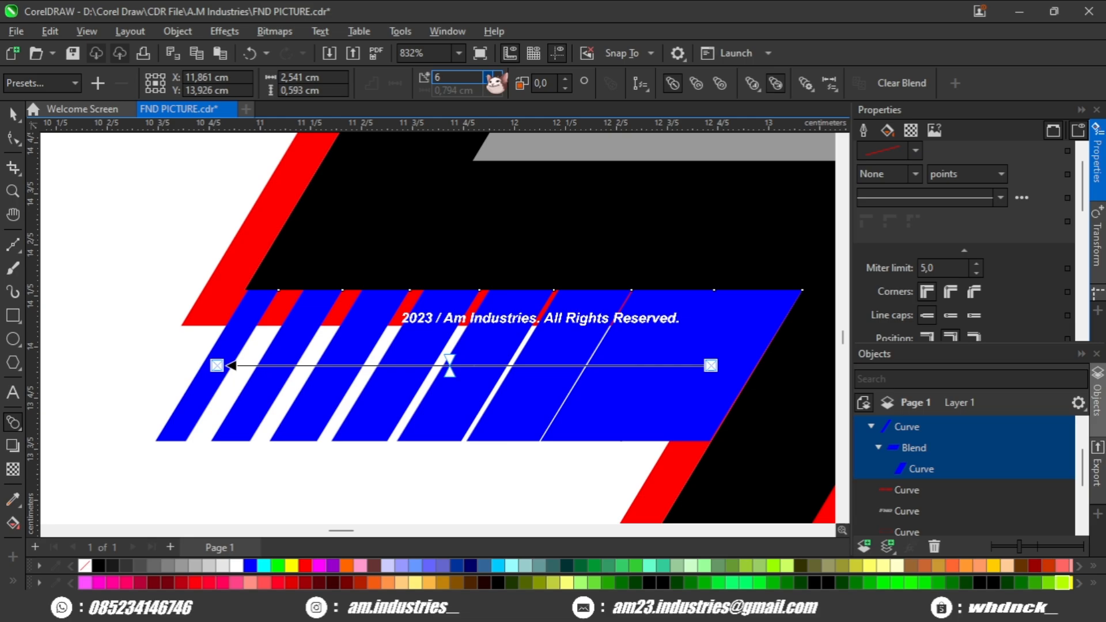
click(489, 80)
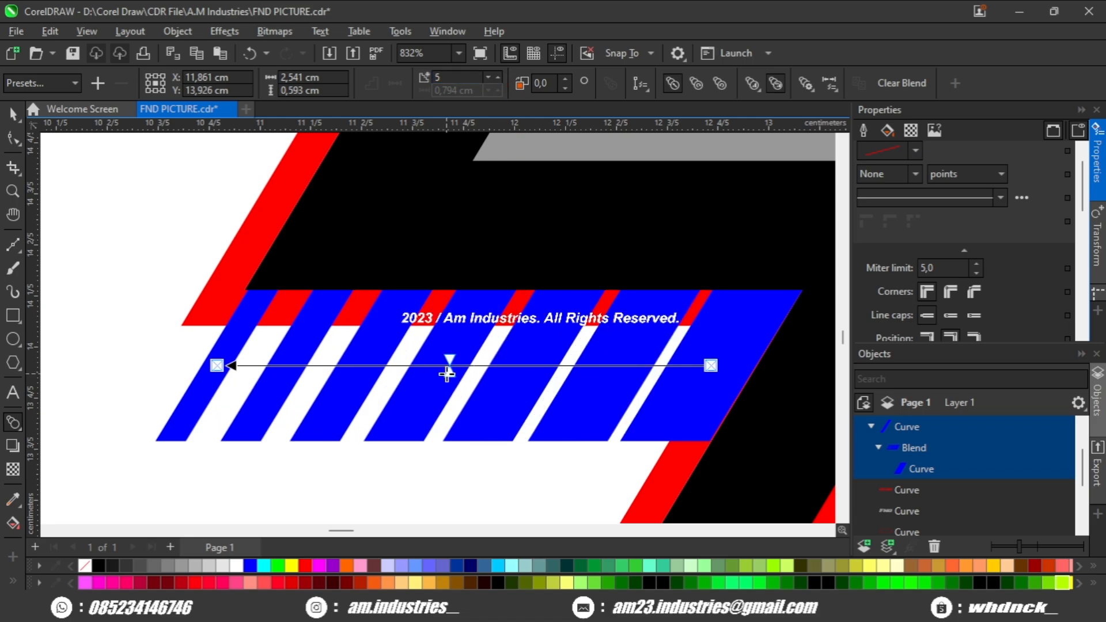
Step: Adjust the stripe blend's acceleration slightly toward the wide parallelogram
drag(447, 374, 453, 375)
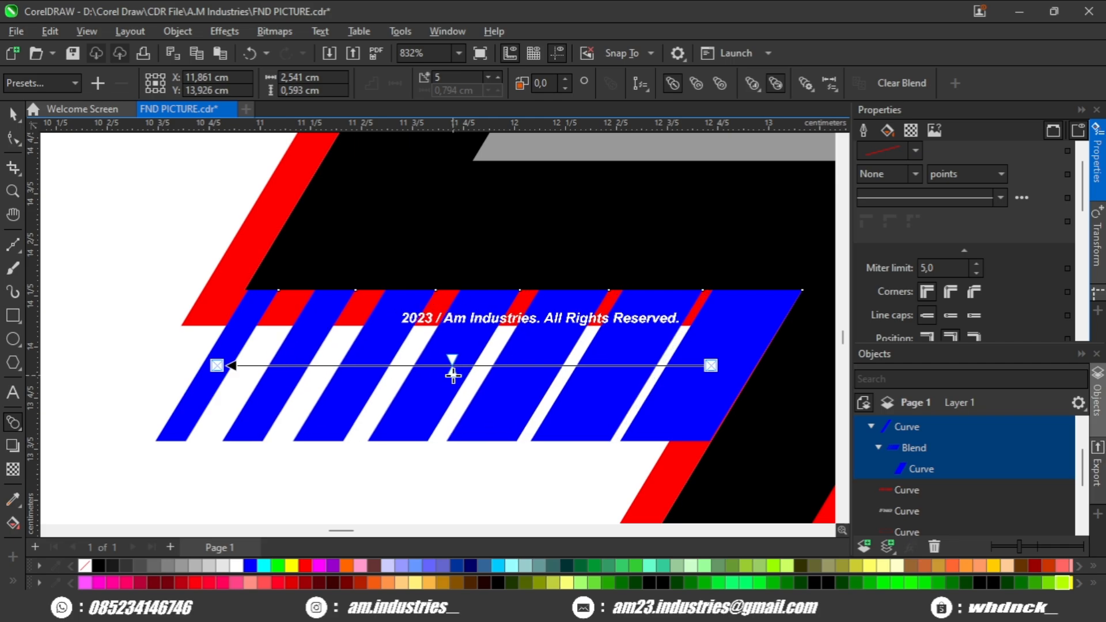
scroll(453, 376, down, 2)
click(12, 114)
scroll(236, 337, up, 2)
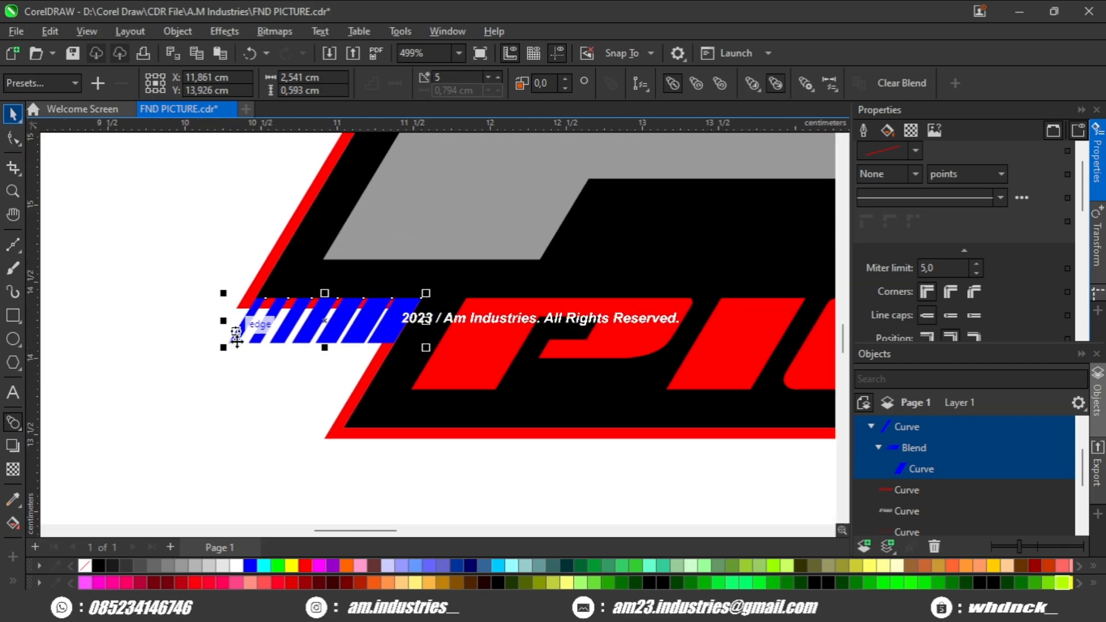
Step: Break the stripe blend apart and weld all the blue stripes into one shape
scroll(224, 365, down, 2)
click(207, 365)
click(322, 327)
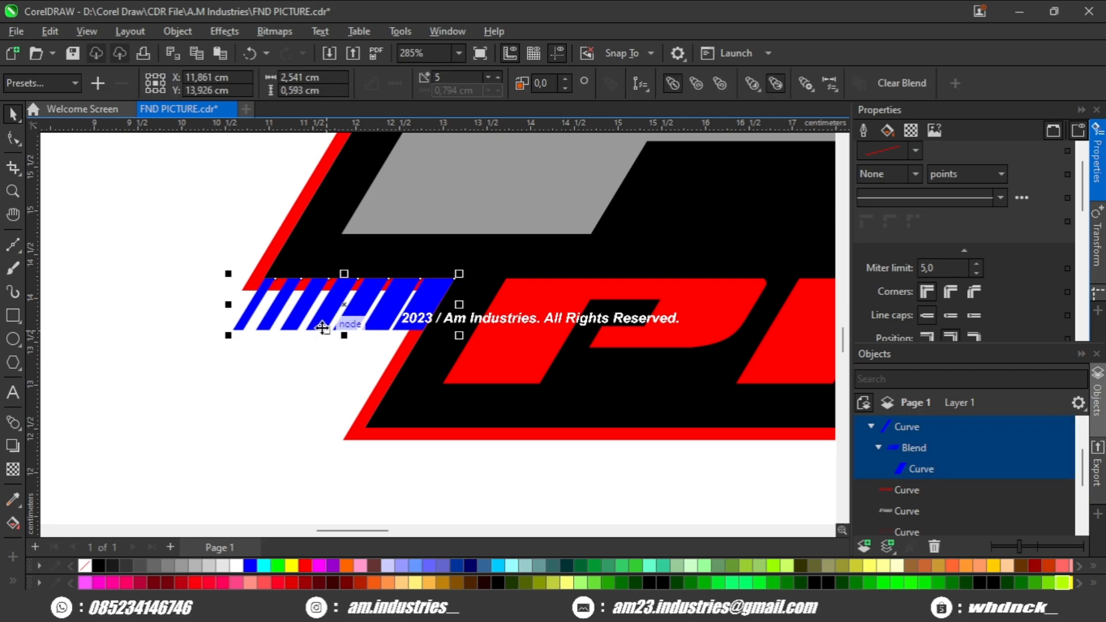
key(ctrl+k)
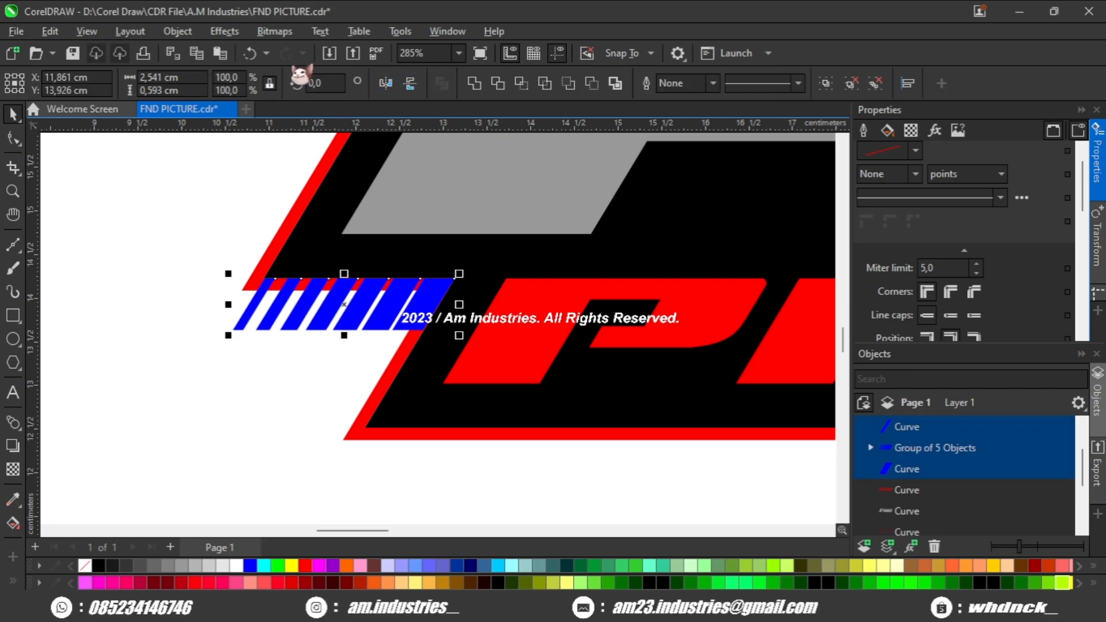
click(473, 83)
Step: Duplicate the welded blue stripes and place the copy across the logo's upper red outline, above the gap between N and D
scroll(294, 363, down, 3)
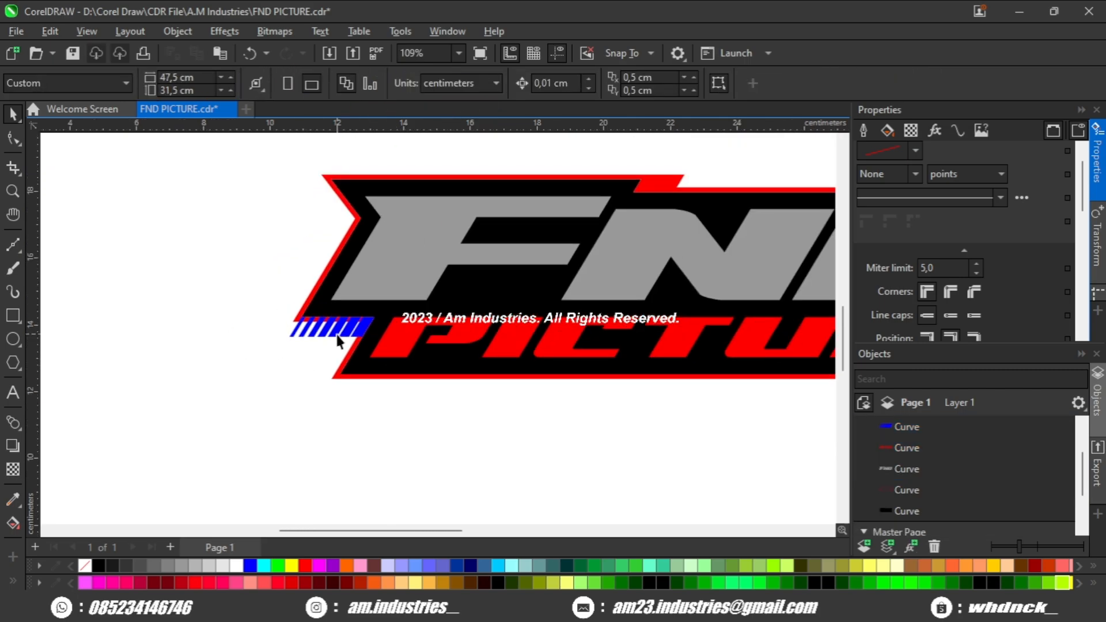
drag(267, 355, 413, 257)
key(ctrl+d)
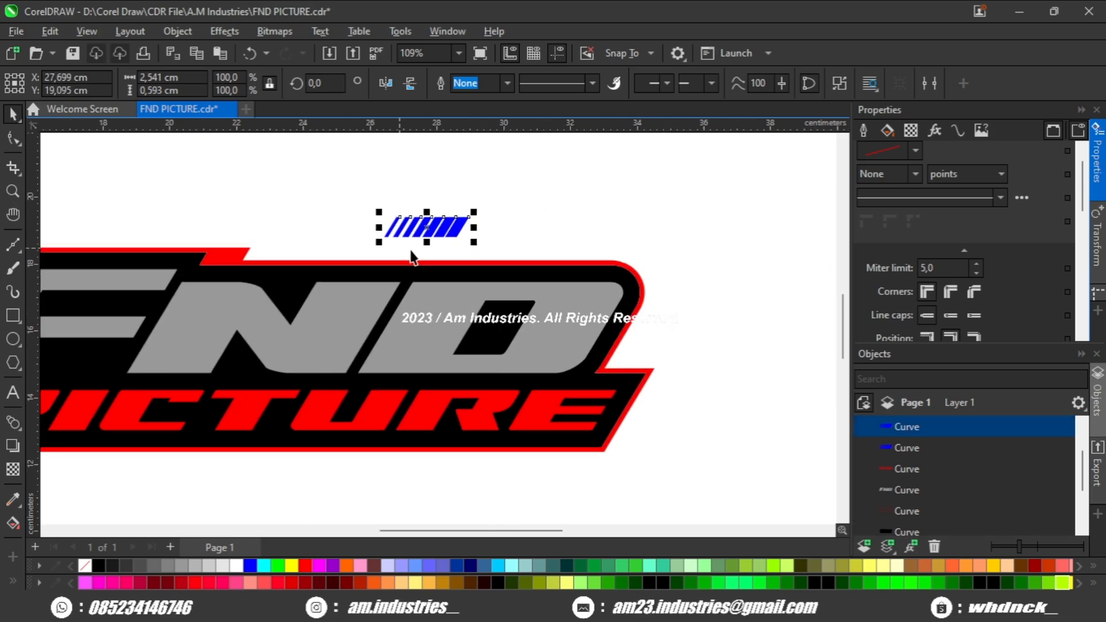
scroll(444, 247, up, 1)
click(385, 262)
scroll(385, 262, up, 2)
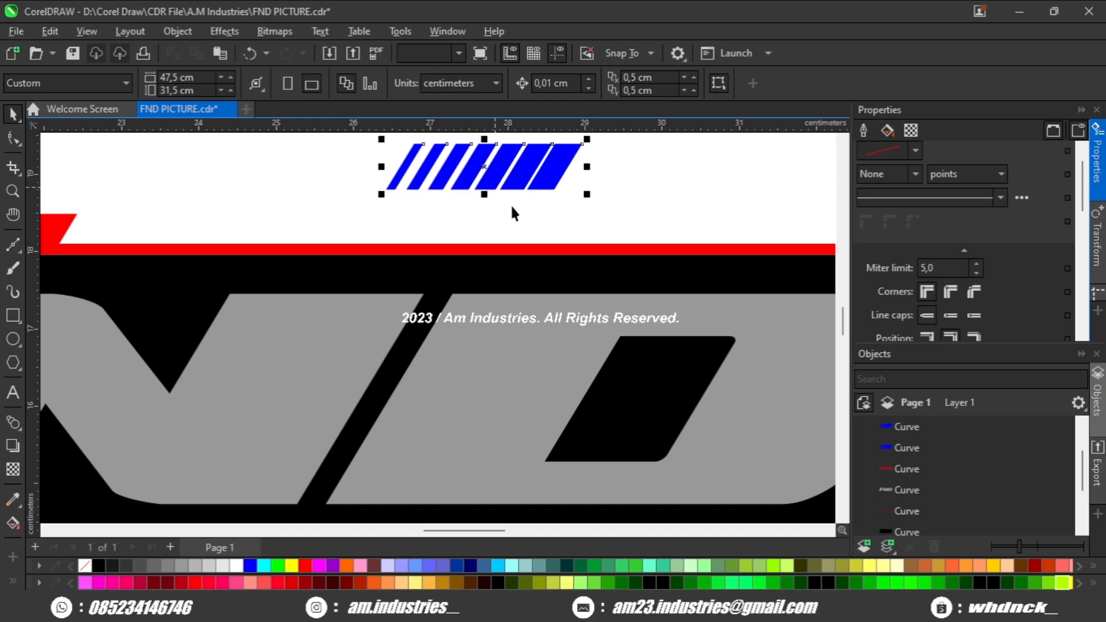
scroll(513, 208, up, 1)
drag(578, 186, 443, 281)
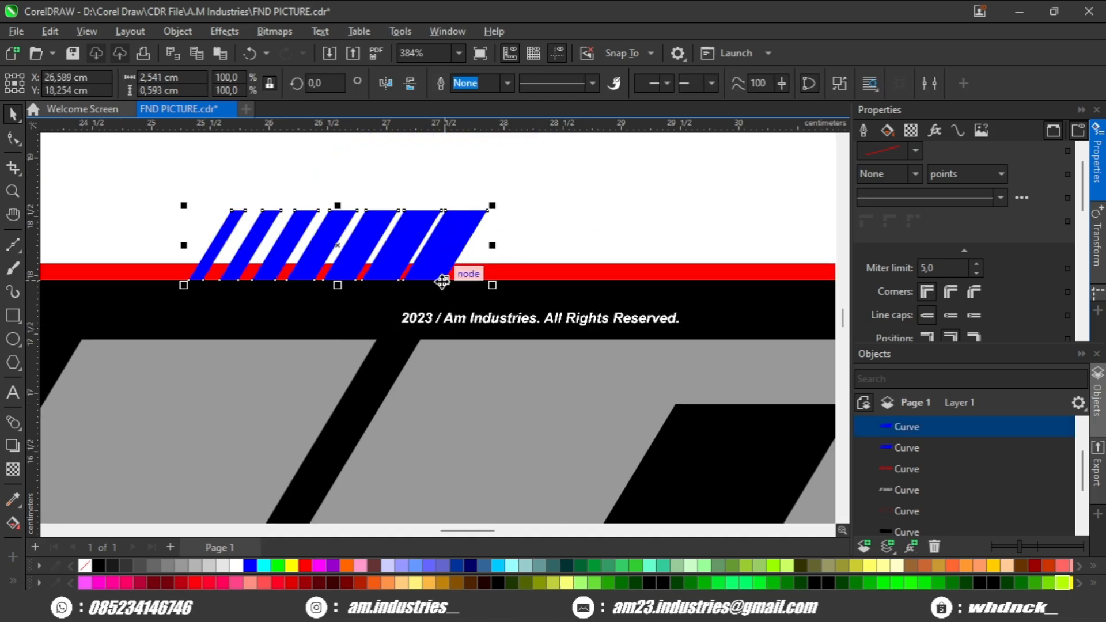
Step: Move the stripe copy along the upper outline to sit just beside the extended red tab
scroll(443, 281, up, 1)
drag(656, 292, 509, 267)
scroll(623, 240, down, 4)
scroll(572, 252, up, 3)
scroll(469, 289, down, 2)
scroll(467, 293, up, 1)
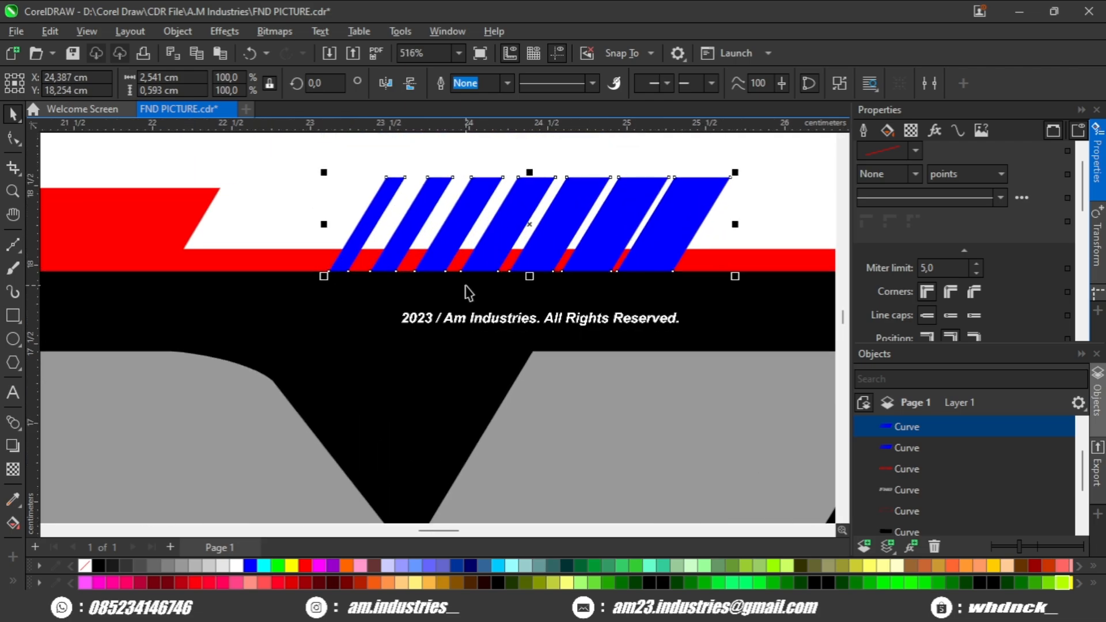
drag(629, 264, 525, 243)
scroll(525, 243, down, 1)
click(626, 218)
scroll(431, 244, up, 1)
scroll(440, 249, down, 1)
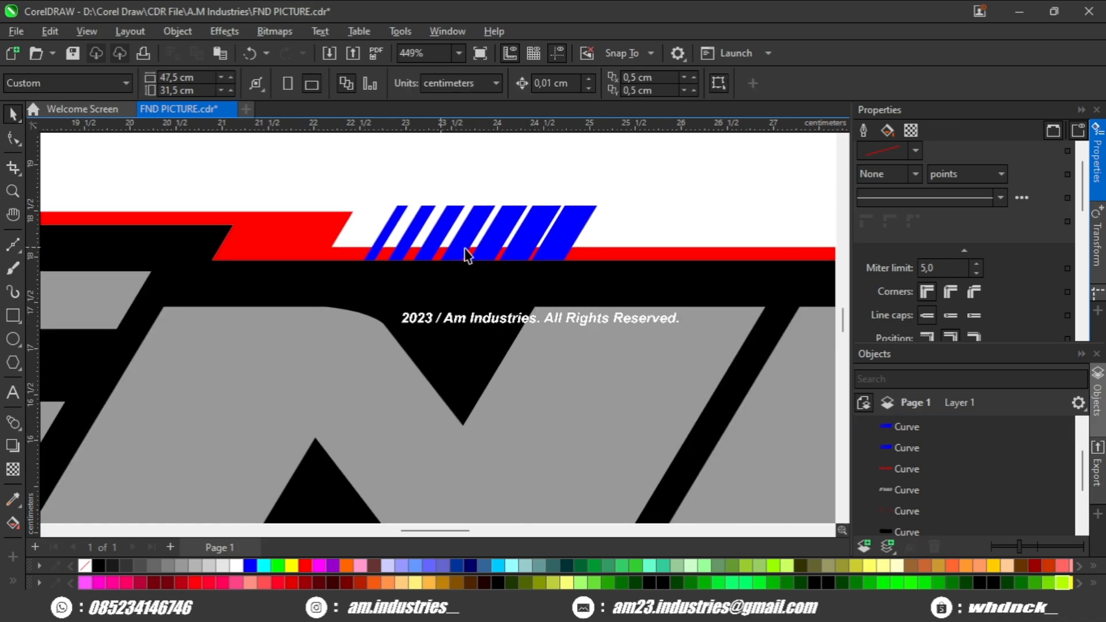
Step: Copy the stripes beside the red tab to the empty area above the logo as a spare
click(567, 250)
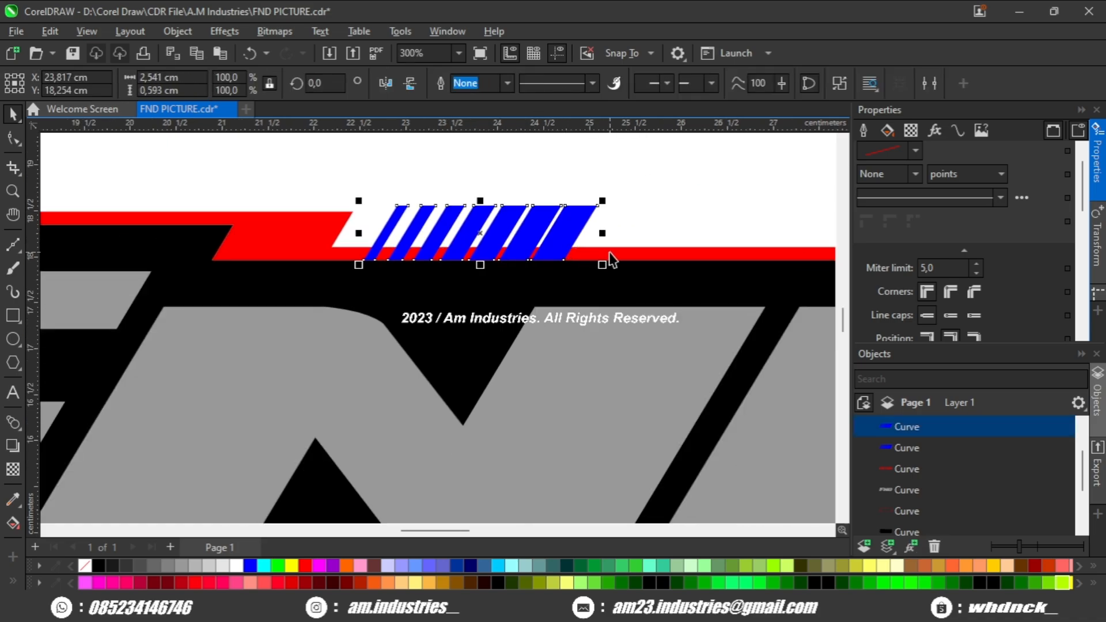
drag(507, 246, 554, 200)
drag(685, 144, 681, 145)
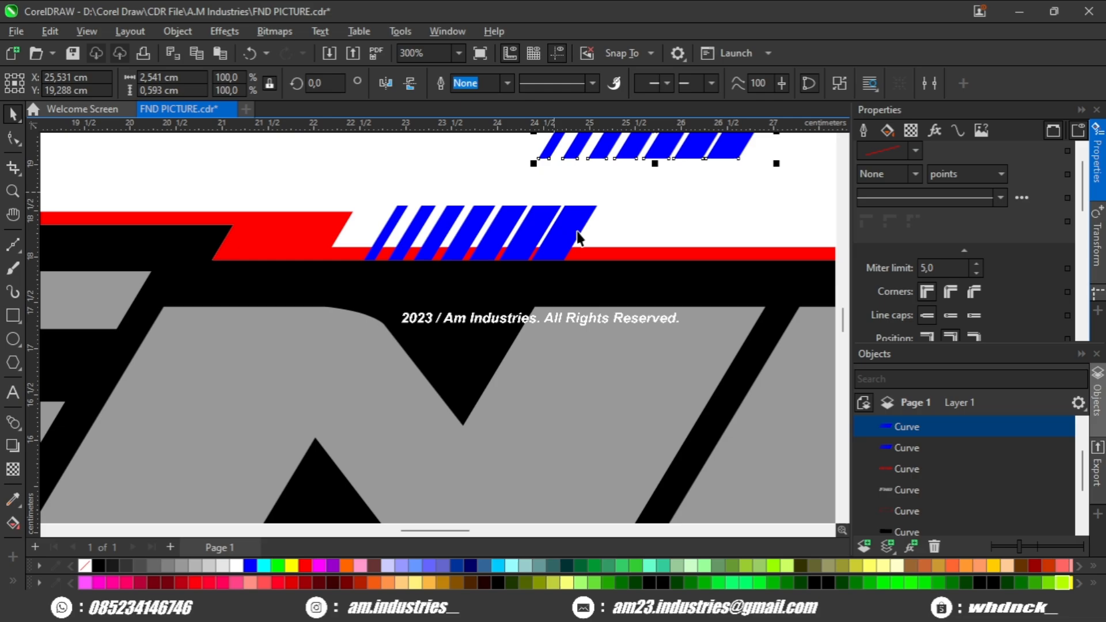
Step: Cut the stripes beside the tab out of the red outline with Back Minus Front
shift+click(605, 252)
scroll(489, 224, down, 2)
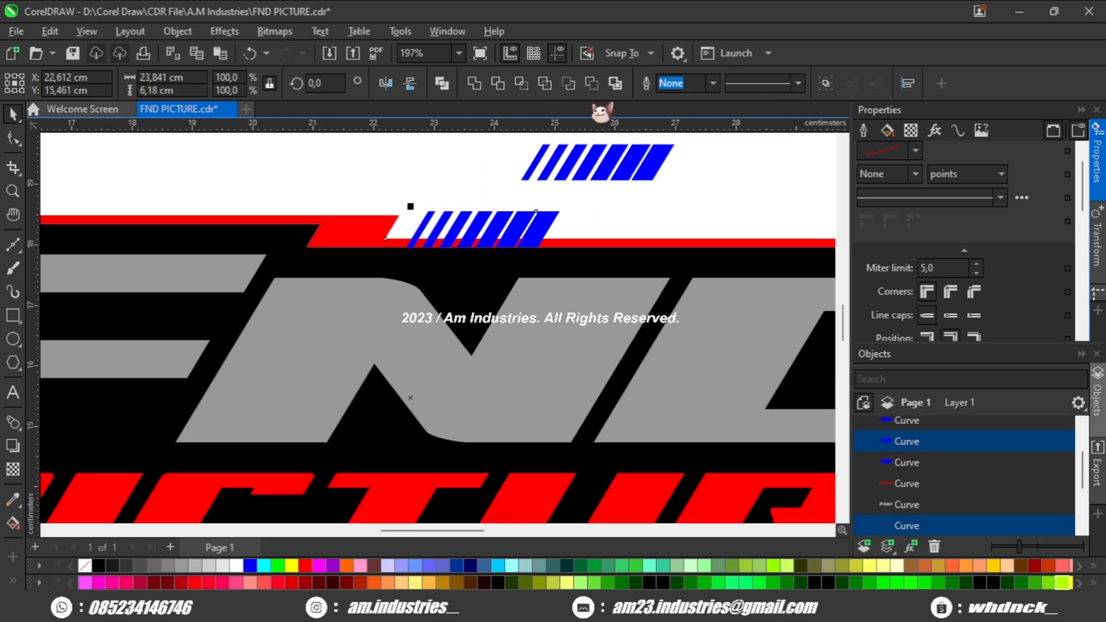
click(592, 84)
click(586, 217)
scroll(559, 229, down, 4)
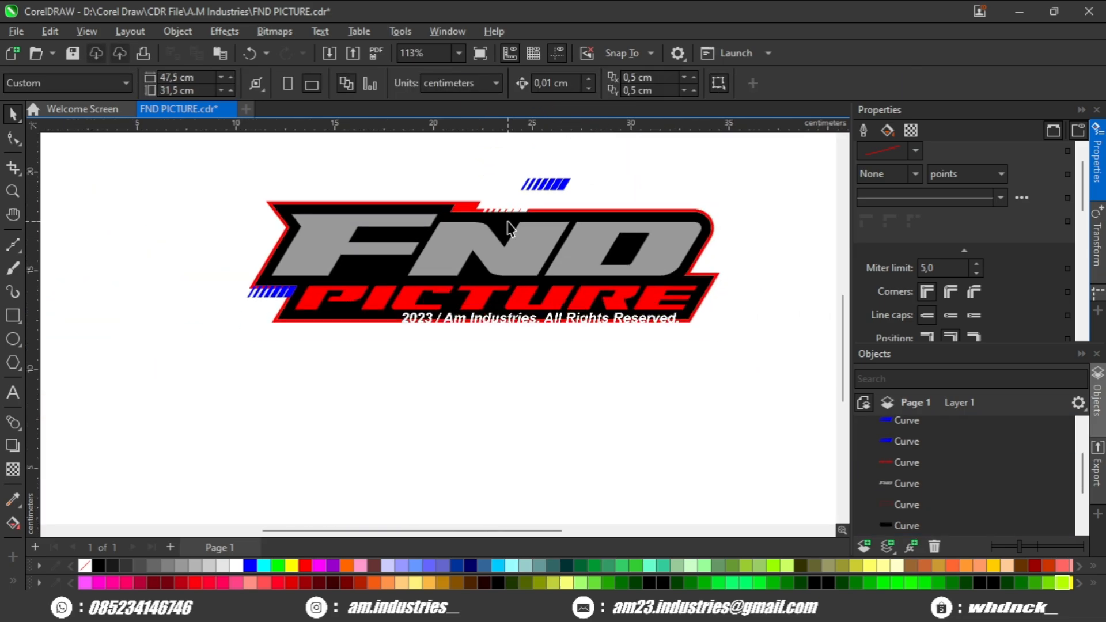
Step: Inspect the stripe cutouts in the upper outline and the blue stripes beside PICTURE against the whole logo
drag(479, 253, 487, 247)
scroll(402, 254, up, 2)
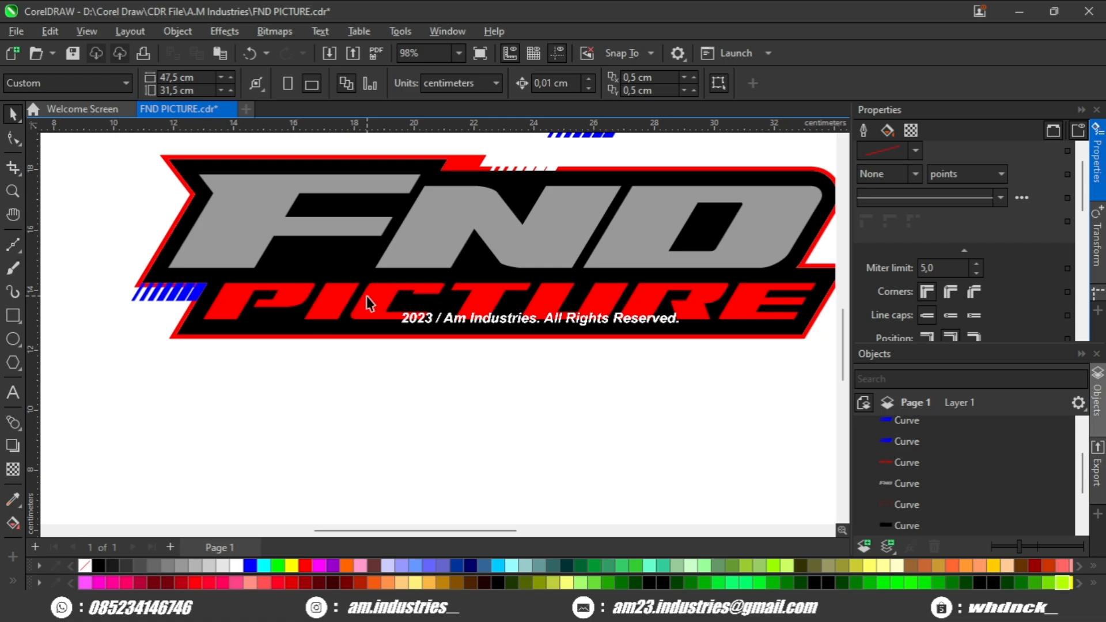
scroll(416, 333, down, 2)
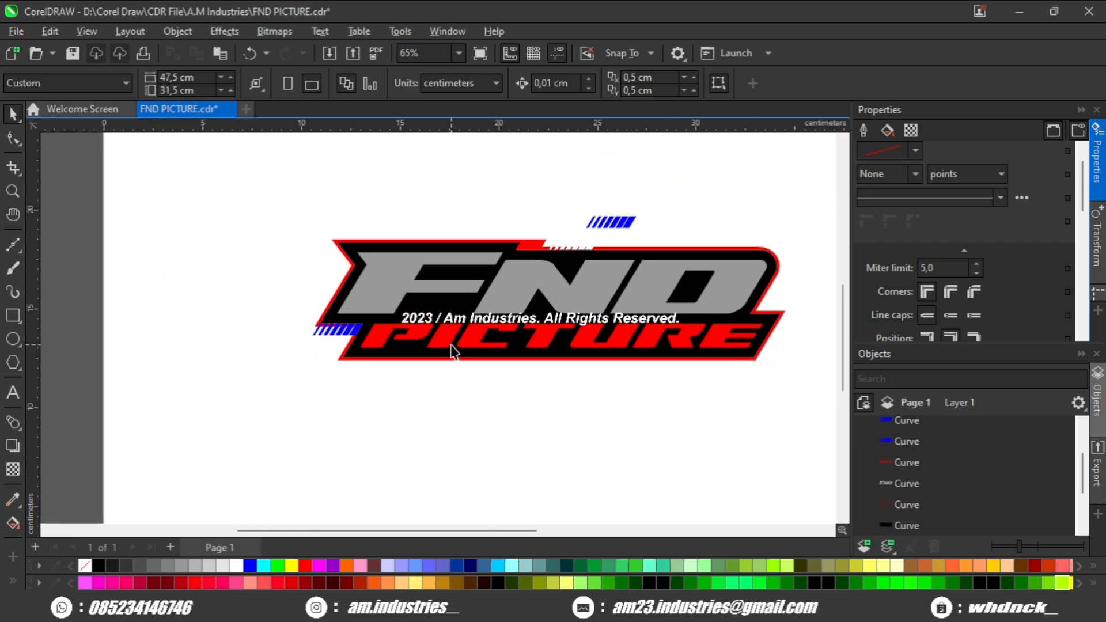
scroll(482, 337, up, 3)
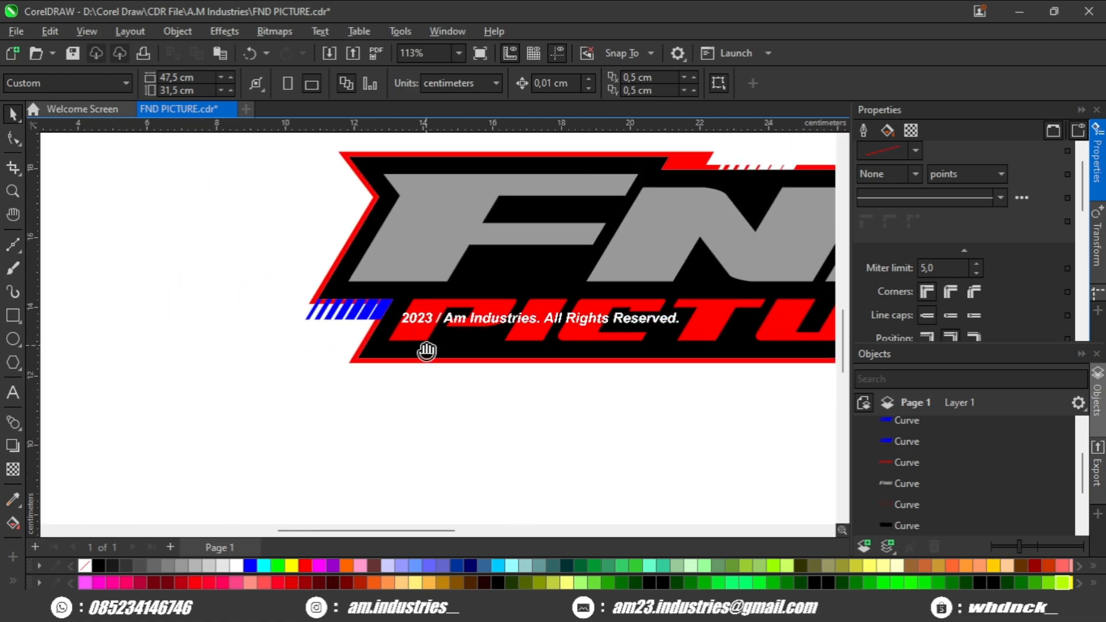
scroll(410, 370, up, 1)
scroll(408, 375, down, 1)
scroll(432, 375, up, 1)
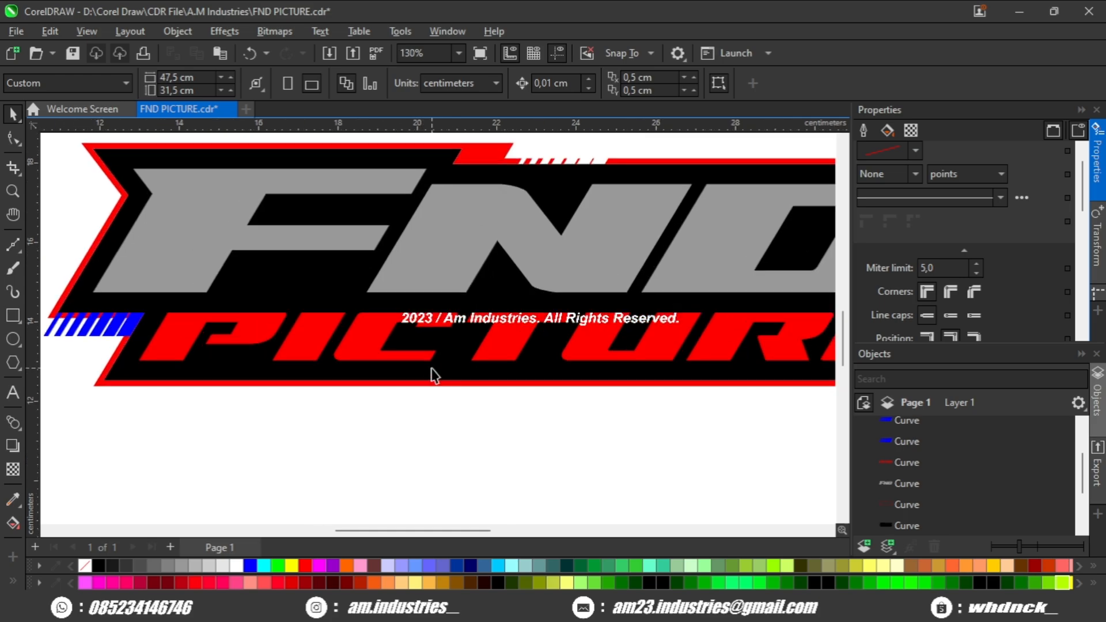
scroll(405, 376, up, 2)
scroll(409, 371, down, 3)
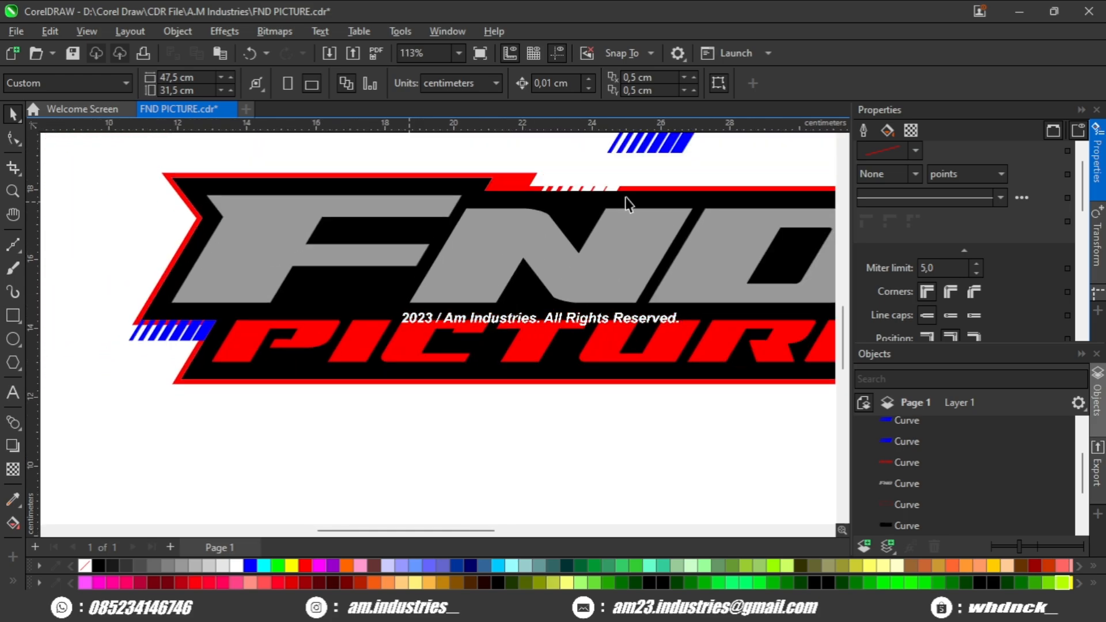
click(612, 149)
drag(610, 176, 576, 246)
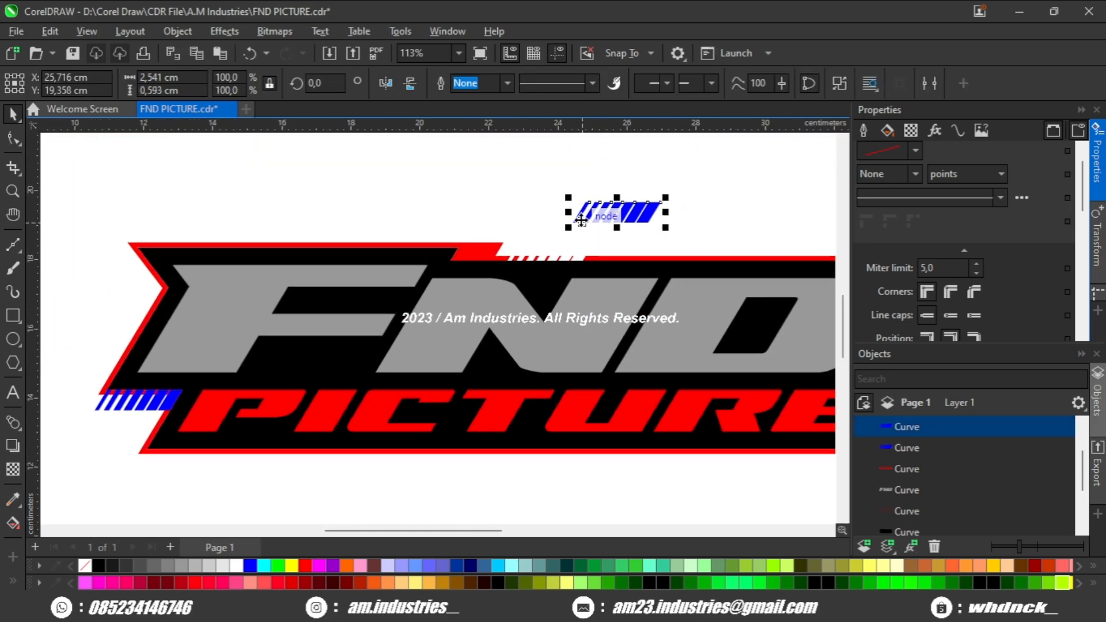
scroll(579, 214, up, 5)
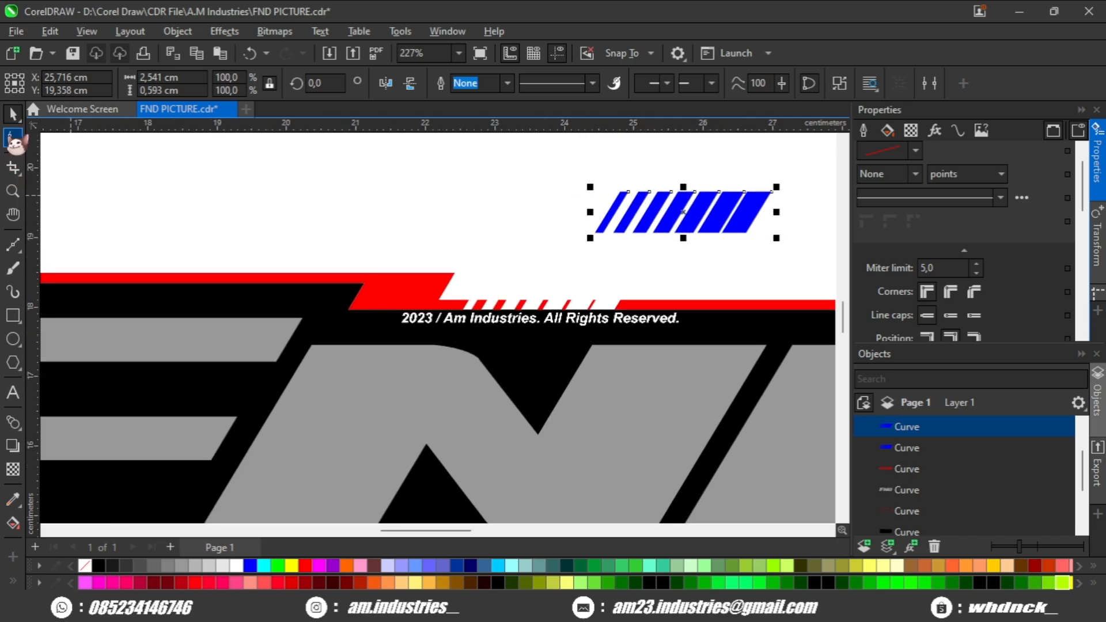
click(12, 138)
scroll(184, 219, down, 3)
drag(203, 237, 259, 164)
click(12, 113)
scroll(42, 374, up, 2)
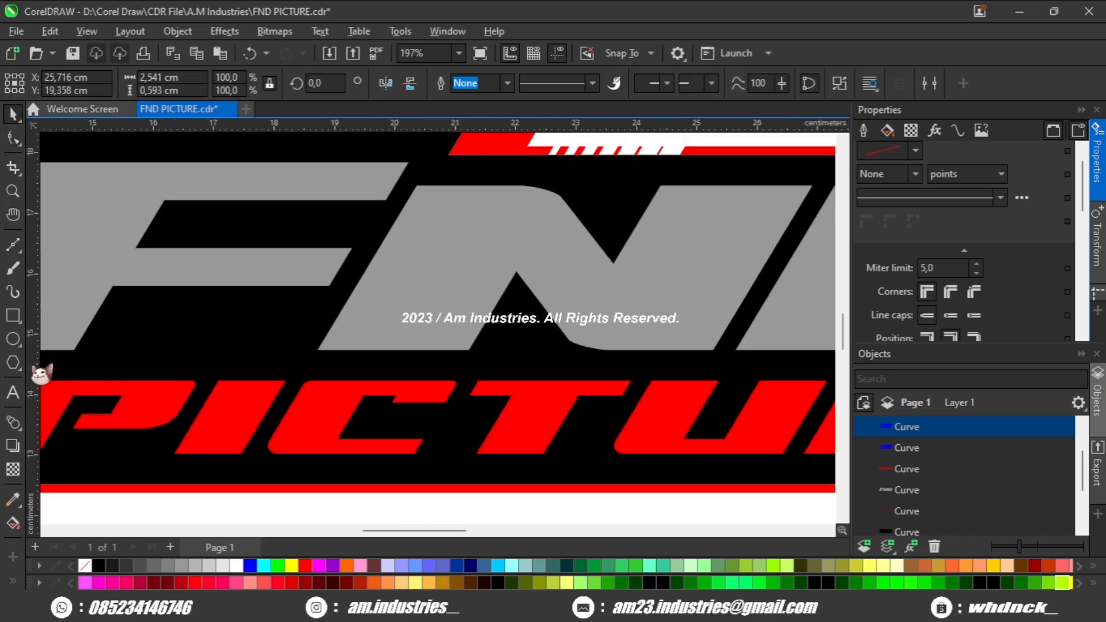
Step: Draw a blue rectangle about 1.06 cm tall between the F and N, and narrow it to about 0.45 cm
click(12, 316)
scroll(363, 368, up, 1)
drag(292, 334, 388, 240)
scroll(308, 268, up, 2)
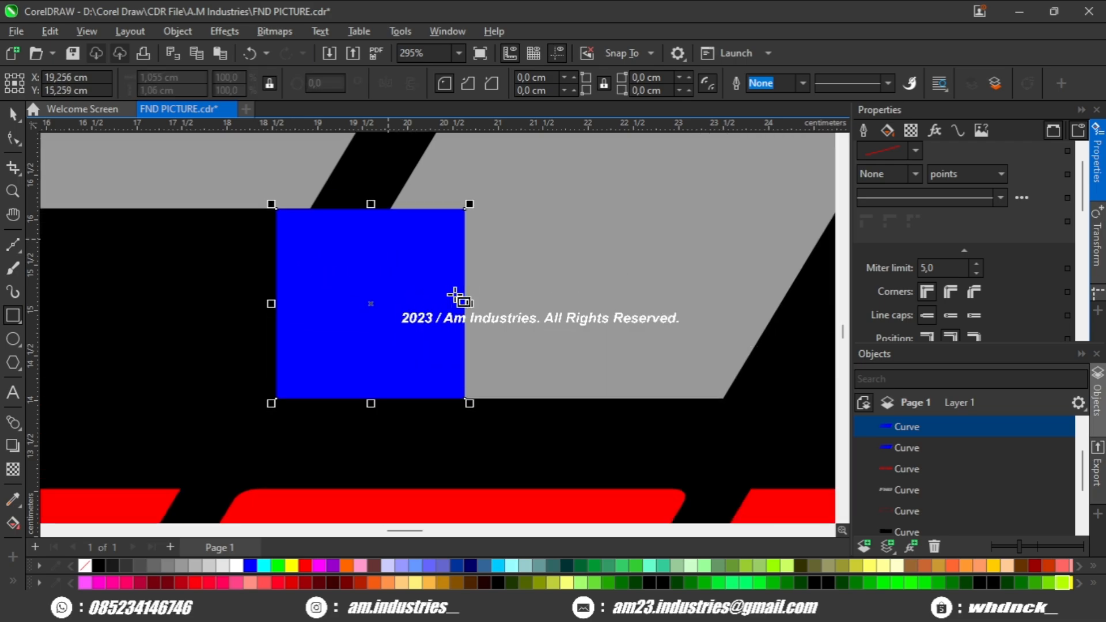
drag(471, 303, 363, 304)
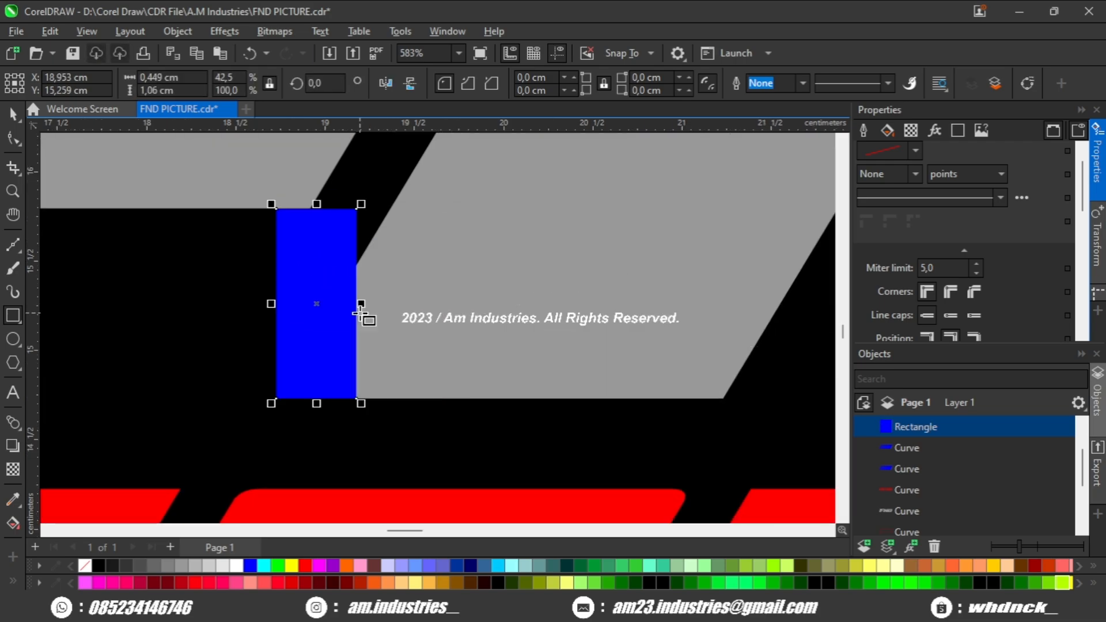
scroll(294, 291, up, 1)
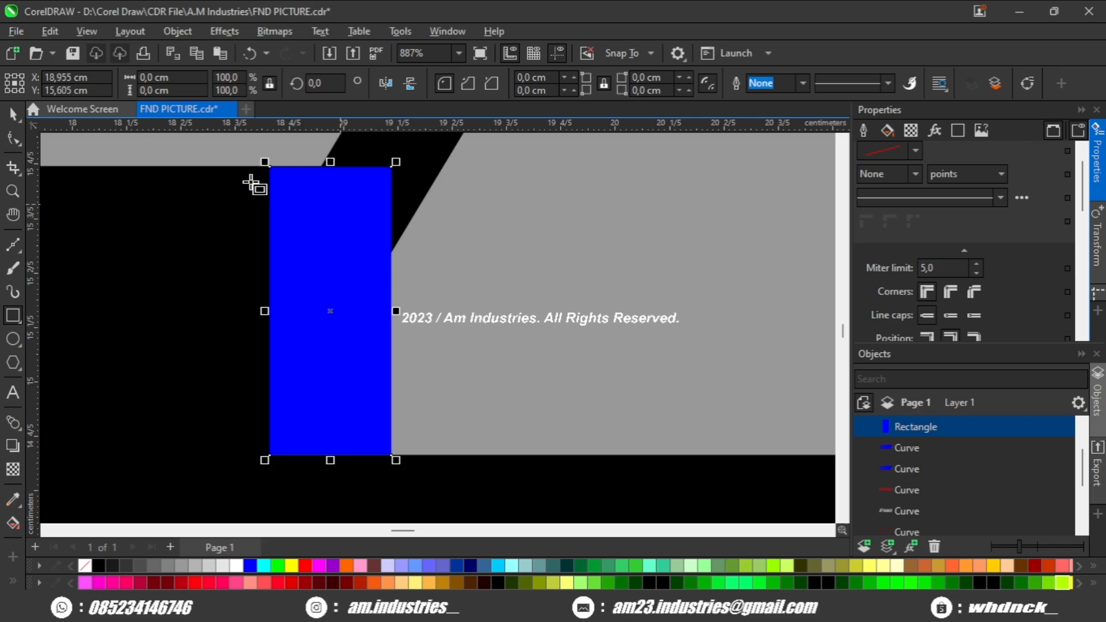
Step: Skew the blue rectangle to match the letters' slant and move it onto the lower red outline beneath PICTURE
drag(330, 161, 509, 196)
scroll(450, 251, down, 4)
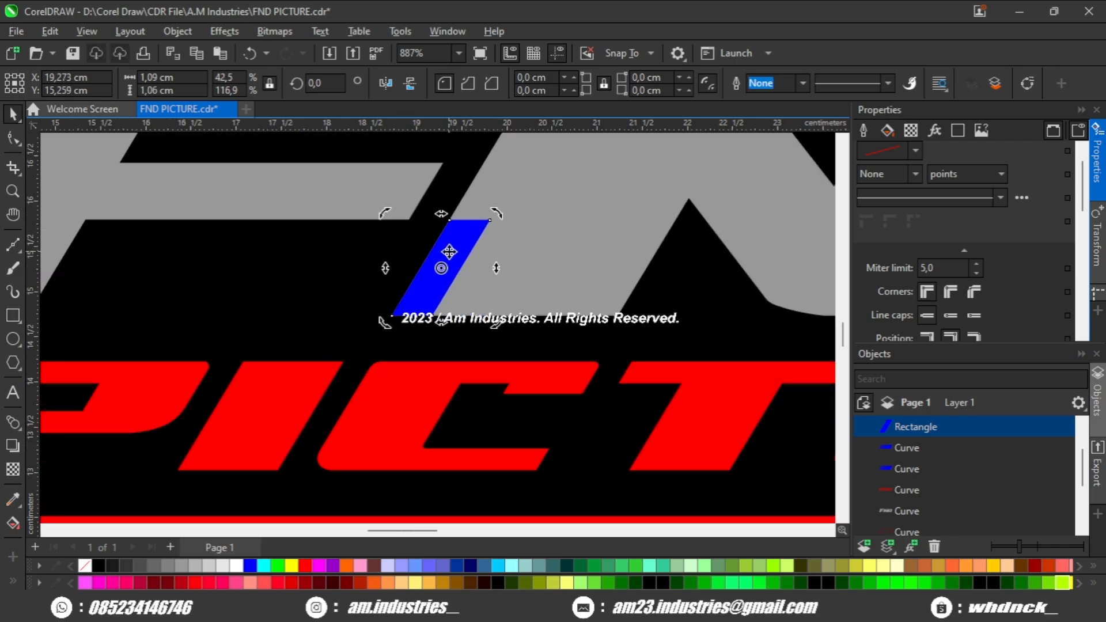
drag(453, 249, 536, 423)
scroll(567, 442, down, 2)
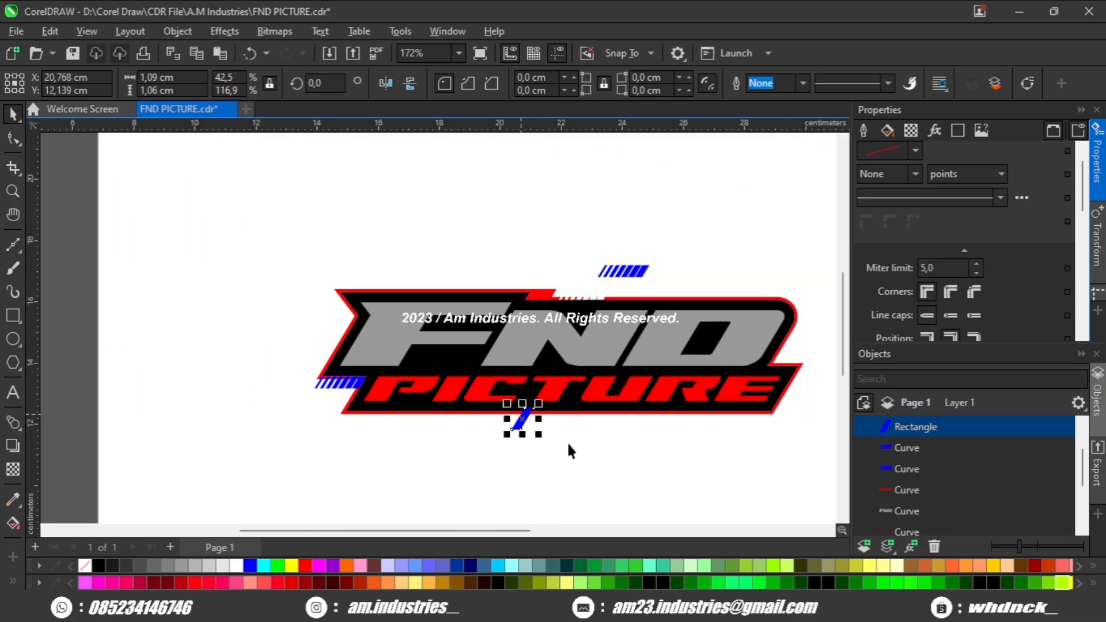
click(538, 443)
scroll(539, 444, up, 1)
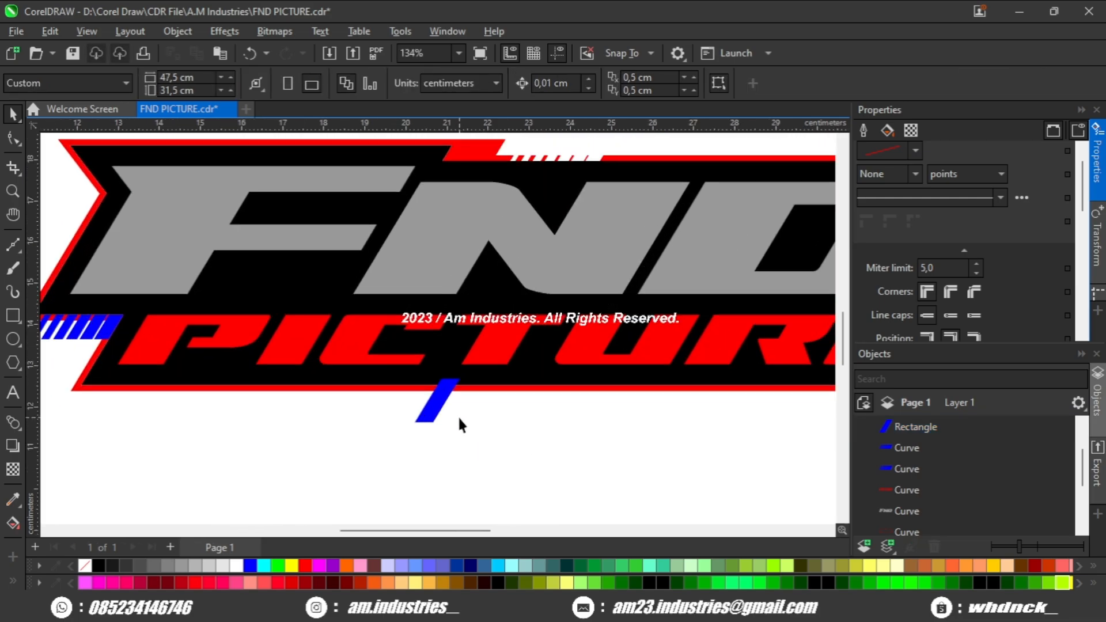
Step: Position the slanted blue bar across the lower outline, beneath the gap between the T and U of PICTURE
click(445, 408)
drag(526, 405, 549, 408)
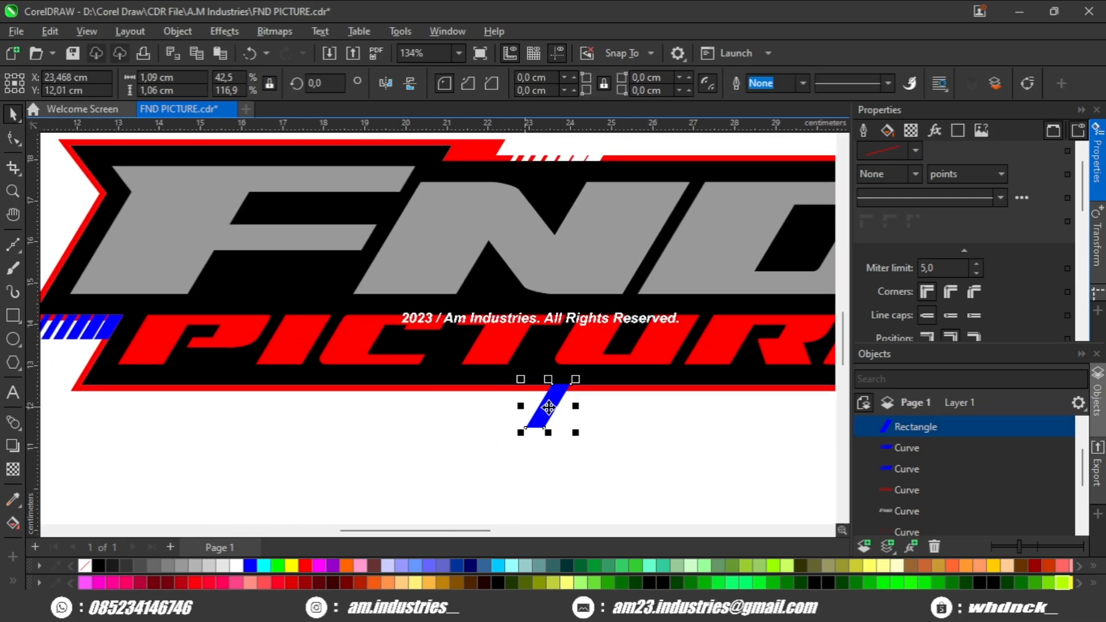
click(438, 445)
scroll(438, 444, down, 2)
scroll(556, 249, up, 2)
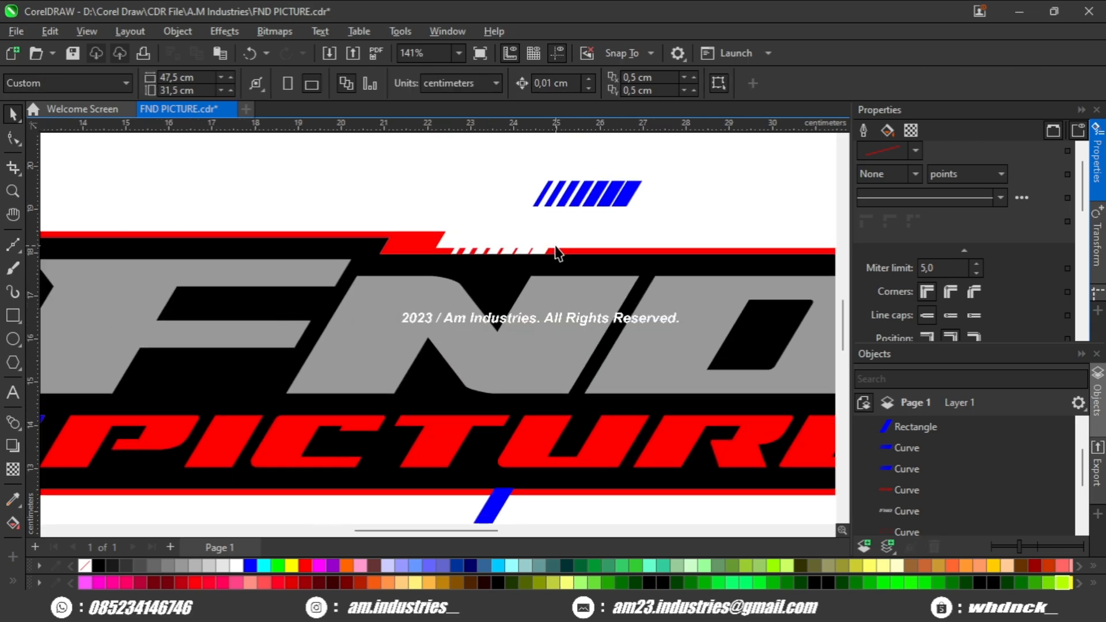
drag(518, 335, 544, 246)
scroll(533, 397, up, 2)
scroll(525, 428, down, 2)
scroll(469, 435, up, 2)
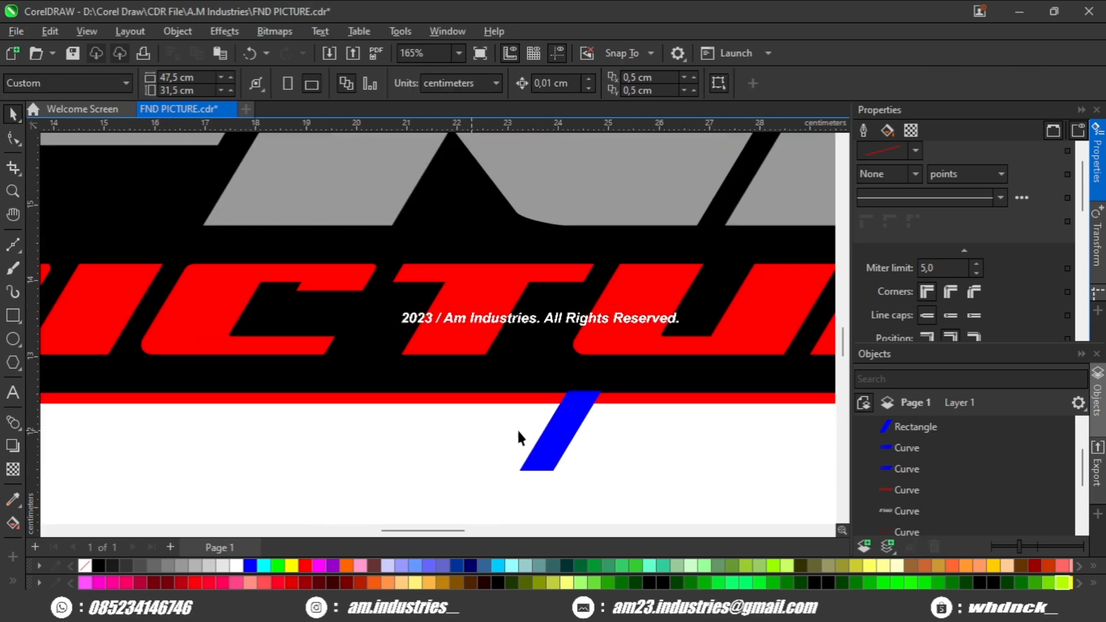
click(555, 435)
scroll(567, 391, up, 3)
drag(570, 380, 445, 323)
Step: Cut the slanted blue bar out of the lower red outline with Back Minus Front
shift+click(506, 390)
scroll(494, 349, down, 2)
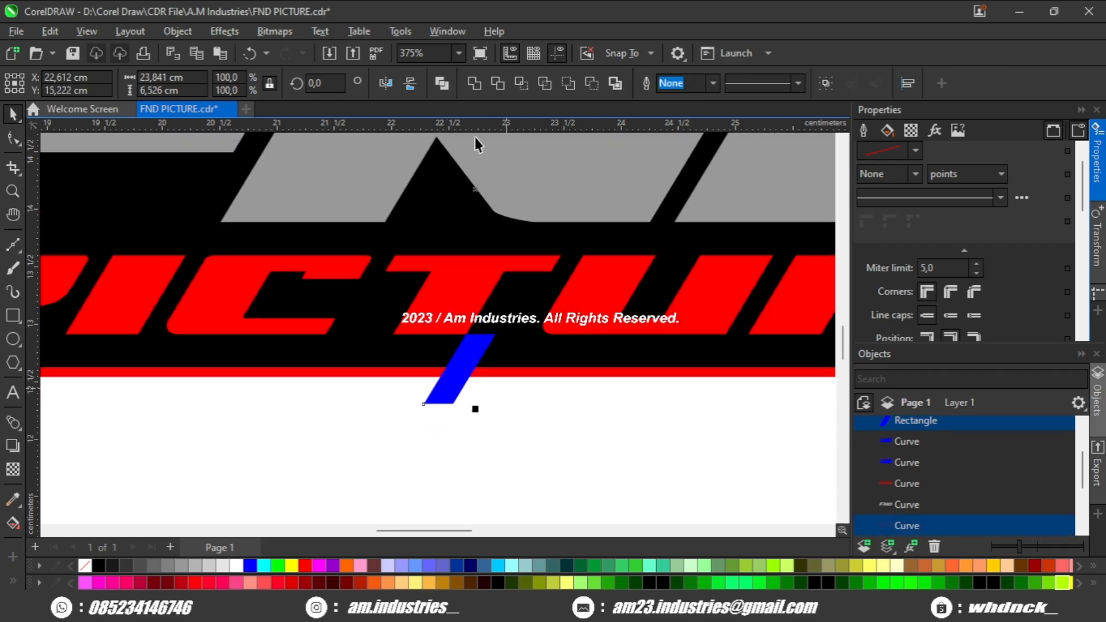
click(591, 83)
click(470, 448)
scroll(467, 447, down, 5)
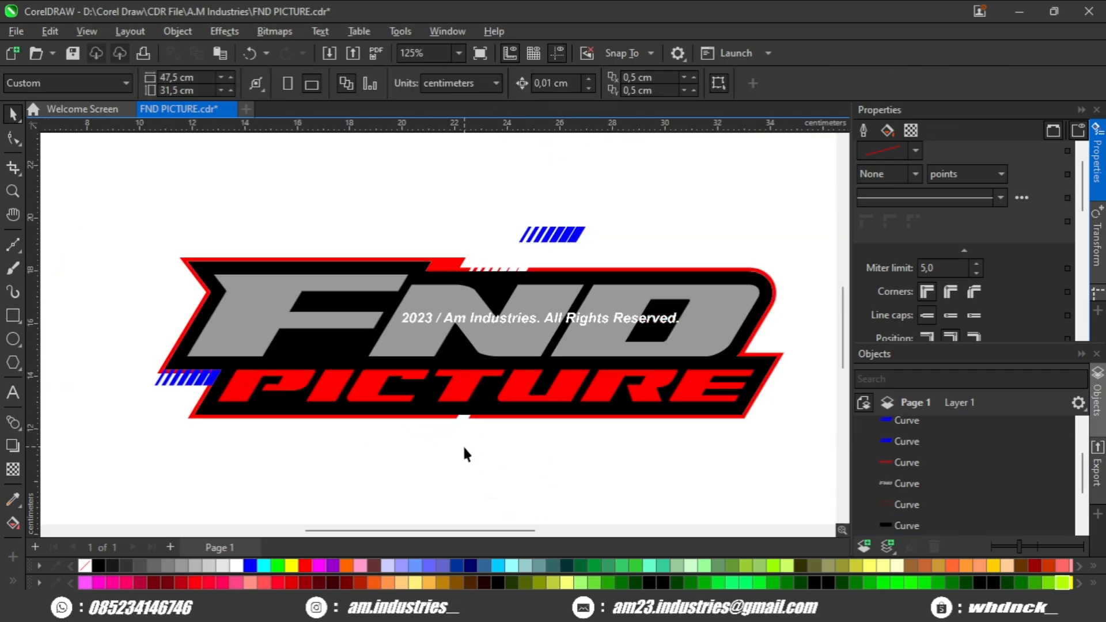
Step: Break the red outline apart and delete the piece running around the right side of the logo
scroll(402, 446, up, 3)
drag(334, 432, 396, 444)
drag(384, 379, 323, 378)
drag(529, 410, 480, 451)
click(420, 426)
scroll(416, 431, down, 2)
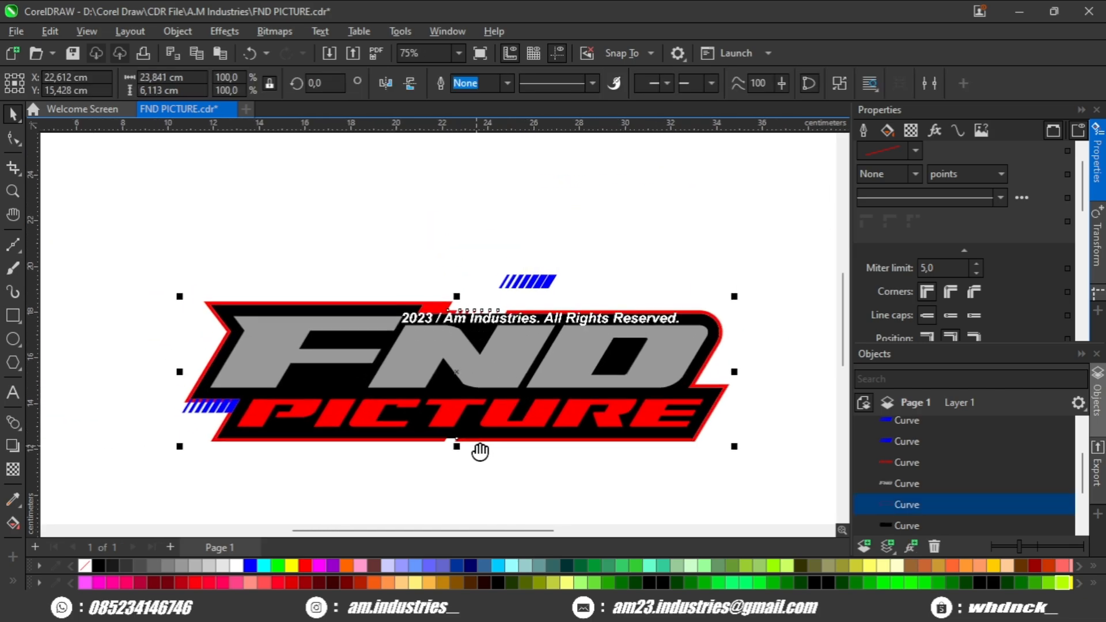
scroll(454, 391, up, 1)
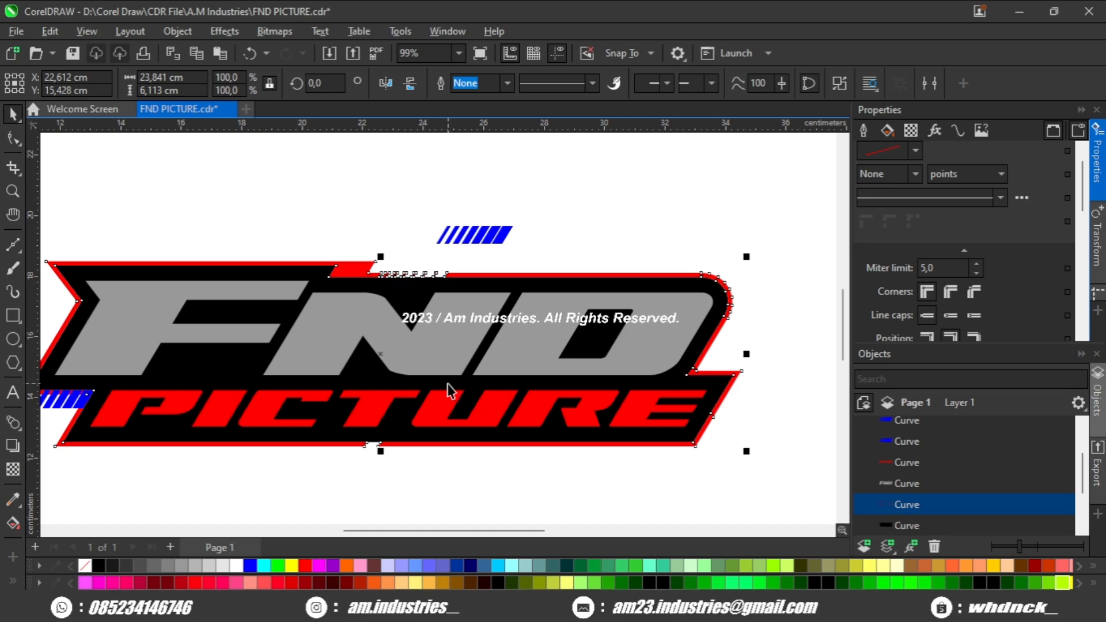
click(419, 451)
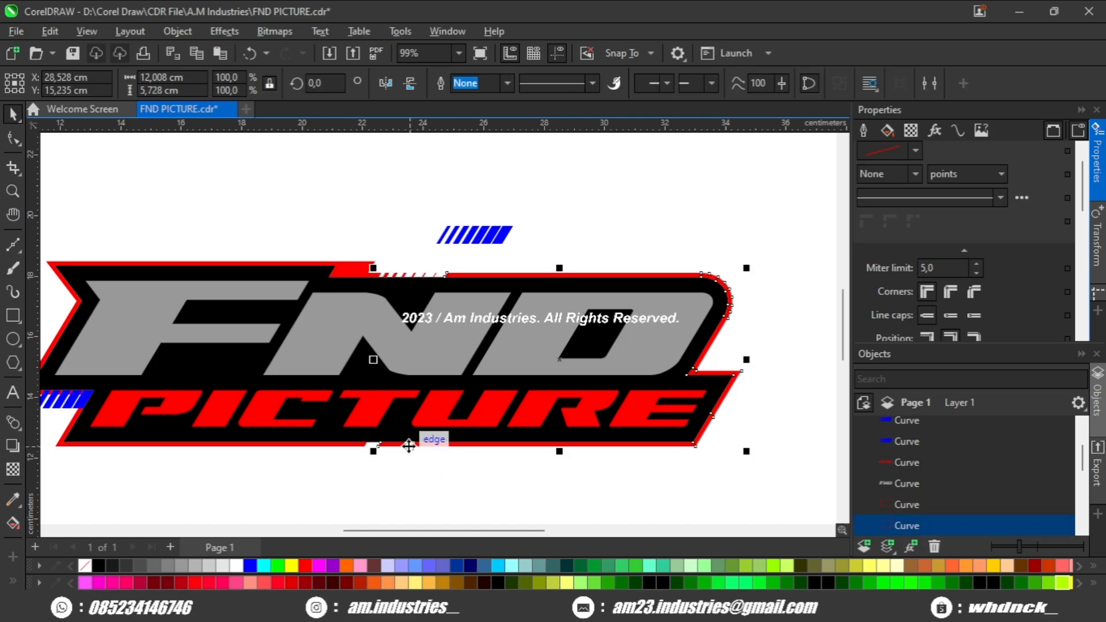
key(Delete)
Step: Weld the small slanted red stripes above the N to the remaining left part of the red outline
drag(401, 352, 450, 385)
scroll(467, 335, up, 2)
drag(526, 261, 371, 320)
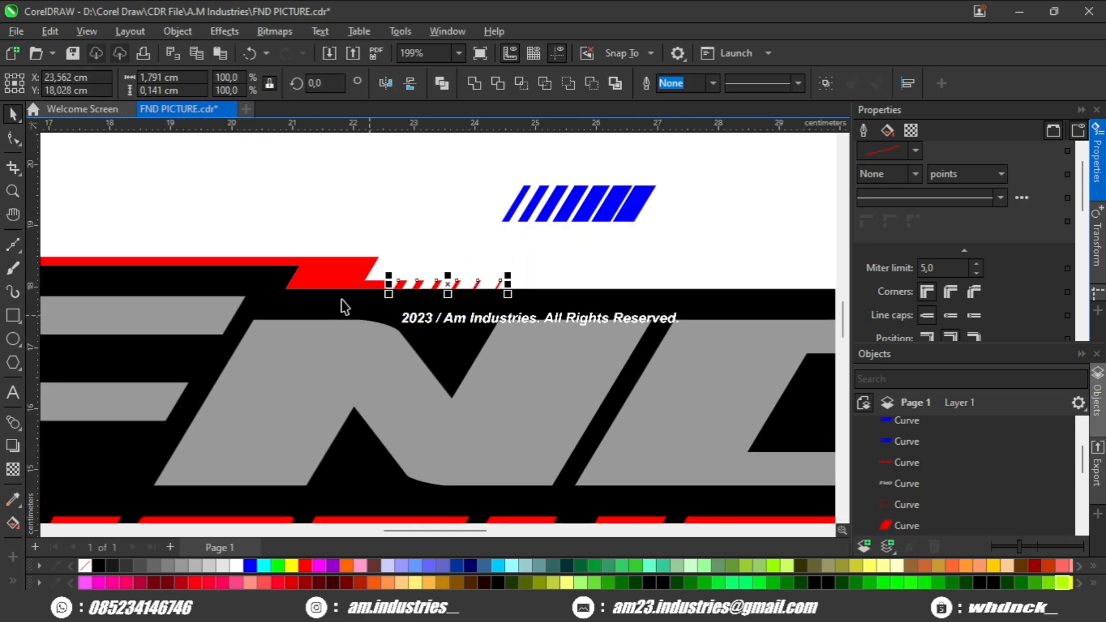
click(474, 84)
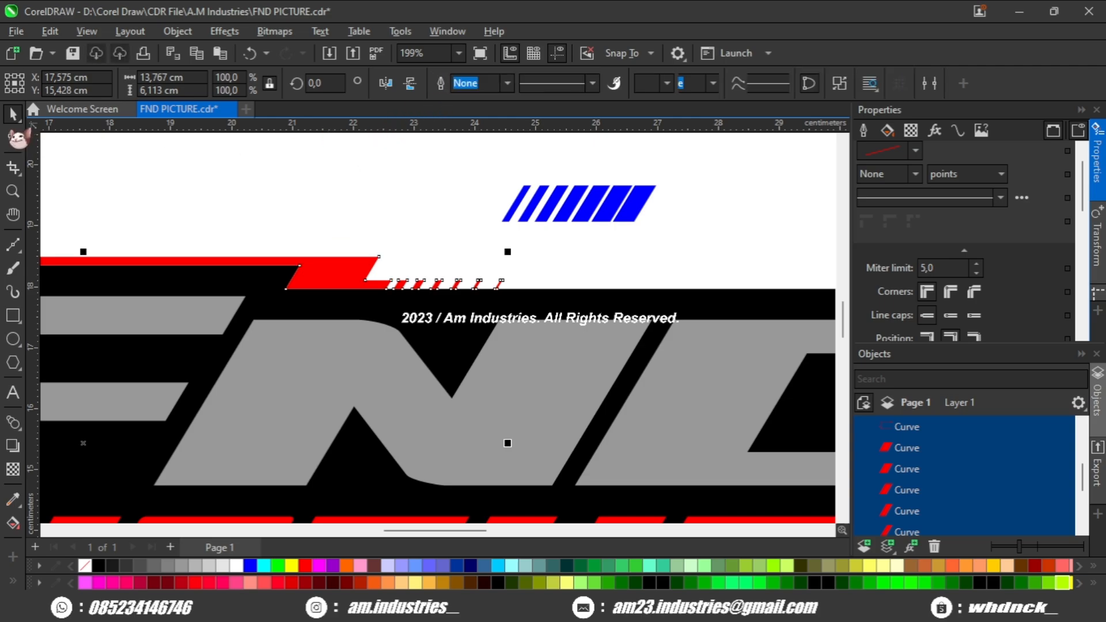
Step: Extend the upper red outline about 2.7 cm to the right by moving all the stripe nodes together with the Shape tool
click(13, 138)
scroll(435, 311, up, 2)
drag(579, 229, 362, 318)
scroll(363, 317, down, 1)
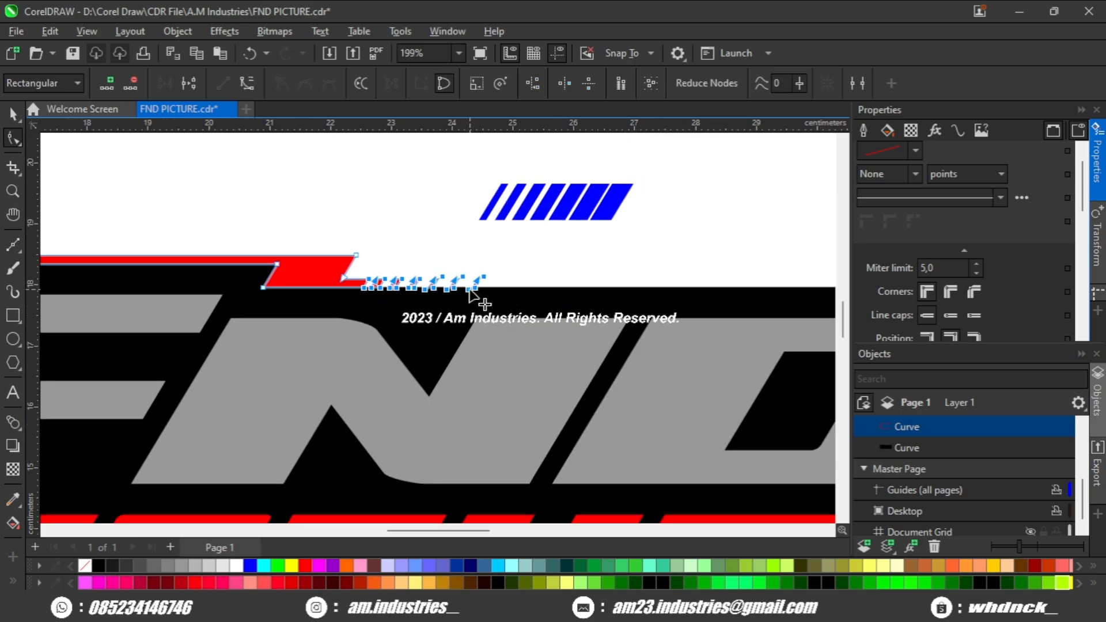
drag(473, 294, 633, 316)
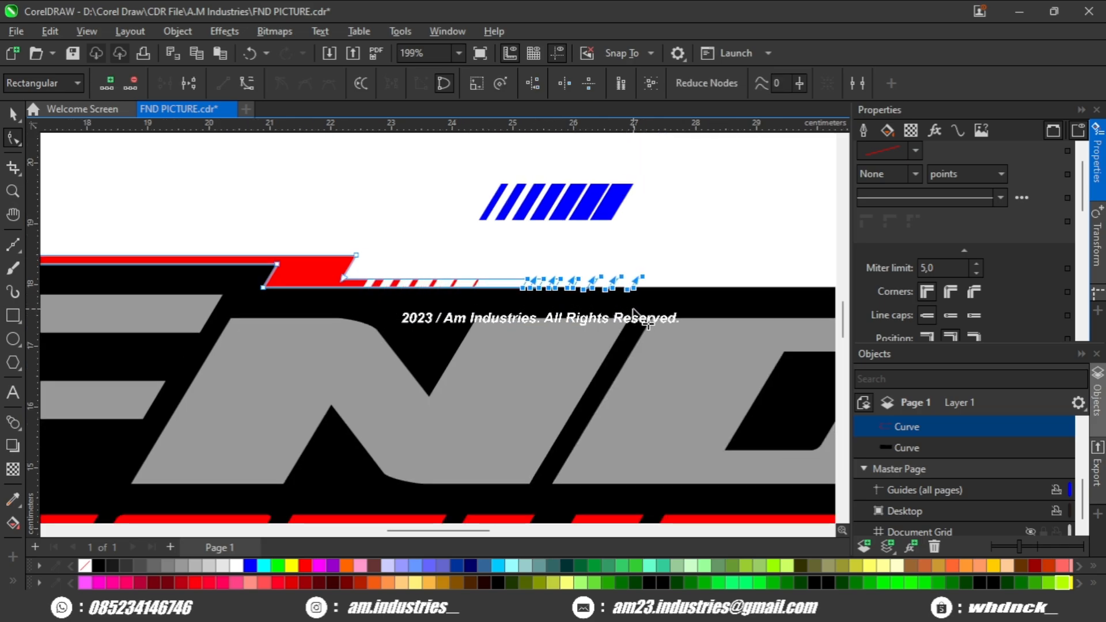
scroll(656, 326, down, 1)
key(space)
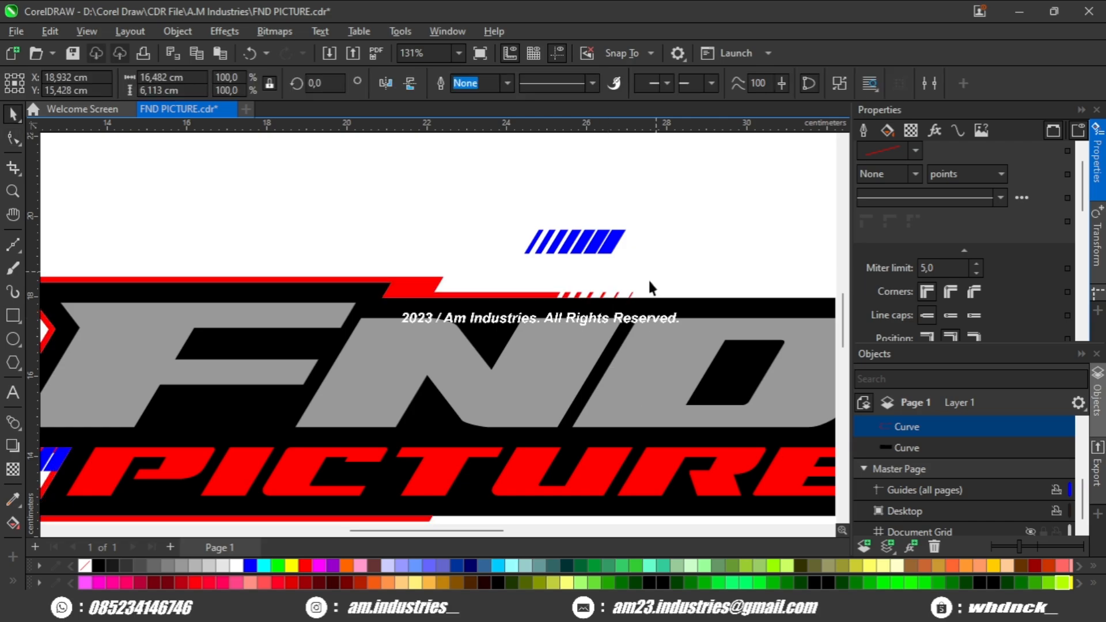
Step: Shift the stripe nodes about 0.08 cm further right and align the stripes with the black background's upper edge
scroll(575, 371, down, 1)
key(Escape)
scroll(625, 330, up, 1)
scroll(625, 330, up, 3)
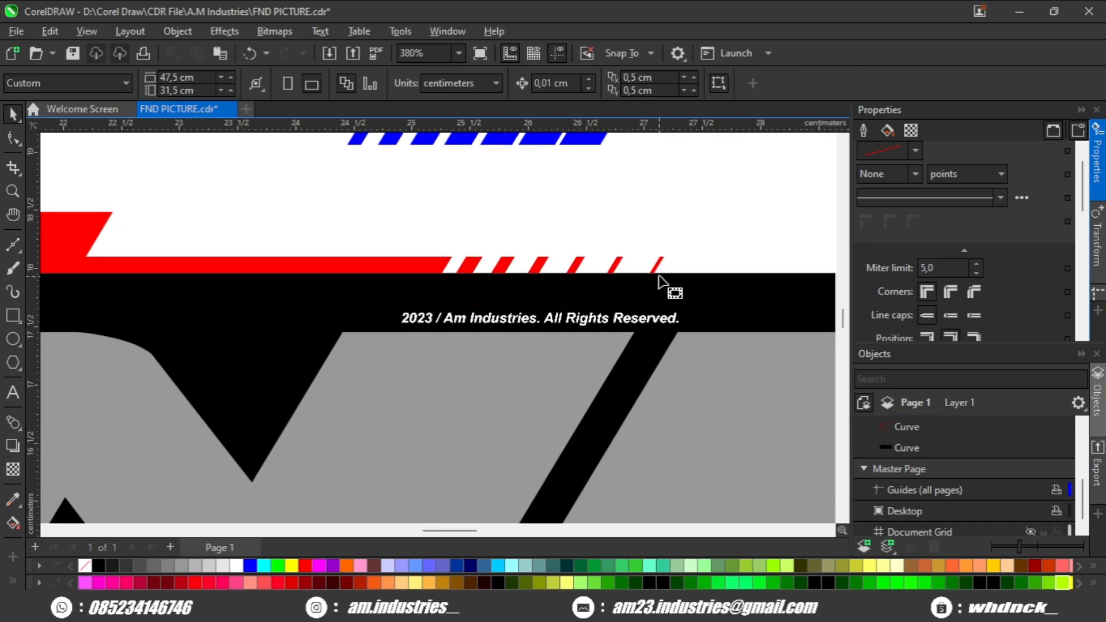
drag(707, 229, 459, 314)
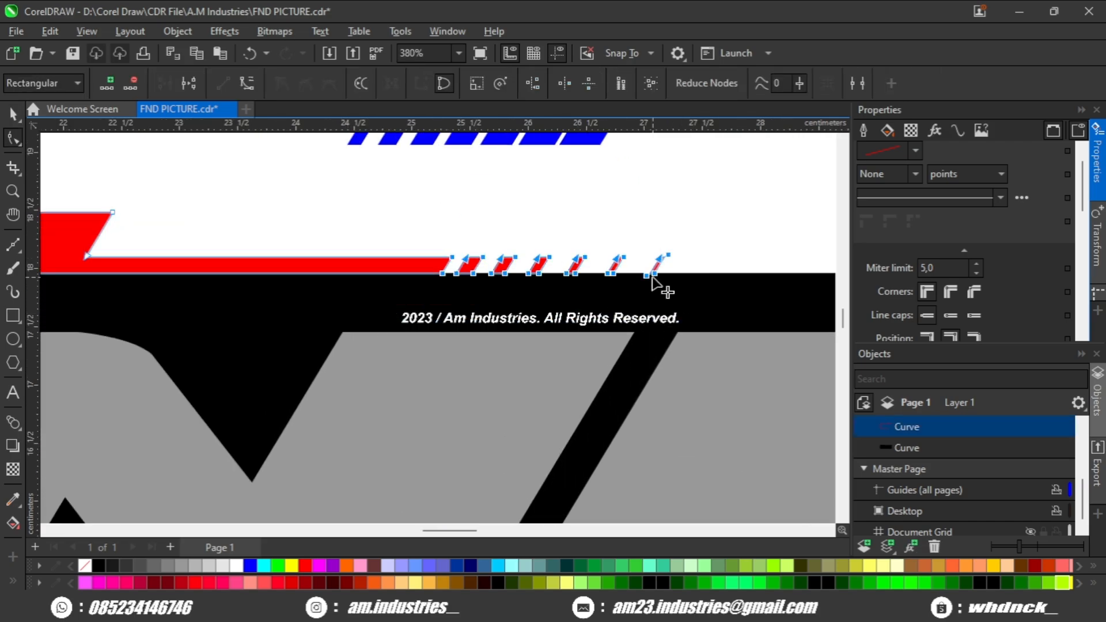
drag(653, 278, 662, 274)
scroll(639, 294, down, 1)
key(space)
scroll(642, 297, down, 1)
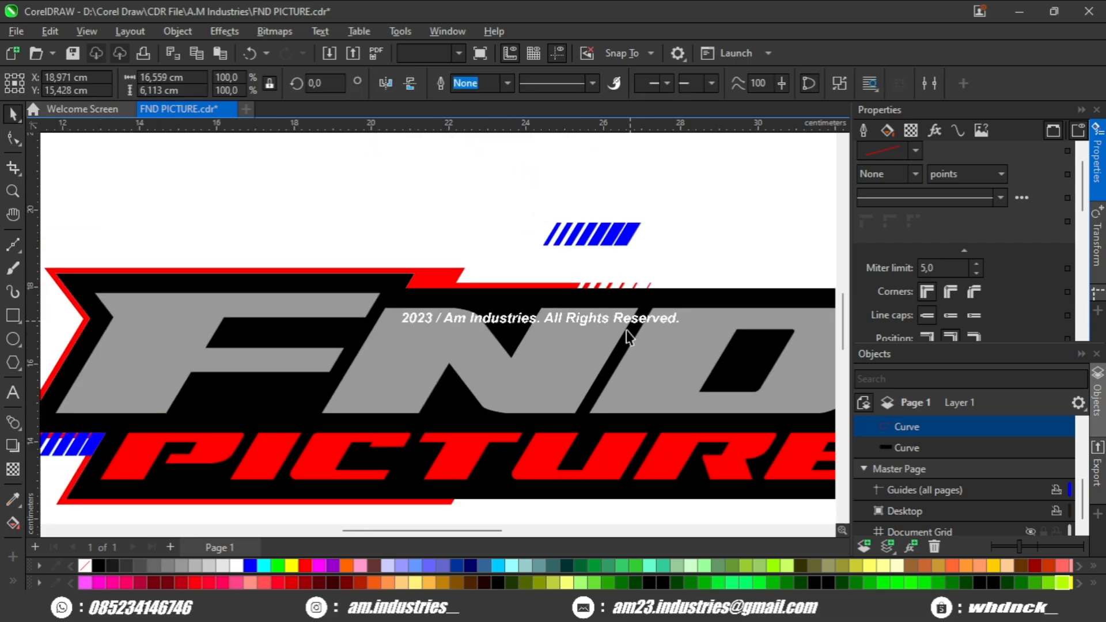
key(Escape)
Step: Draw a blue rectangle beside the T's stem in PICTURE and skew it to match the slant, about 1.15 by 0.96 cm overall
scroll(550, 459, down, 2)
drag(551, 459, 607, 327)
scroll(578, 358, down, 1)
scroll(534, 370, up, 2)
drag(533, 370, 517, 380)
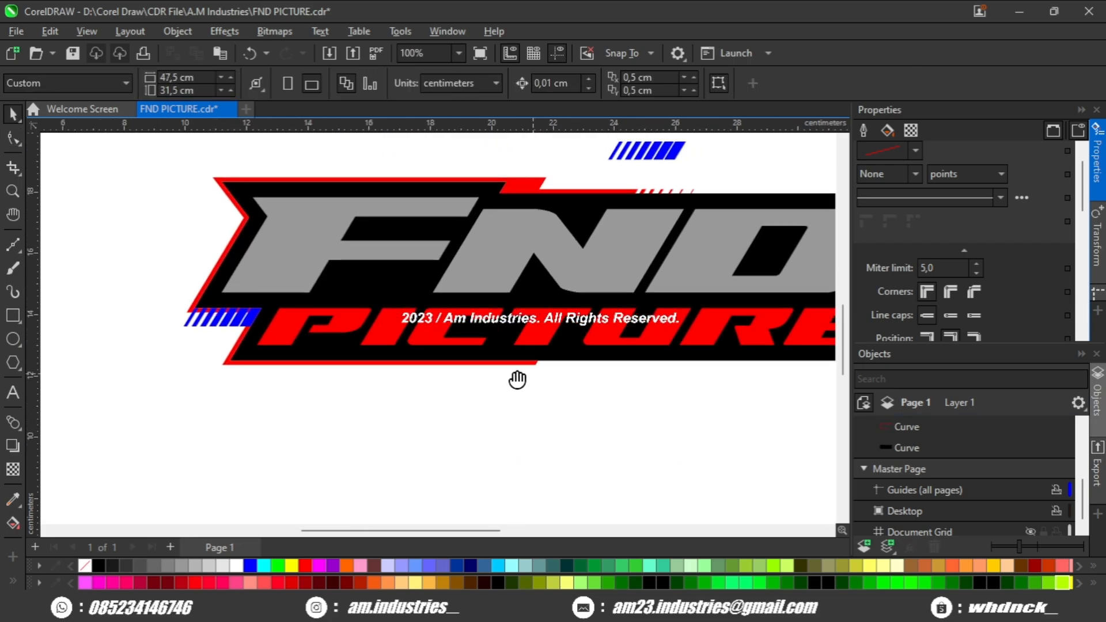
scroll(514, 363, up, 3)
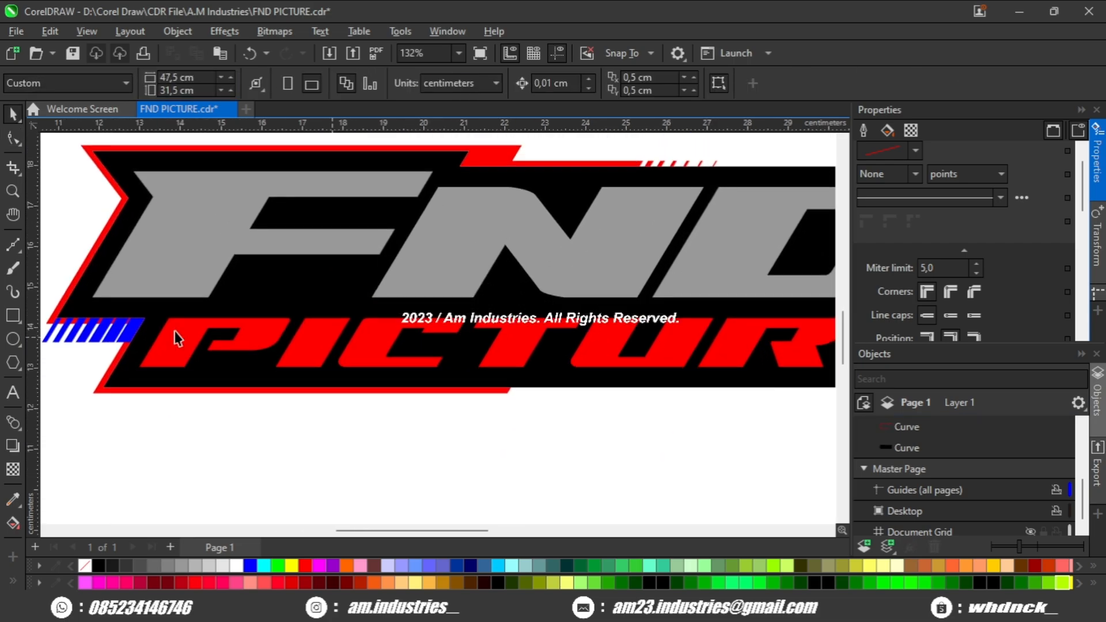
click(13, 316)
scroll(544, 407, up, 5)
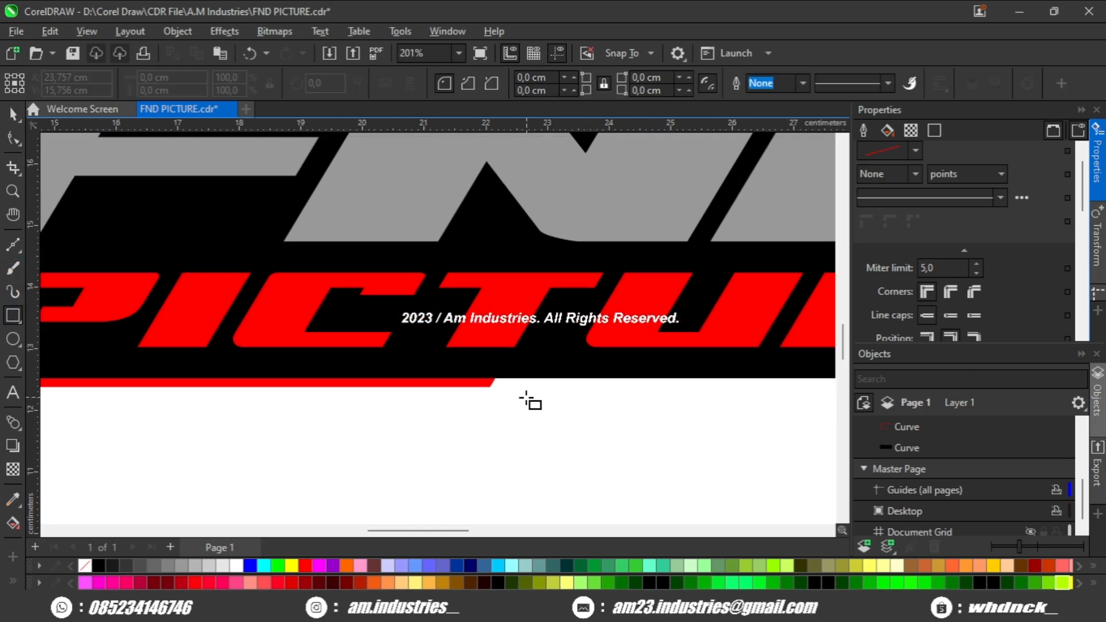
drag(464, 352, 618, 192)
scroll(541, 207, up, 2)
key(space)
scroll(618, 192, down, 3)
scroll(173, 193, up, 1)
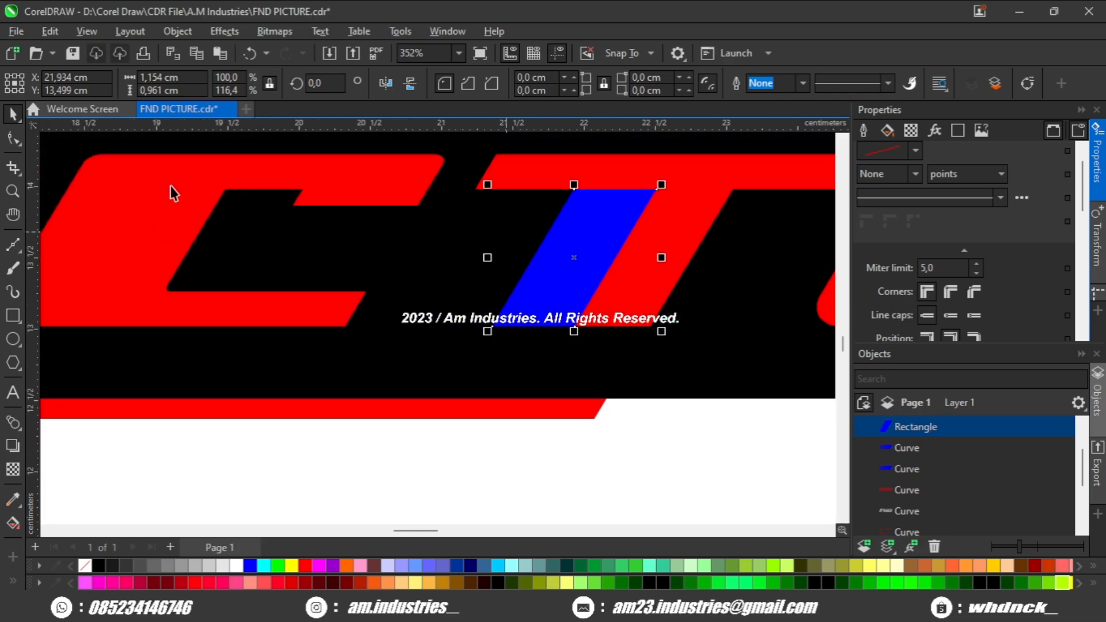
Step: Convert the slanted blue rectangle to curves and narrow it to about 0.86 cm overall width
click(13, 137)
scroll(637, 259, up, 1)
key(ctrl+q)
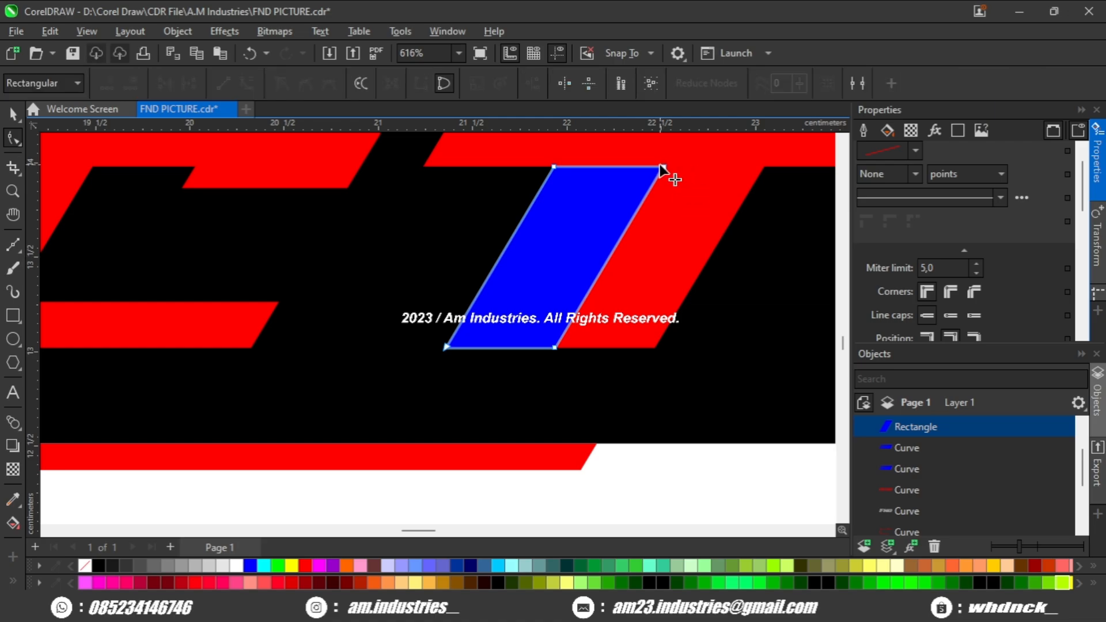
drag(562, 351, 505, 353)
scroll(524, 355, down, 2)
scroll(524, 350, down, 2)
key(space)
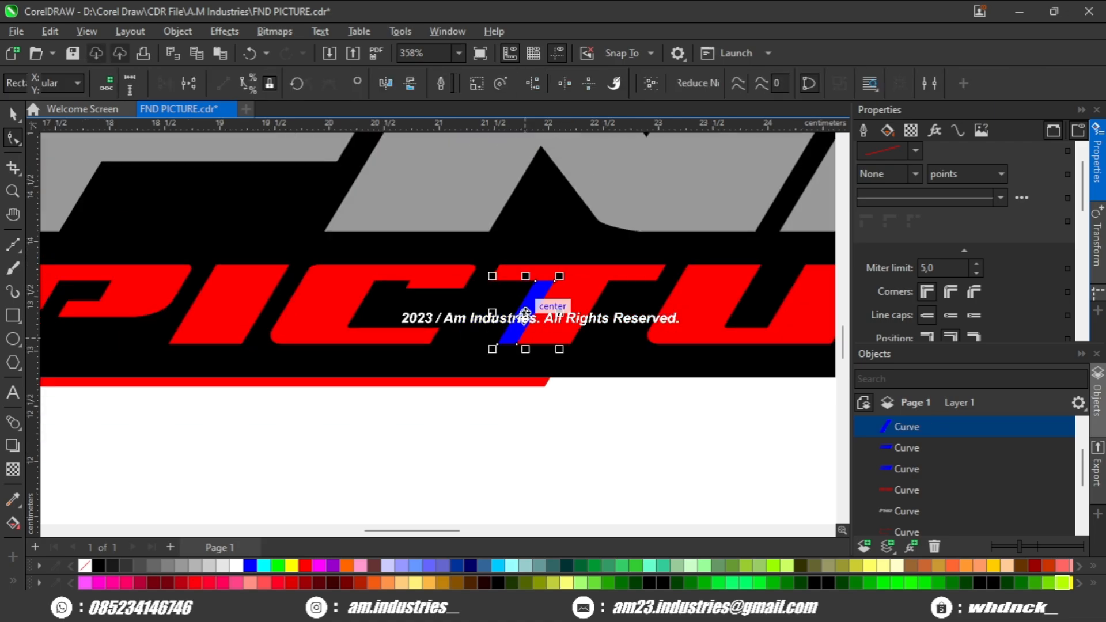
Step: Duplicate the slanted blue bar, keeping one copy above the logo and placing the other across the lower outline between C and T
drag(525, 315, 495, 293)
scroll(454, 420, down, 2)
key(ctrl+d)
scroll(455, 420, down, 2)
scroll(441, 381, up, 3)
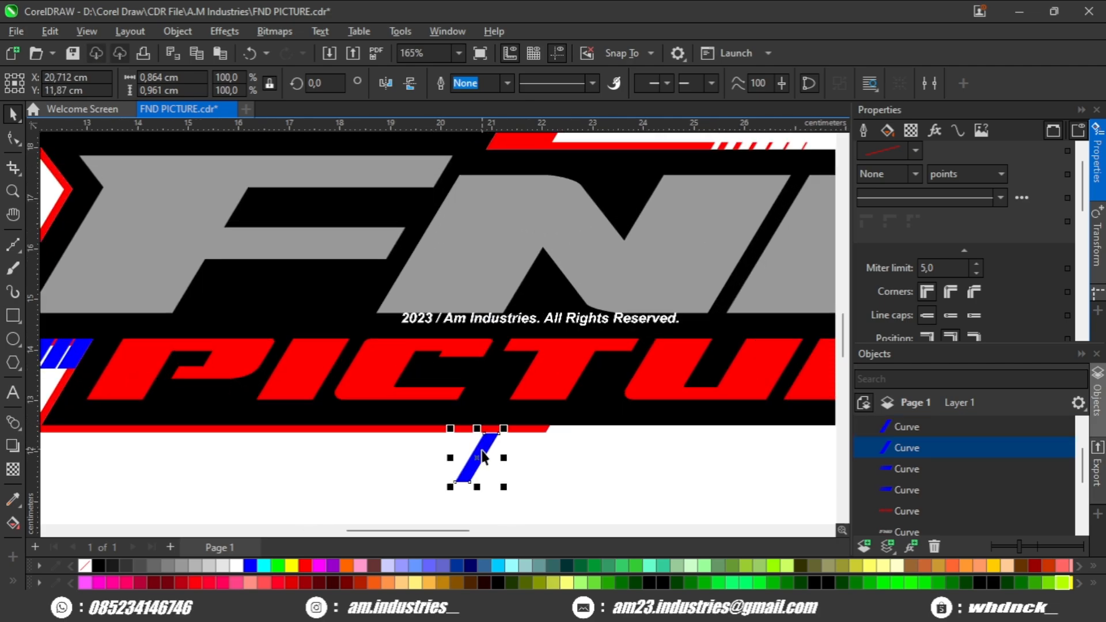
scroll(481, 457, up, 1)
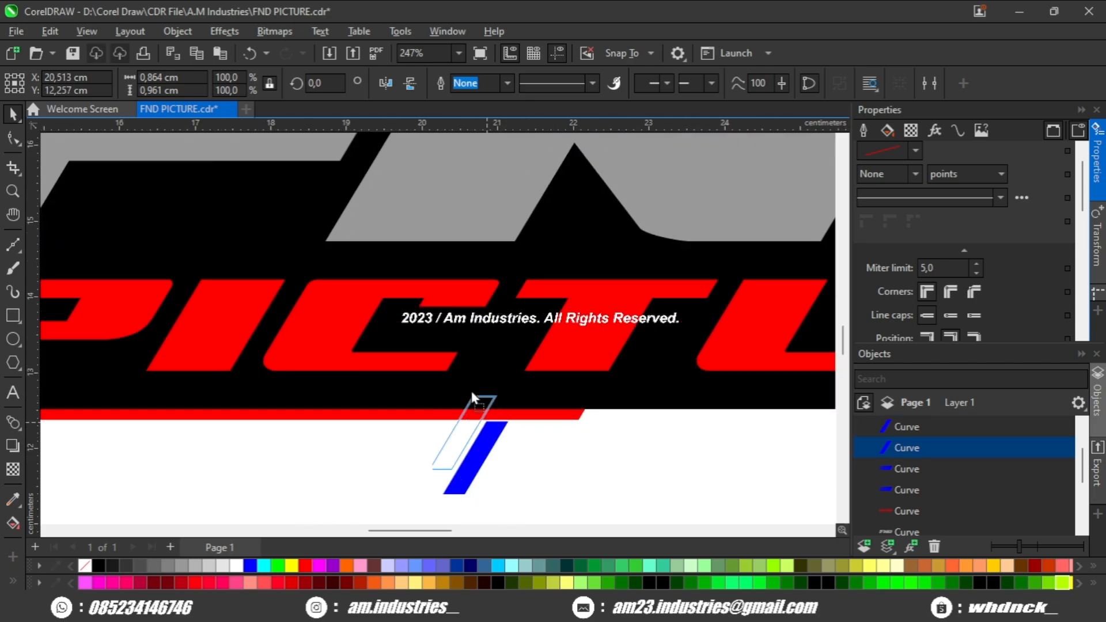
drag(452, 367, 452, 367)
click(497, 444)
scroll(497, 443, down, 2)
scroll(493, 441, down, 1)
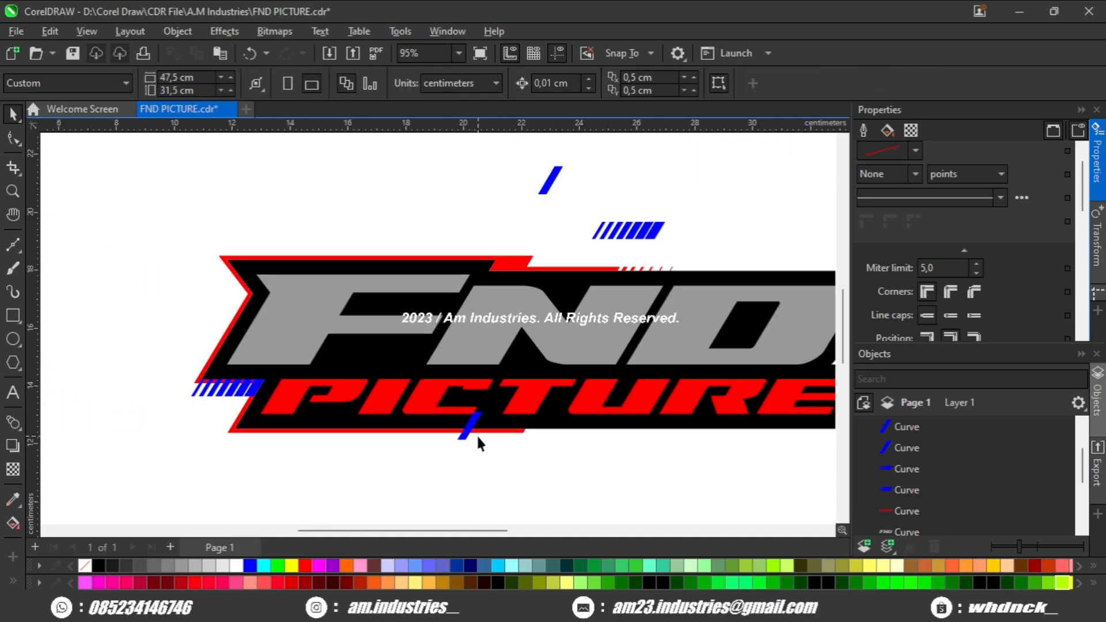
Step: Cut the slanted blue bar out of the lower red outline beneath the gap between C and T
scroll(476, 434, up, 1)
click(461, 434)
scroll(472, 431, up, 1)
shift+click(499, 428)
scroll(506, 389, down, 1)
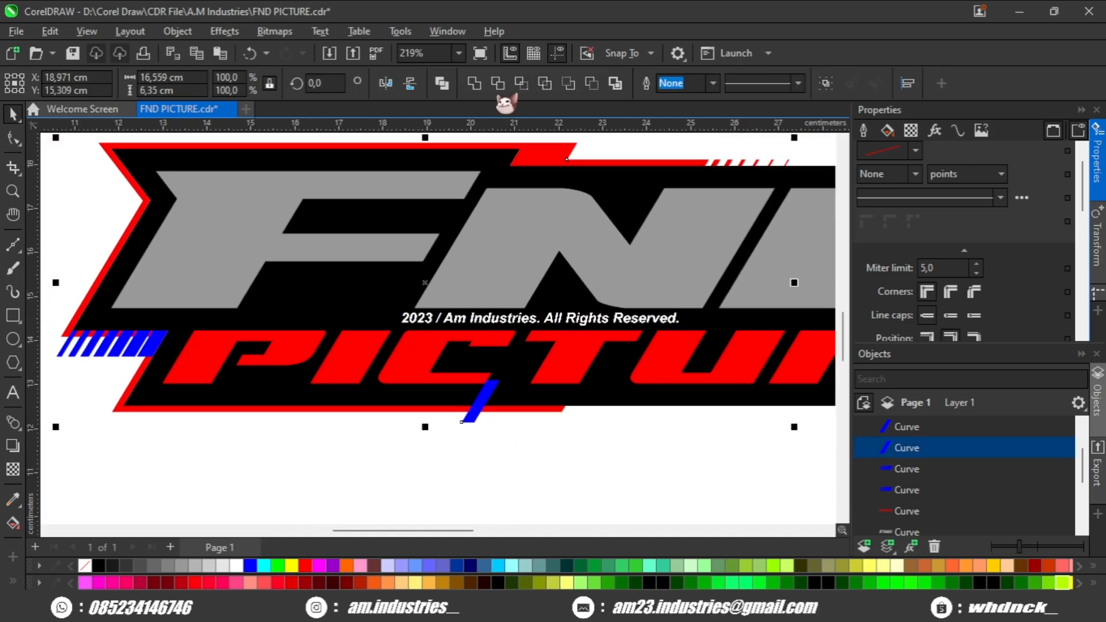
click(501, 410)
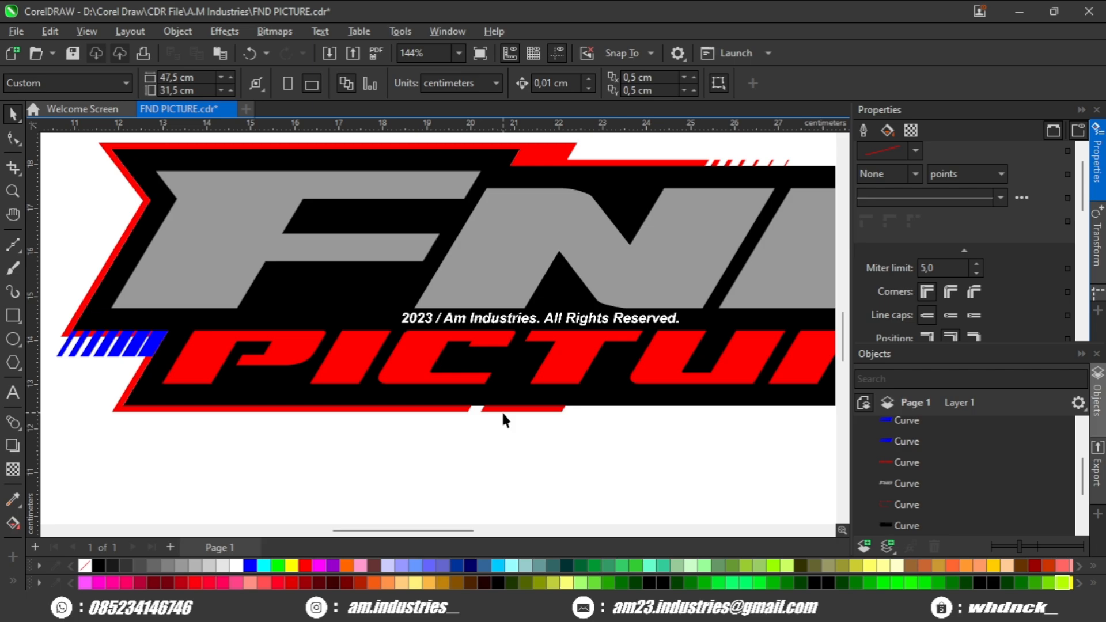
Step: Break the red outline apart at the new gap and rejoin the upper slanted stripes with its main piece
scroll(503, 411, down, 2)
key(ctrl+k)
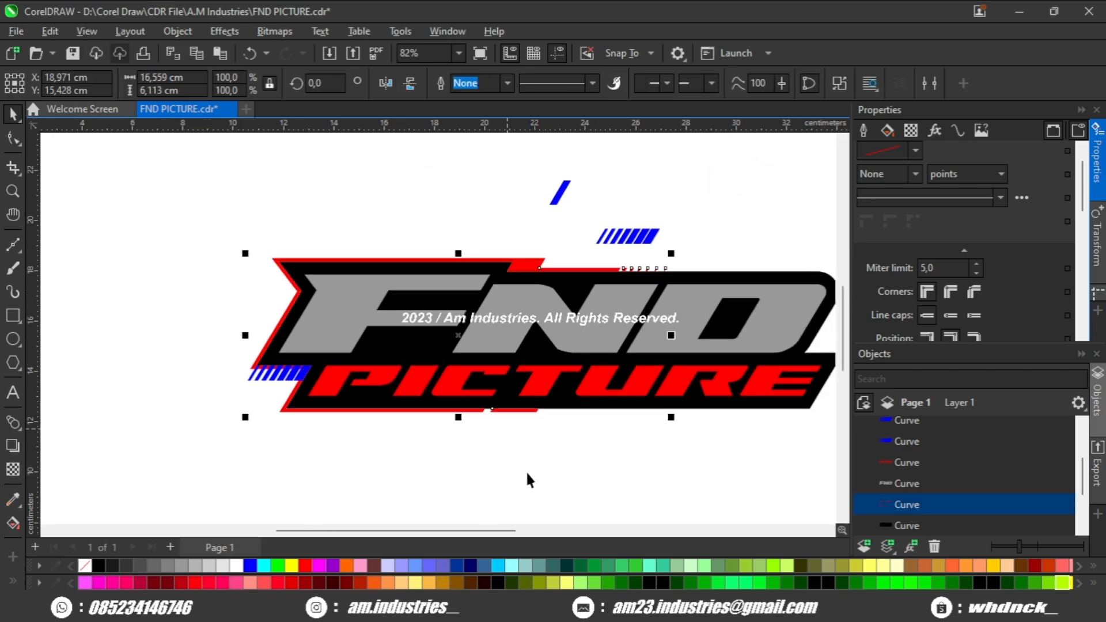
scroll(531, 411, up, 1)
scroll(720, 205, up, 1)
click(719, 204)
drag(720, 204, 603, 249)
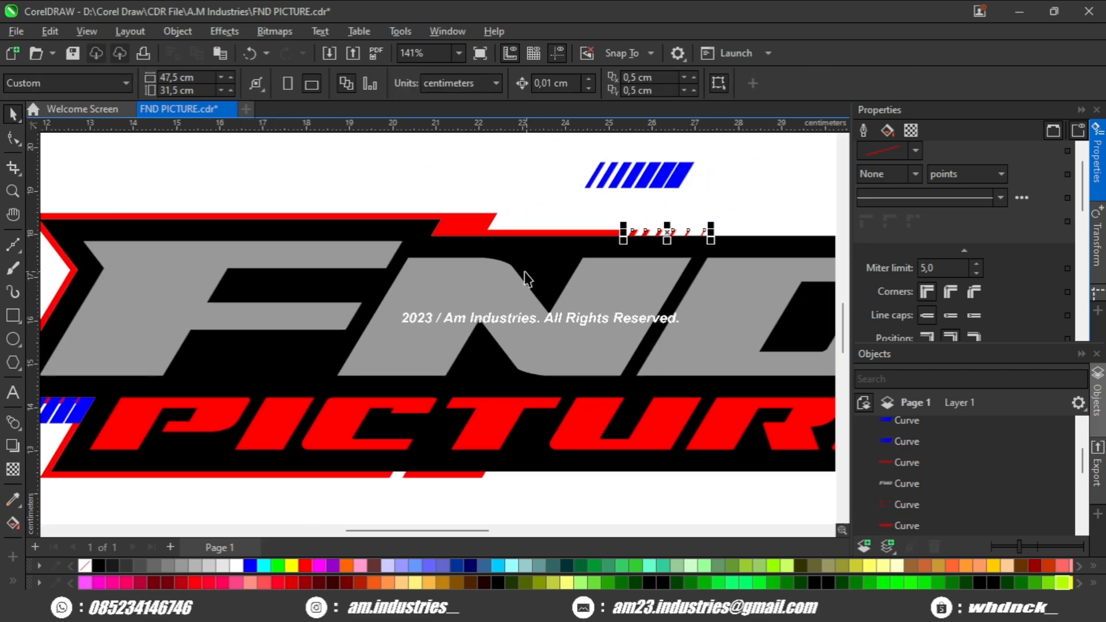
shift+click(476, 235)
scroll(502, 224, down, 1)
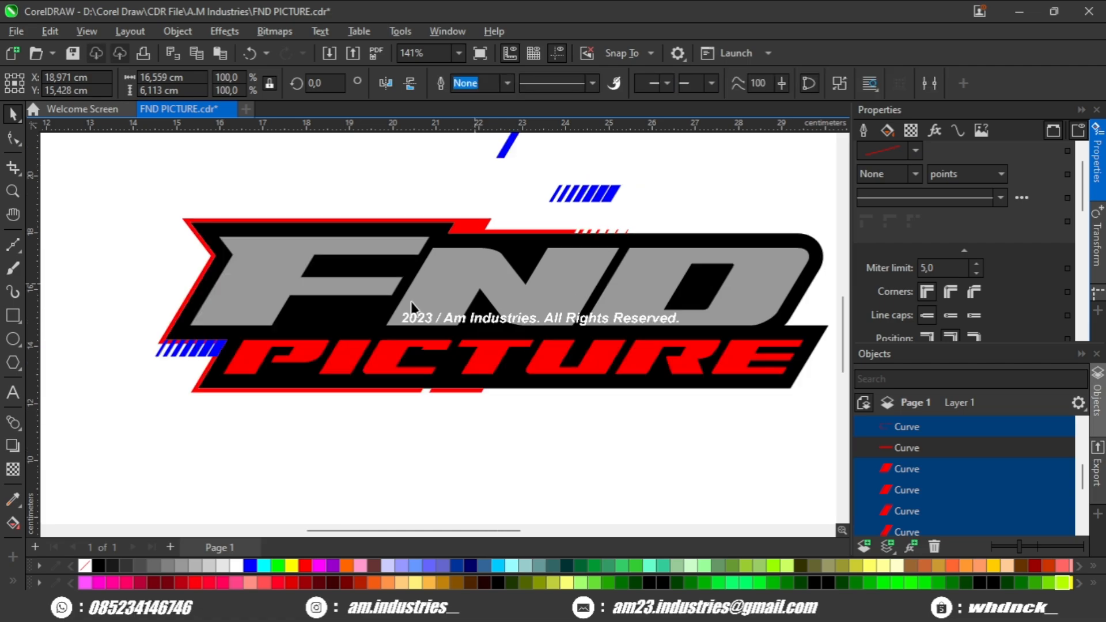
click(502, 220)
Step: Weld the blue slanted stripes beside the P of PICTURE to the main piece of the red outline
scroll(304, 355, left, 2)
scroll(298, 349, up, 1)
click(259, 354)
scroll(254, 365, up, 1)
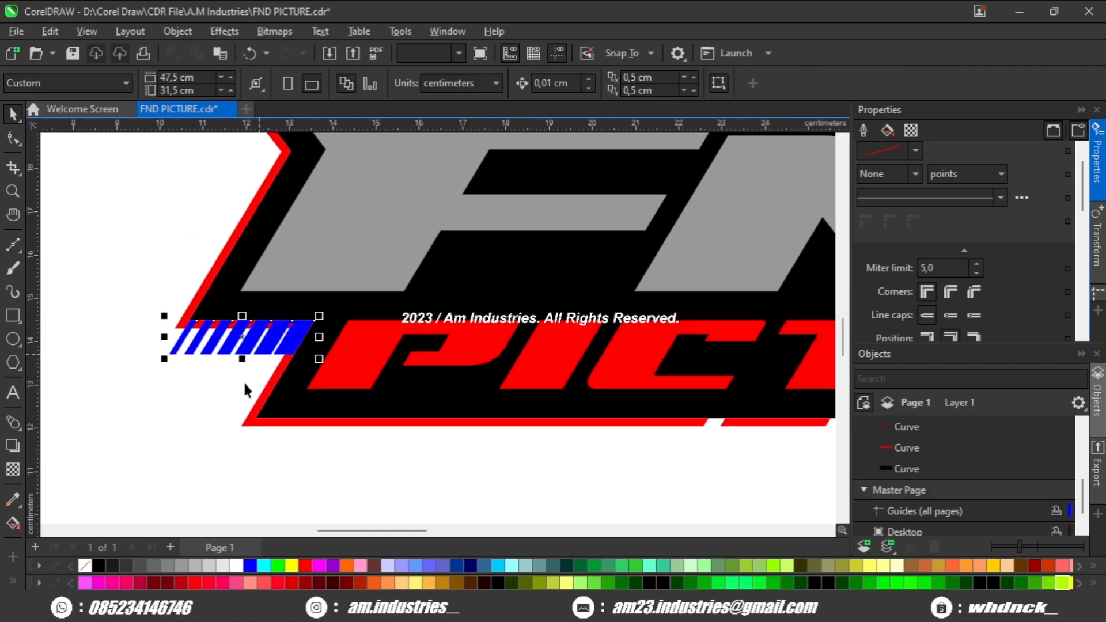
shift+click(252, 421)
scroll(311, 338, down, 1)
click(473, 83)
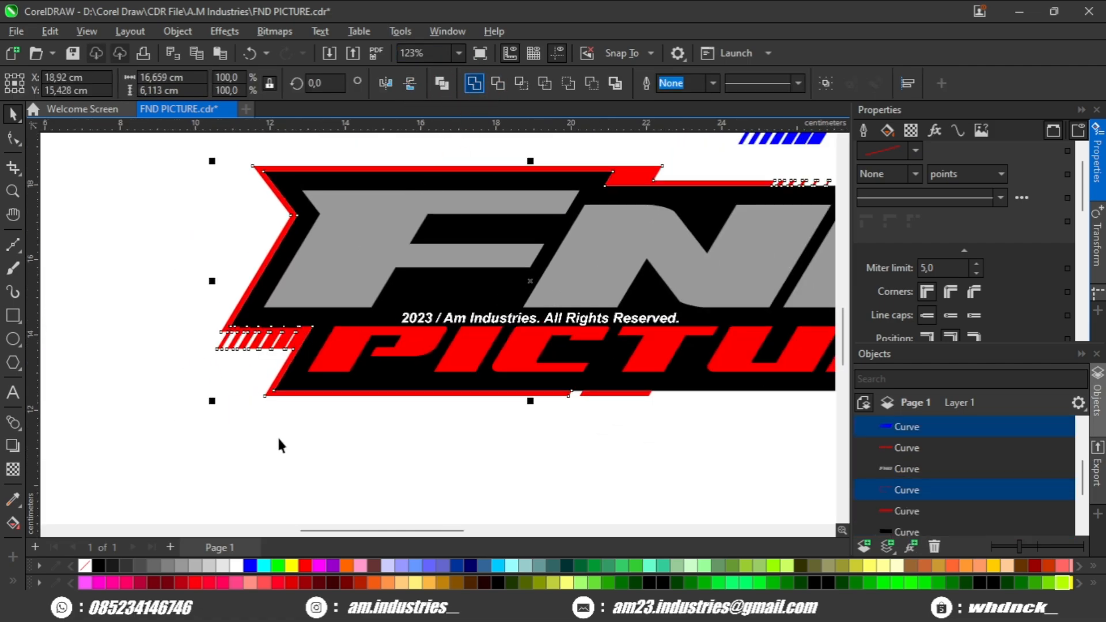
scroll(277, 436, down, 1)
click(279, 444)
scroll(278, 379, up, 1)
scroll(278, 379, up, 1)
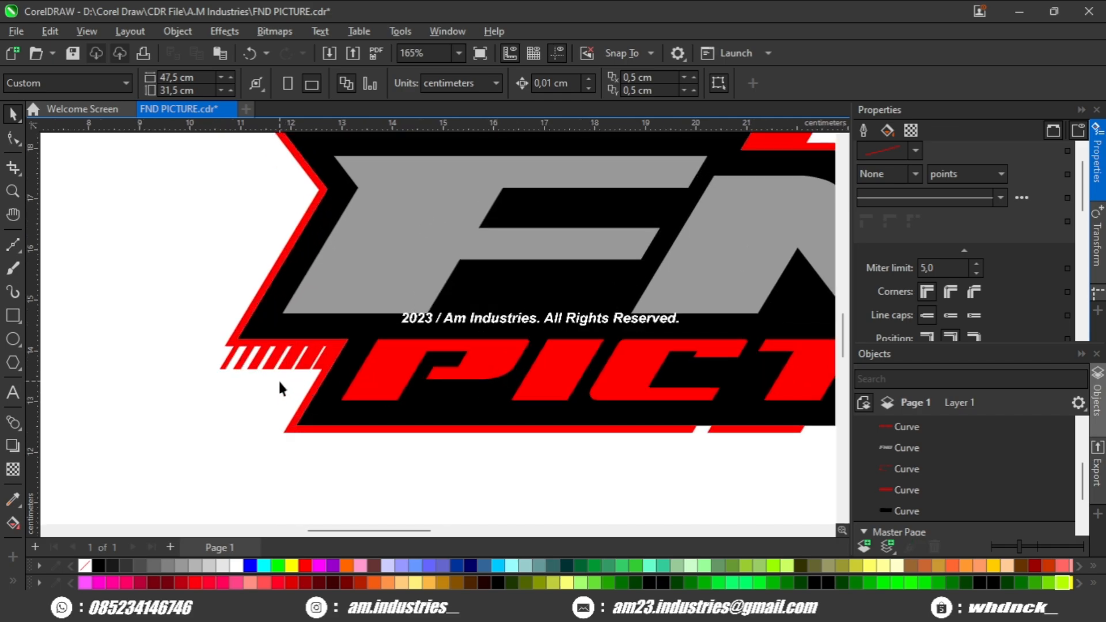
scroll(277, 379, down, 1)
drag(408, 387, 300, 364)
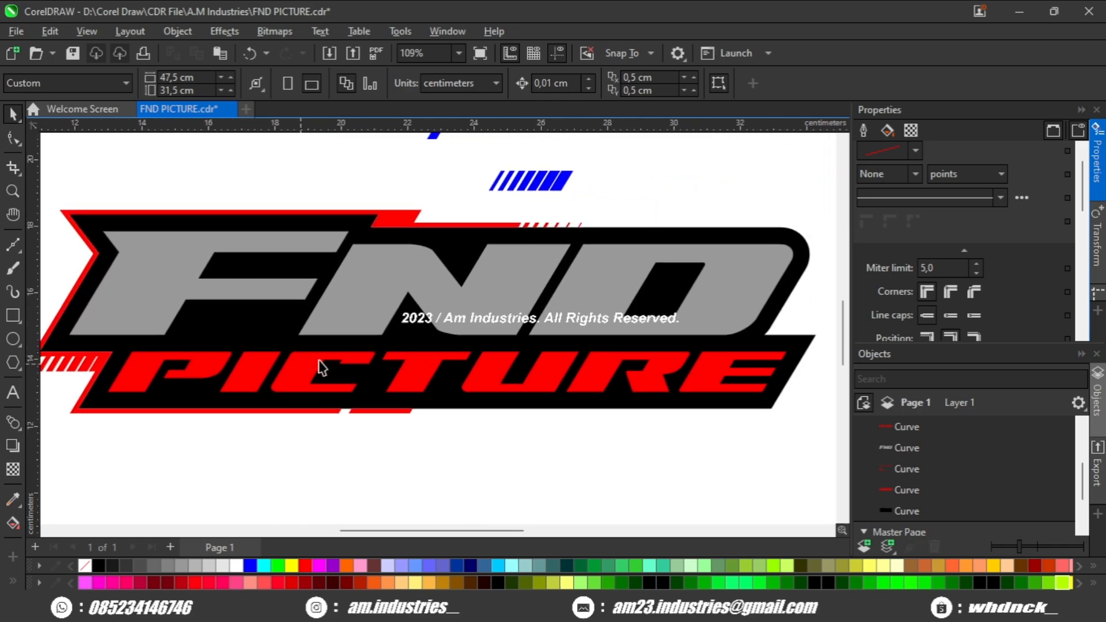
scroll(481, 369, down, 2)
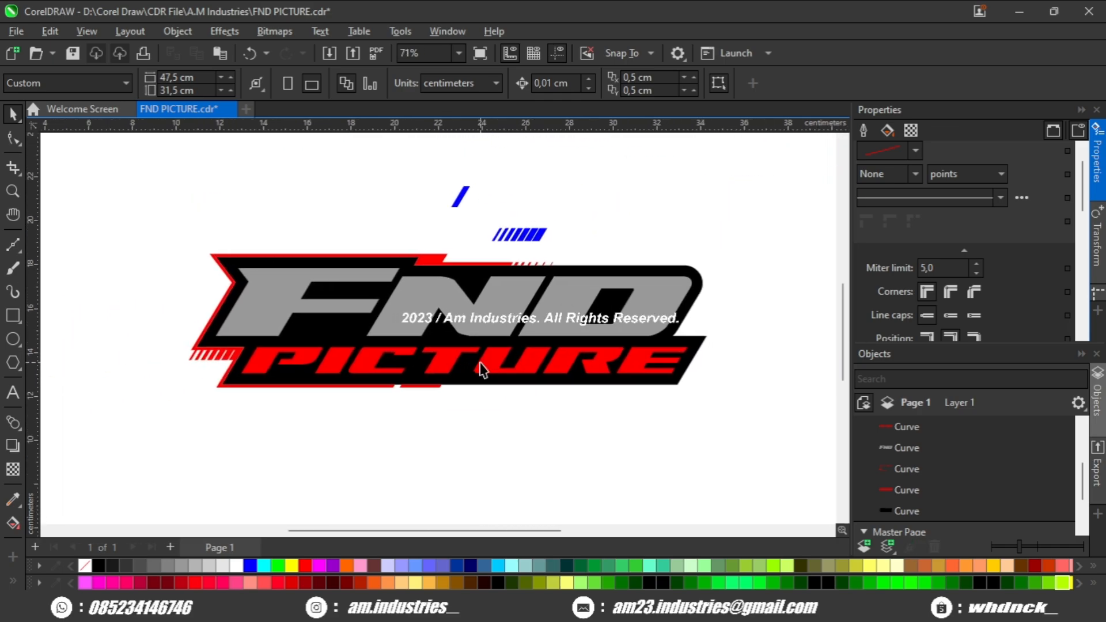
scroll(481, 369, up, 2)
click(403, 276)
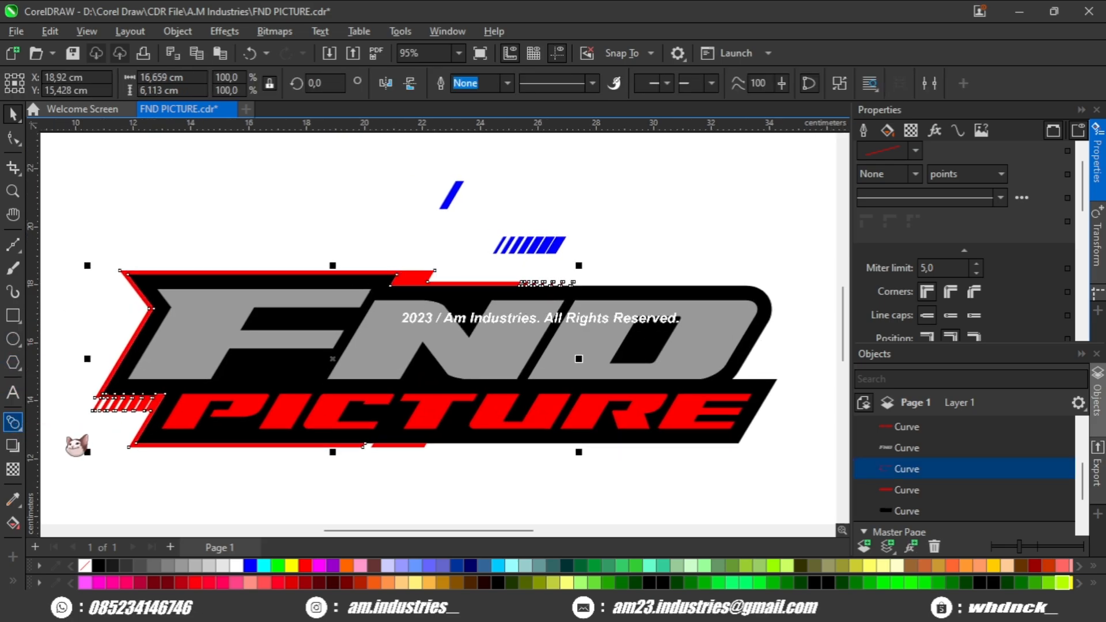
scroll(318, 476, up, 6)
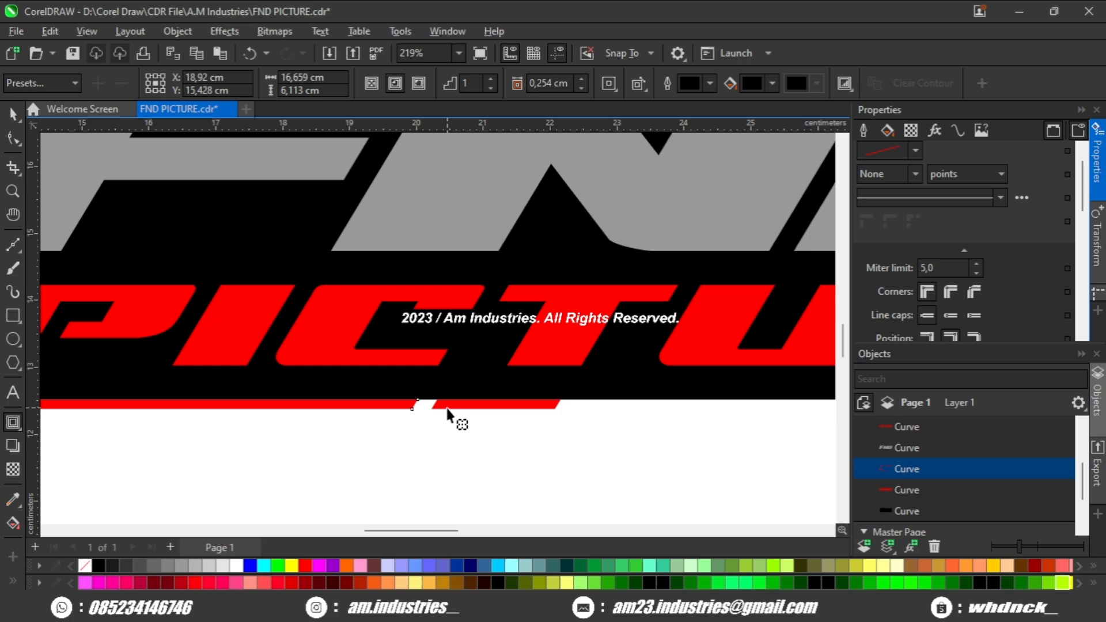
Step: Create a boundary shape around both pieces of the red outline
click(448, 408)
scroll(448, 410, down, 3)
key(space)
scroll(340, 438, up, 2)
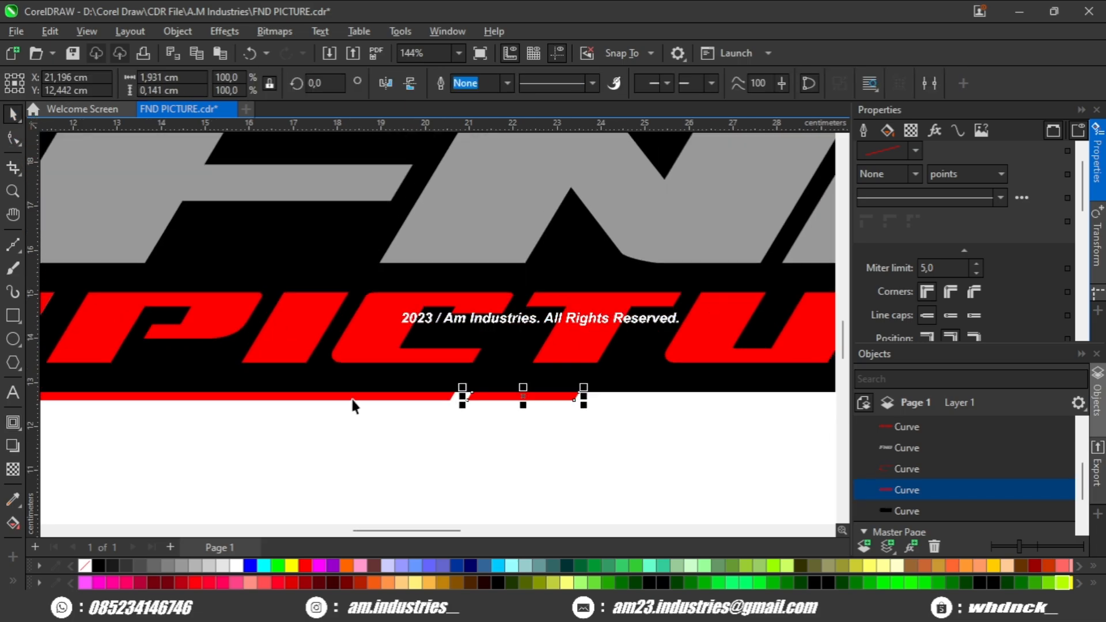
shift+click(353, 398)
scroll(353, 397, down, 7)
drag(354, 398, 342, 420)
key(ctrl+z)
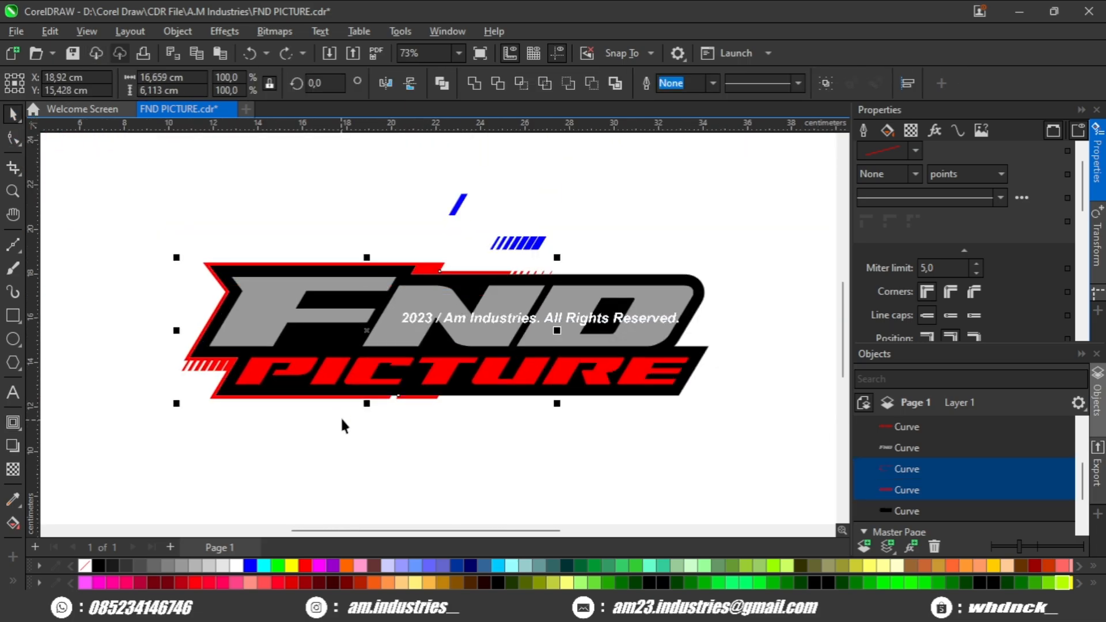
scroll(419, 330, up, 3)
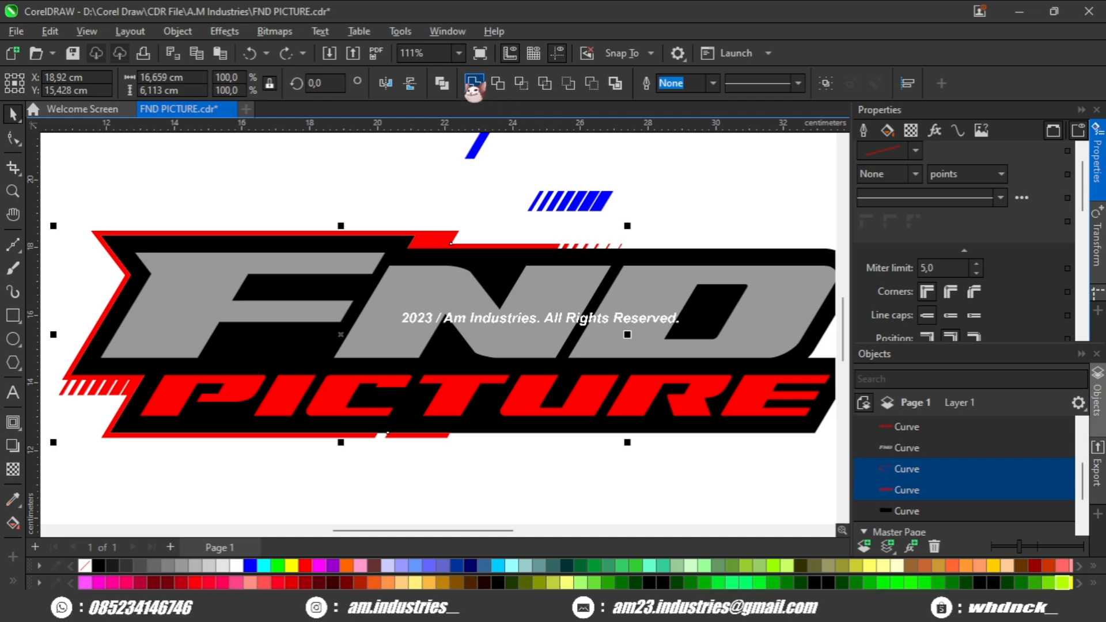
click(614, 84)
drag(371, 355, 379, 279)
scroll(150, 364, up, 3)
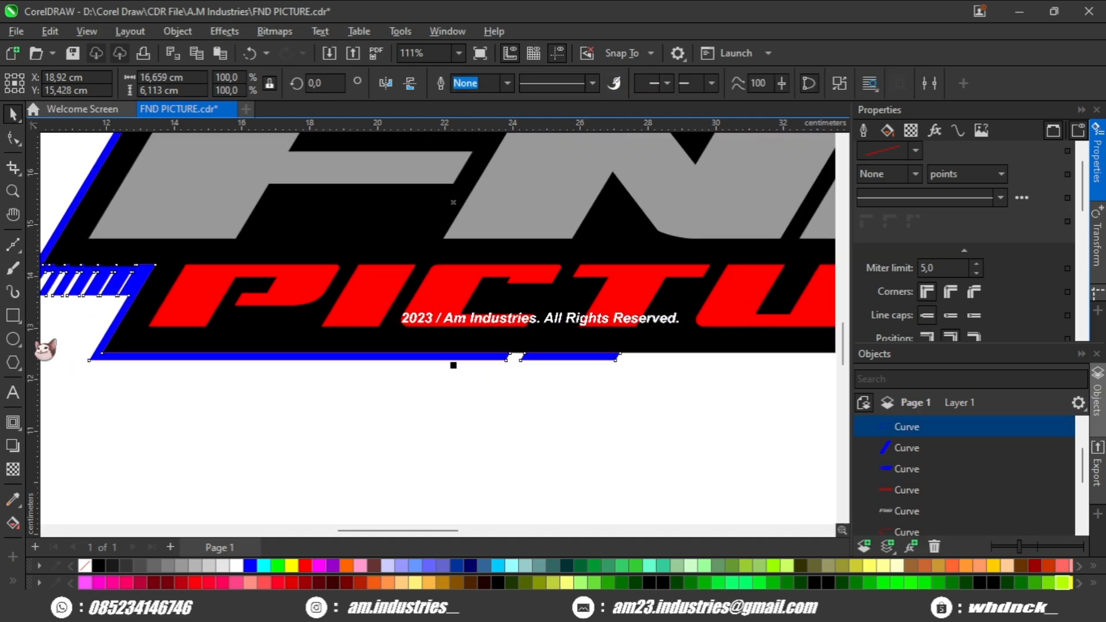
Step: Try outward contours of 0.338 cm and 0.15 cm around the blue boundary shape
click(14, 424)
scroll(403, 345, up, 2)
drag(407, 345, 415, 378)
scroll(409, 386, down, 3)
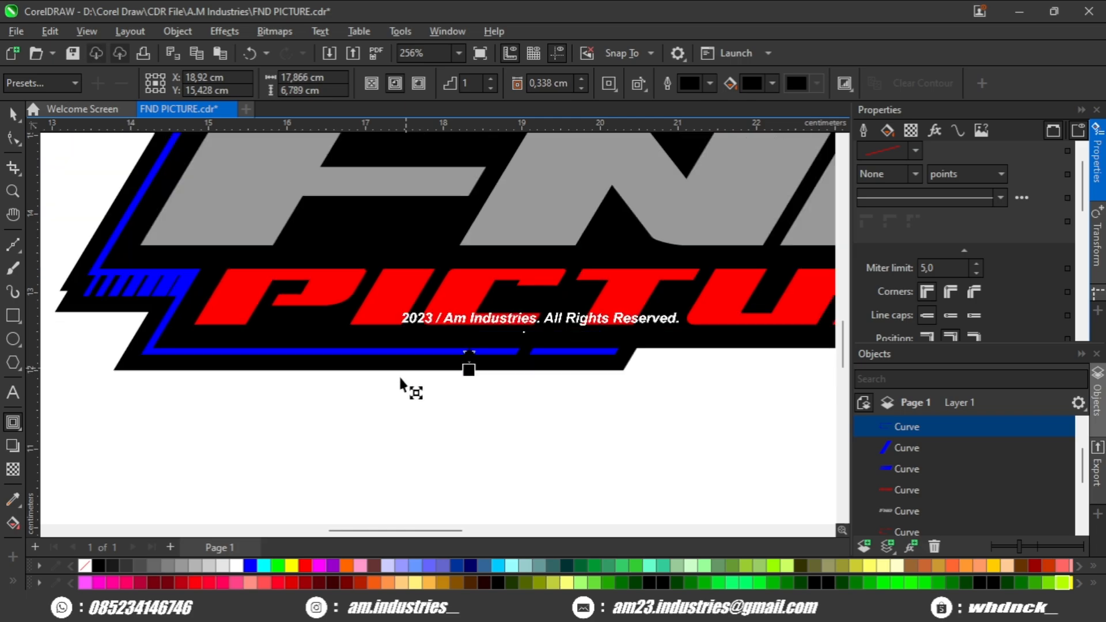
scroll(421, 386, up, 4)
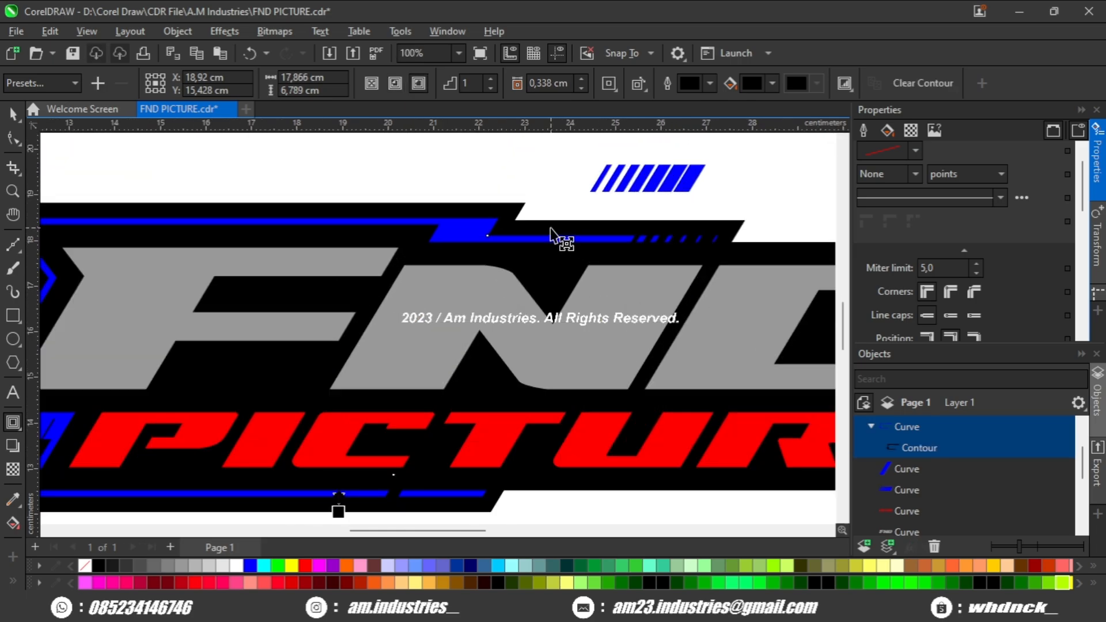
scroll(539, 234, up, 2)
key(ctrl+z)
drag(540, 233, 567, 218)
scroll(567, 225, down, 2)
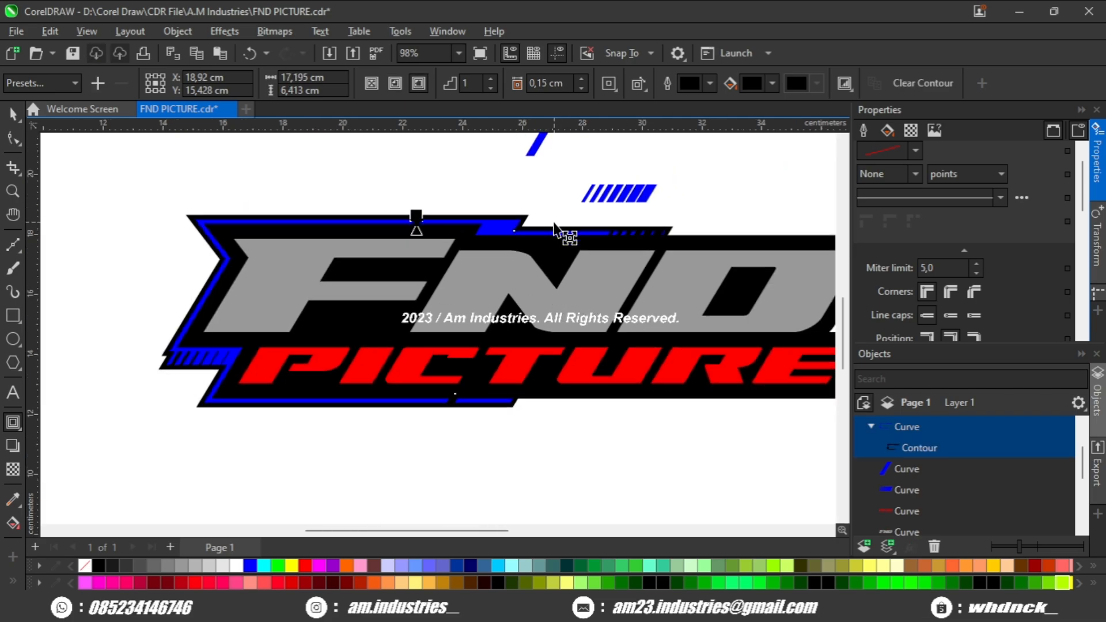
key(ctrl+z)
Step: Contour the blue boundary shape outward by about 0.202 cm
scroll(539, 231, up, 2)
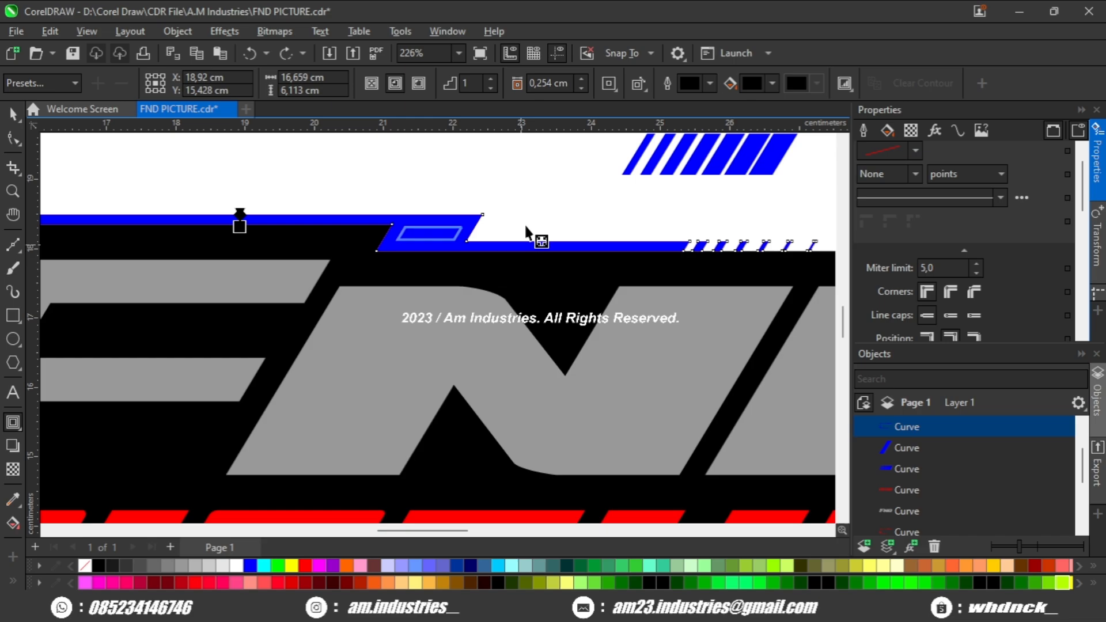
drag(526, 229, 542, 210)
scroll(543, 210, down, 4)
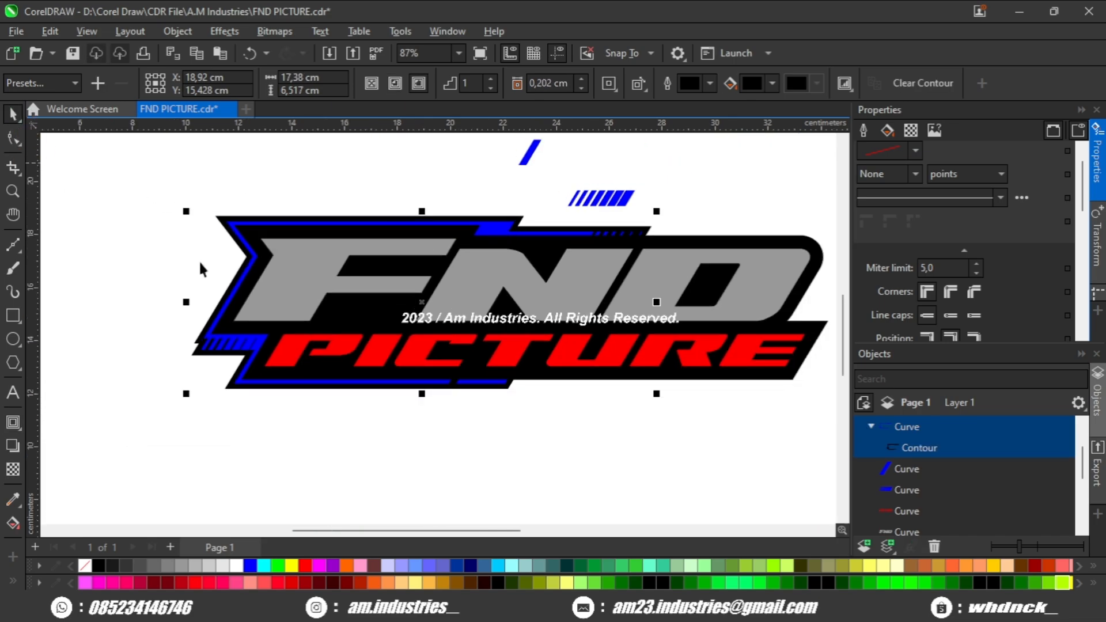
Step: Break the black contour apart from the blue boundary shape and delete the blue shape
scroll(202, 269, down, 2)
key(ctrl+k)
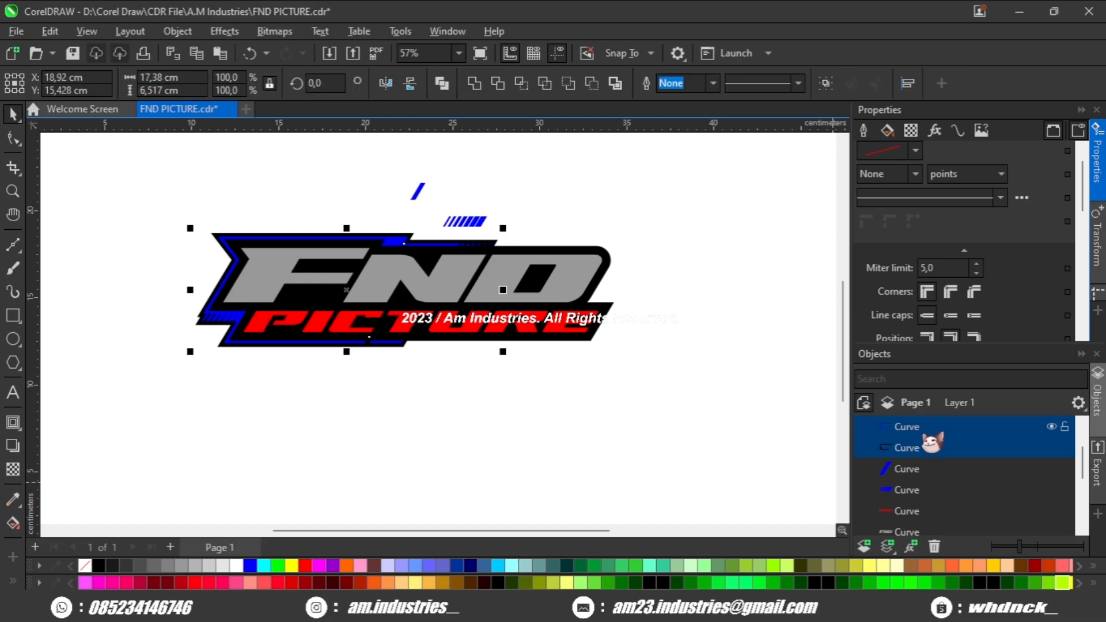
key(Delete)
scroll(570, 390, down, 1)
scroll(505, 287, up, 2)
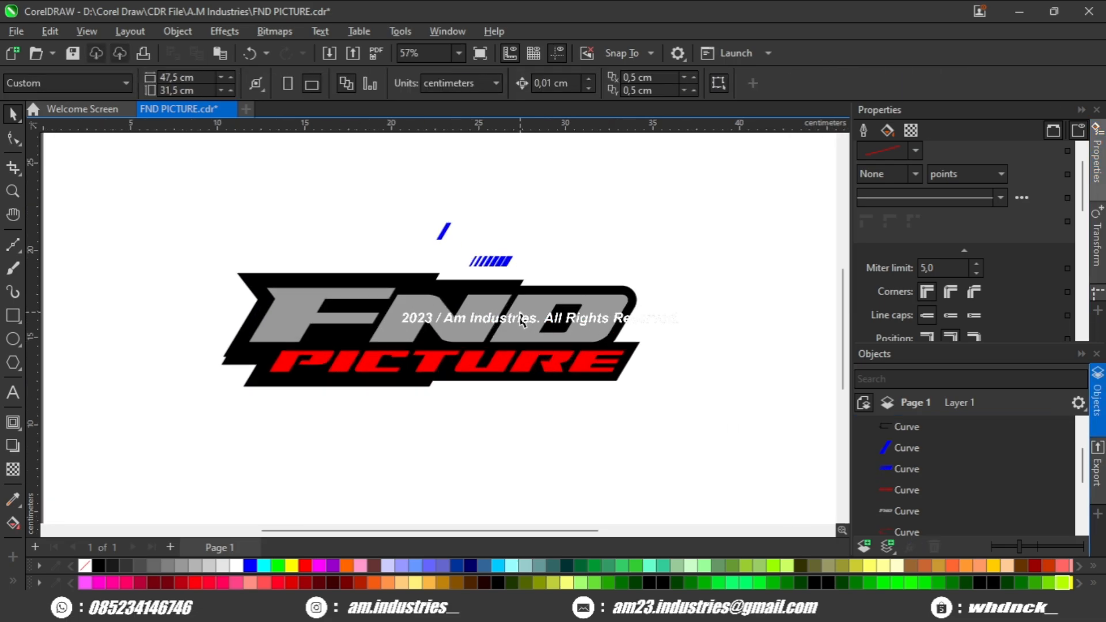
Step: Send the separated black contour behind the red outline
click(516, 278)
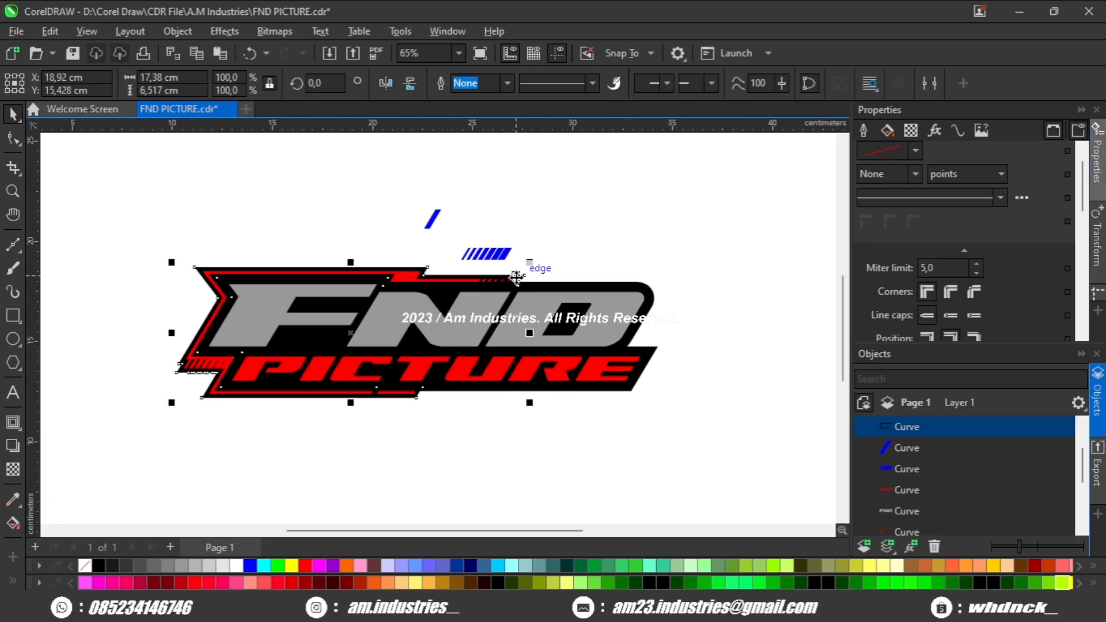
scroll(457, 444, up, 3)
scroll(454, 423, down, 3)
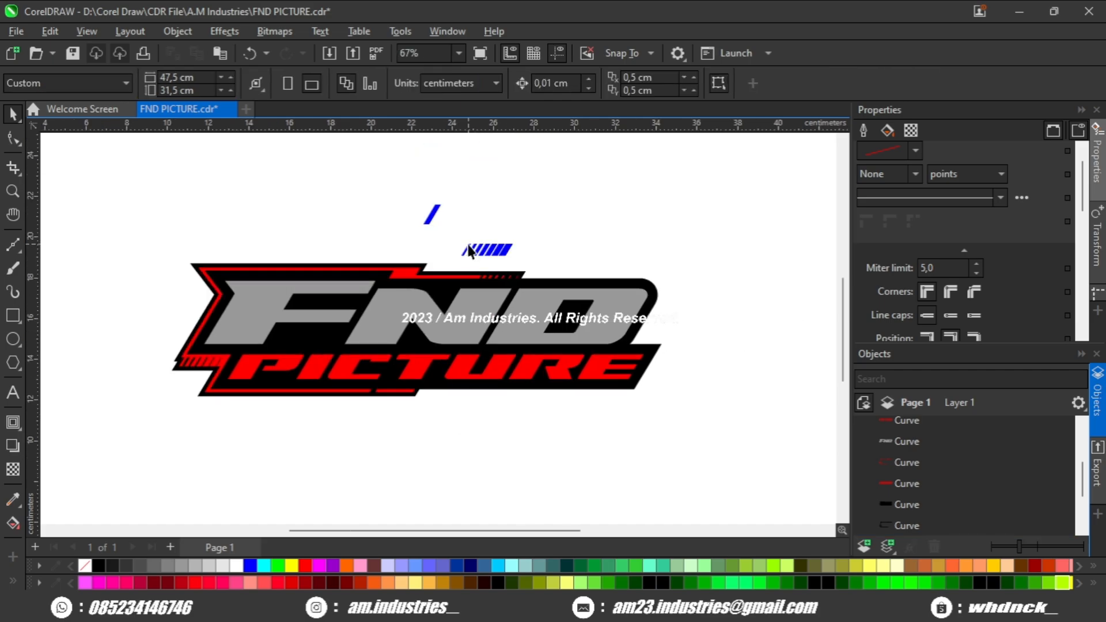
Step: Move the blue slanted stripes farther above the logo and select all the logo's pieces
drag(470, 254, 467, 225)
click(204, 405)
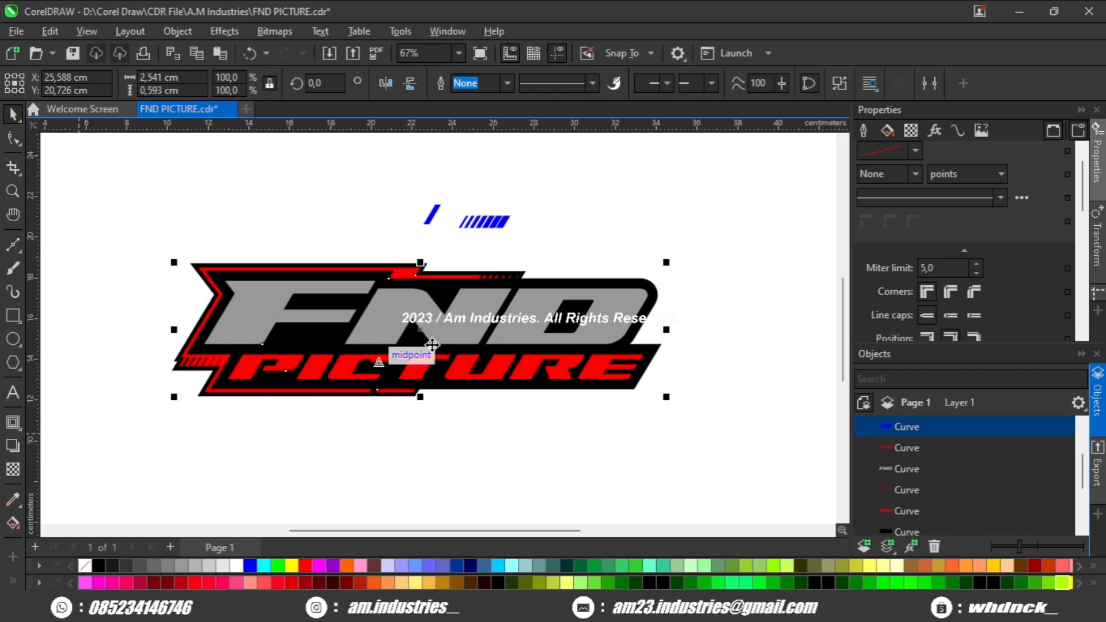
drag(236, 471, 96, 470)
drag(249, 389, 262, 354)
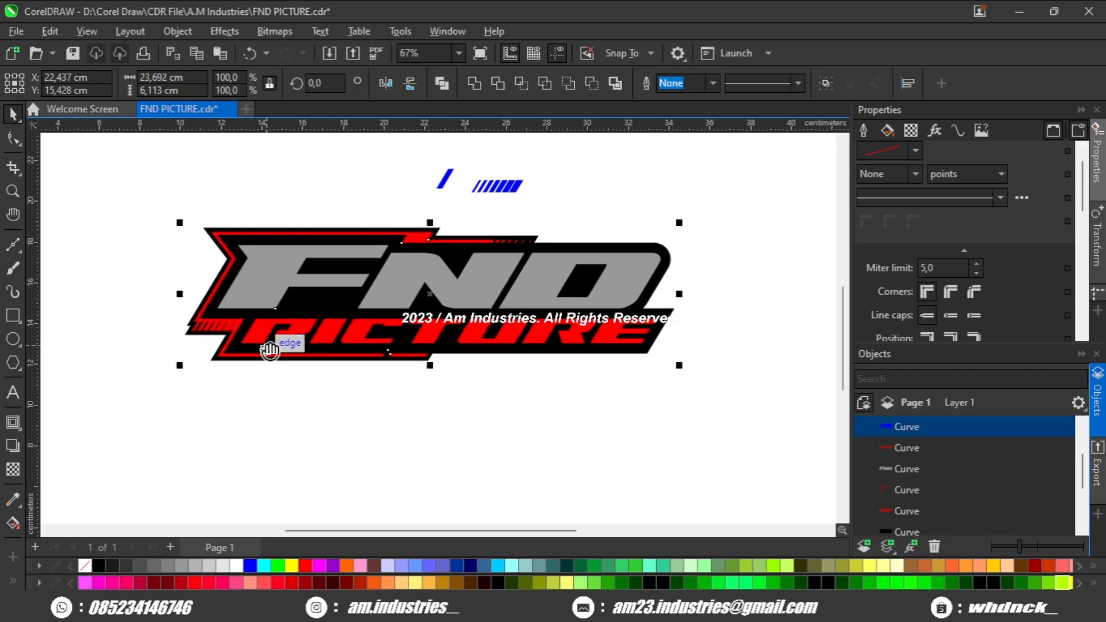
Step: Give all selected logo pieces a 4 pt cyan outline
click(916, 174)
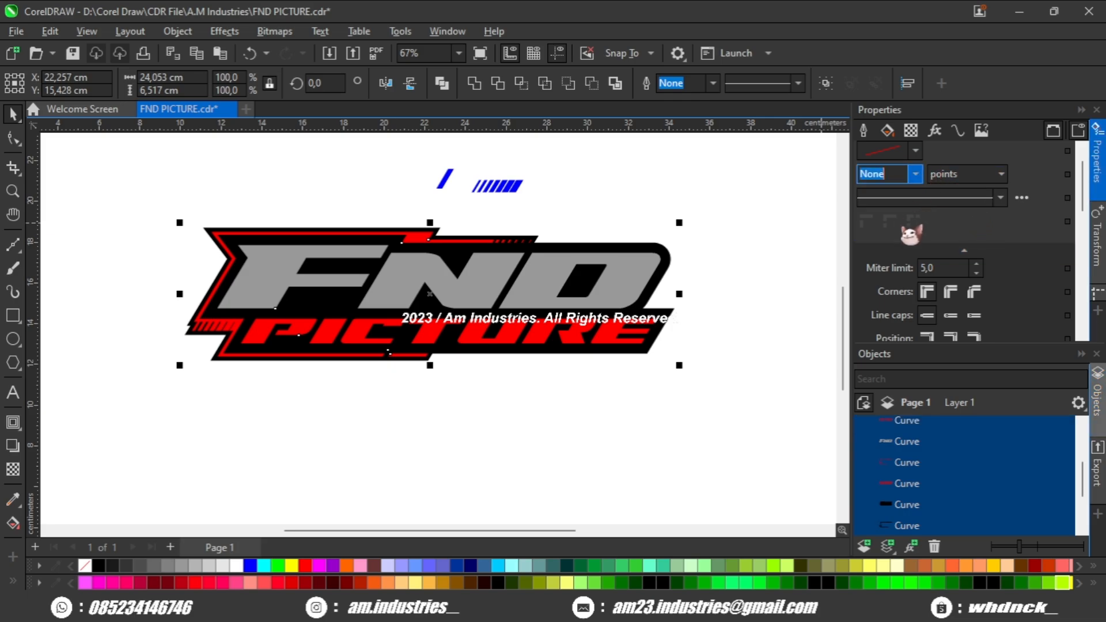
click(888, 288)
click(926, 335)
scroll(536, 330, up, 1)
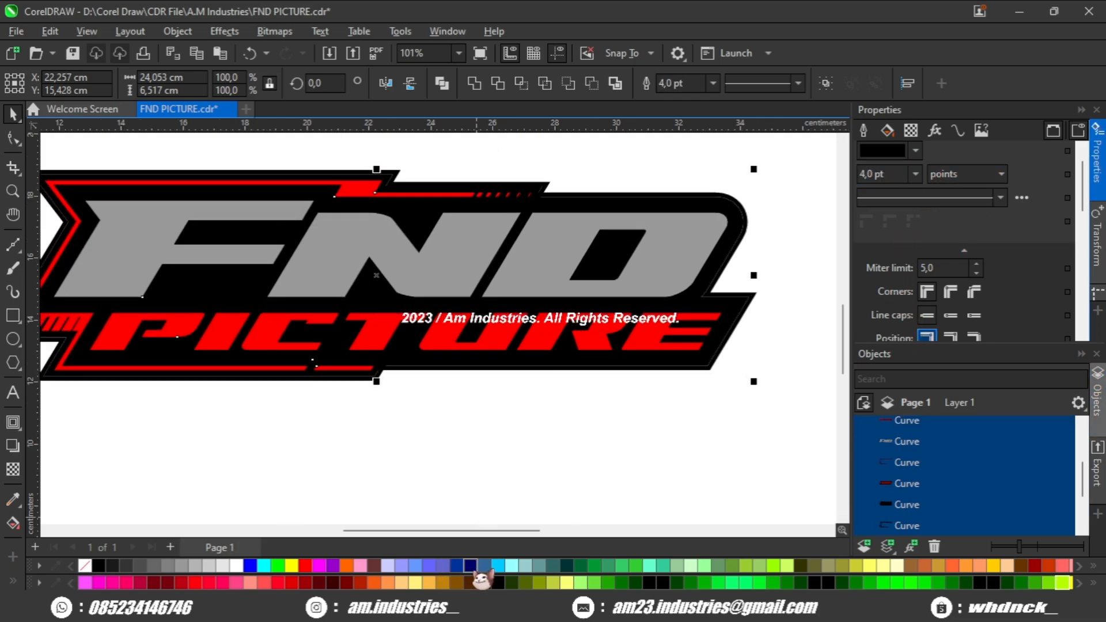
right_click(498, 565)
Step: Examine how the cyan outline follows the lettering and the outer edges of the logo
scroll(470, 432, down, 1)
scroll(415, 383, up, 2)
scroll(445, 374, down, 1)
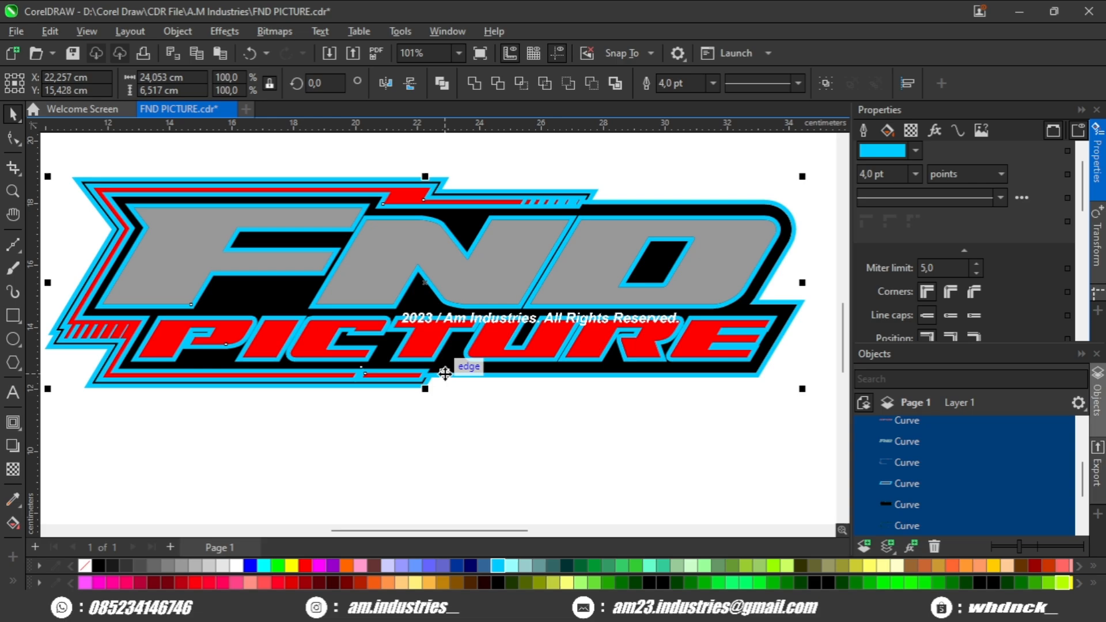
drag(403, 370, 368, 387)
scroll(386, 404, up, 2)
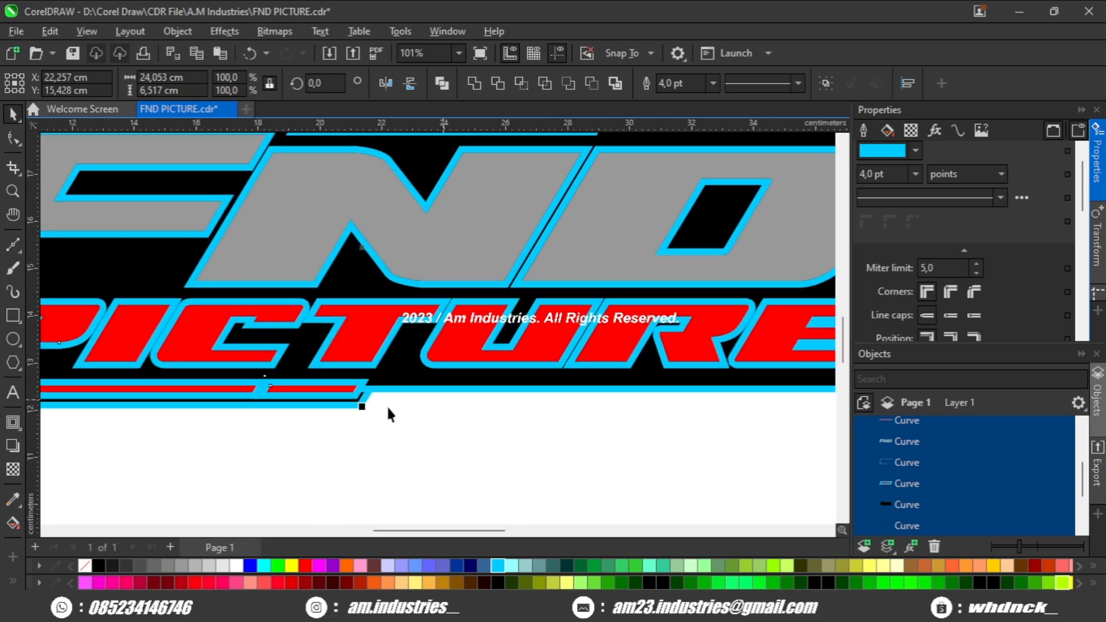
scroll(379, 405, down, 2)
click(389, 415)
scroll(634, 265, up, 2)
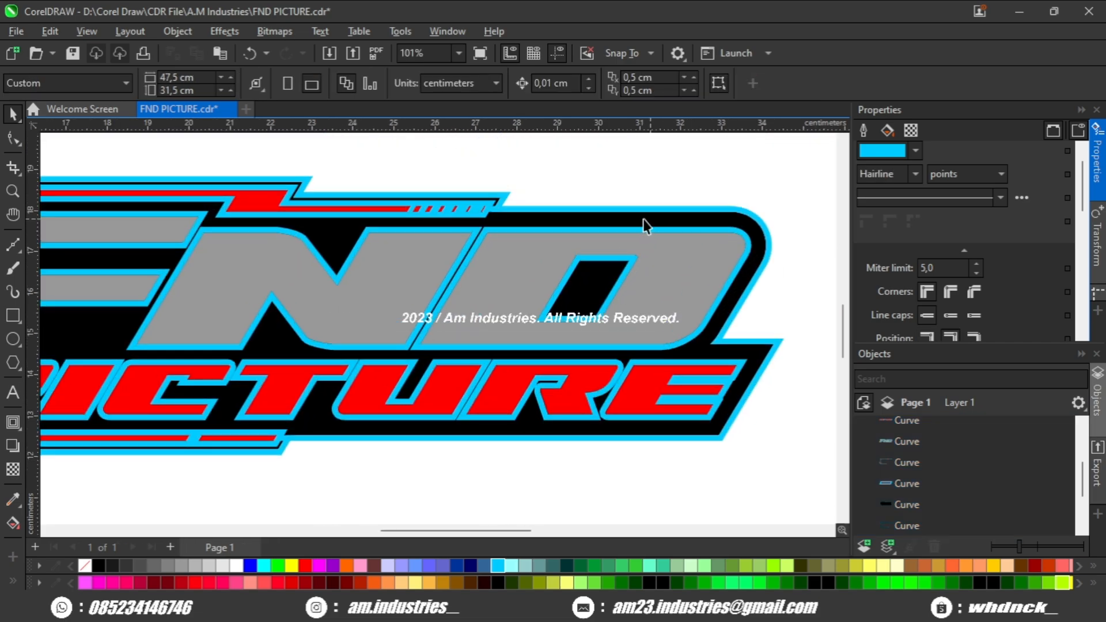
scroll(643, 225, down, 6)
drag(512, 327, 519, 327)
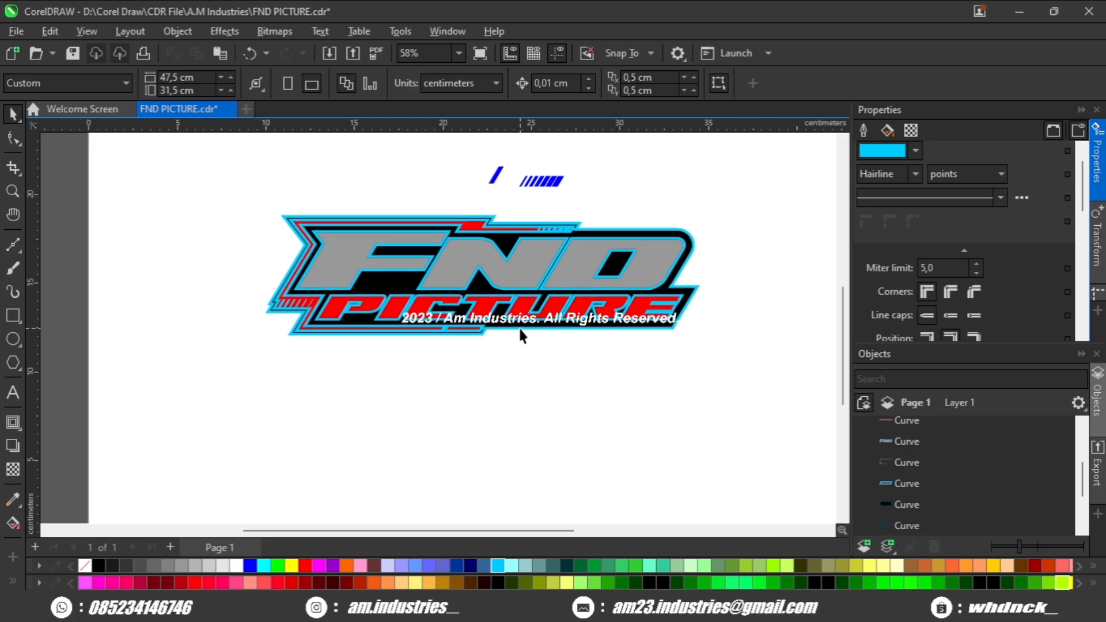
Step: Undo the cyan 4 pt outline on the logo pieces and the trial move of the black contour
key(ctrl+z)
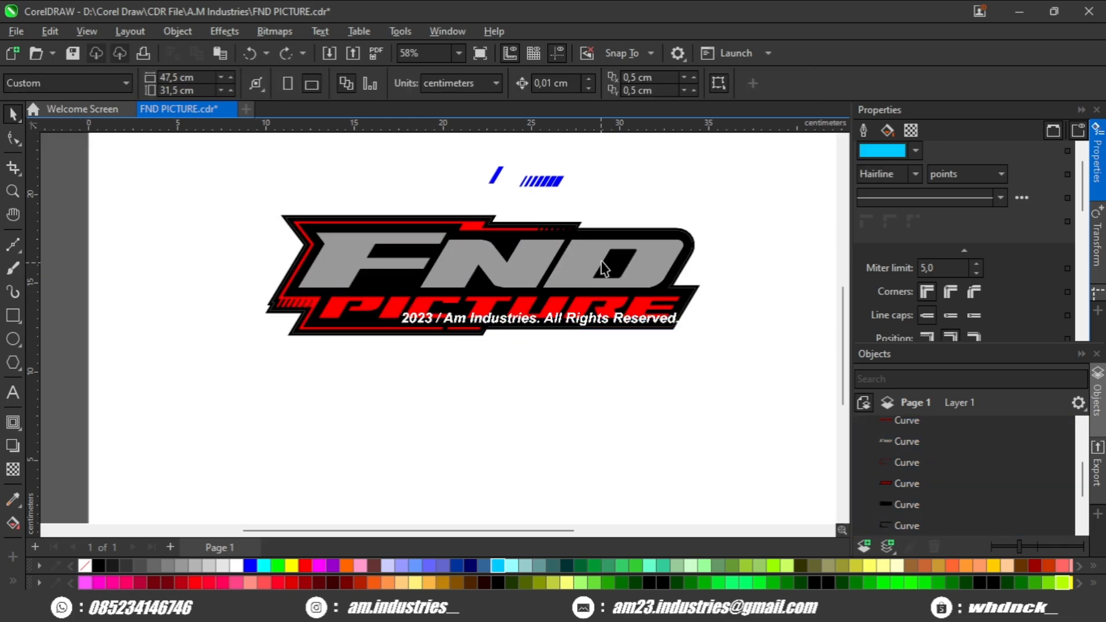
scroll(599, 253, up, 1)
drag(570, 226, 592, 196)
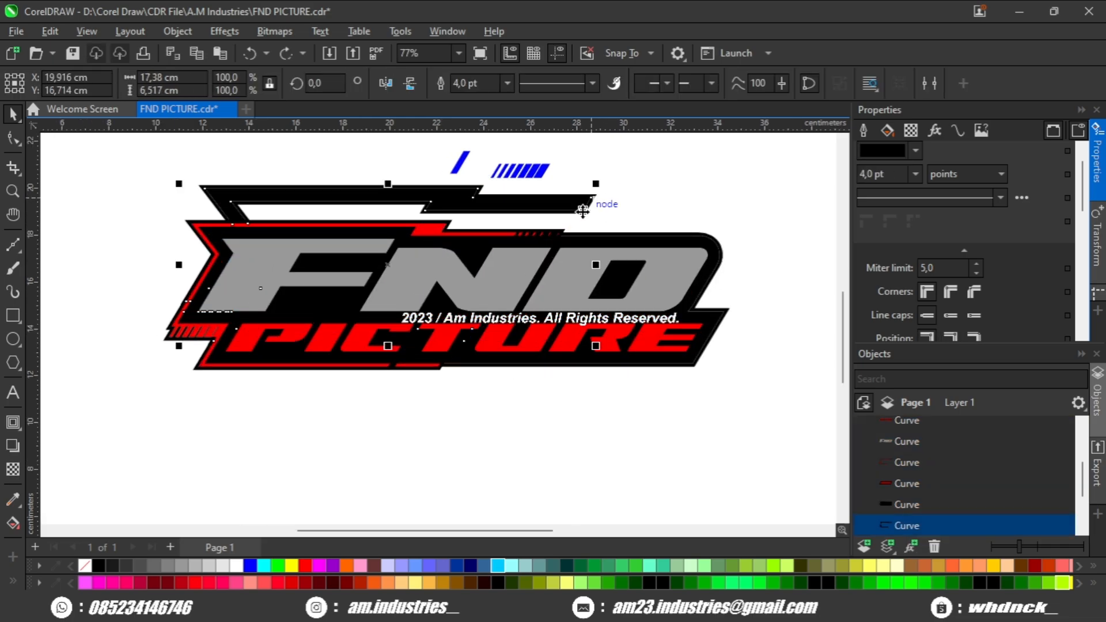
key(ctrl+z)
key(ctrl+z)
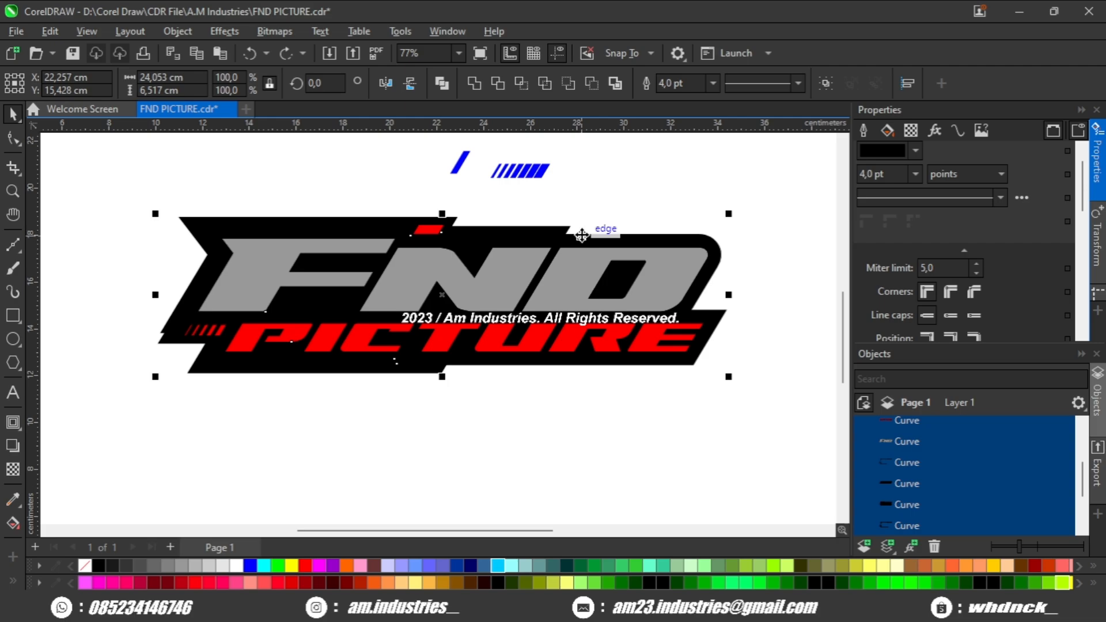
drag(561, 232, 593, 217)
key(ctrl+z)
key(ctrl+z)
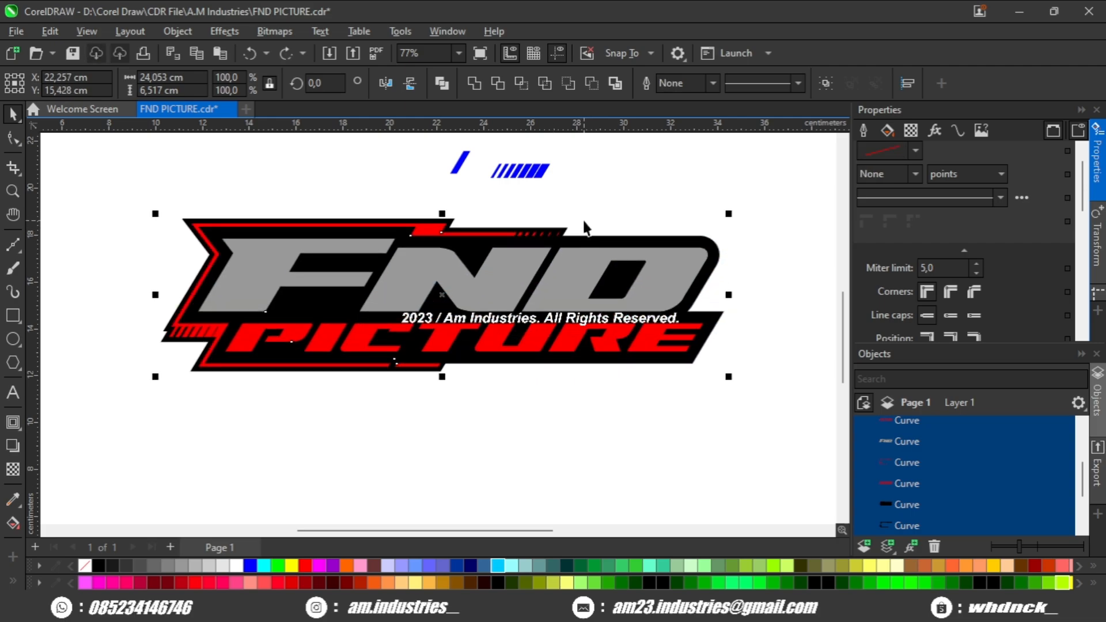
key(ctrl+z)
key(ctrl+z)
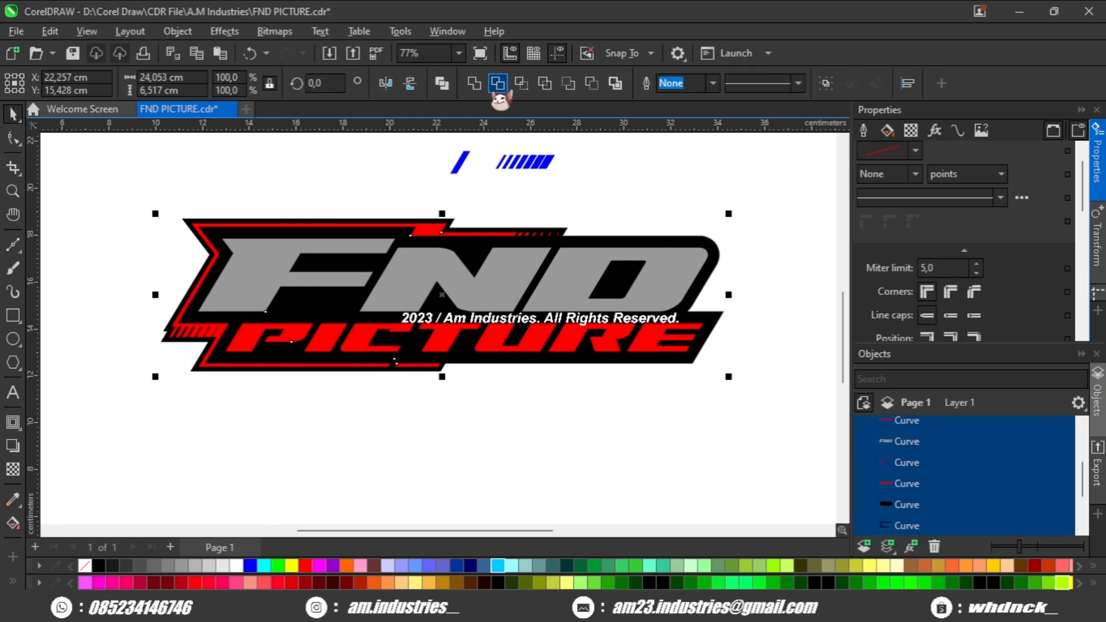
Step: Create a boundary shape around the whole logo with a 4 pt cyan outline and send it to the back
click(615, 83)
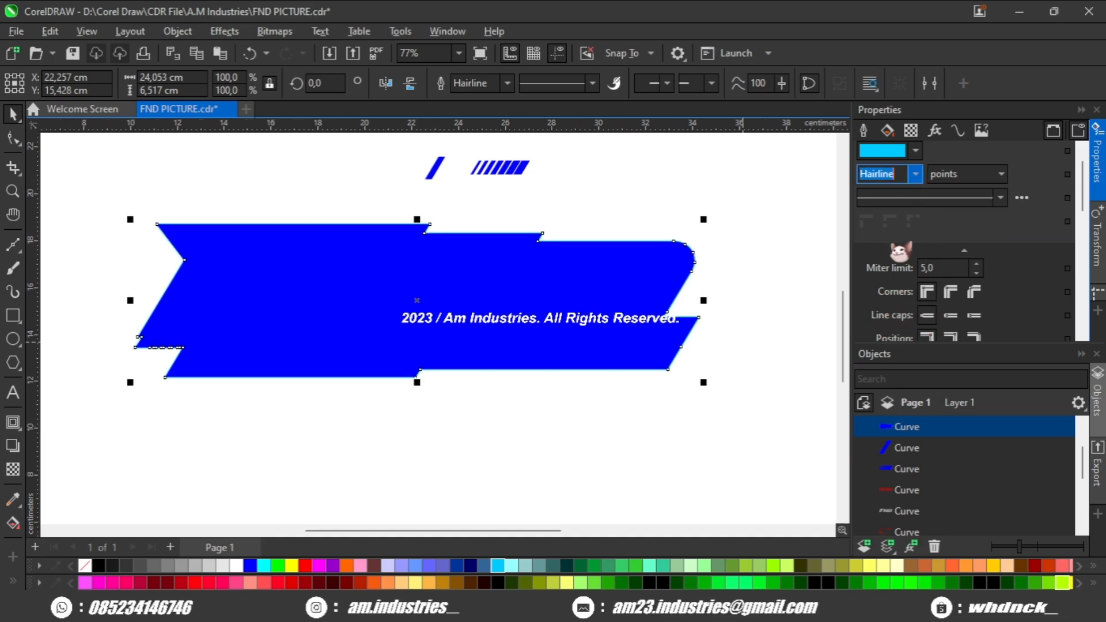
click(893, 431)
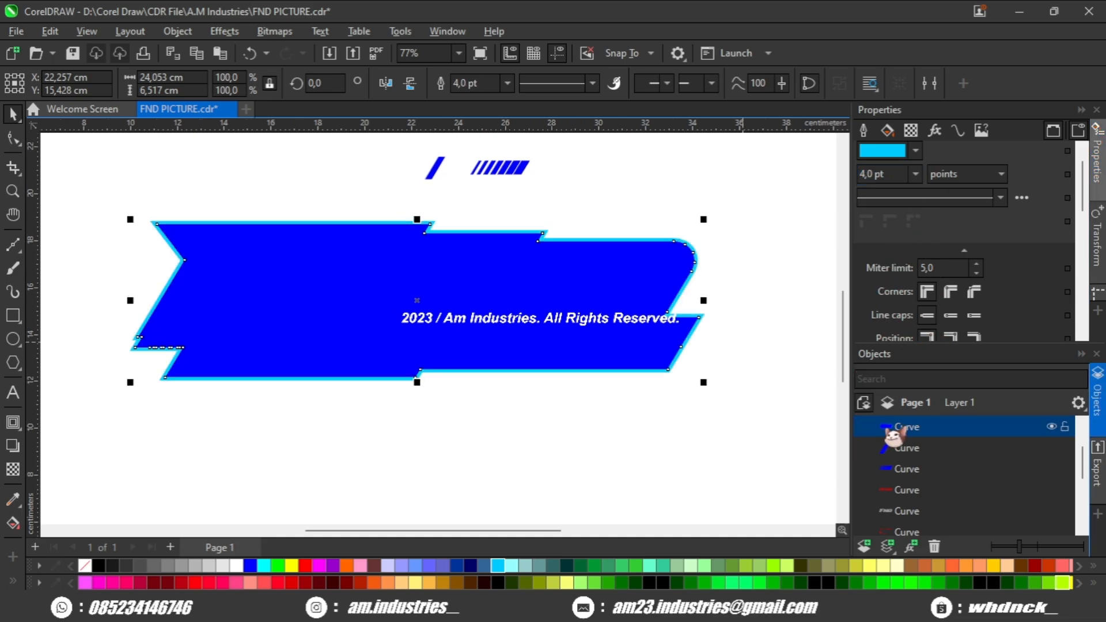
key(shift+Page_Down)
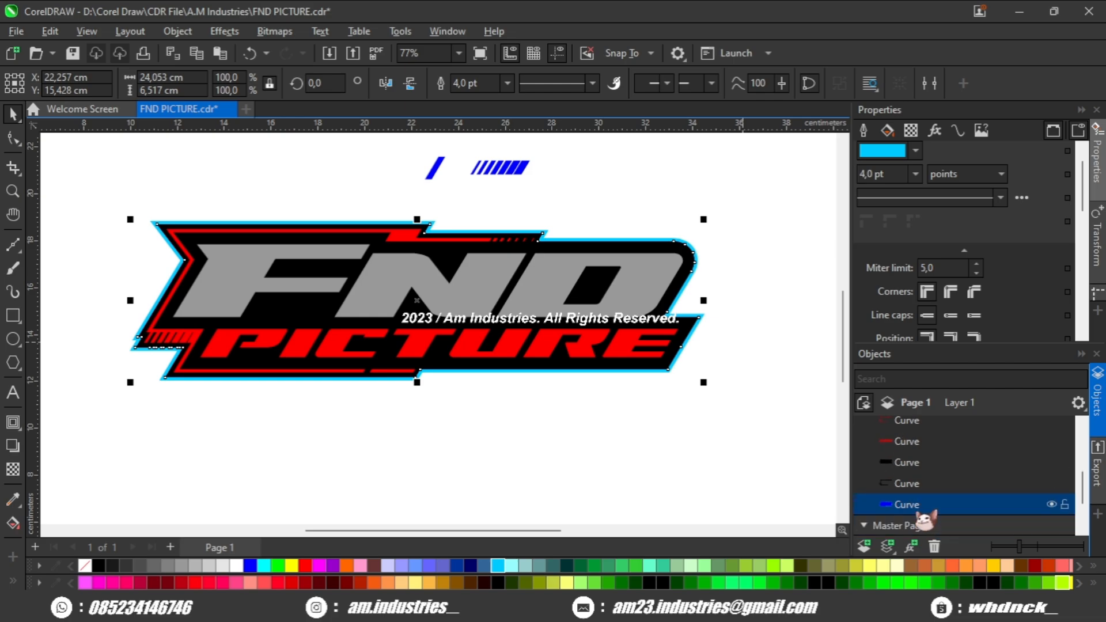
Step: Convert the boundary's cyan outline to an object and delete the blue filled shape
key(ctrl+shift+q)
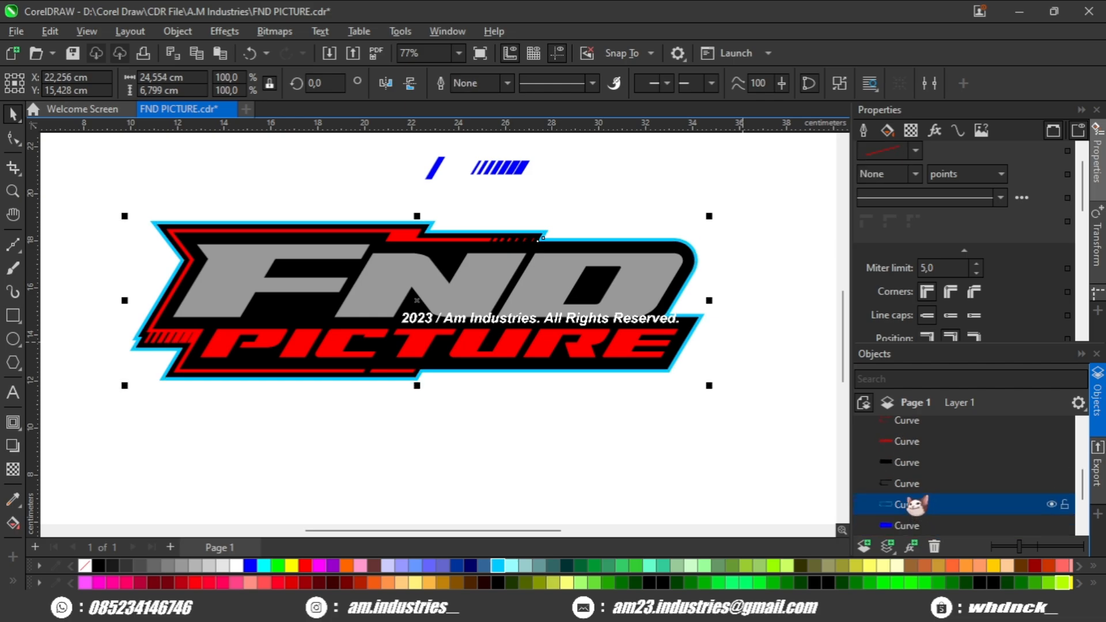
key(Delete)
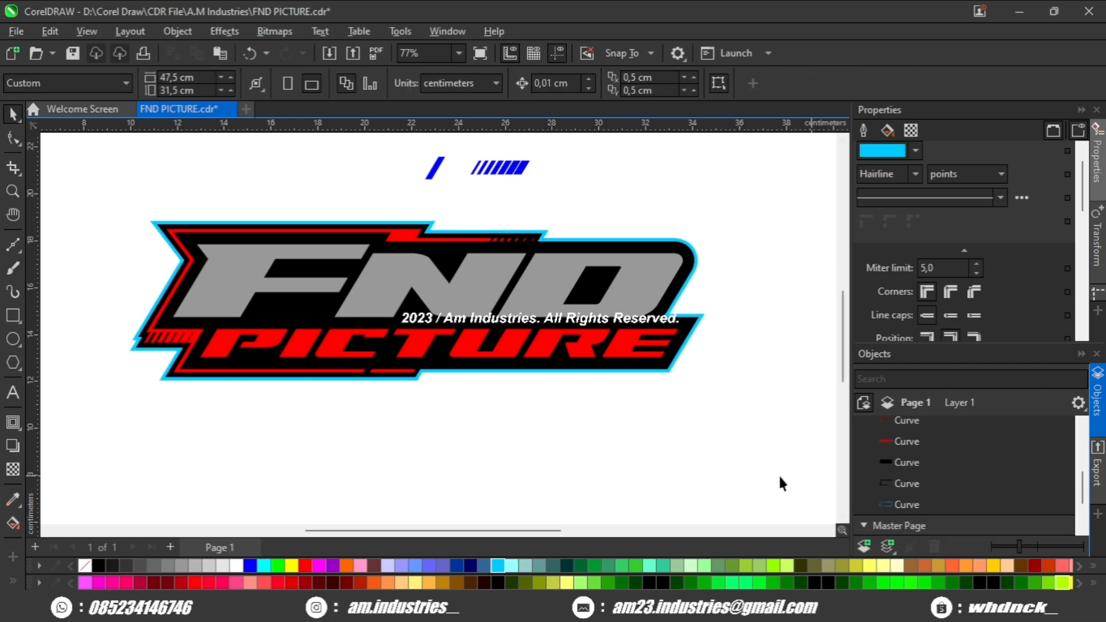
scroll(572, 426, up, 2)
scroll(627, 403, down, 1)
scroll(627, 394, up, 1)
scroll(627, 394, down, 2)
scroll(455, 338, up, 2)
scroll(438, 341, down, 2)
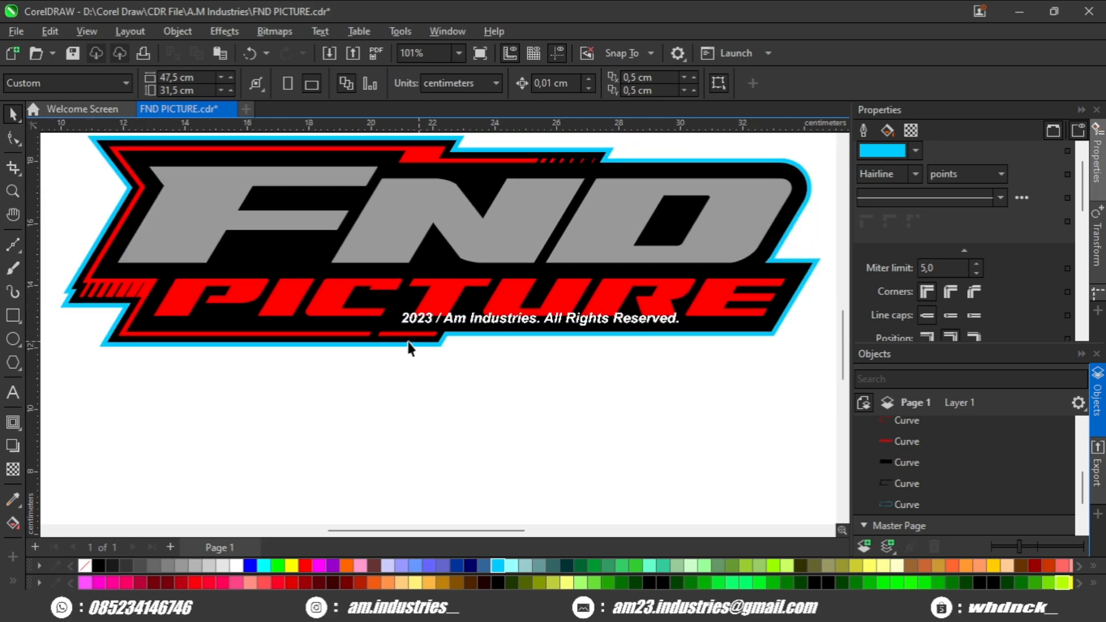
Step: Duplicate the blue slanted stripes and place the copy against the logo's lower black edge beneath T and U of PICTURE
scroll(409, 345, down, 3)
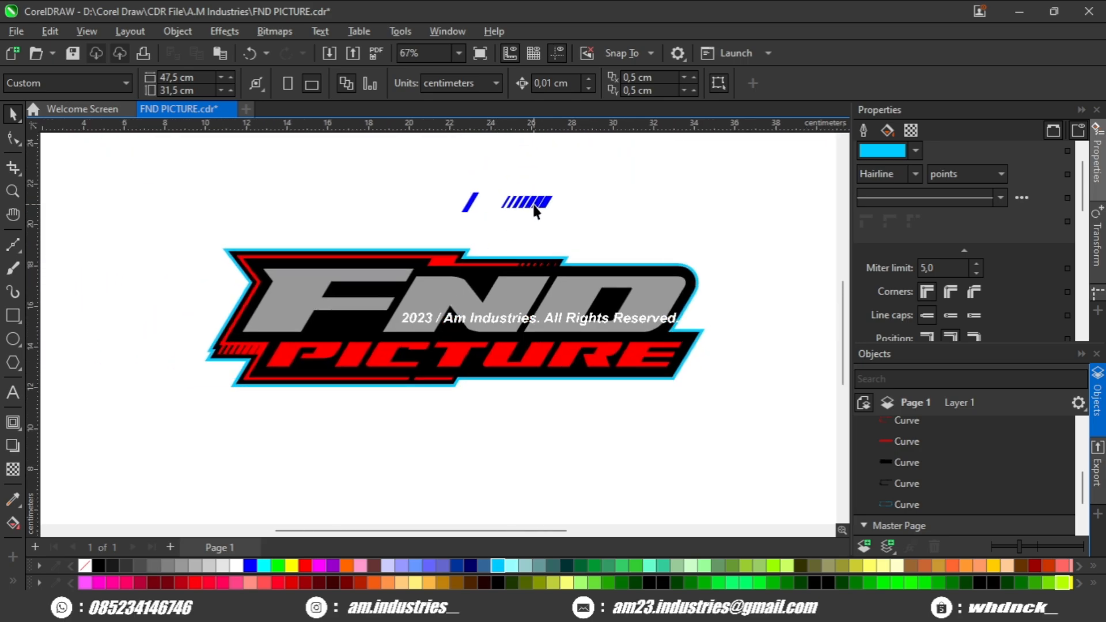
click(534, 205)
key(ctrl+d)
drag(530, 212, 500, 395)
scroll(500, 395, up, 4)
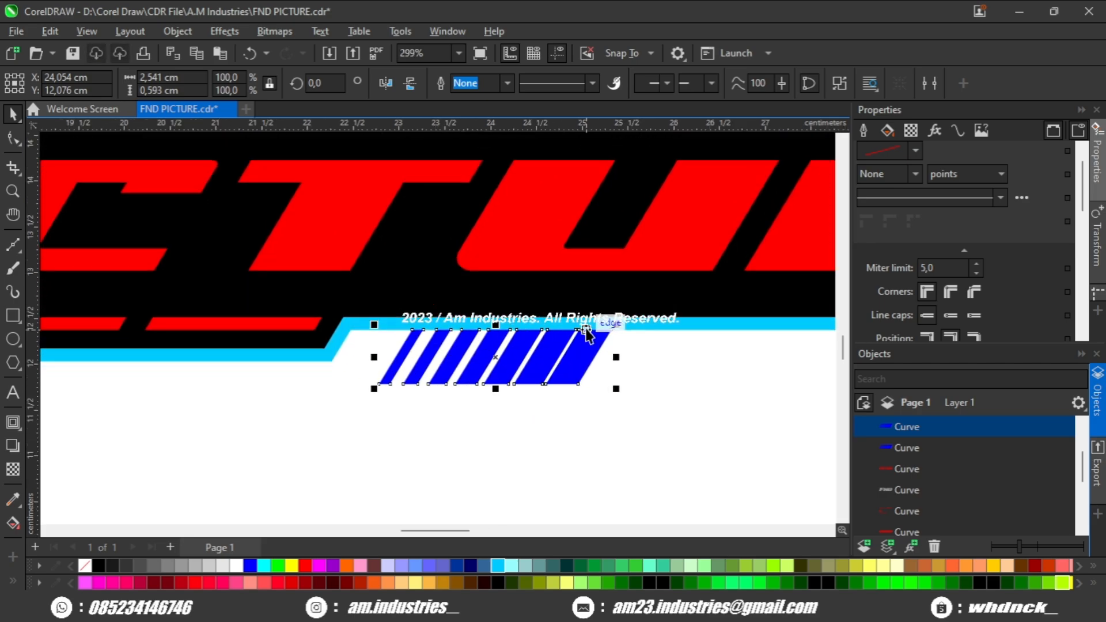
drag(579, 329, 583, 317)
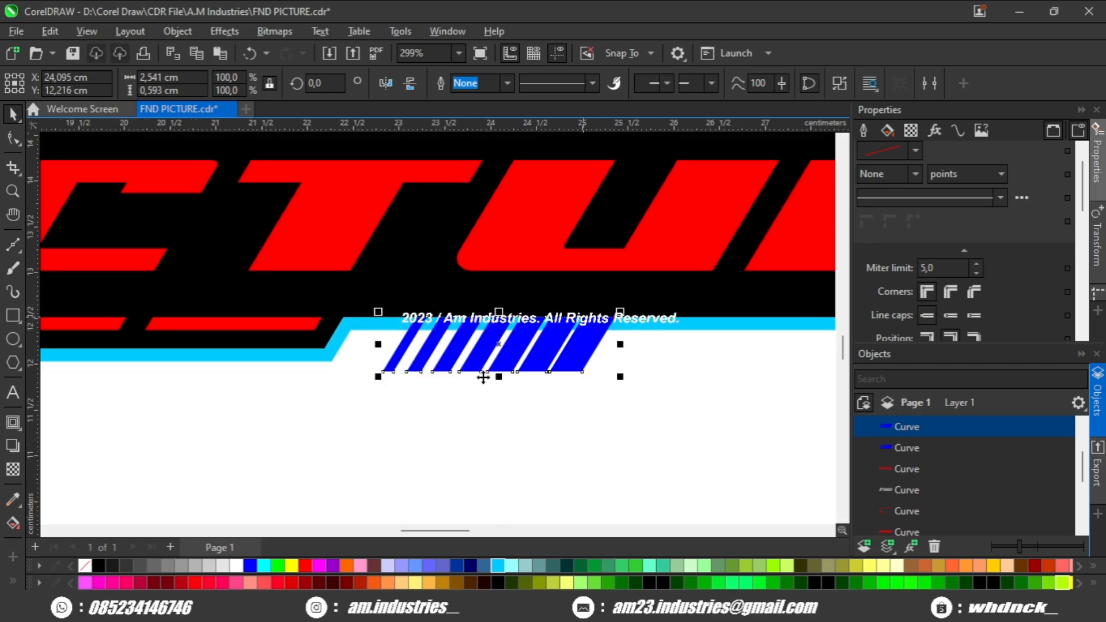
Step: Add a horizontal guideline along the cyan outline's lowest edge and move the lower blue stripes beneath U and R of PICTURE
scroll(314, 328, up, 1)
drag(317, 124, 297, 372)
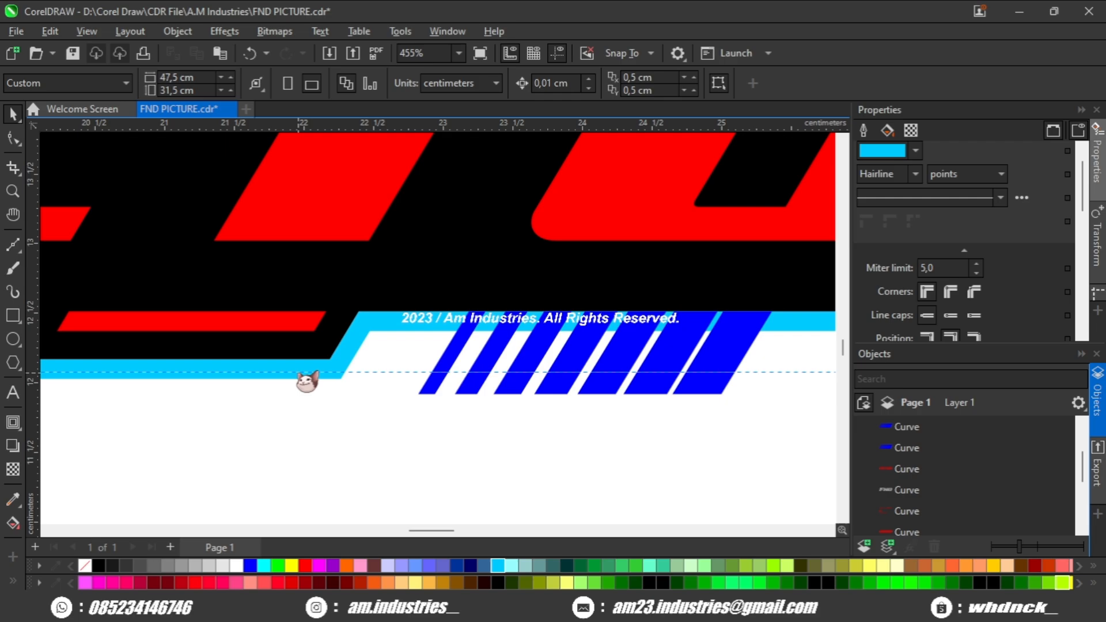
scroll(511, 398, down, 6)
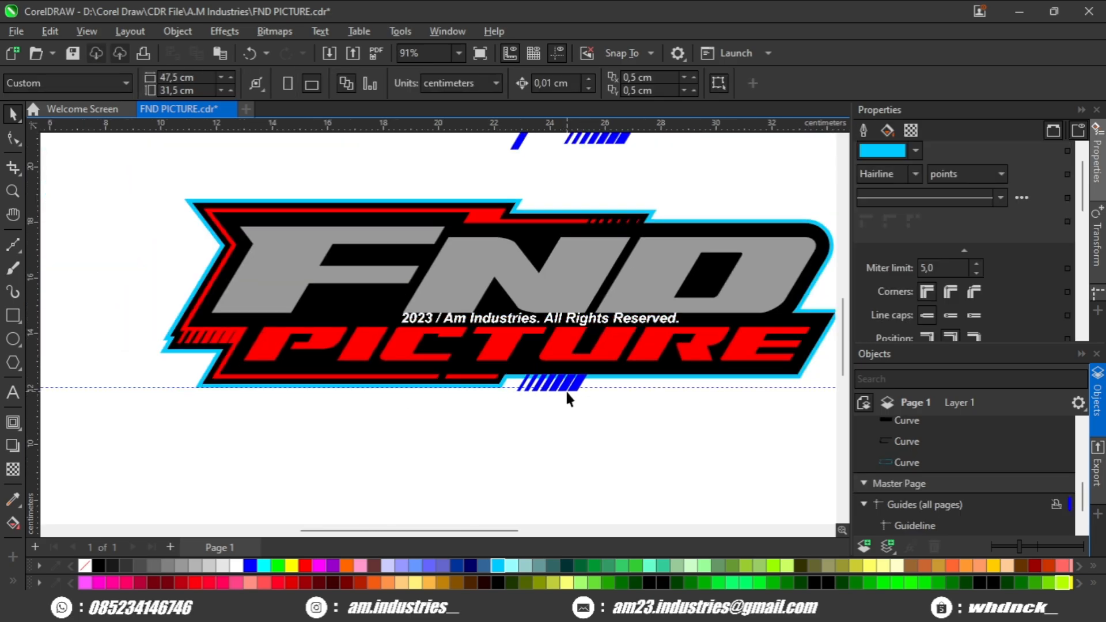
click(578, 386)
scroll(578, 386, up, 2)
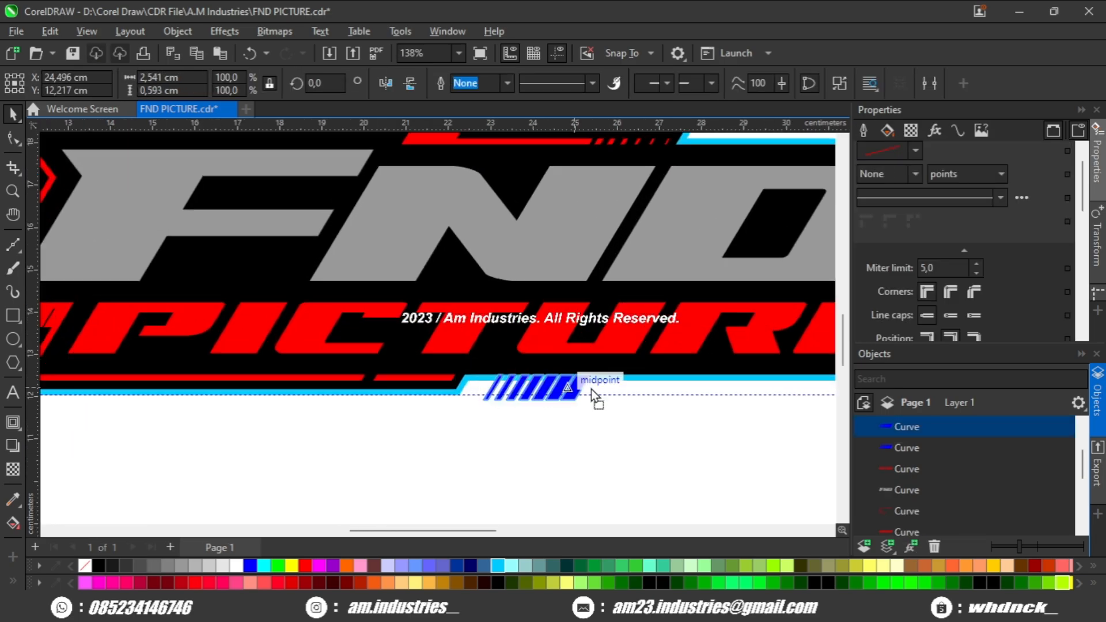
drag(589, 383, 679, 388)
scroll(700, 386, up, 3)
mouse_move(685, 394)
mouse_down()
mouse_move(721, 399)
mouse_move(704, 395)
mouse_up()
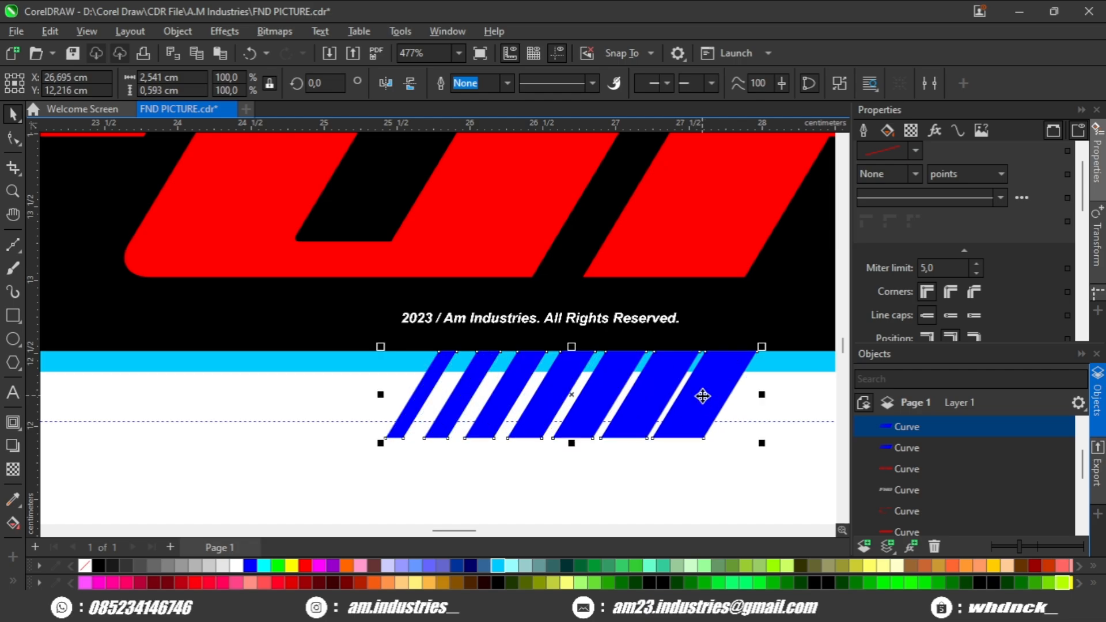
scroll(686, 446, down, 2)
click(687, 449)
scroll(625, 434, down, 2)
Step: Extend the cyan outline's thick lower band rightward along the guideline until it meets the blue stripes by moving its step nodes
click(379, 410)
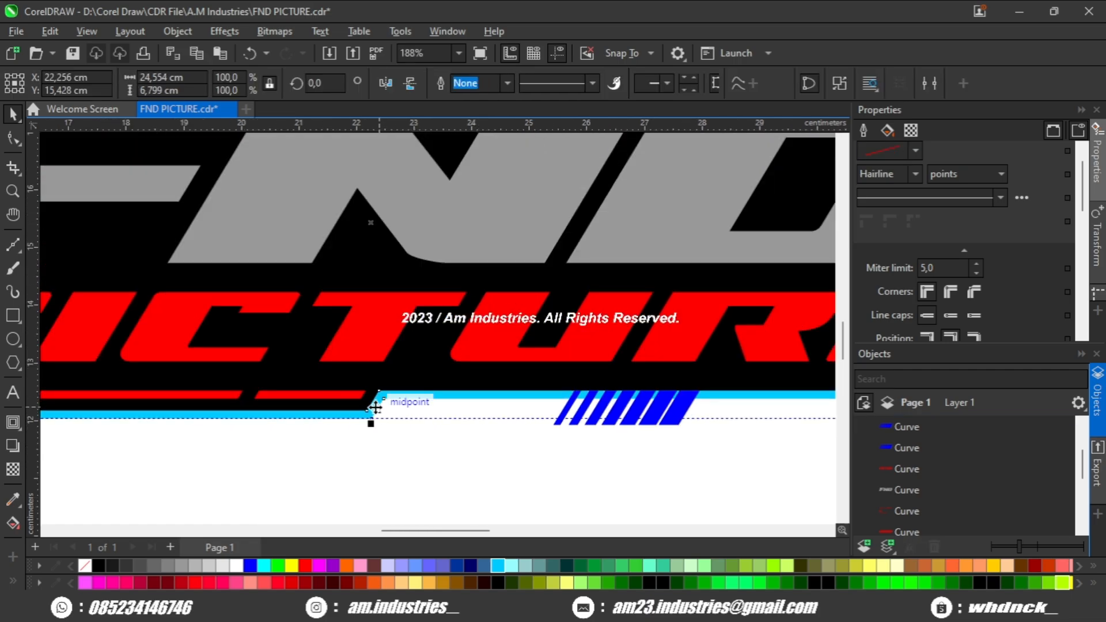
click(12, 139)
scroll(389, 348, down, 3)
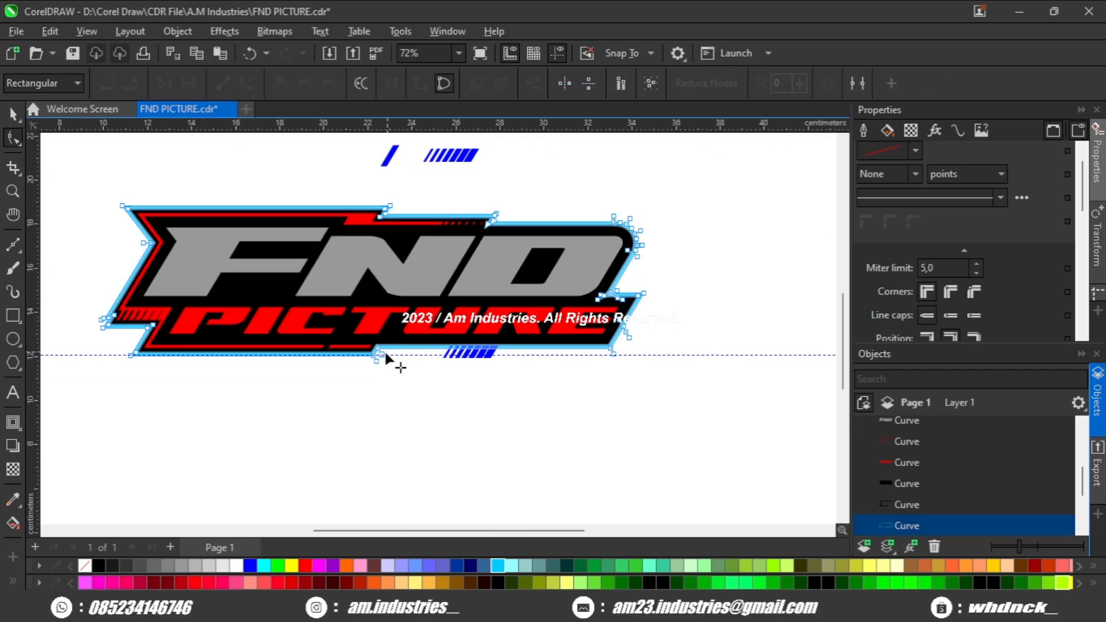
scroll(384, 351, up, 3)
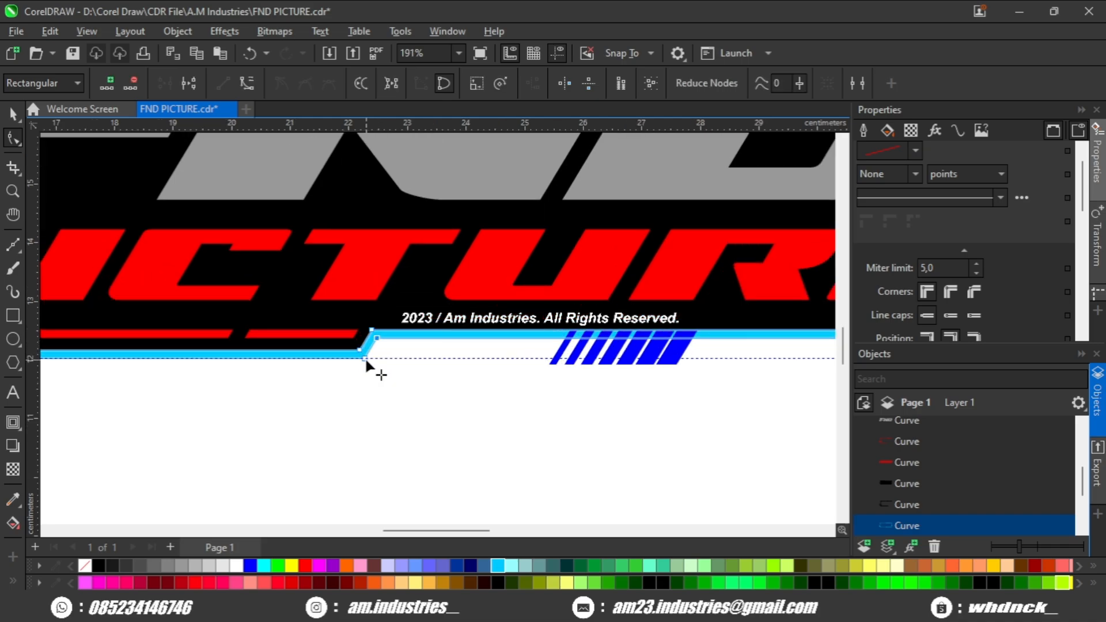
drag(366, 355, 666, 374)
scroll(666, 373, down, 1)
key(space)
click(602, 395)
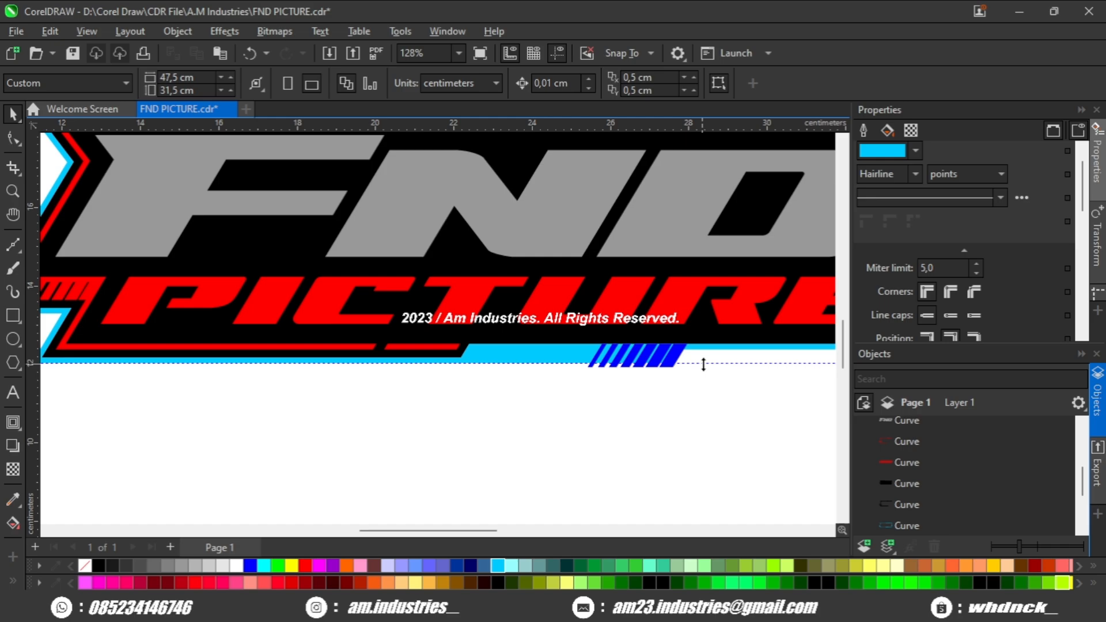
Step: Lower the blue stripes so their top edge lines up with the thin cyan outline's lower edge
scroll(687, 362, up, 2)
click(655, 361)
scroll(655, 362, up, 2)
drag(649, 318, 661, 339)
scroll(654, 381, down, 1)
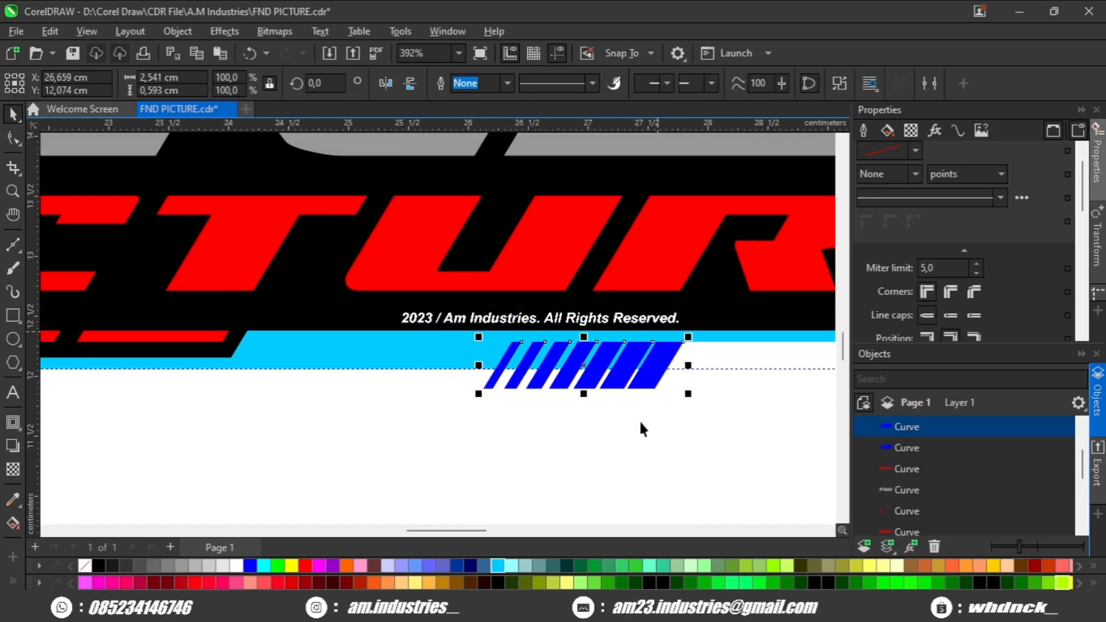
click(633, 428)
Step: Move the blue stripes and the end nodes of the thick cyan band together leftward, to beneath T and U of PICTURE
scroll(592, 416, down, 1)
click(555, 396)
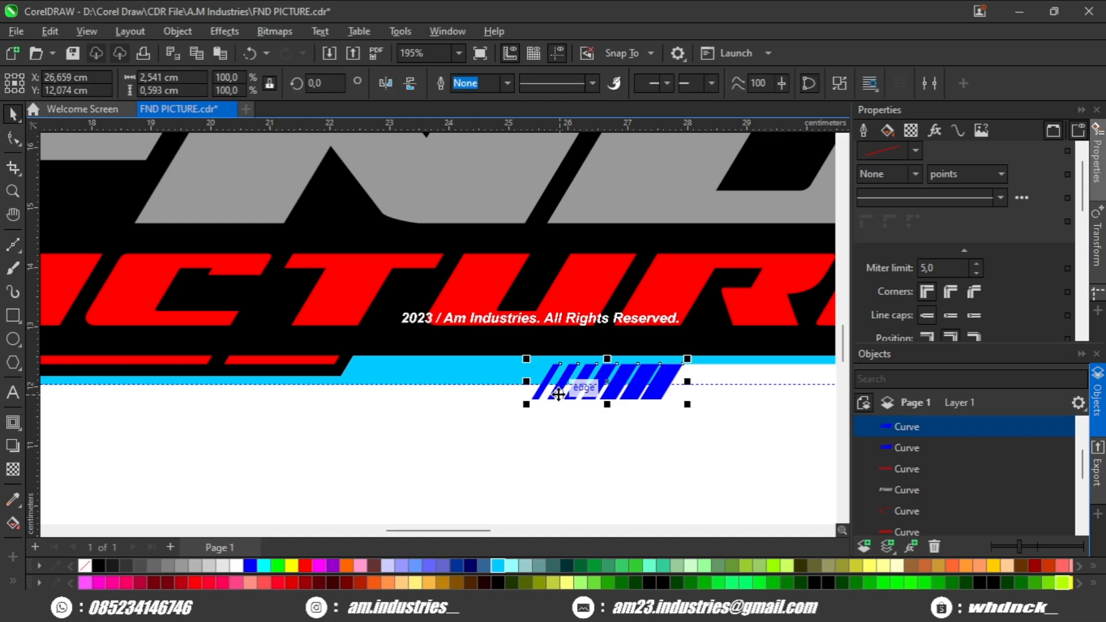
click(567, 416)
scroll(575, 409, down, 2)
scroll(613, 397, up, 1)
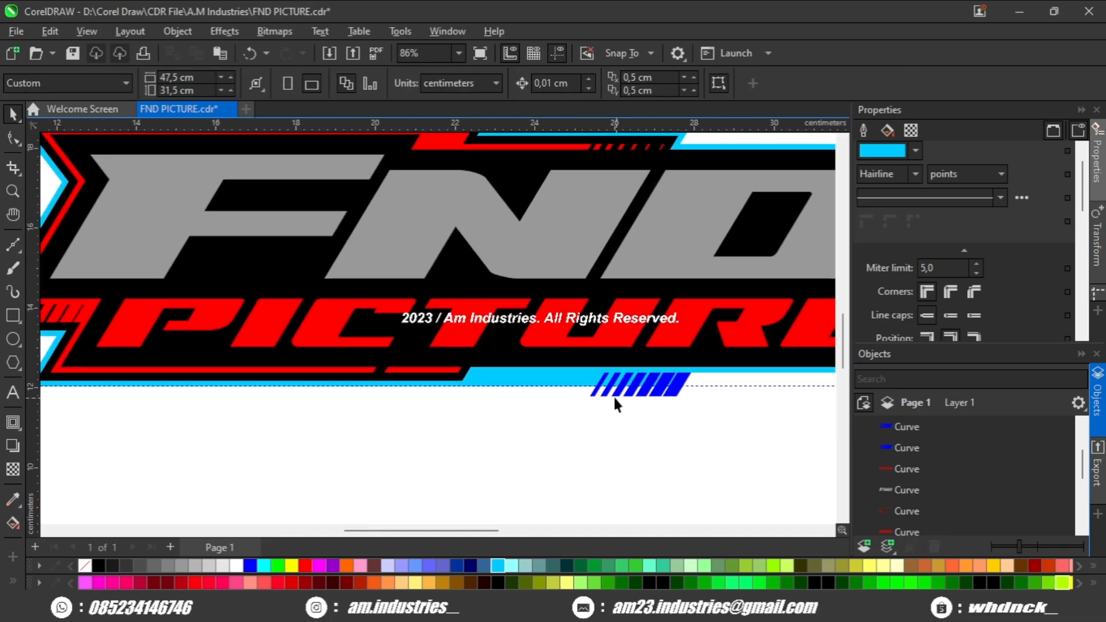
click(14, 140)
scroll(642, 389, up, 1)
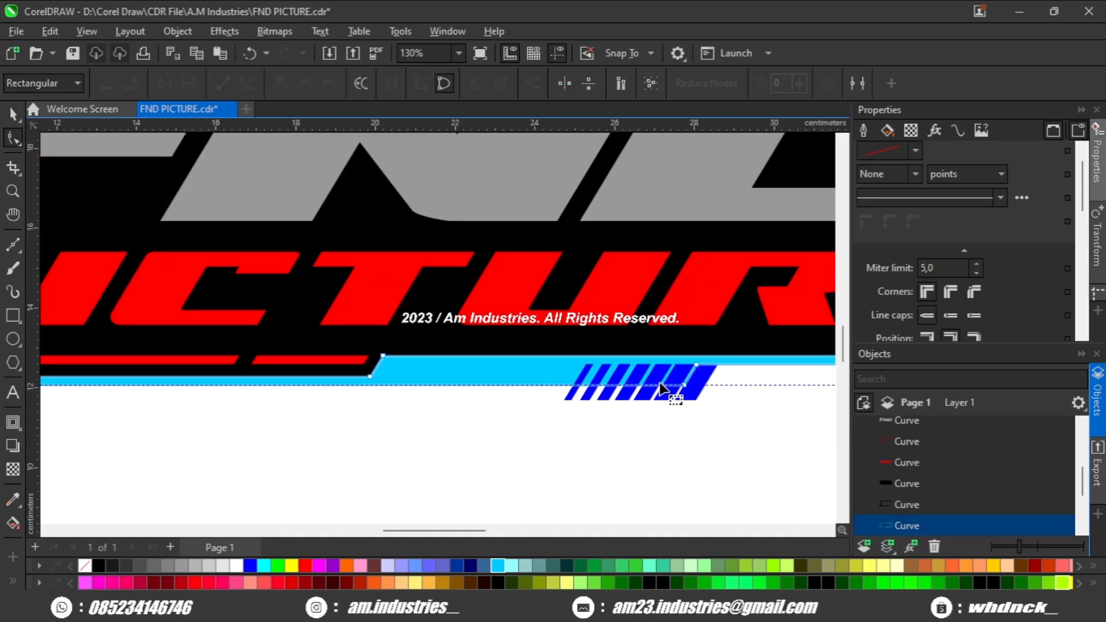
shift+click(687, 389)
scroll(717, 380, up, 1)
drag(756, 454, 475, 347)
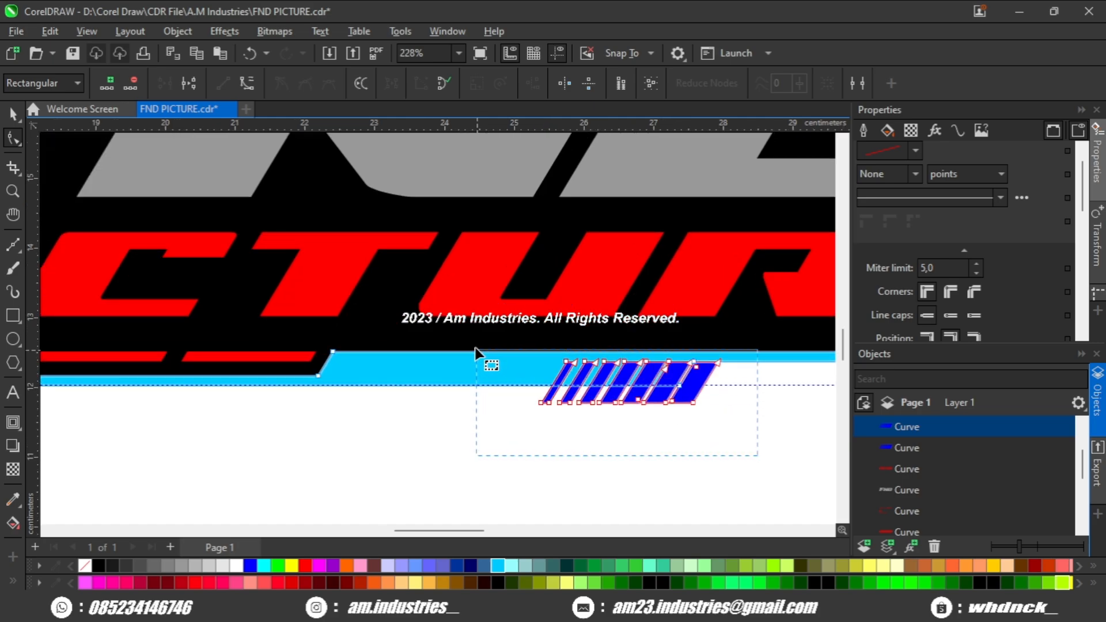
scroll(557, 373, up, 2)
scroll(559, 380, up, 1)
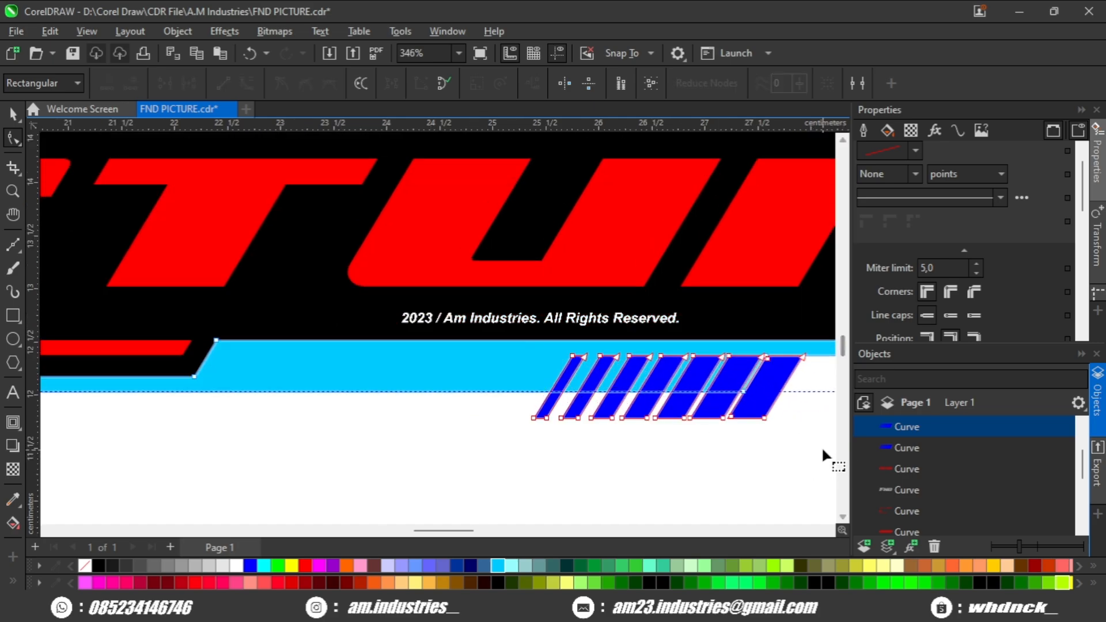
drag(546, 309, 548, 310)
drag(570, 356, 326, 358)
scroll(398, 374, down, 2)
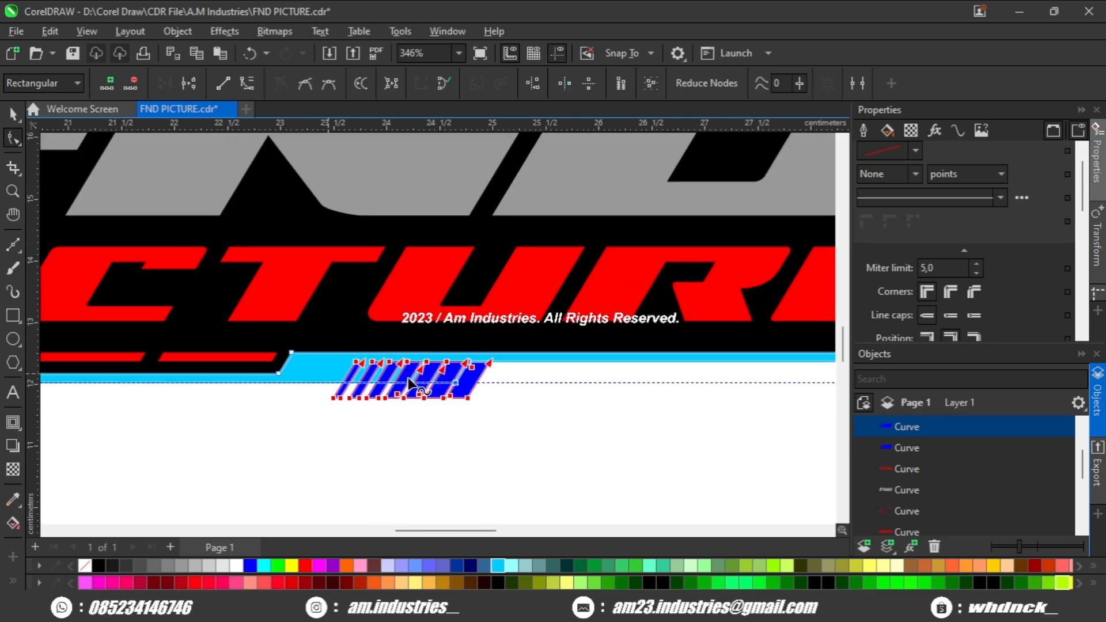
key(space)
click(403, 433)
scroll(403, 433, down, 3)
drag(396, 416, 435, 394)
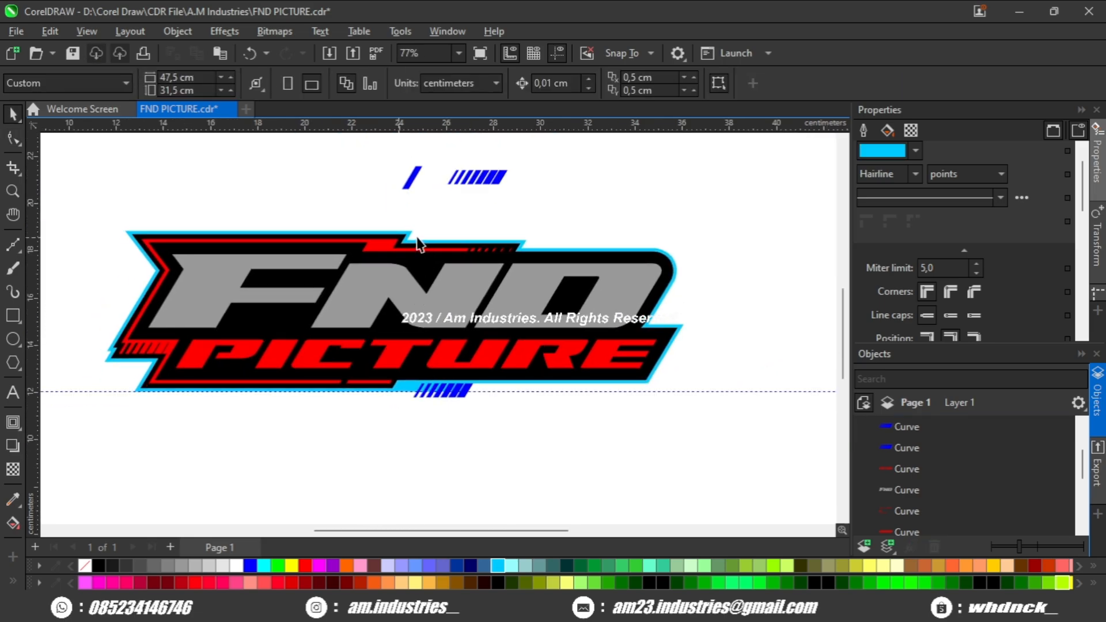
Step: Cut the blue stripes out of the cyan outline with Back Minus Front
scroll(418, 238, up, 1)
scroll(369, 501, up, 1)
click(545, 461)
scroll(447, 461, up, 2)
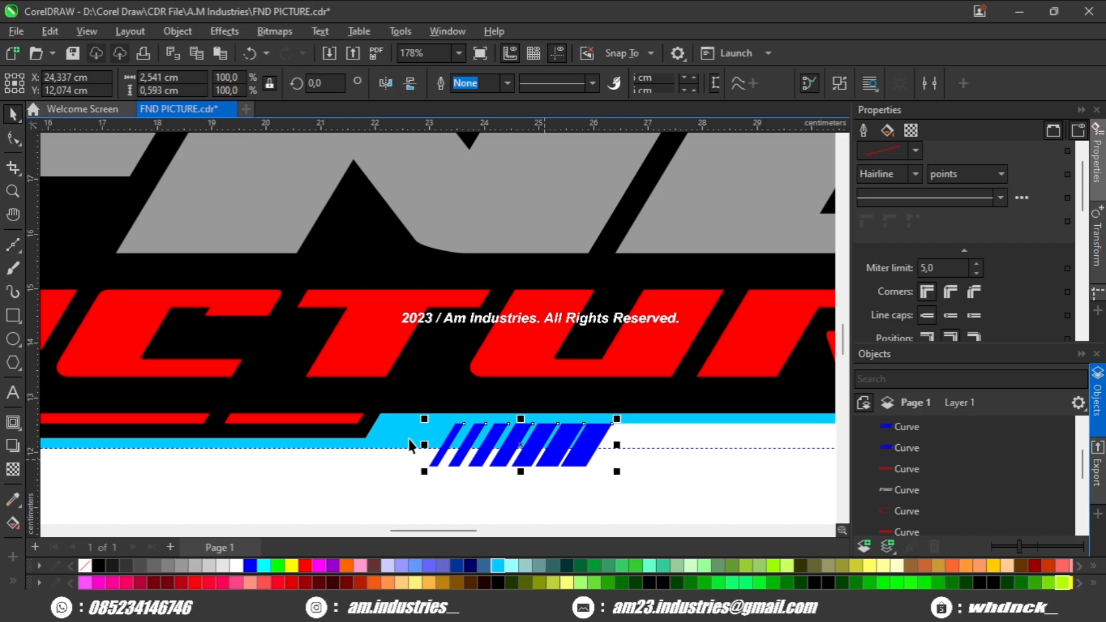
shift+click(410, 444)
scroll(489, 345, down, 3)
click(594, 86)
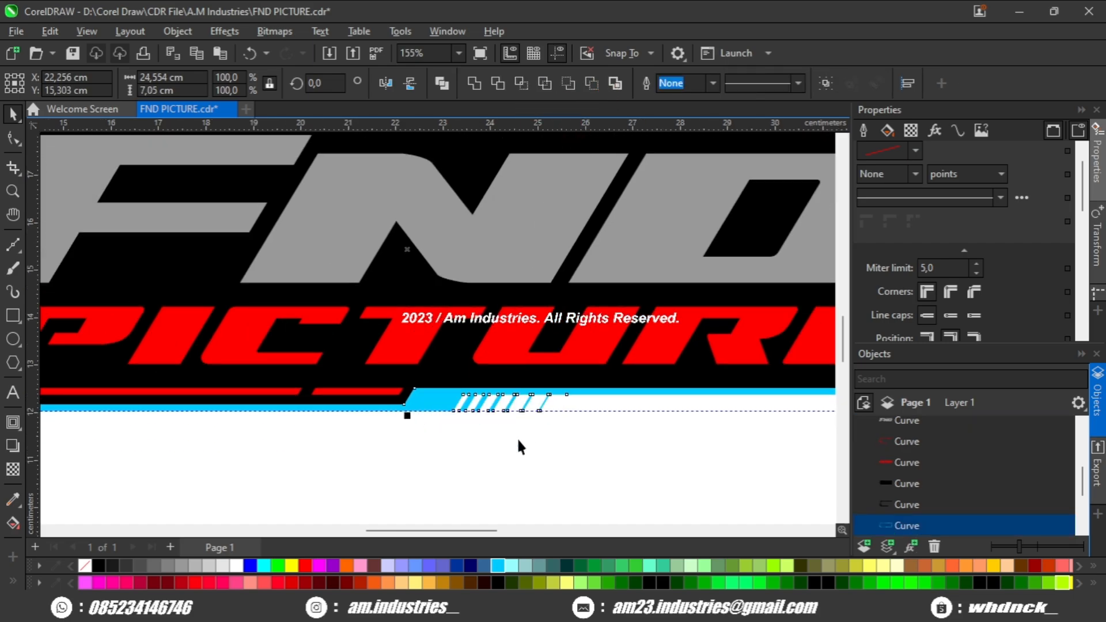
scroll(517, 447, down, 2)
click(513, 444)
scroll(490, 421, up, 2)
scroll(517, 411, down, 2)
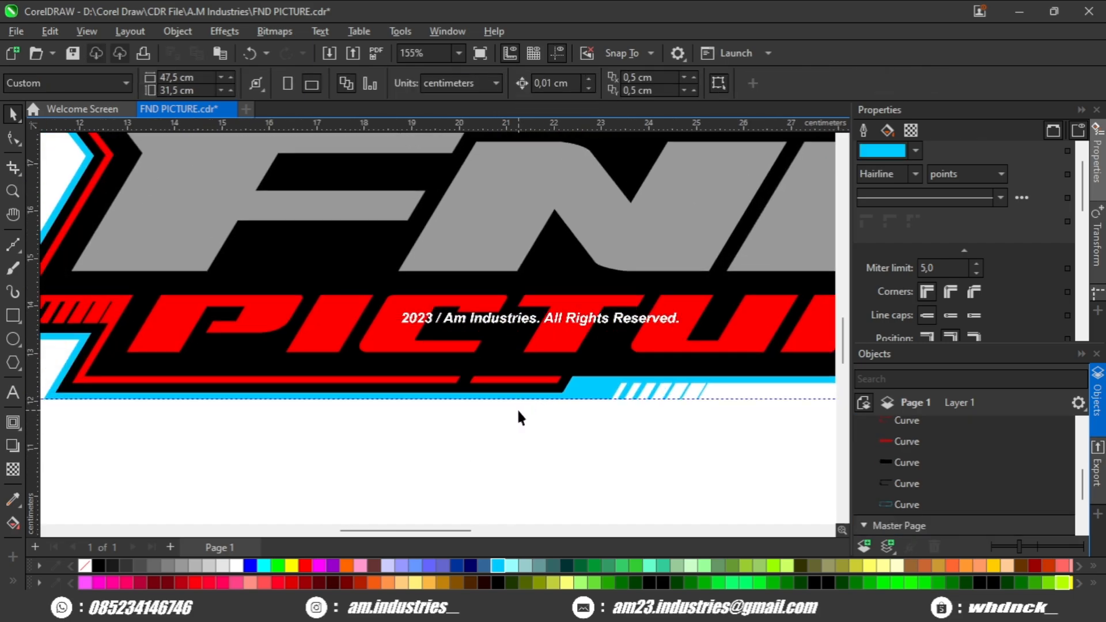
scroll(438, 418, up, 1)
scroll(397, 398, down, 1)
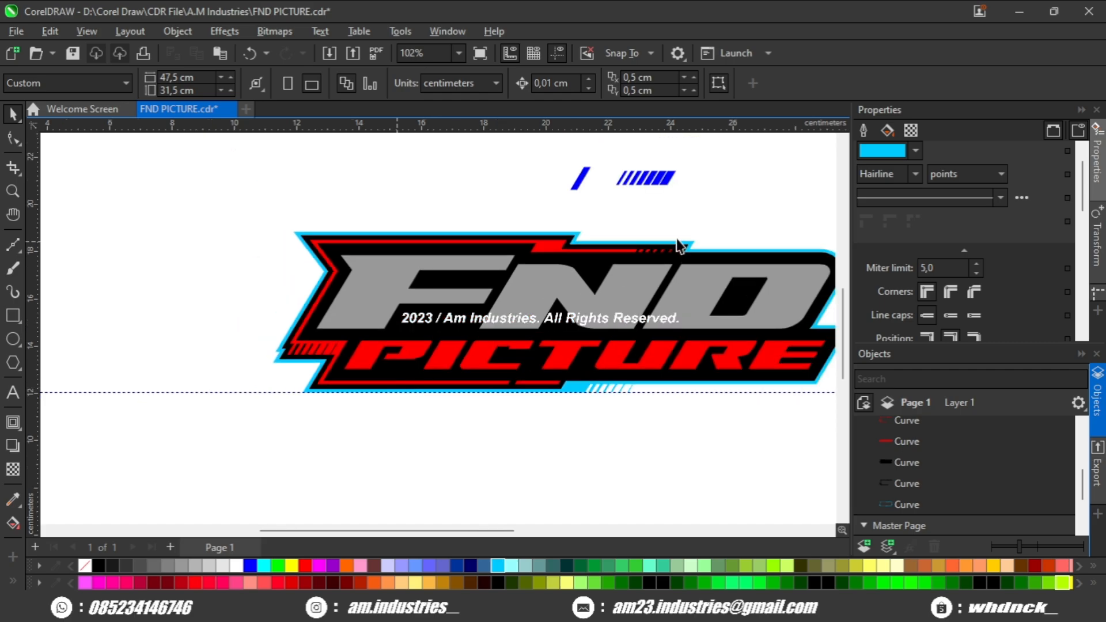
Step: Duplicate the remaining blue stripes from above the logo to below PICTURE and mirror the copy horizontally
click(664, 184)
scroll(634, 250, left, 1)
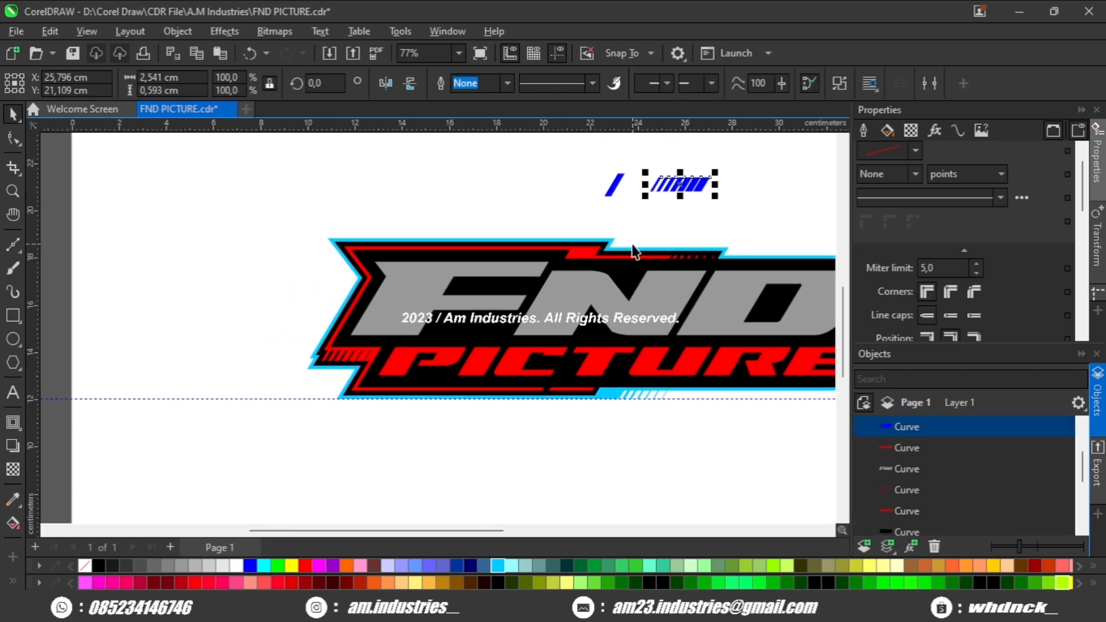
drag(714, 190, 486, 437)
scroll(455, 424, up, 3)
click(382, 85)
scroll(369, 305, up, 3)
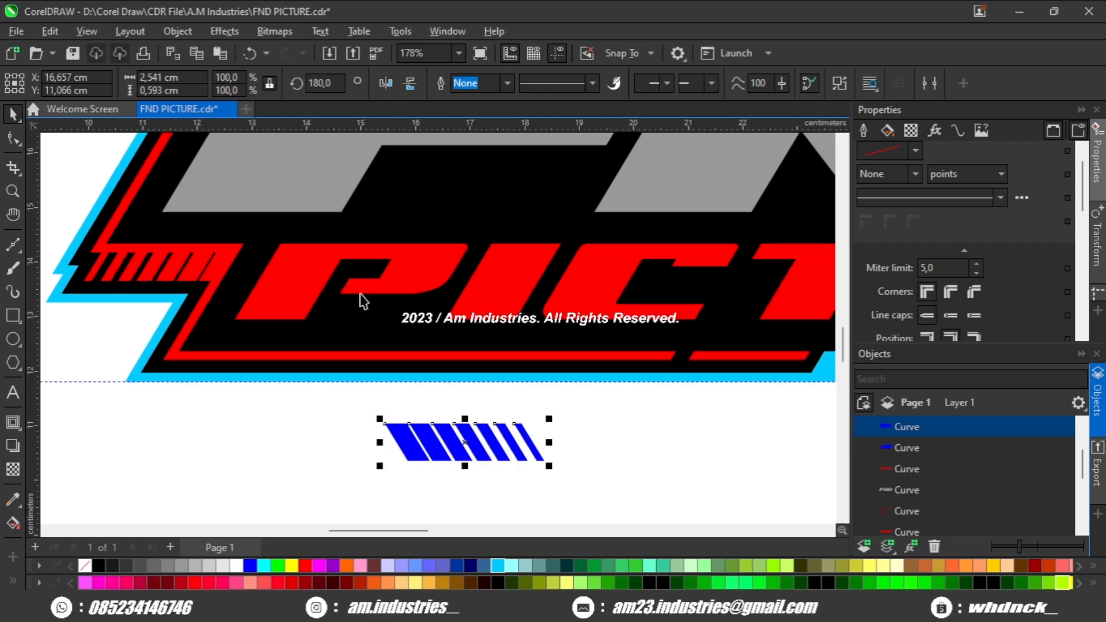
Step: Move the mirrored stripes up against the black lower edge, near the logo's lower-left corner beneath P
drag(473, 486, 419, 397)
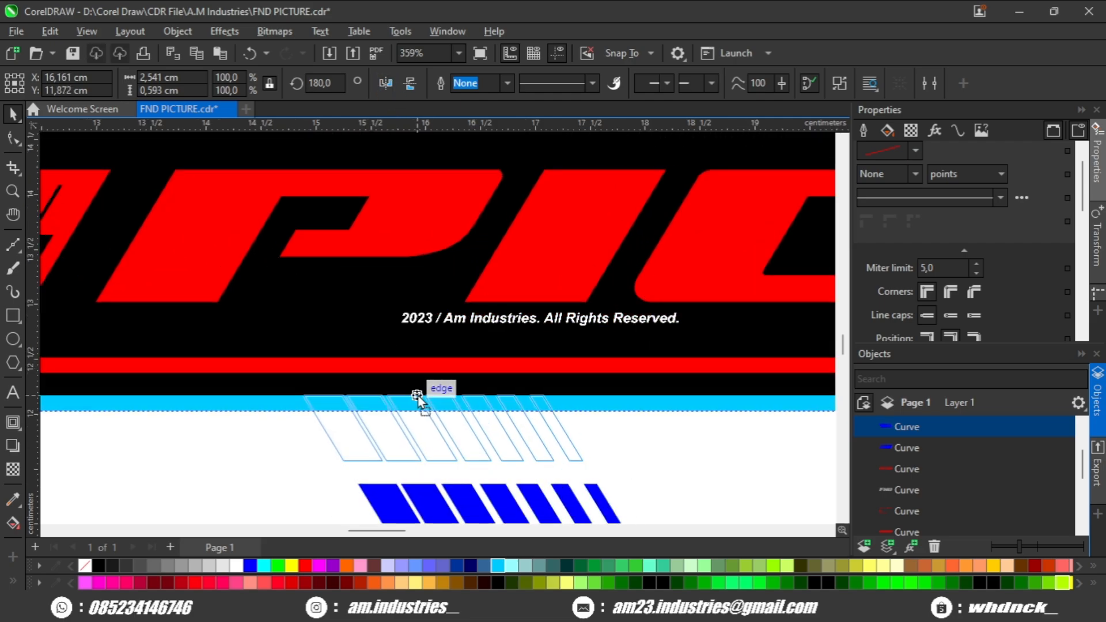
scroll(419, 397, down, 4)
scroll(443, 425, up, 3)
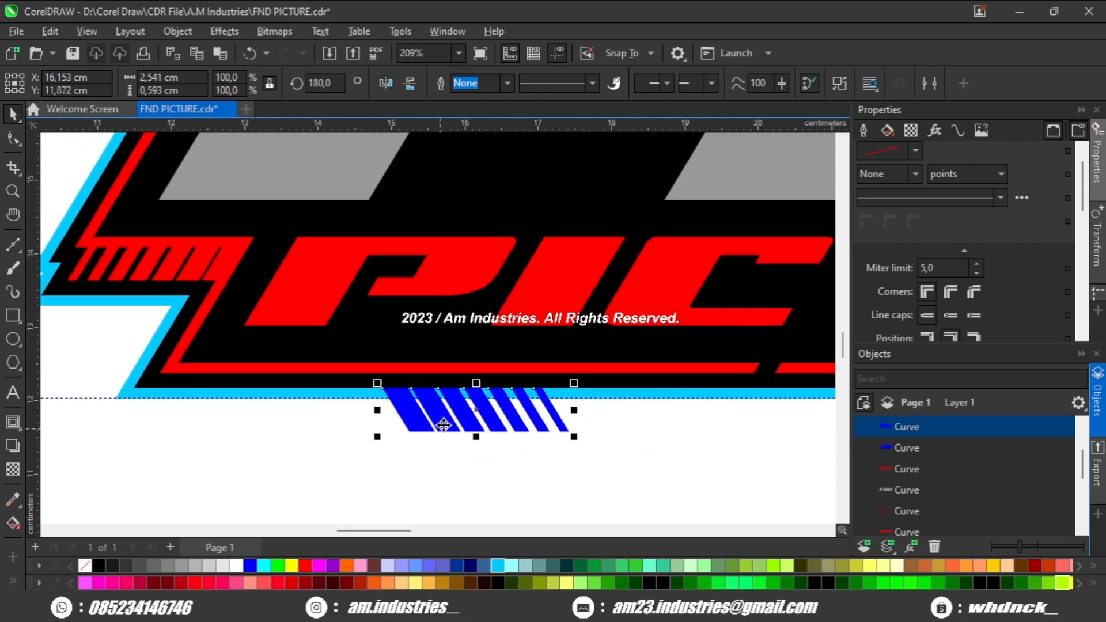
drag(441, 423, 262, 427)
scroll(263, 426, down, 3)
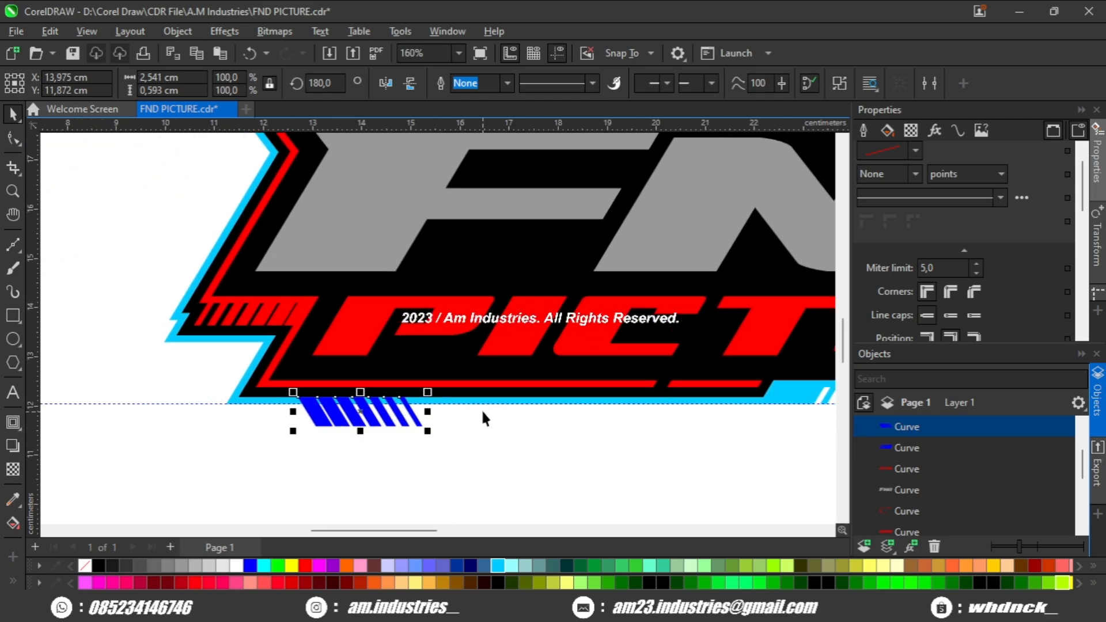
Step: Cut the mirrored stripes out of the cyan outline's lower edge with Back Minus Front
shift+click(458, 398)
click(592, 83)
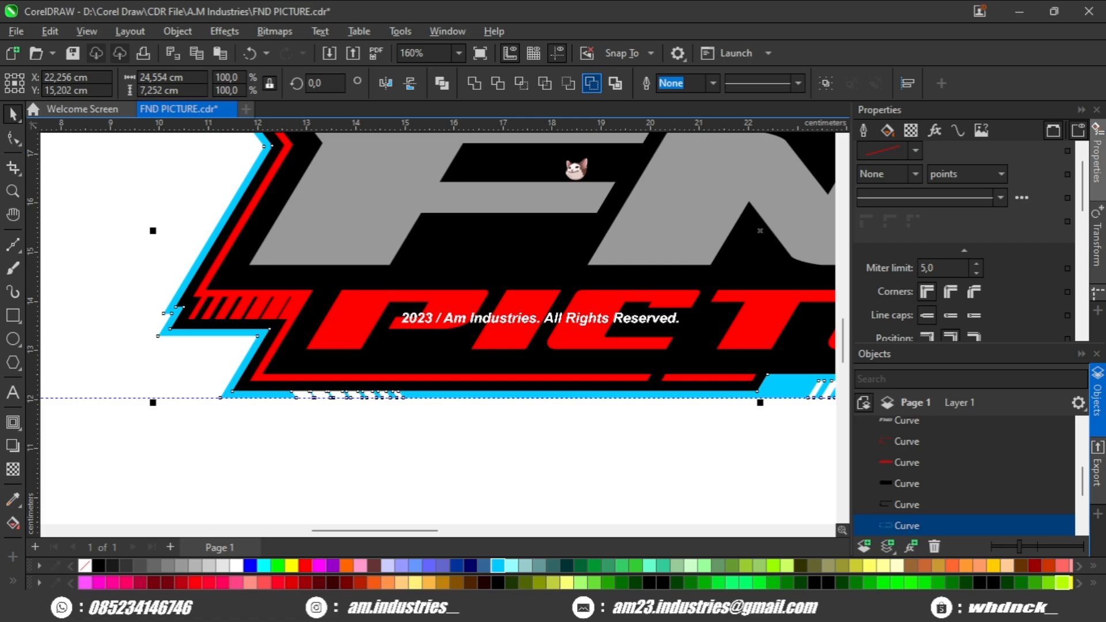
click(425, 448)
scroll(425, 449, down, 4)
drag(458, 452, 428, 421)
scroll(426, 414, down, 2)
drag(531, 406, 463, 405)
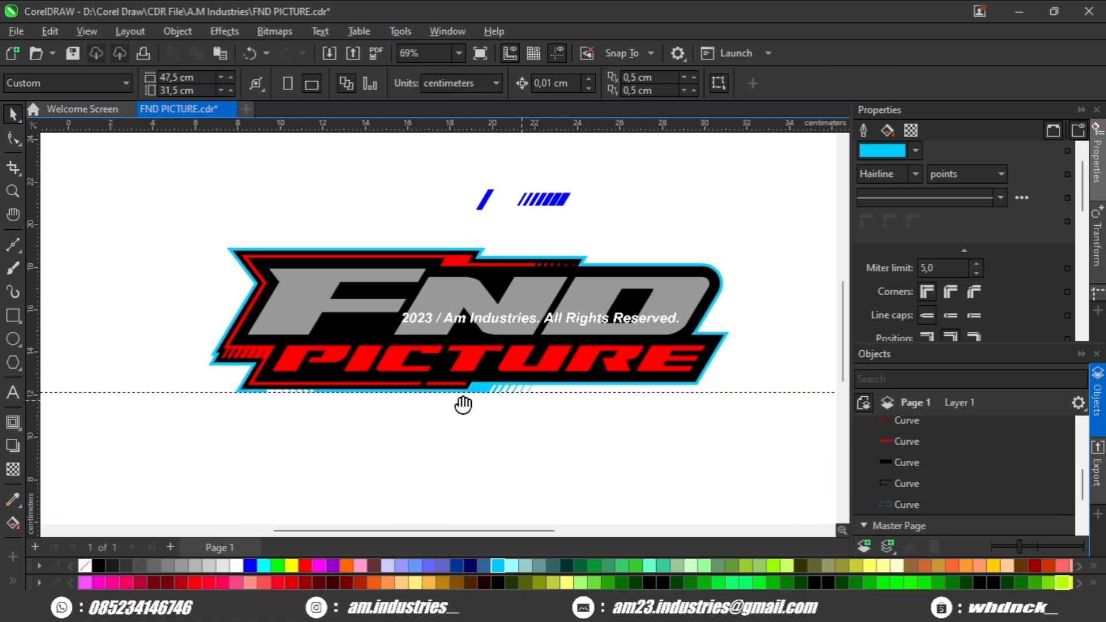
scroll(405, 395, up, 3)
scroll(410, 407, down, 3)
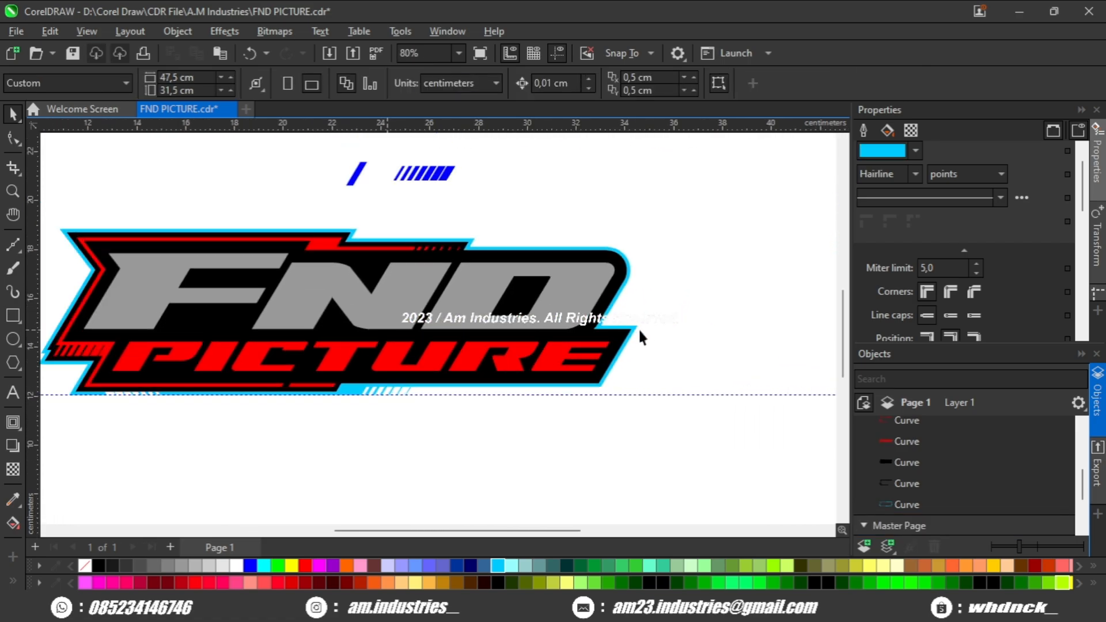
Step: Delete the surplus nodes on the cyan outline's outer edge at the inward corner below the right side of D
scroll(639, 331, up, 3)
click(13, 138)
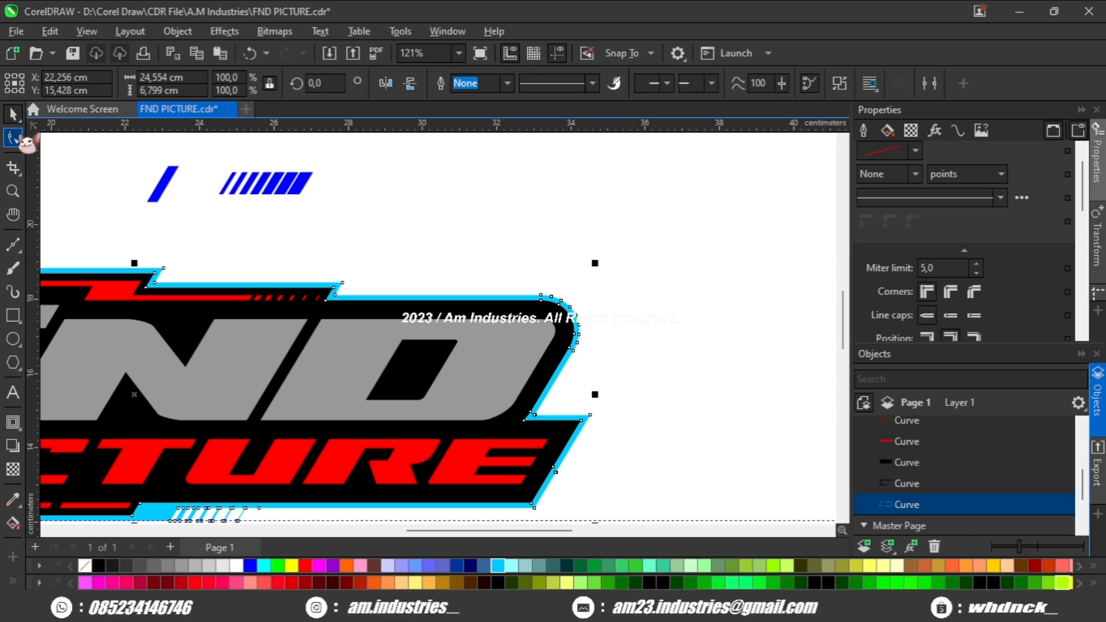
click(604, 268)
scroll(623, 295, up, 3)
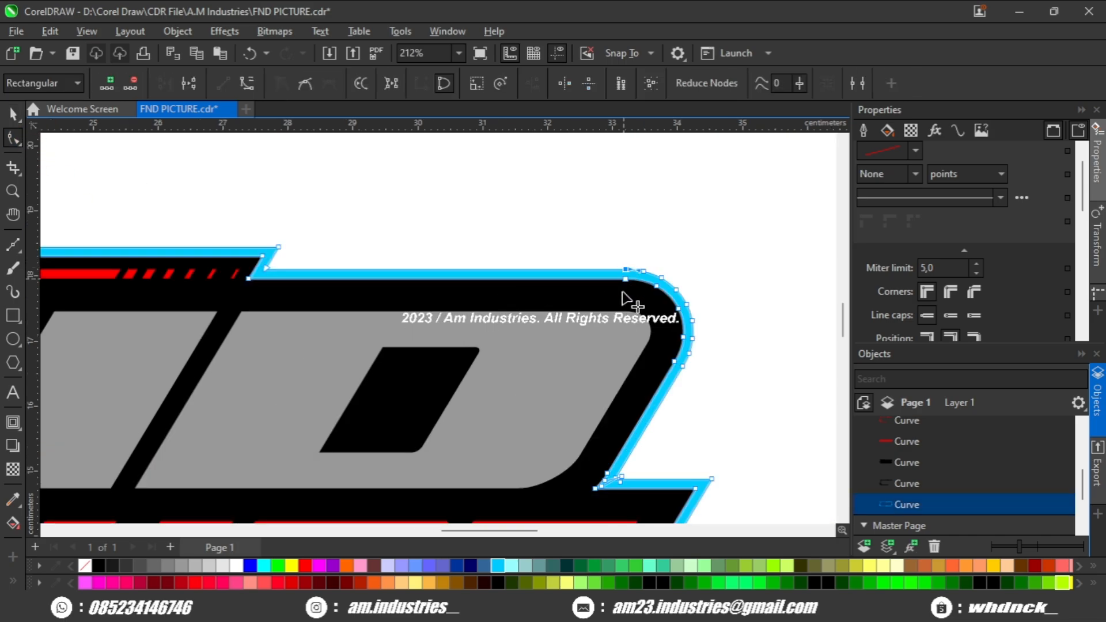
scroll(622, 495, up, 8)
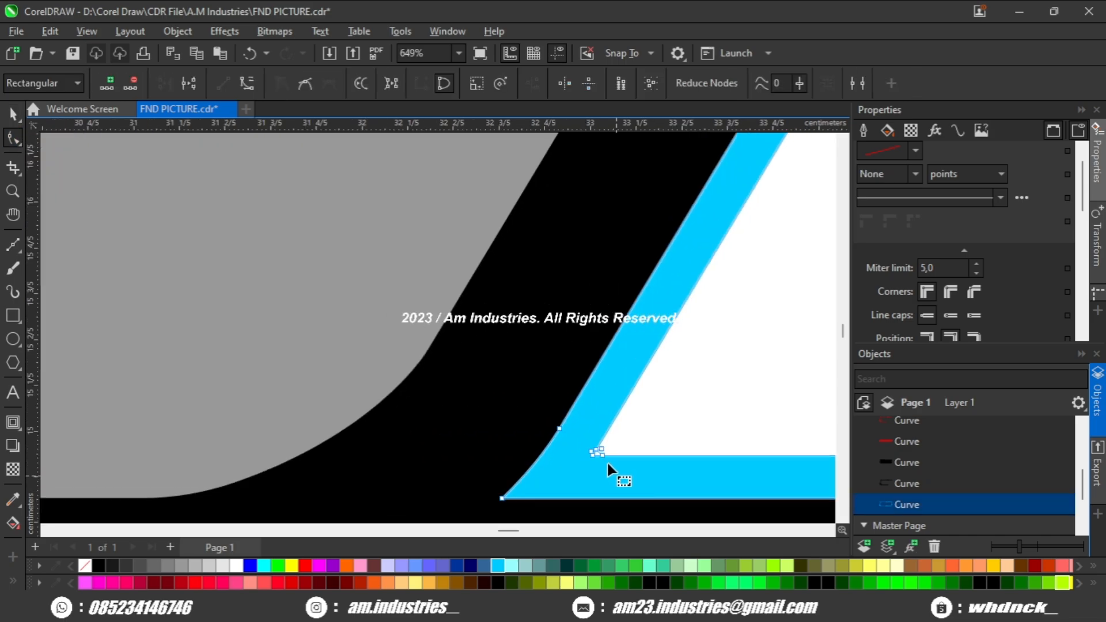
click(603, 455)
scroll(602, 455, down, 5)
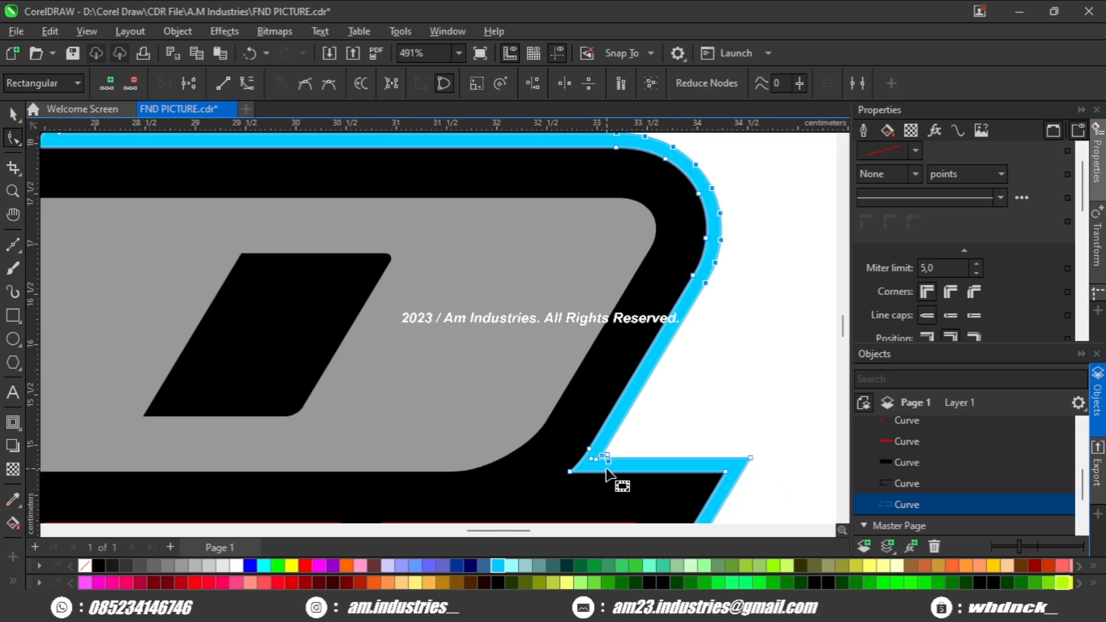
drag(606, 462, 637, 461)
scroll(621, 464, up, 4)
scroll(565, 452, up, 12)
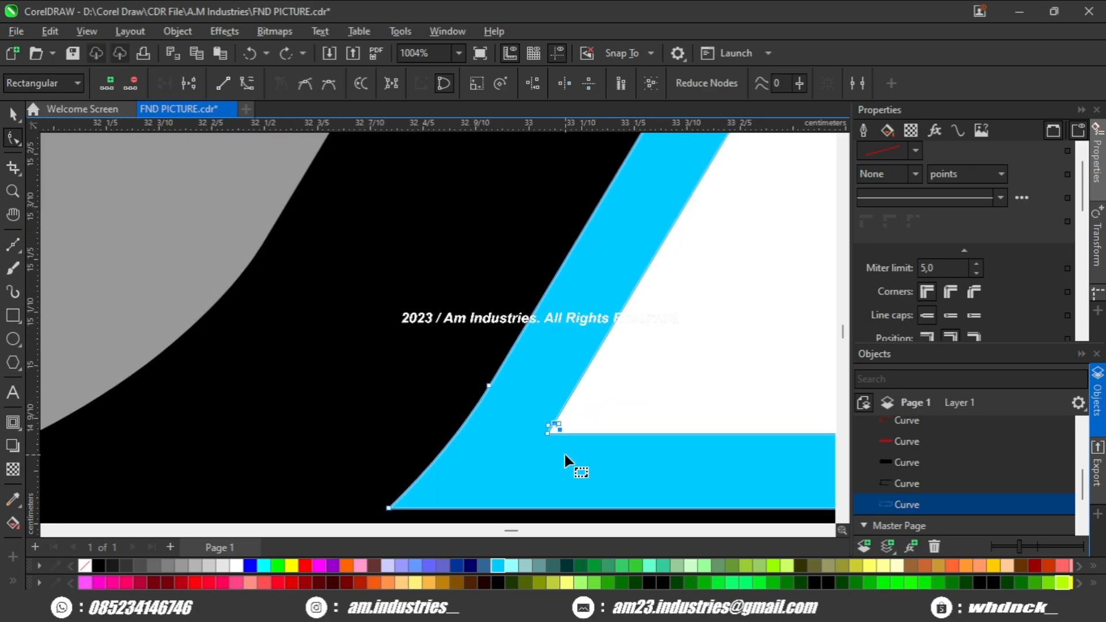
drag(611, 351, 488, 400)
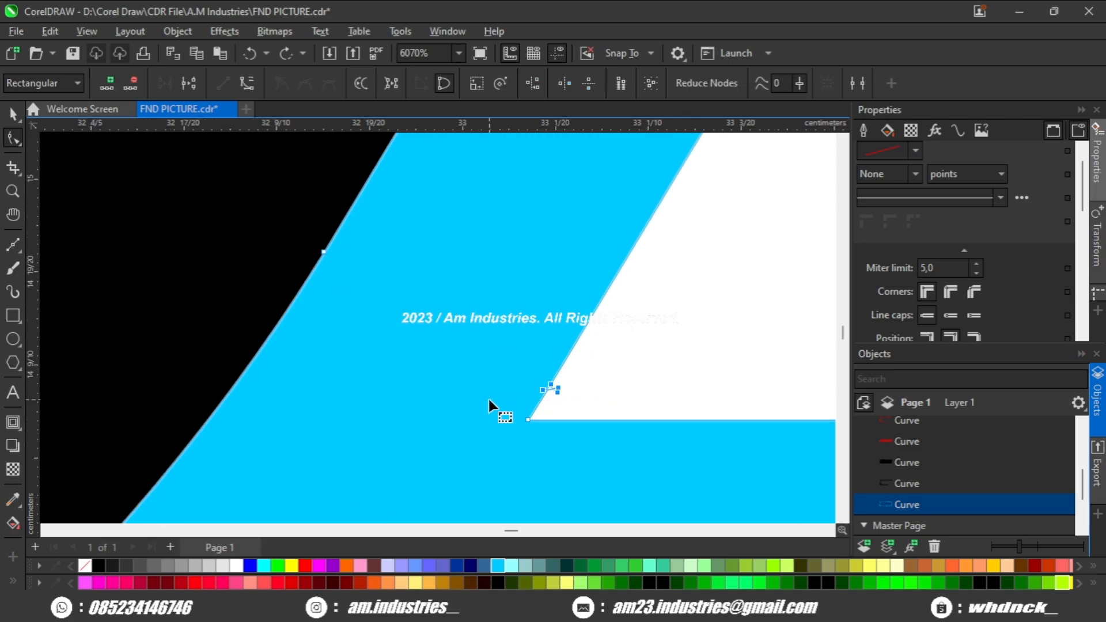
scroll(522, 406, down, 5)
scroll(522, 410, down, 10)
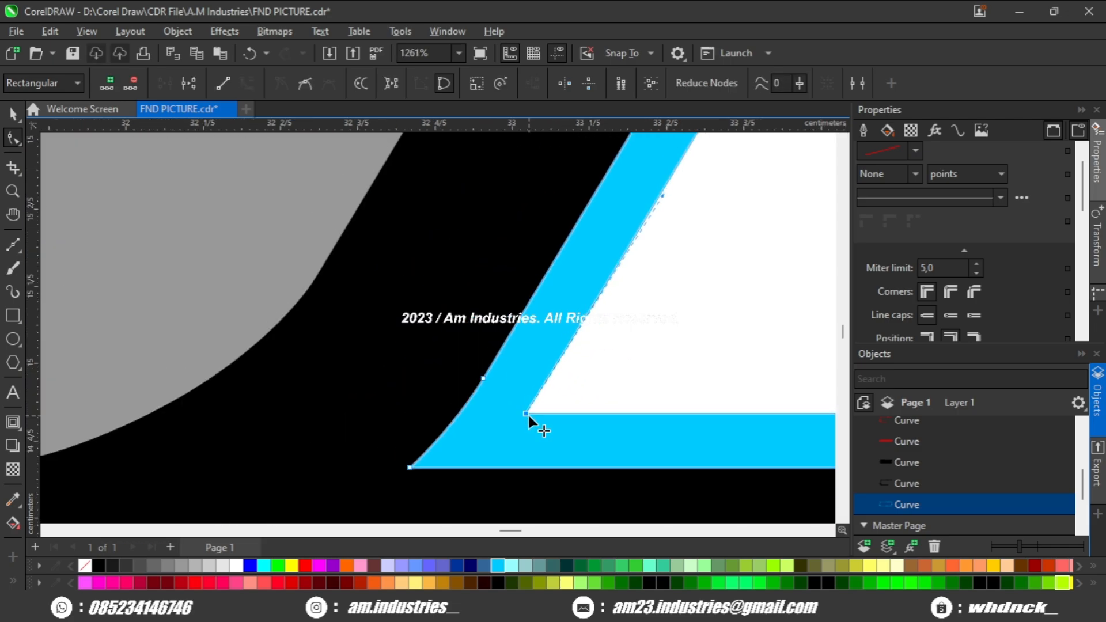
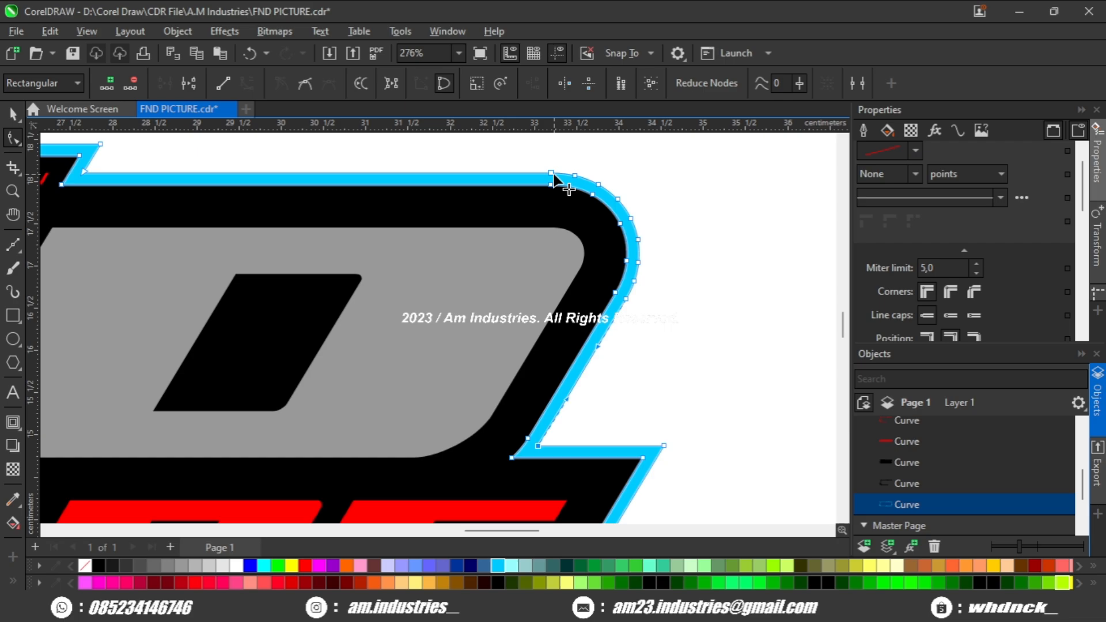
Step: Move the cyan outline's selected outer nodes around the right side of D outward to widen the band there
drag(539, 447, 576, 446)
scroll(576, 447, down, 3)
key(space)
click(725, 409)
scroll(706, 418, down, 4)
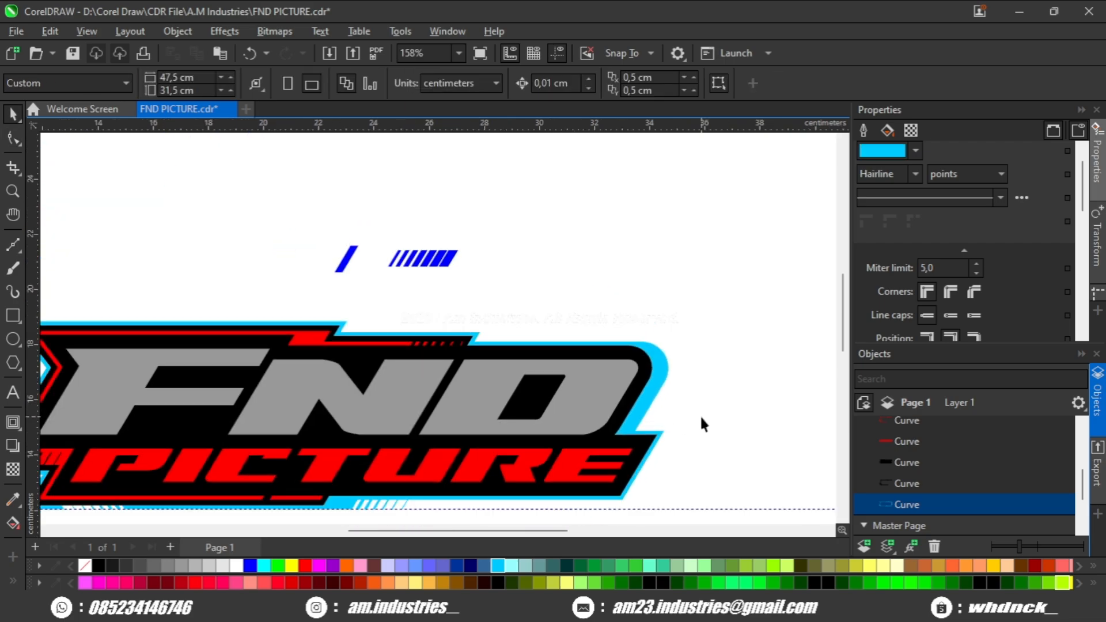
Step: Move the outer corner nodes of the cyan outline's upper step, left of D, to the right to extend the raised section
drag(702, 425, 735, 324)
scroll(677, 352, up, 2)
scroll(633, 340, up, 2)
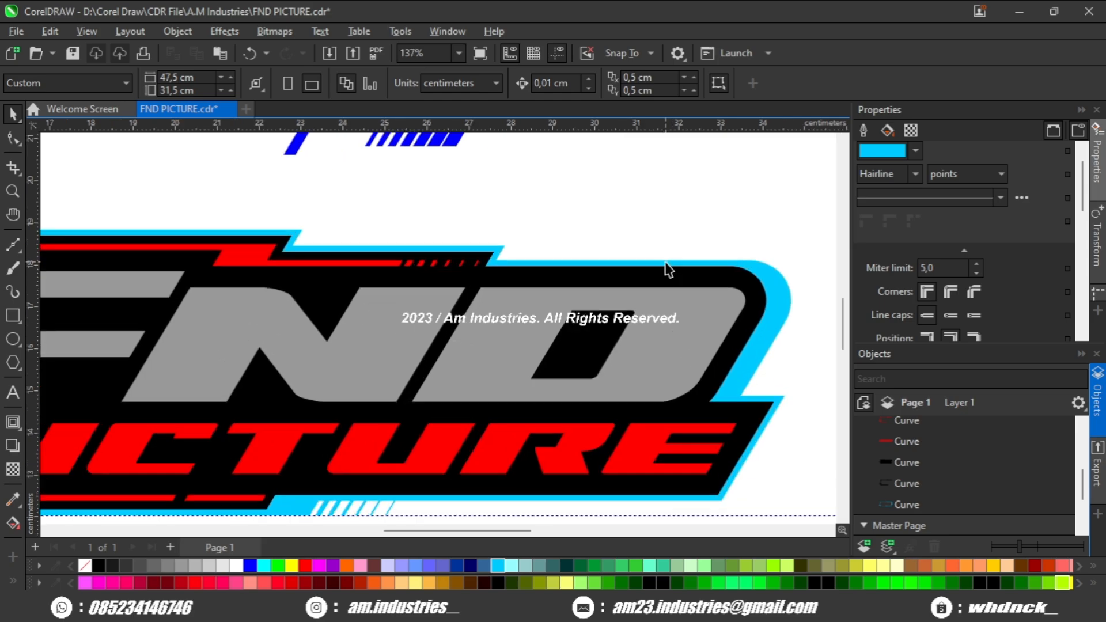
scroll(451, 293, up, 3)
click(521, 304)
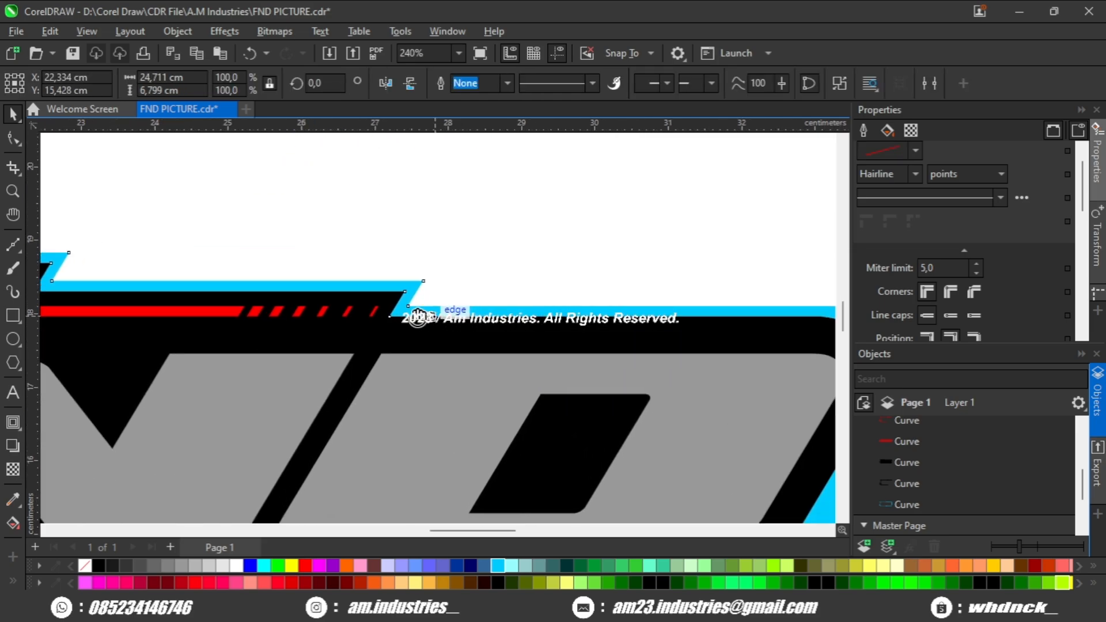
click(13, 138)
click(411, 273)
scroll(410, 292, up, 1)
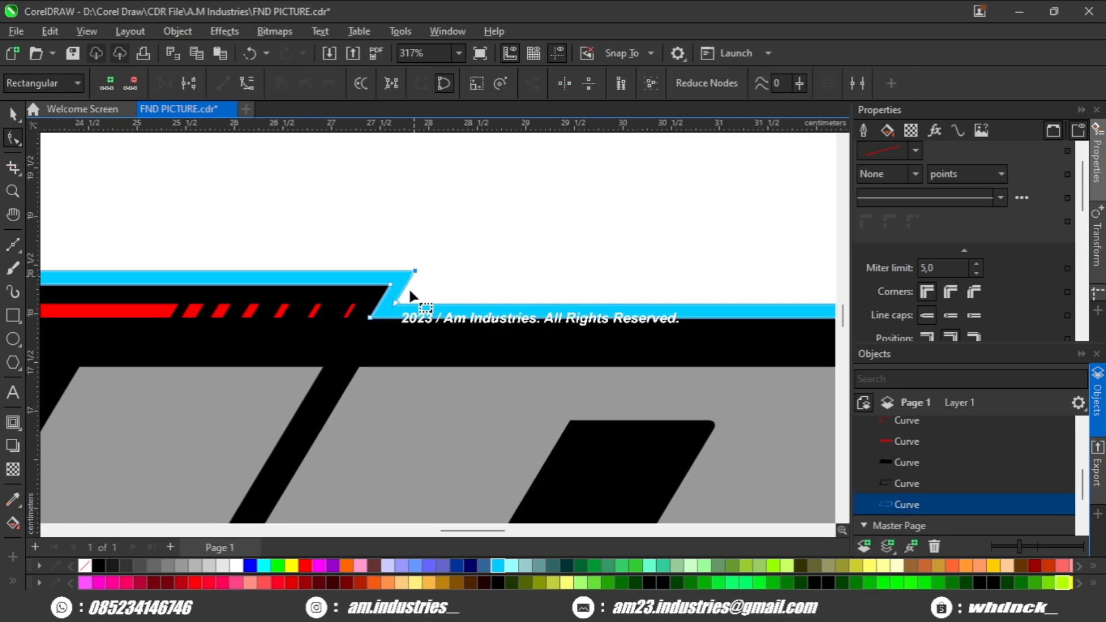
scroll(393, 310, down, 2)
drag(395, 310, 488, 311)
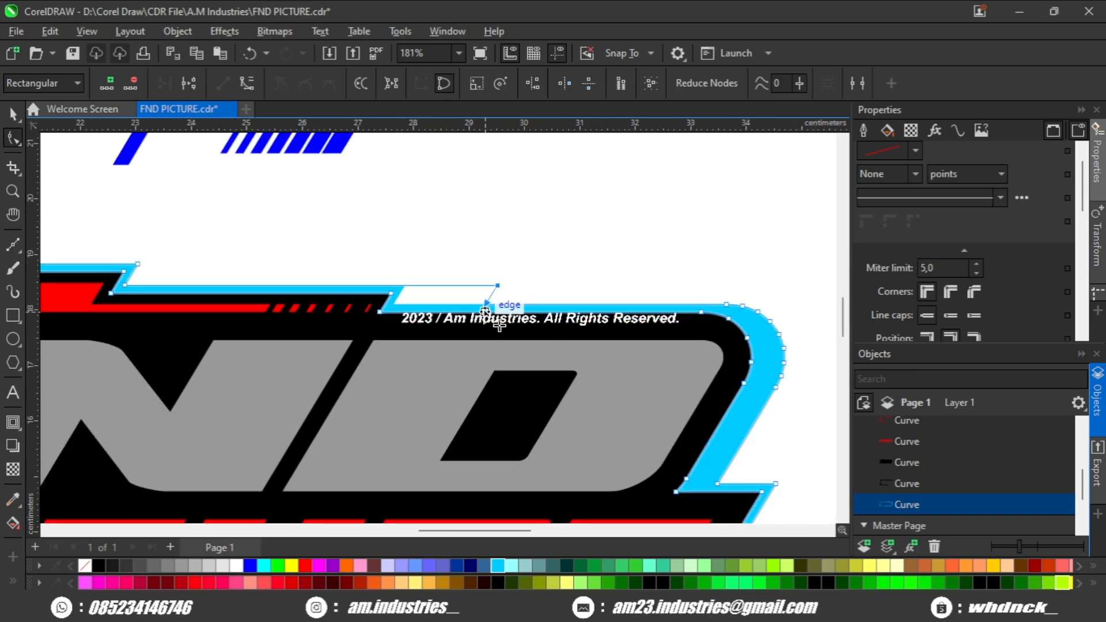
drag(454, 305, 455, 305)
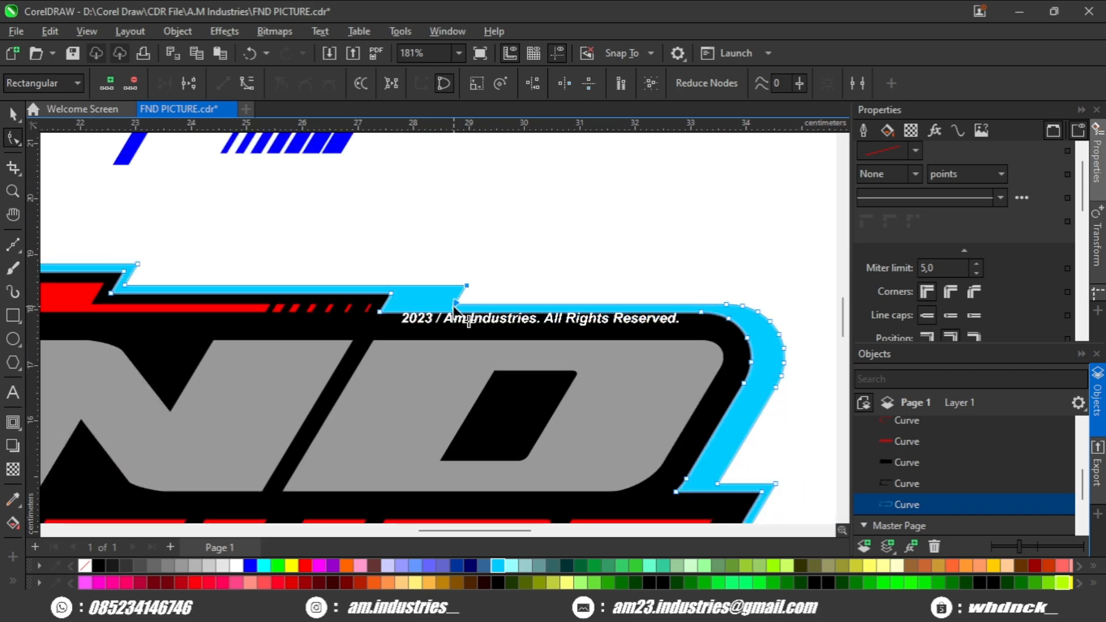
scroll(459, 310, down, 2)
key(space)
scroll(484, 321, down, 2)
key(Escape)
Step: Duplicate the group of blue stripes above the logo and place the copy above D
scroll(429, 385, up, 1)
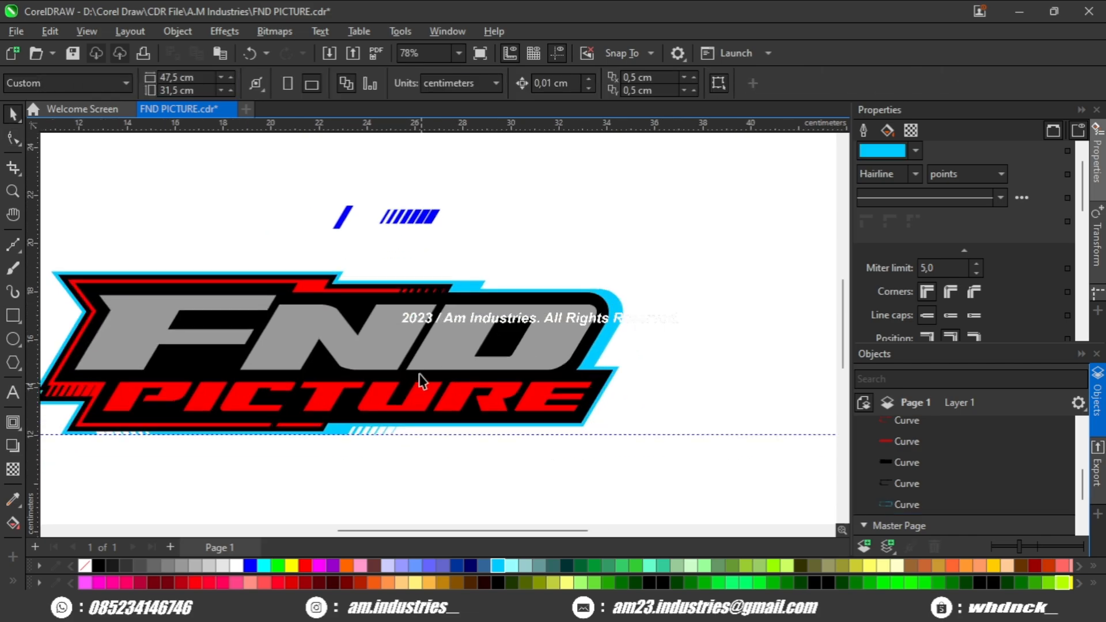
click(434, 224)
scroll(438, 291, up, 3)
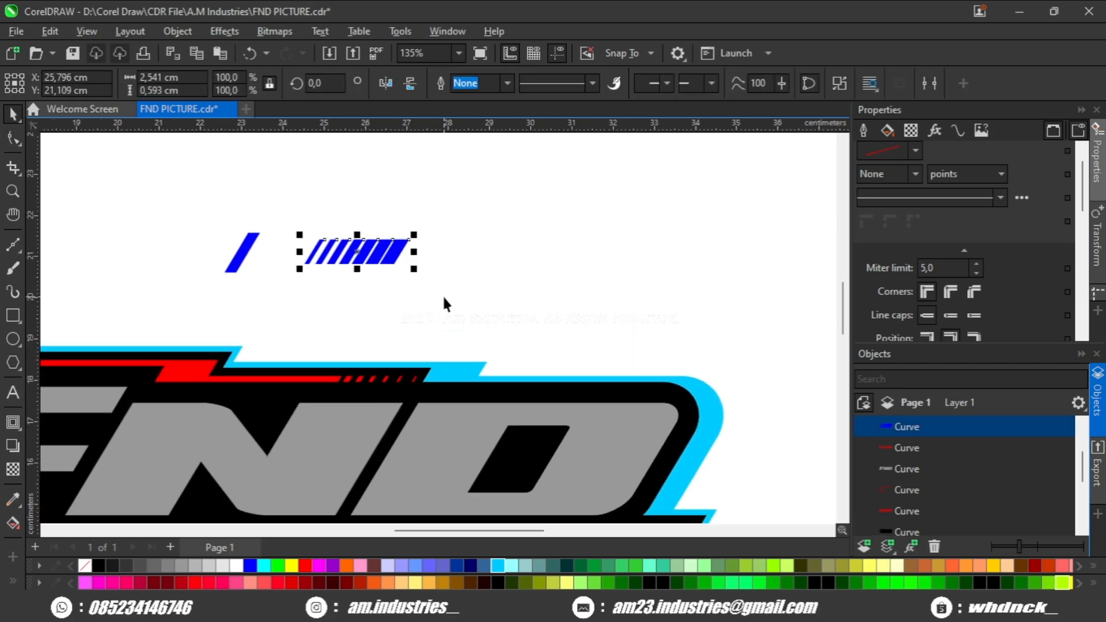
scroll(442, 293, up, 1)
drag(377, 204, 718, 355)
scroll(710, 307, up, 1)
scroll(370, 243, down, 1)
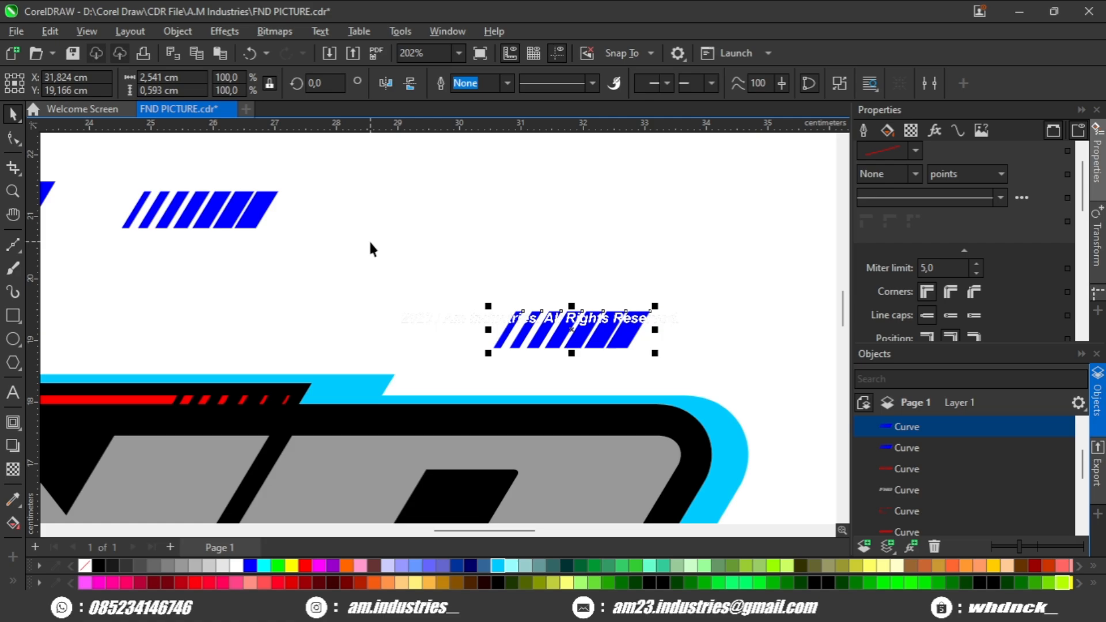
Step: Mirror the copied stripes so their thickest stripe is at the left and they slant opposite to the originals
click(410, 83)
scroll(530, 230, down, 1)
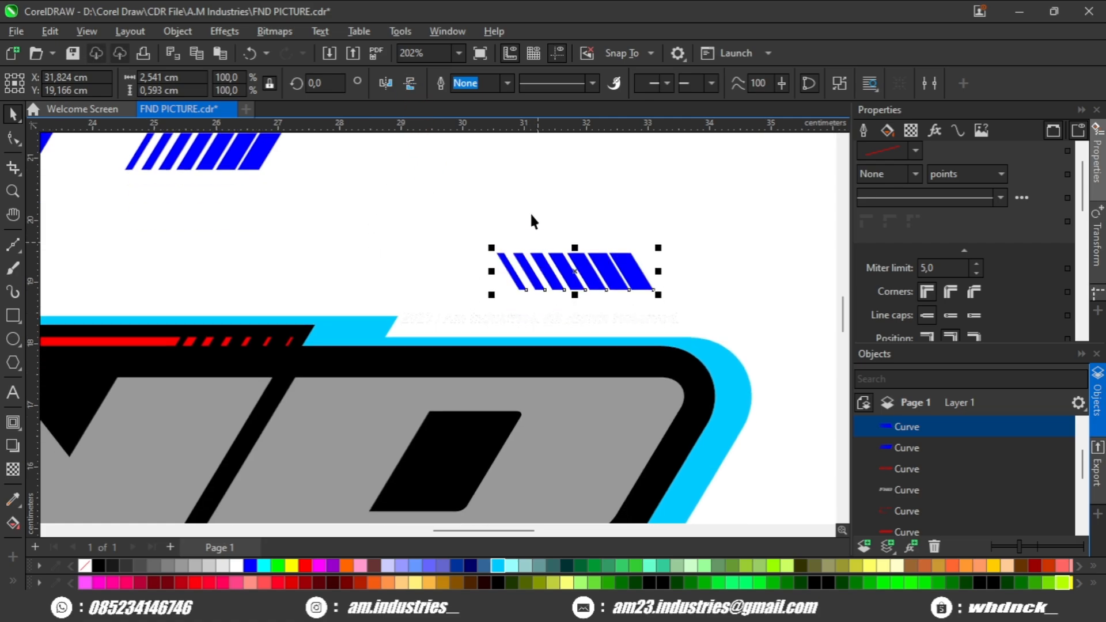
click(385, 83)
scroll(660, 277, up, 1)
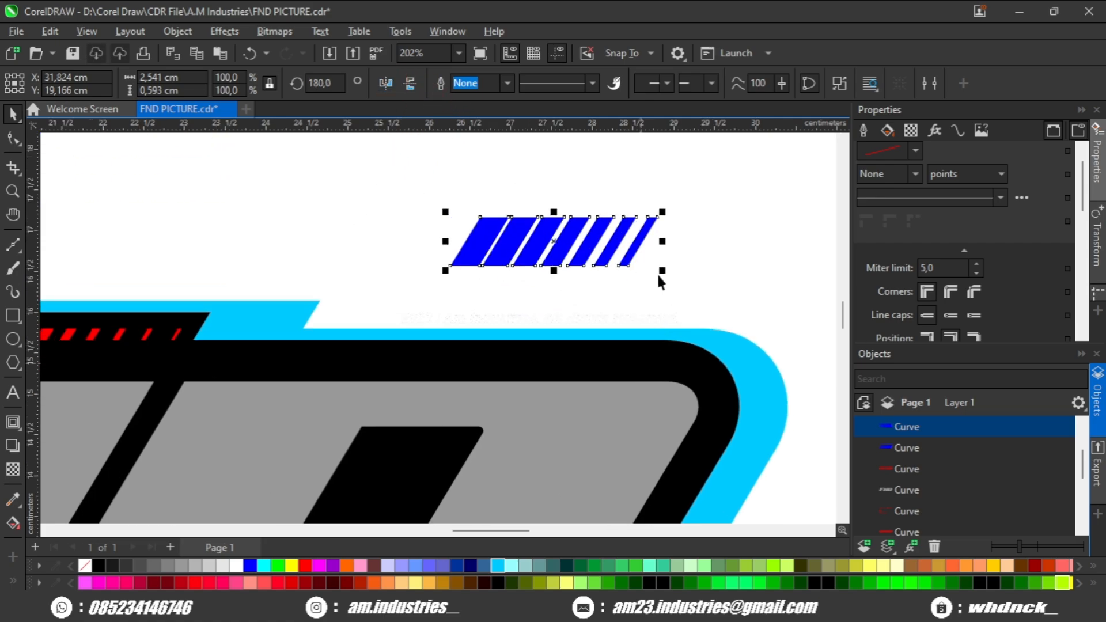
click(410, 83)
click(507, 242)
click(483, 267)
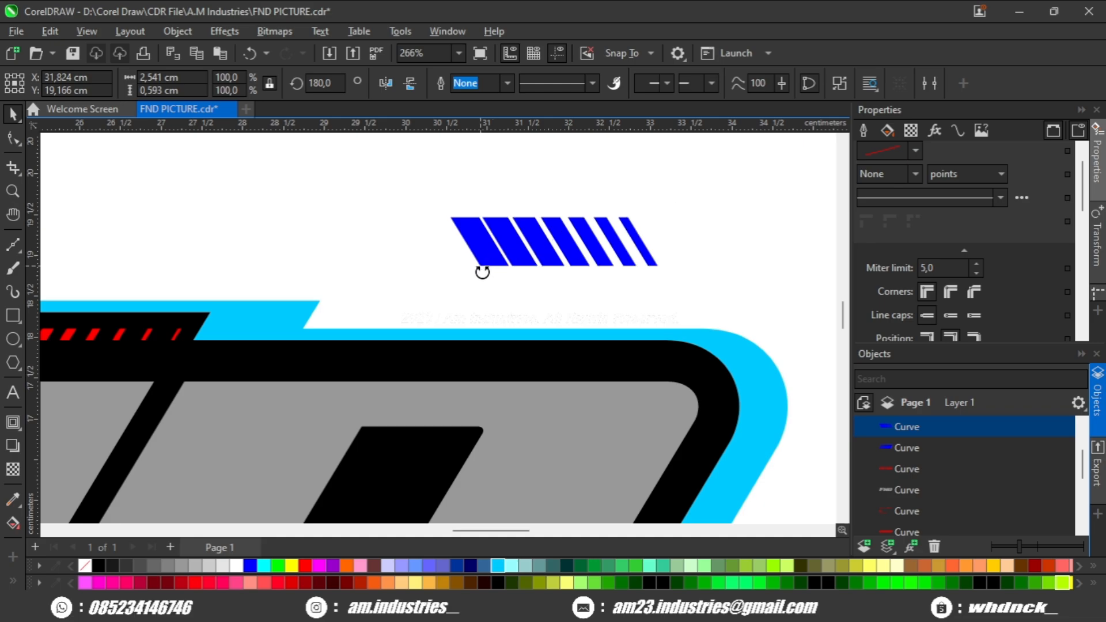
Step: Move the copied stripes onto the cyan step above D and mirror them both vertically and horizontally
mouse_move(481, 275)
mouse_down()
mouse_move(382, 351)
mouse_move(338, 328)
mouse_move(304, 329)
mouse_up()
scroll(304, 328, up, 1)
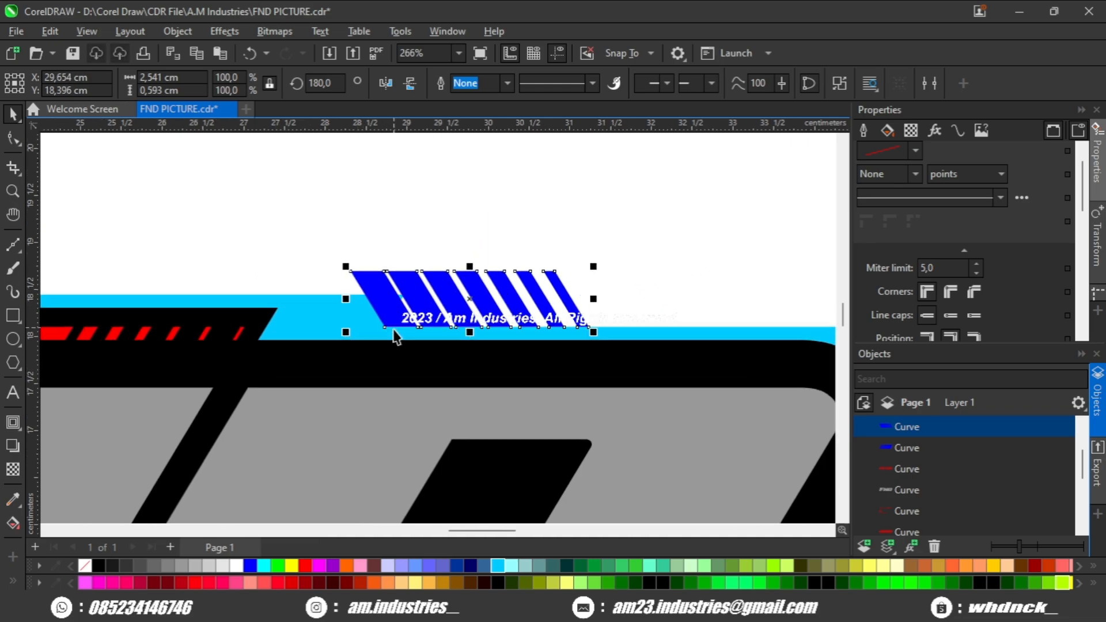
click(410, 84)
click(384, 84)
click(420, 233)
Step: Extend the cyan outline's raised section above D to the right by moving its corner nodes to the thickest blue stripe's inner edge
click(351, 311)
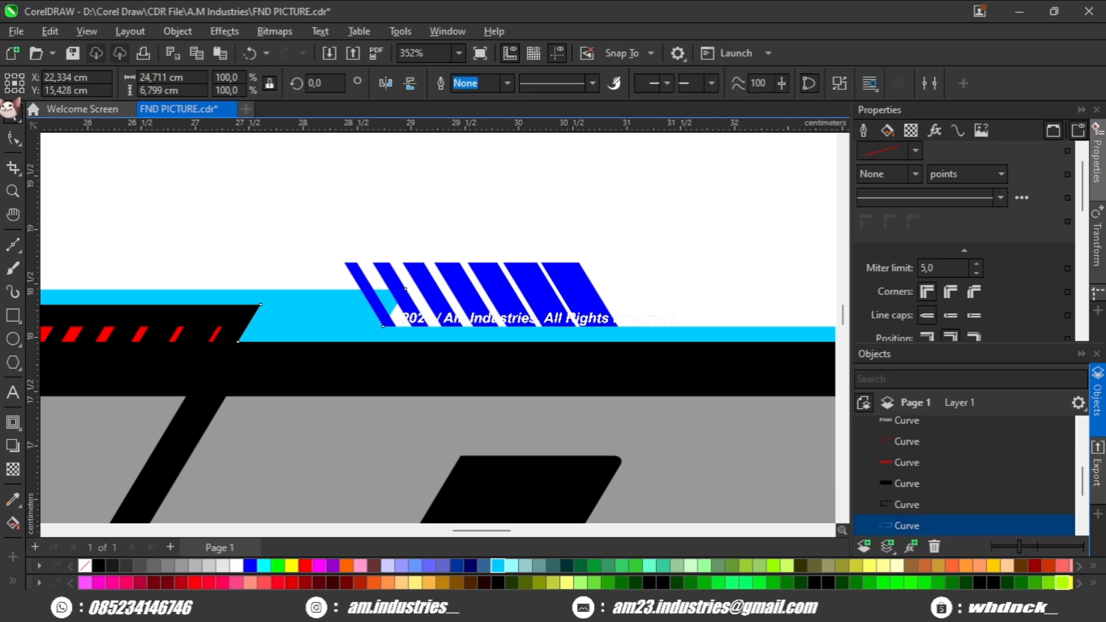
click(12, 139)
scroll(444, 268, up, 1)
mouse_move(444, 258)
mouse_down()
mouse_move(314, 352)
mouse_move(606, 334)
mouse_up()
scroll(660, 331, up, 1)
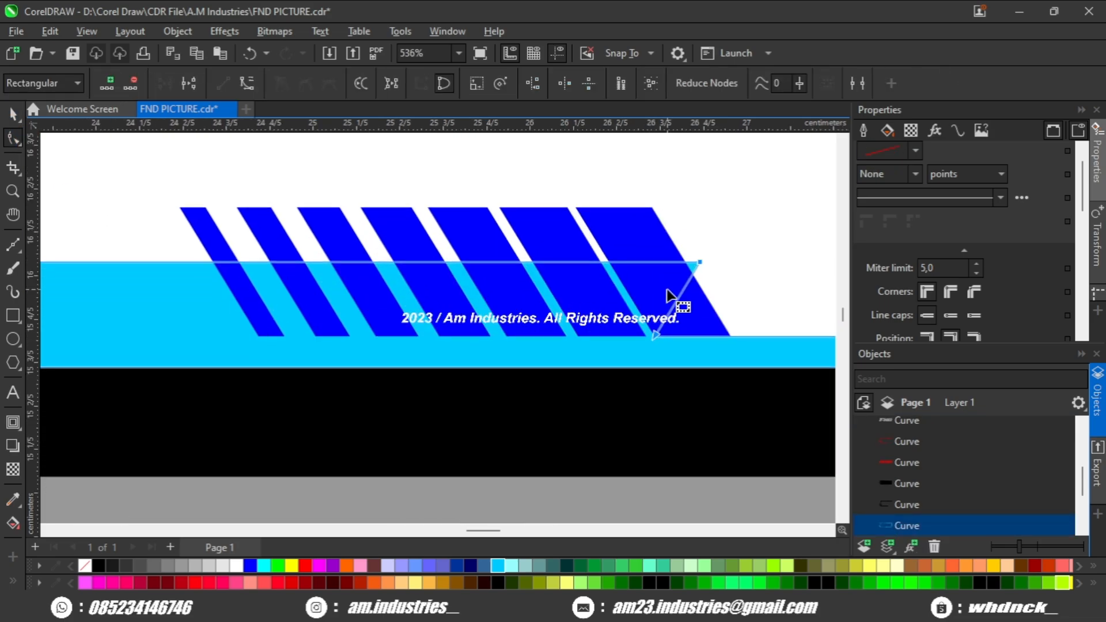
drag(700, 258, 607, 262)
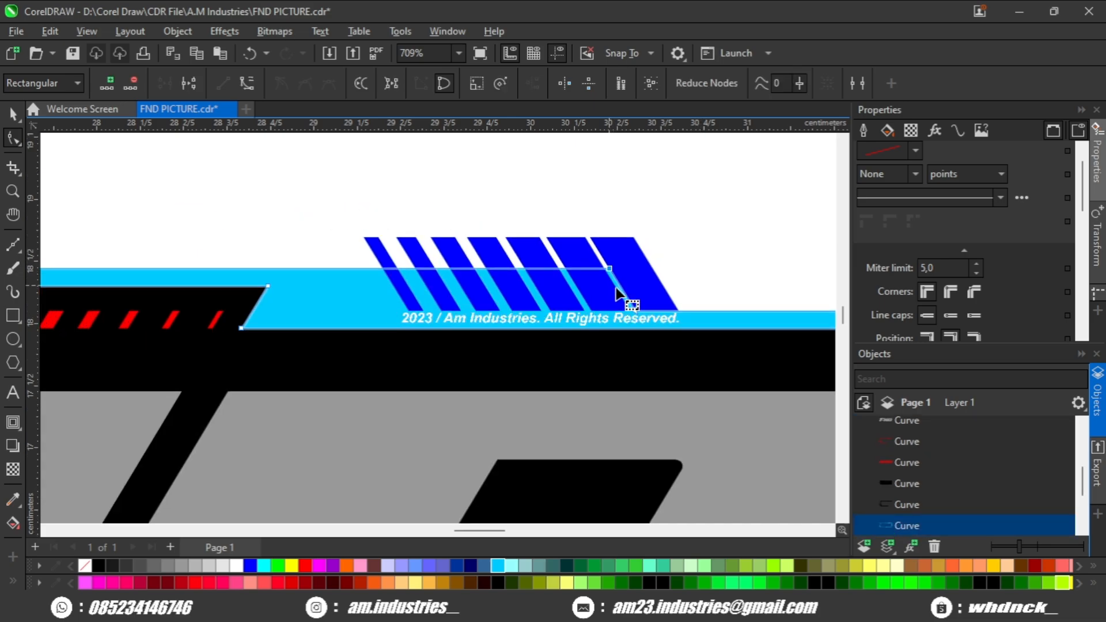
Step: Cut the mirrored stripes out of the cyan outline's raised section above D with Back Minus Front
key(space)
click(664, 289)
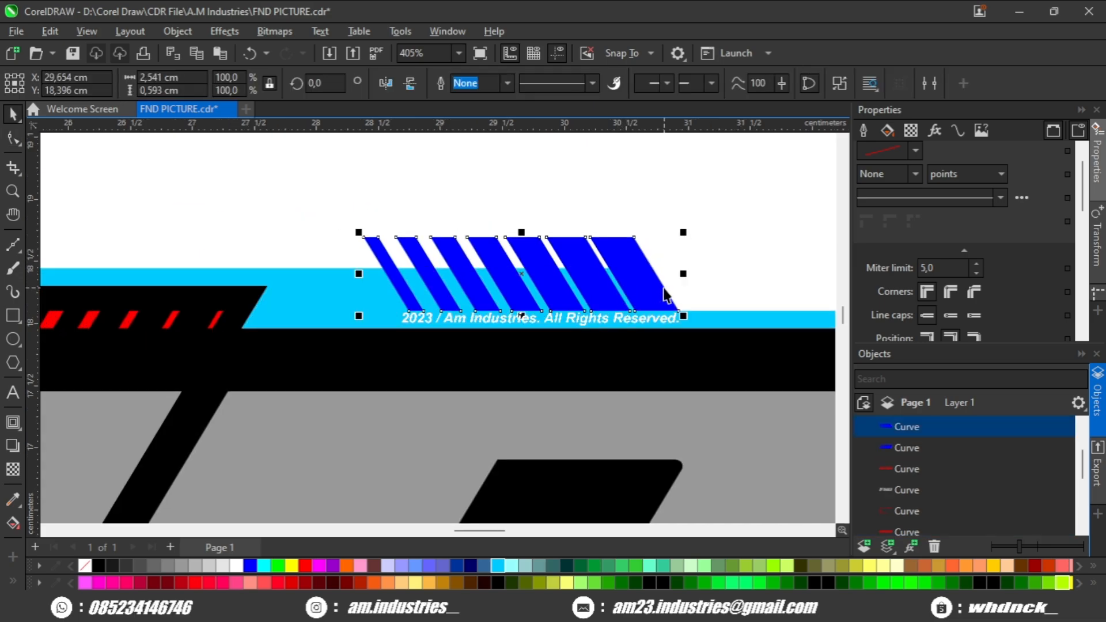
shift+click(712, 323)
scroll(593, 203, down, 2)
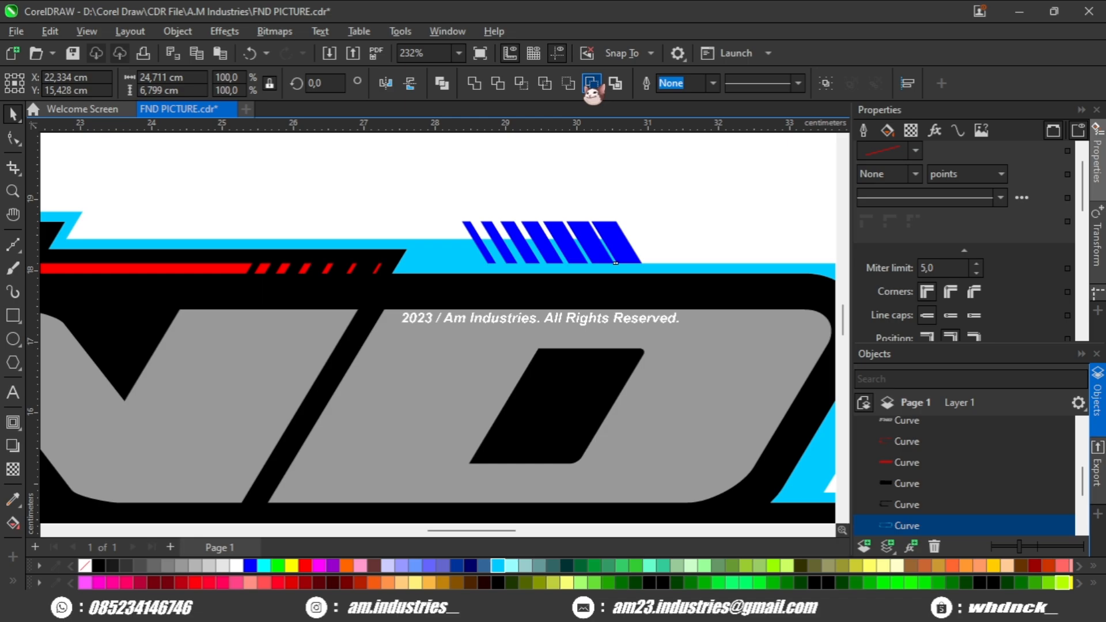
click(591, 84)
click(614, 195)
Step: Draw a blue rectangle about 3.17 by 1.28 cm over the cyan outline's upper edge between F and N
scroll(615, 225, down, 3)
mouse_move(609, 266)
mouse_down()
mouse_move(711, 255)
mouse_move(611, 262)
mouse_up()
drag(479, 271, 486, 300)
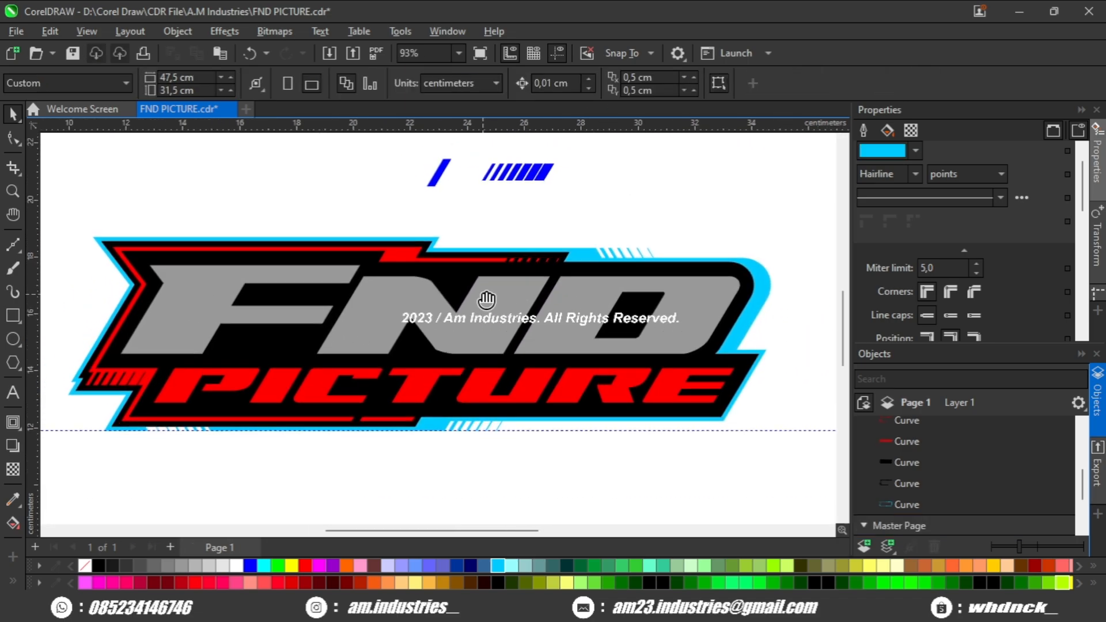
scroll(478, 192, up, 5)
scroll(438, 261, down, 3)
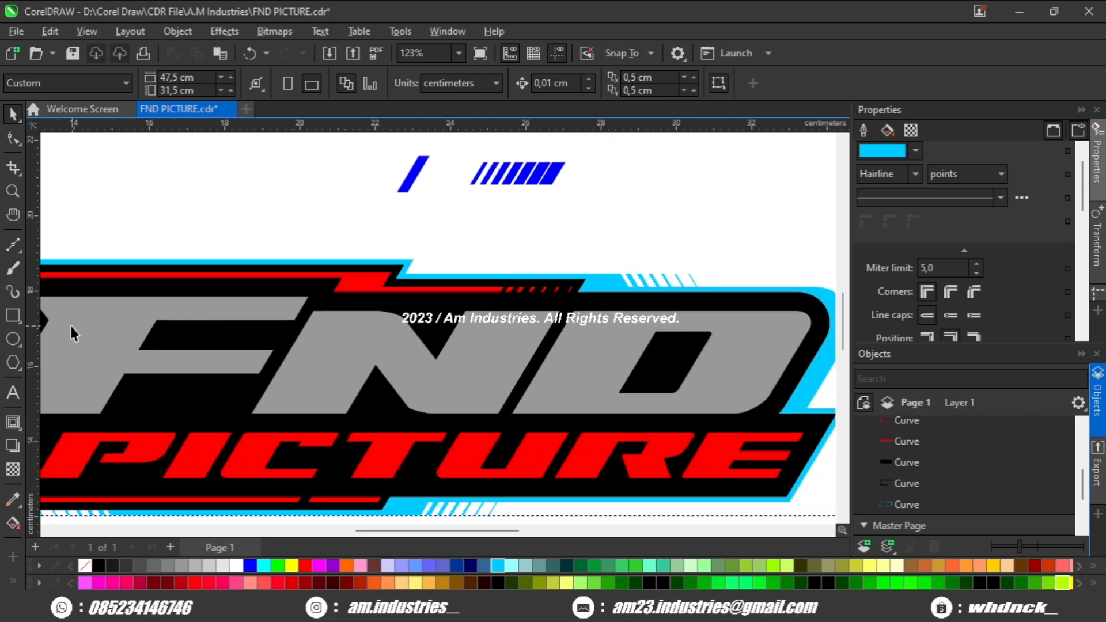
scroll(456, 271, up, 2)
drag(453, 273, 296, 209)
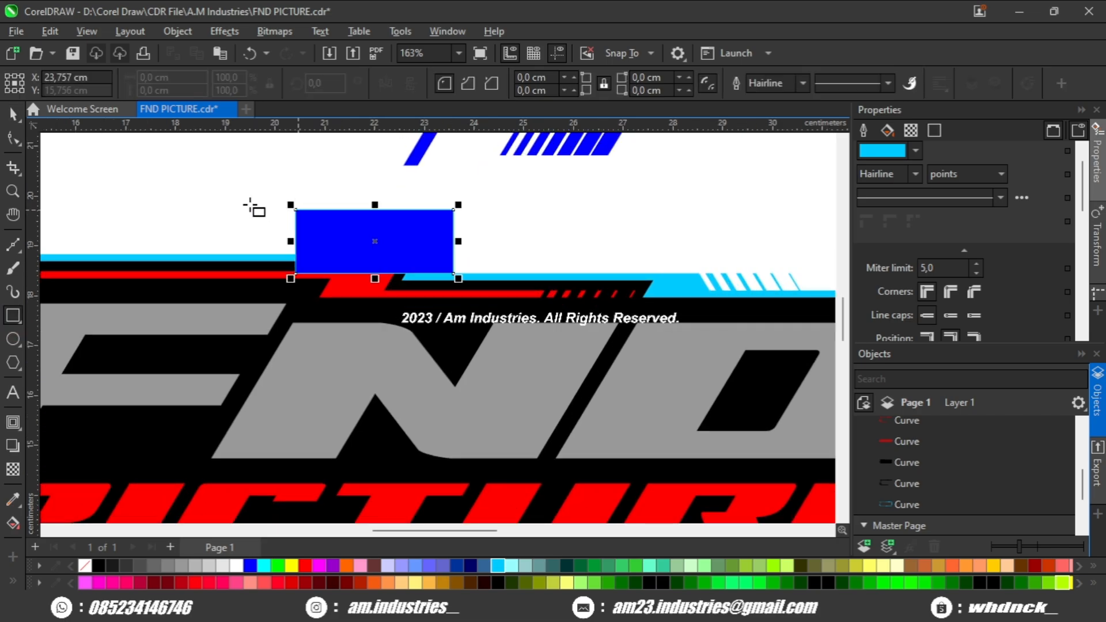
scroll(547, 262, up, 3)
Step: Cut the rectangle out of the cyan outline with Back Minus Front to open a gap in its upper edge
click(507, 285)
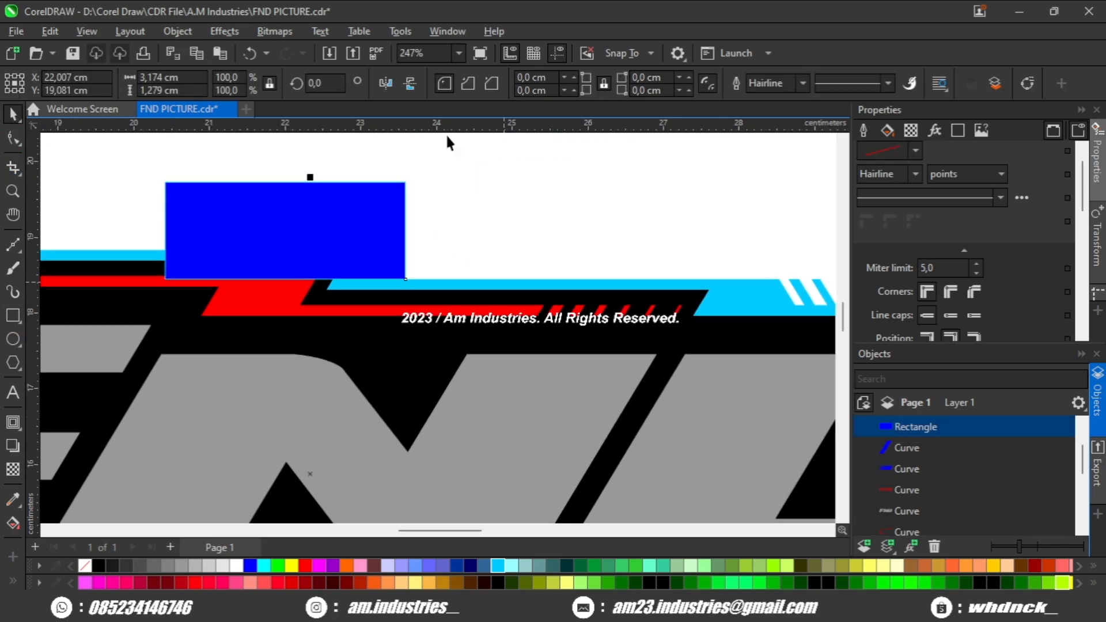
click(592, 83)
click(510, 244)
Step: Duplicate the short red bar beneath PICTURE and fit the copy against the black step above N, over the cyan edge
scroll(510, 244, down, 5)
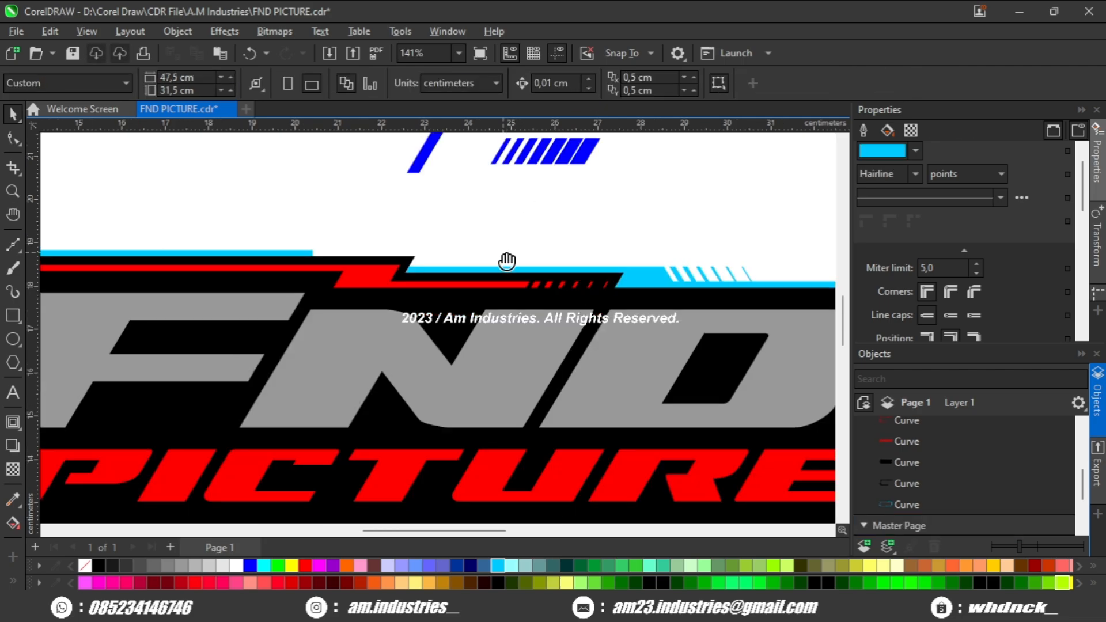
drag(507, 259, 512, 287)
scroll(491, 259, up, 3)
scroll(489, 265, down, 3)
scroll(489, 267, up, 1)
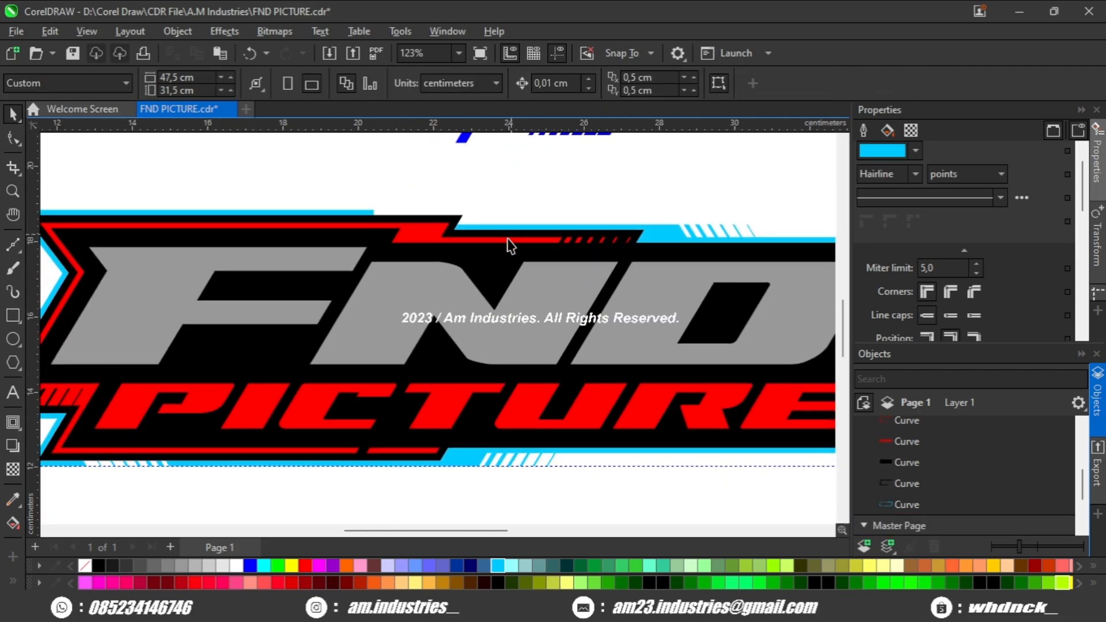
click(410, 448)
scroll(407, 448, up, 1)
mouse_move(406, 449)
mouse_down()
mouse_move(429, 423)
mouse_move(407, 433)
mouse_up()
scroll(429, 424, down, 1)
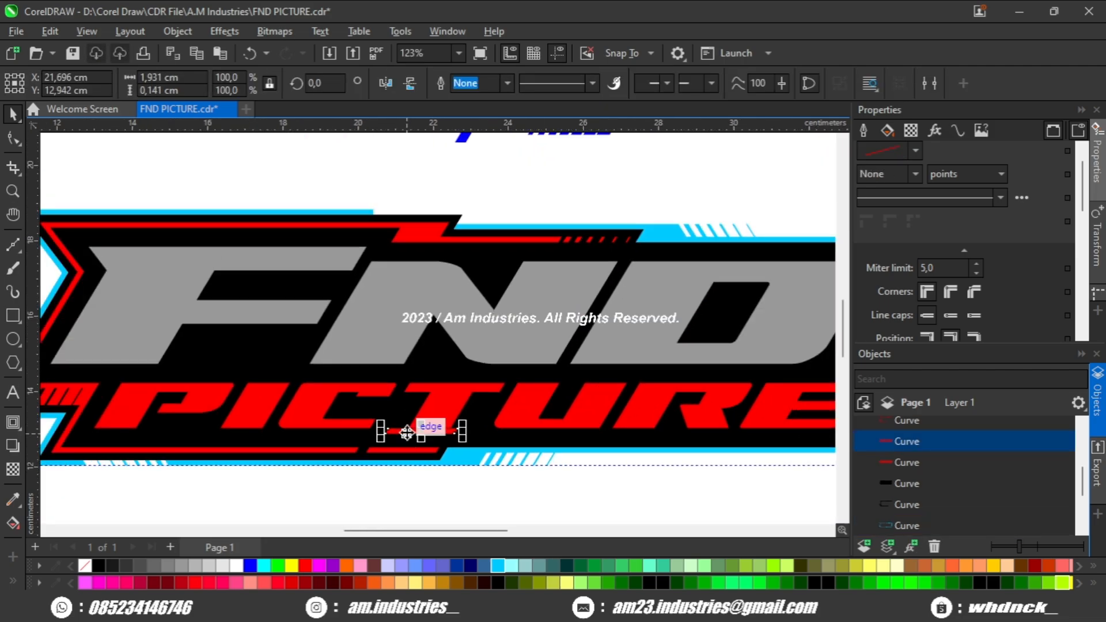
drag(495, 200, 481, 204)
scroll(482, 204, up, 2)
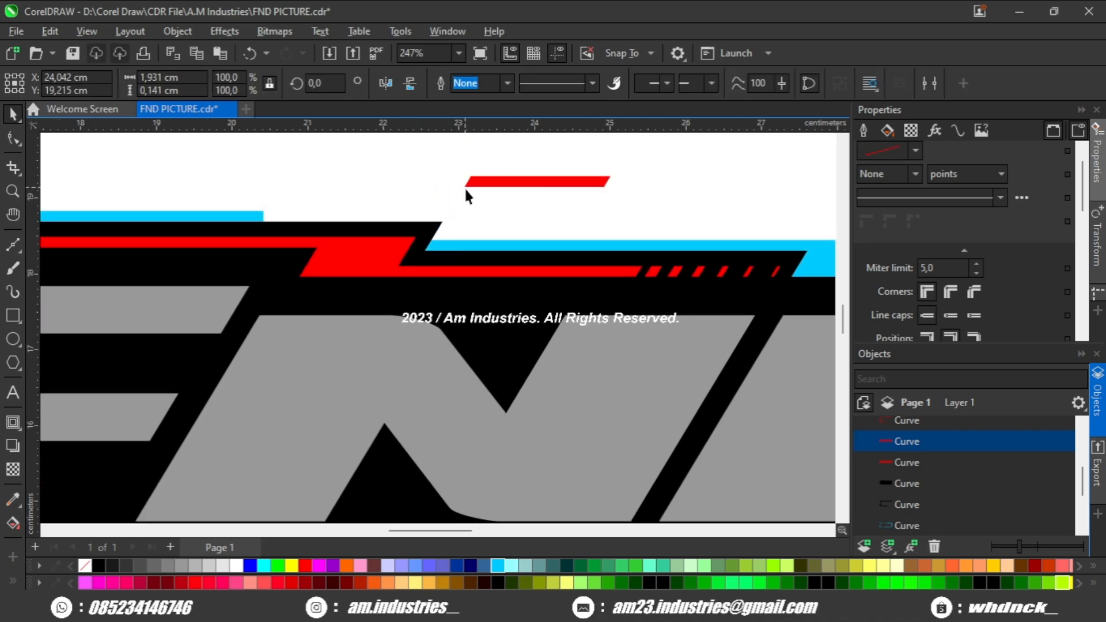
drag(465, 185, 427, 254)
Step: Shift the cyan outline's end nodes above N to the right, past the red bar, leaving a small slanted gap
scroll(584, 251, up, 1)
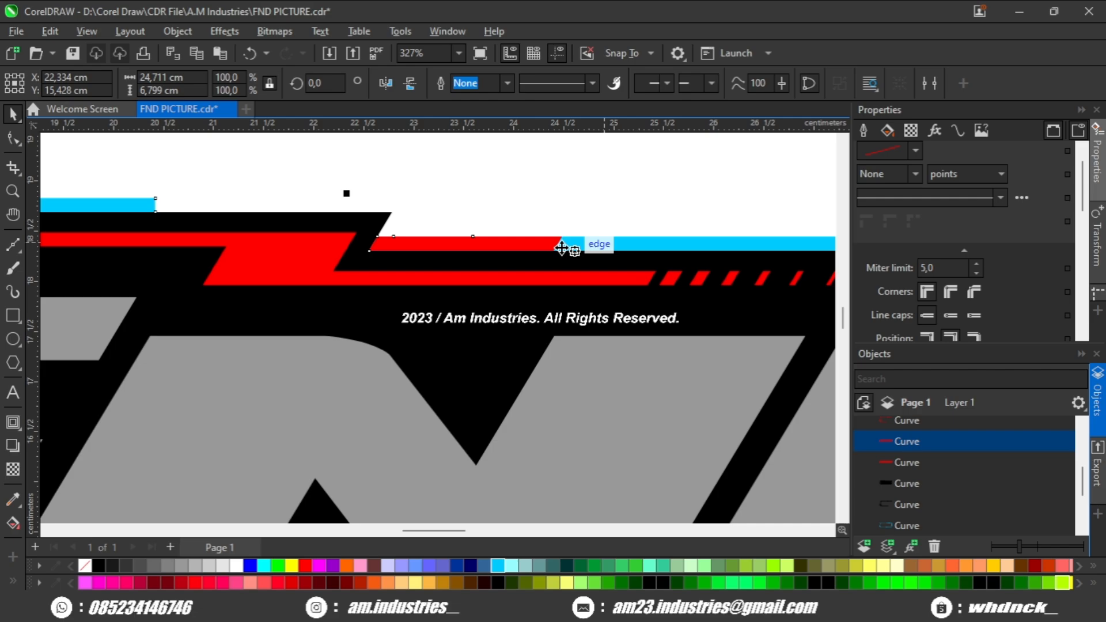
click(12, 137)
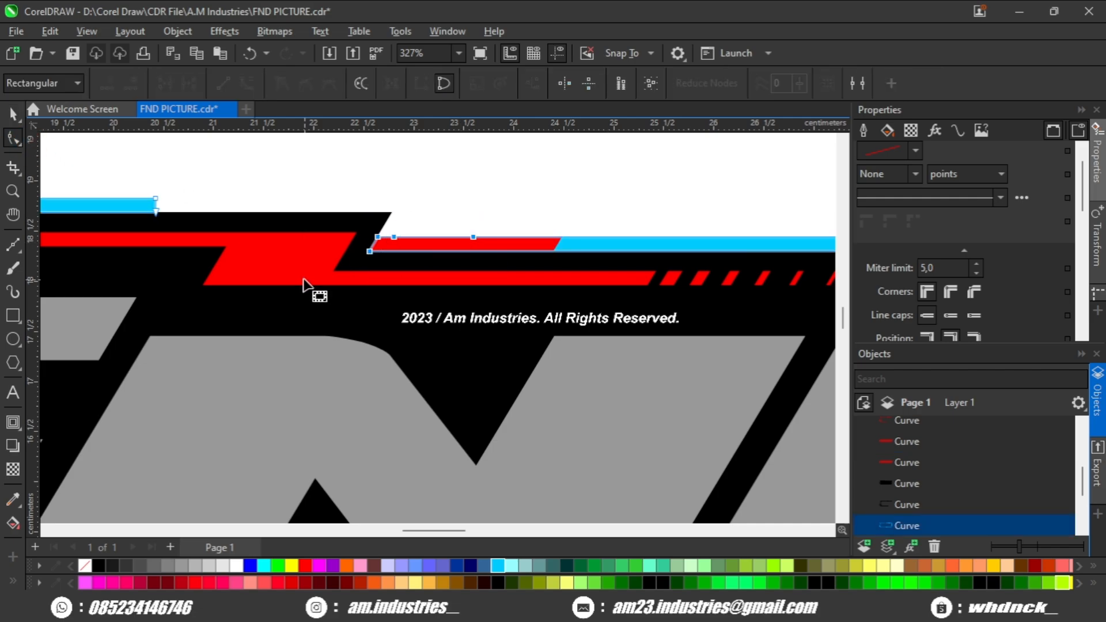
click(371, 251)
drag(427, 257, 576, 259)
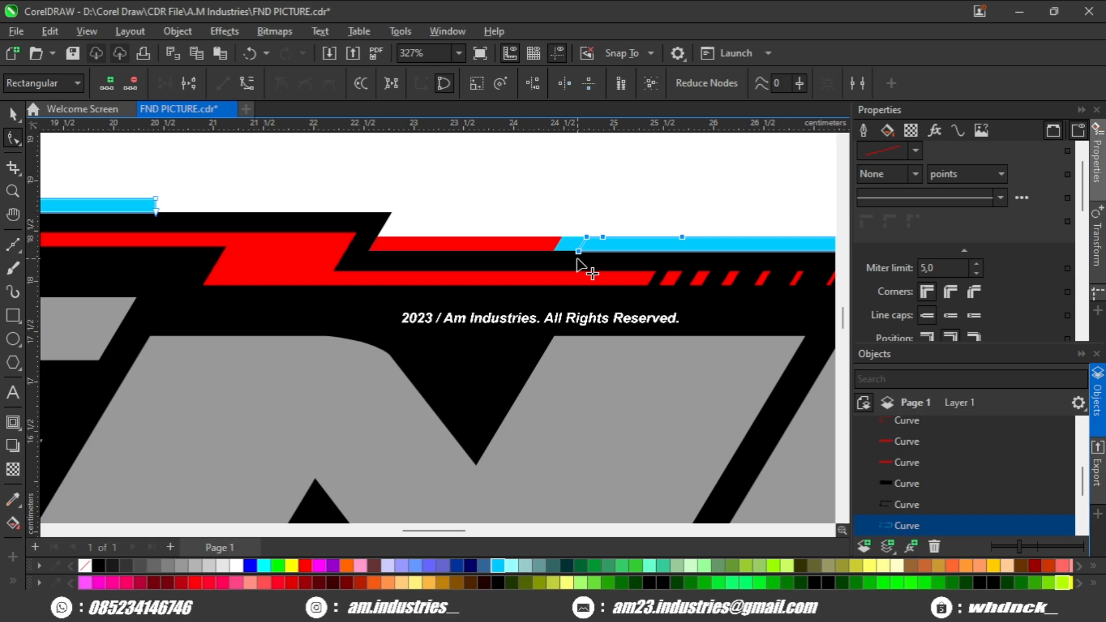
scroll(579, 257, down, 1)
click(608, 226)
scroll(609, 226, down, 1)
key(space)
Step: Break the cyan outline apart and delete the piece running along the logo's upper-left and left edges
drag(597, 313, 609, 287)
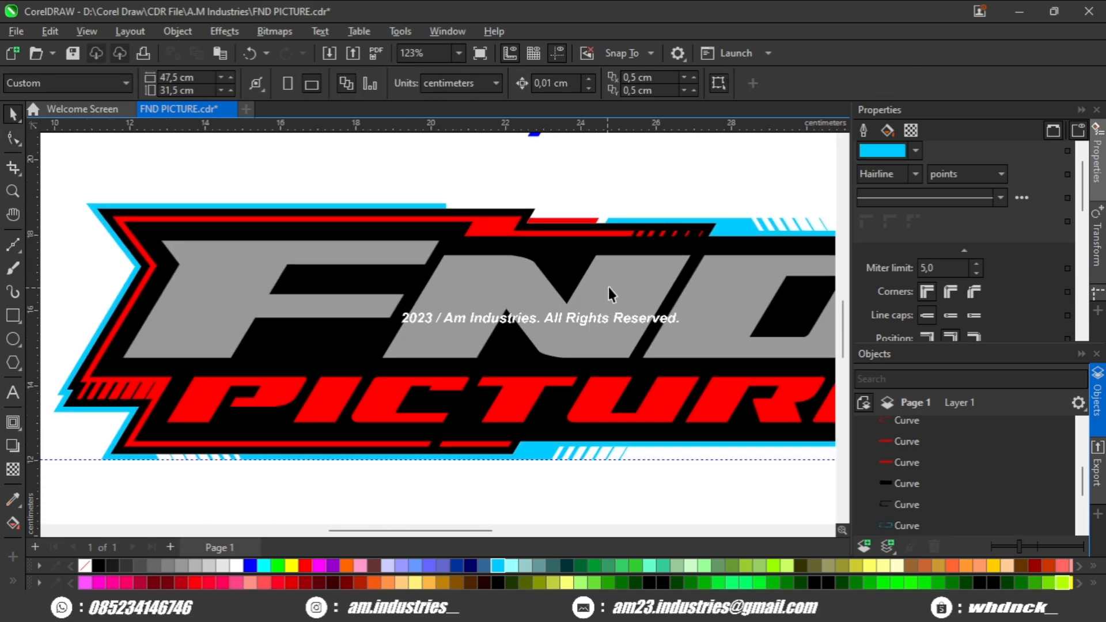
scroll(572, 257, down, 3)
scroll(477, 242, up, 2)
click(440, 238)
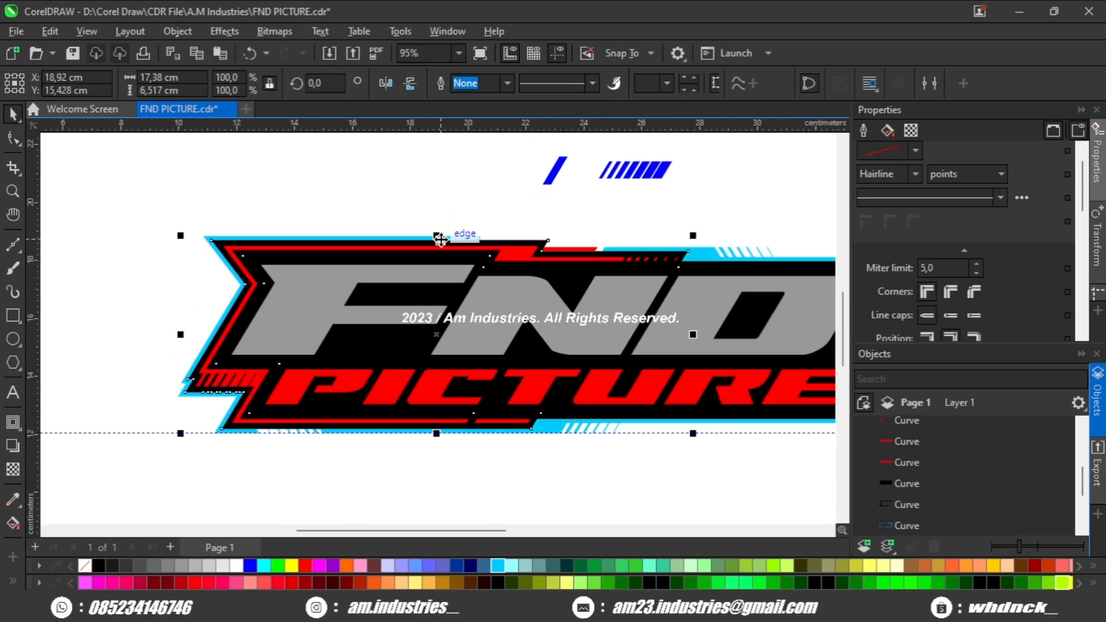
drag(522, 269, 461, 250)
click(416, 219)
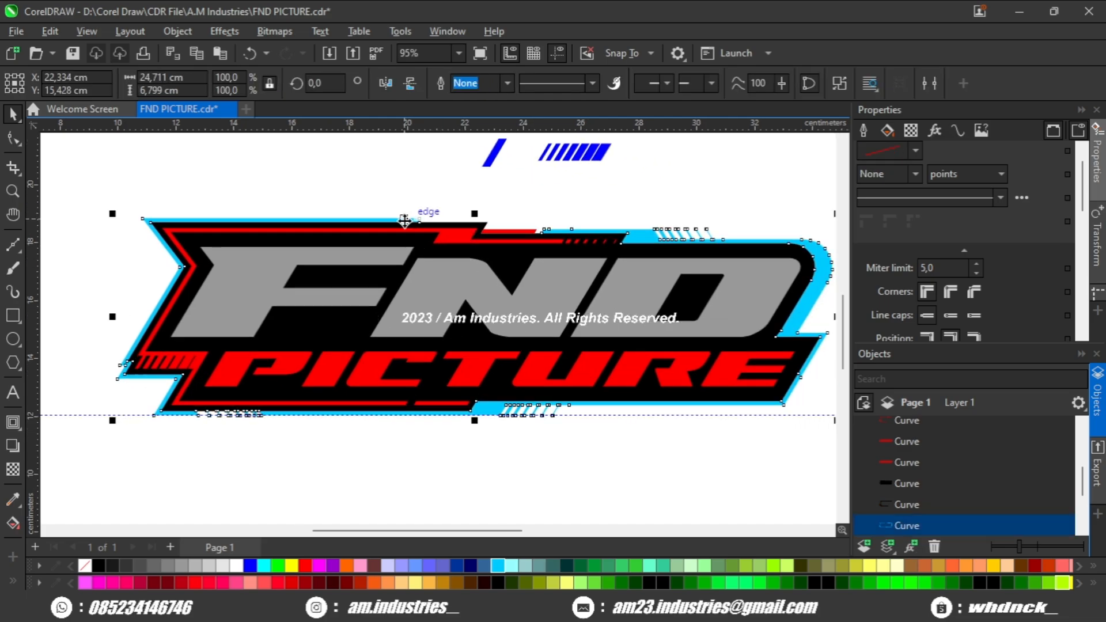
shift+click(405, 221)
click(498, 184)
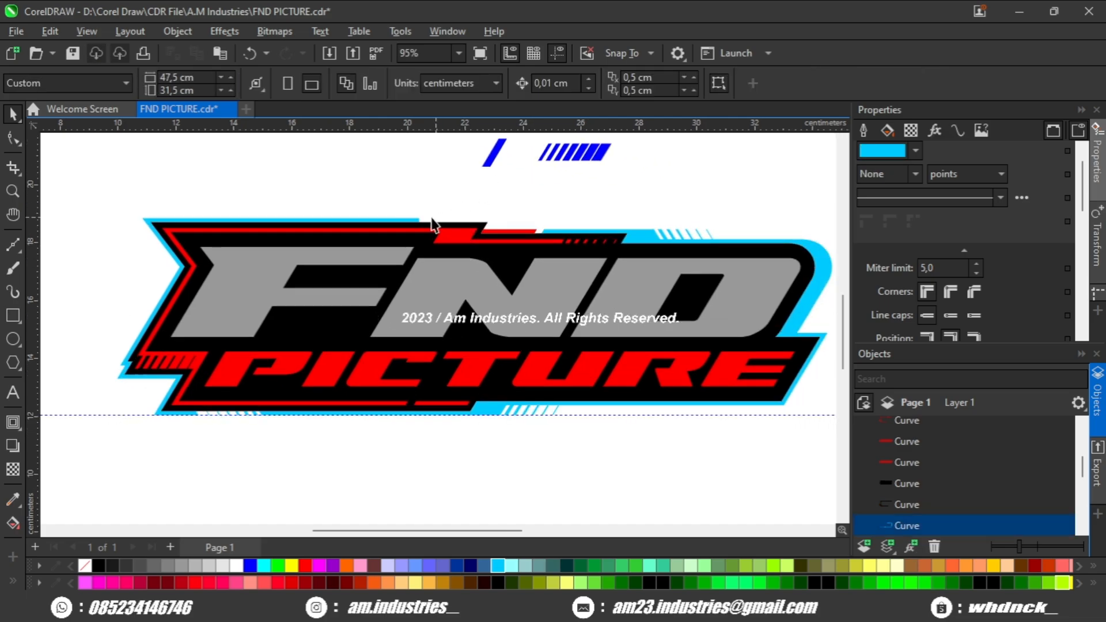
click(431, 219)
key(Delete)
scroll(415, 340, up, 2)
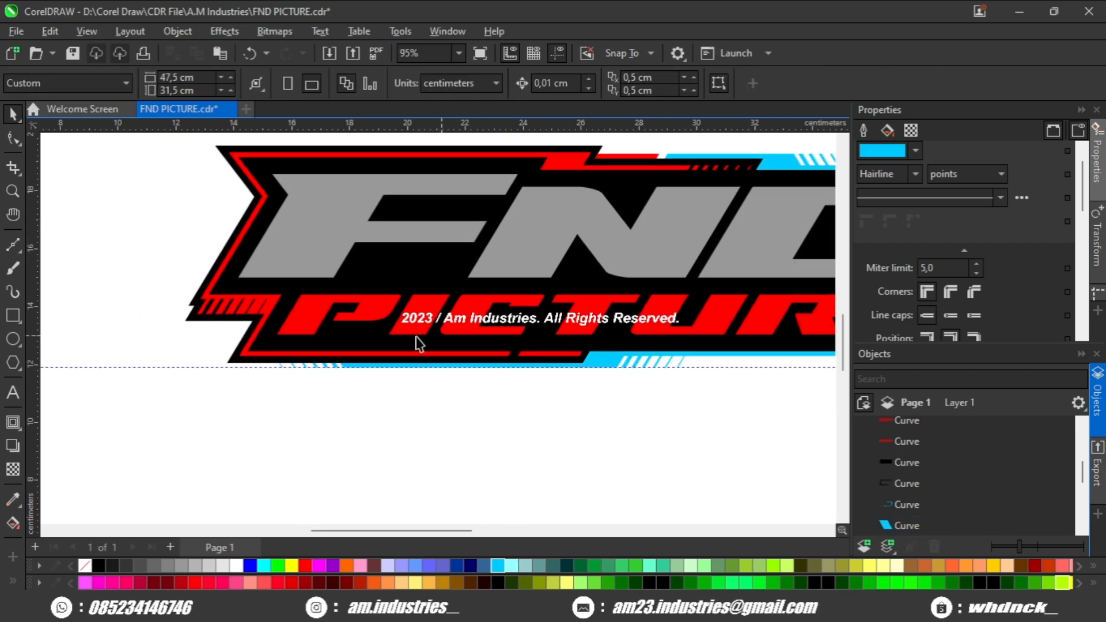
Step: Weld the small slanted cyan stripes beneath the logo with the cyan outline into one shape
drag(270, 365, 340, 332)
scroll(429, 375, up, 1)
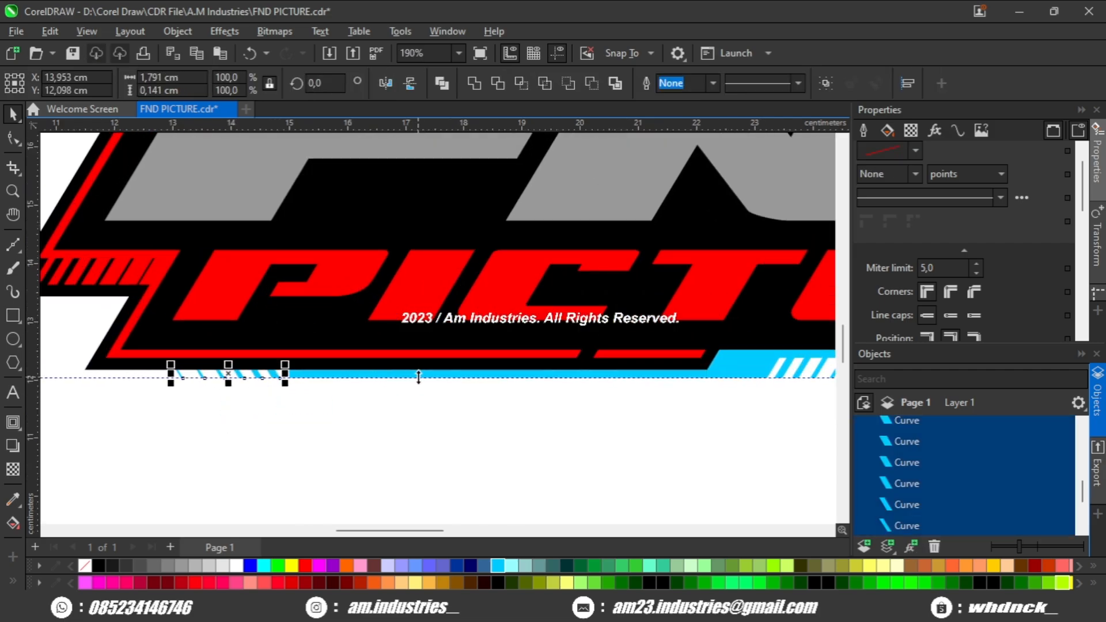
shift+click(423, 374)
scroll(427, 363, down, 2)
click(474, 83)
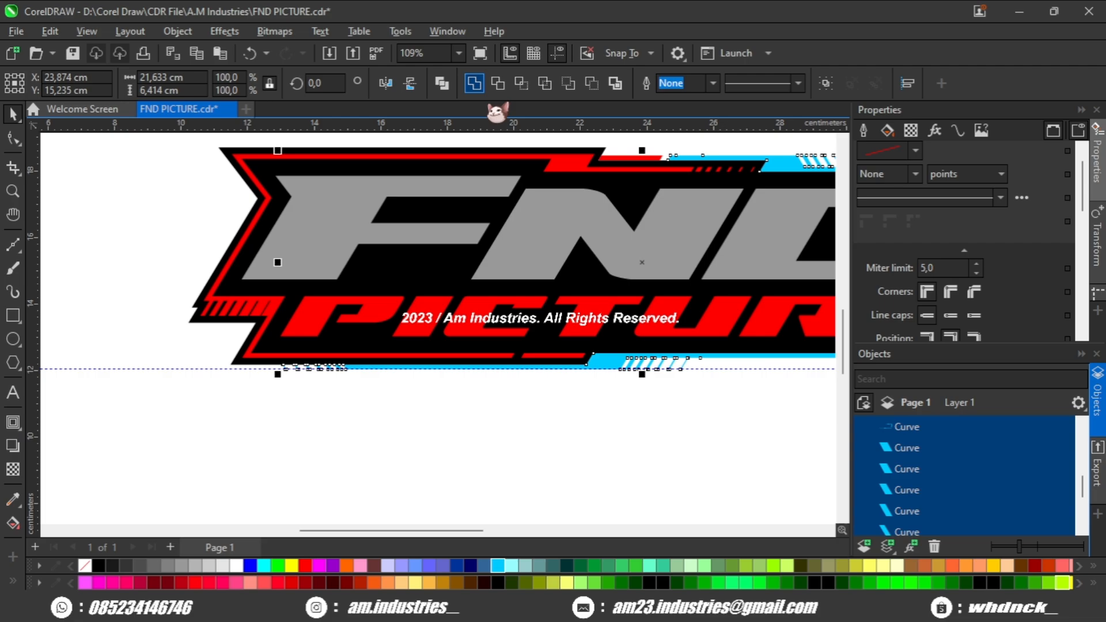
Step: Delete the black border piece surrounding the red outline on the logo's left half
drag(580, 192, 306, 259)
scroll(541, 199, up, 3)
scroll(564, 227, down, 1)
scroll(564, 227, down, 3)
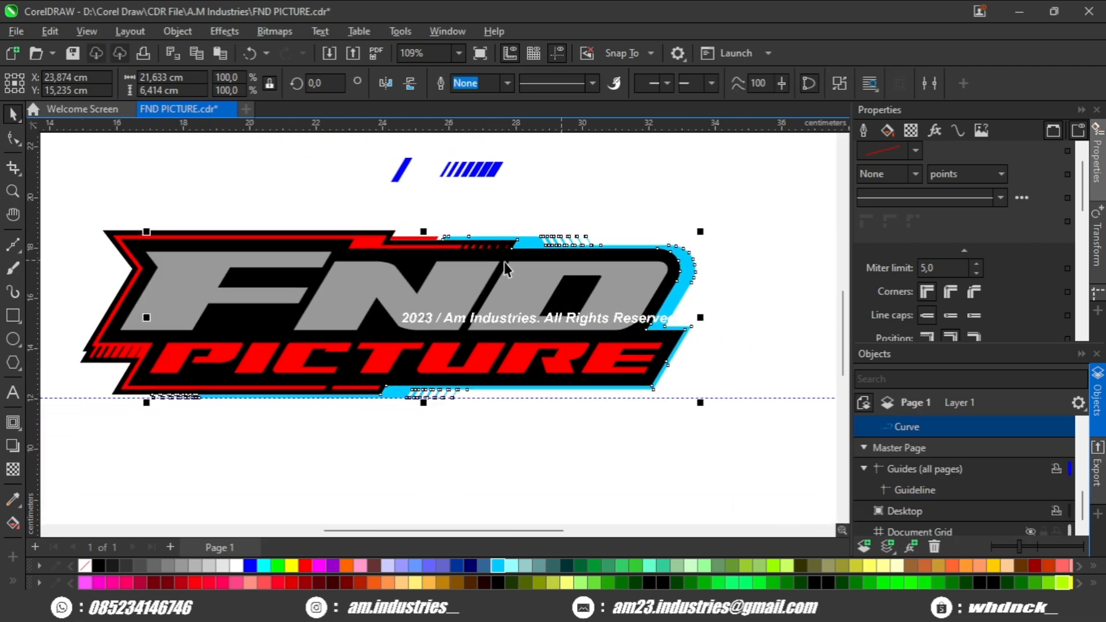
click(489, 175)
click(479, 234)
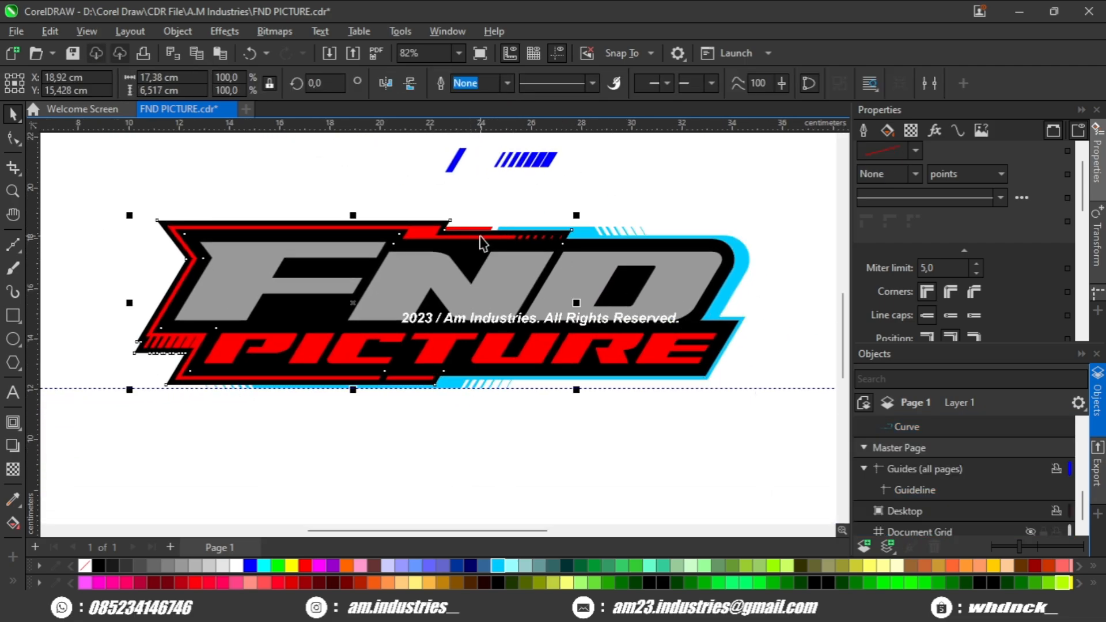
scroll(479, 235, down, 1)
key(Delete)
Step: Delete only the leftover blue slanted shapes above the logo, keeping the short red bar above N
drag(561, 156, 362, 233)
key(Delete)
scroll(473, 280, down, 2)
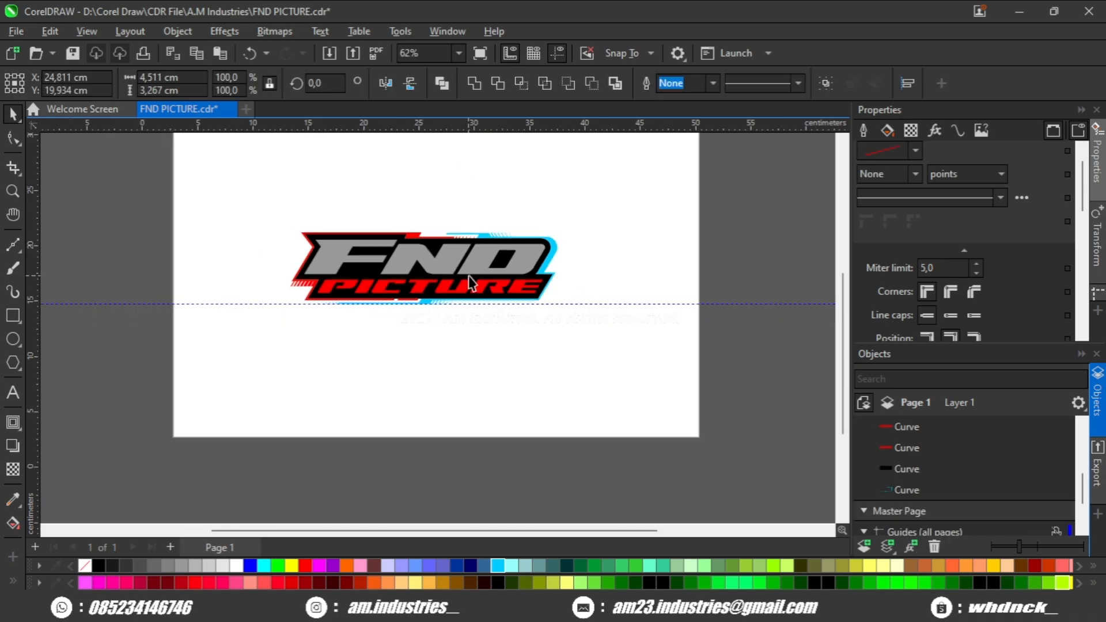
drag(505, 177, 388, 215)
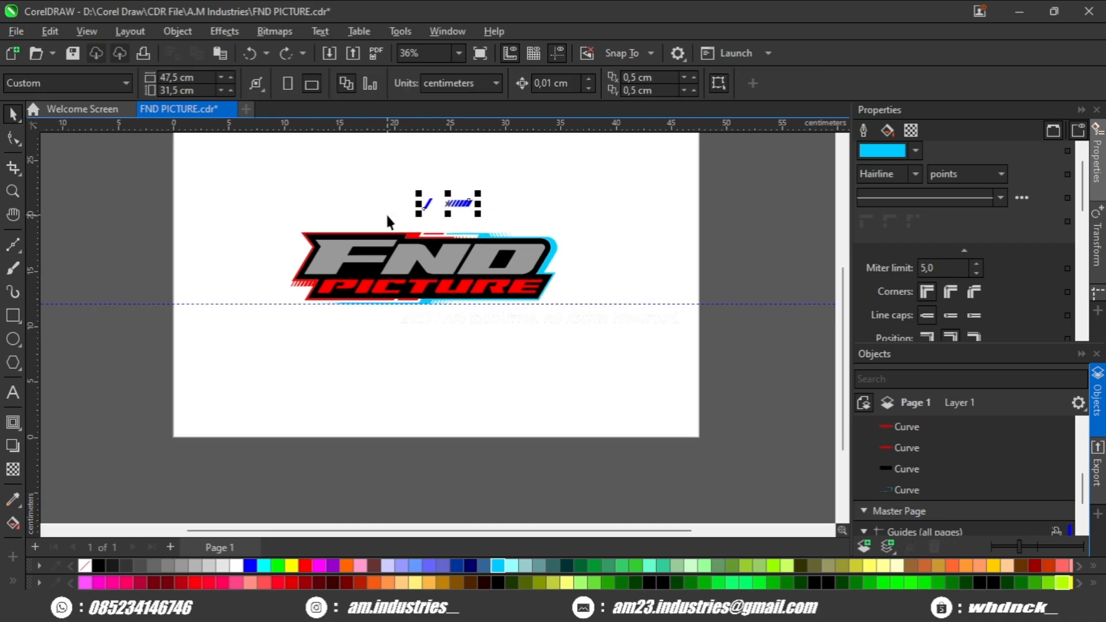
key(Delete)
Step: Remove the horizontal guideline running along the logo's lower edge
drag(423, 265, 485, 270)
scroll(484, 277, up, 2)
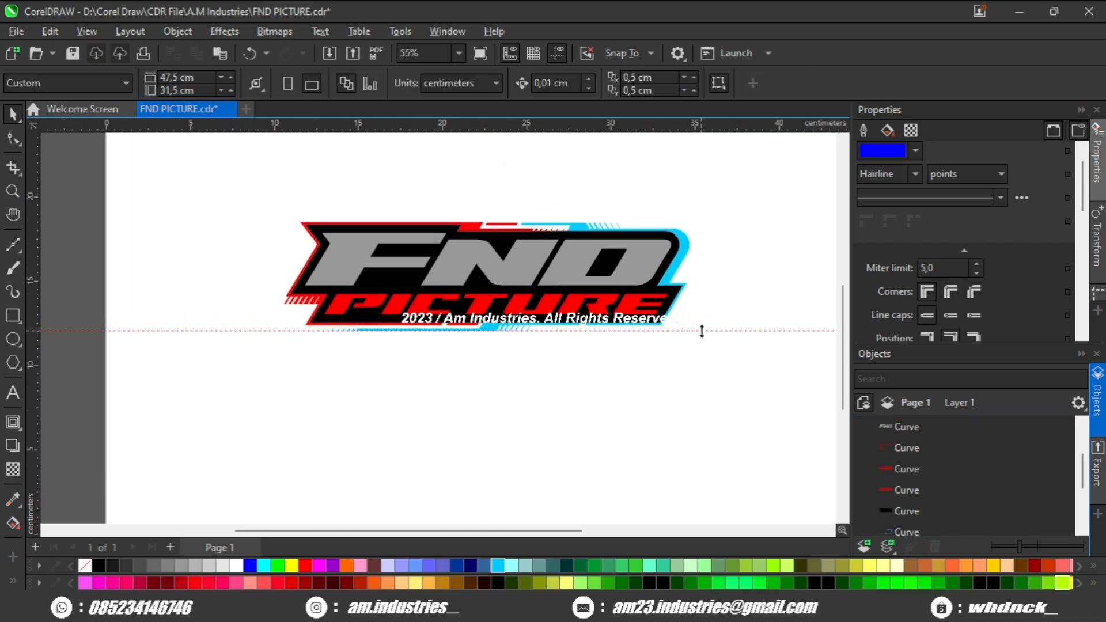
drag(701, 331, 699, 327)
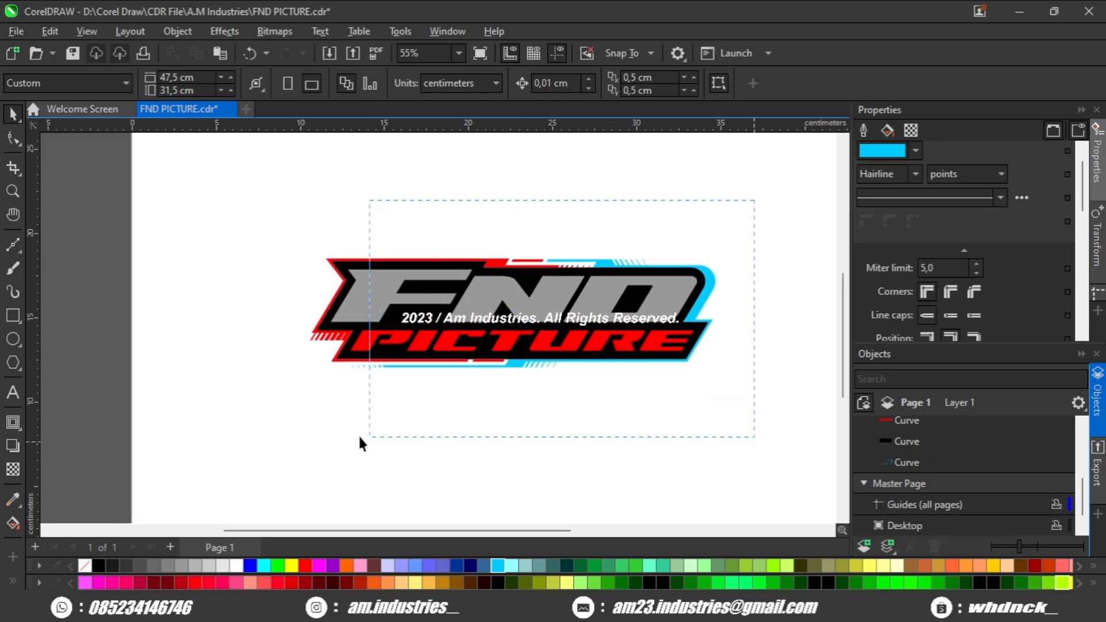
Step: Select all logo objects and create a boundary shape around them
drag(360, 443, 240, 400)
scroll(444, 301, up, 1)
click(615, 83)
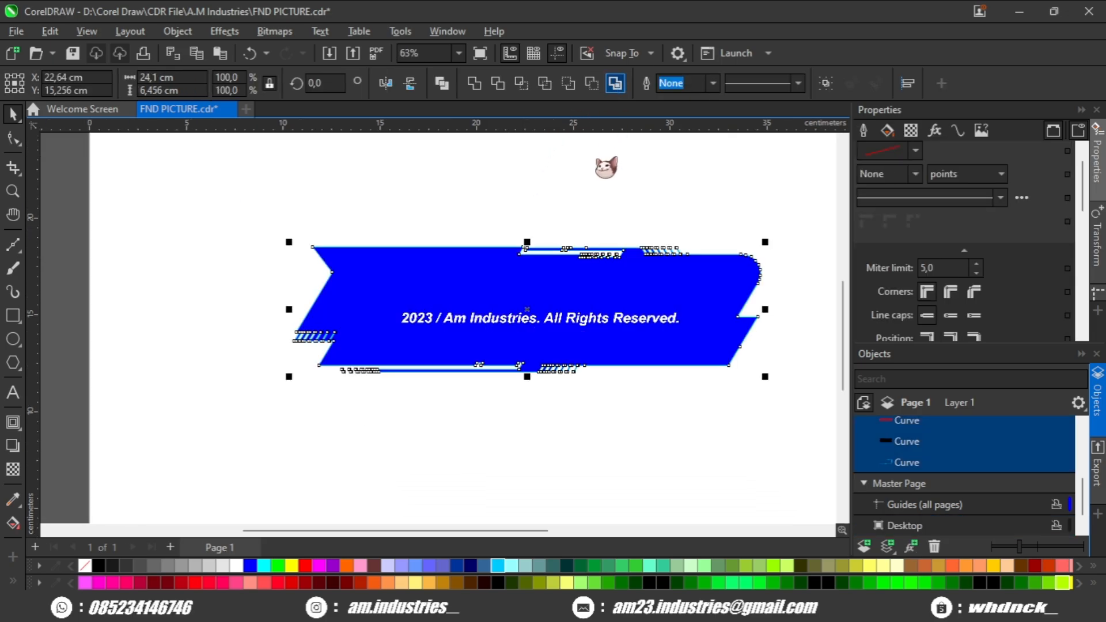
Step: Add a one-step outside black contour with an offset of about 0,452 cm to the blue boundary shape
drag(553, 251, 482, 237)
scroll(455, 293, up, 2)
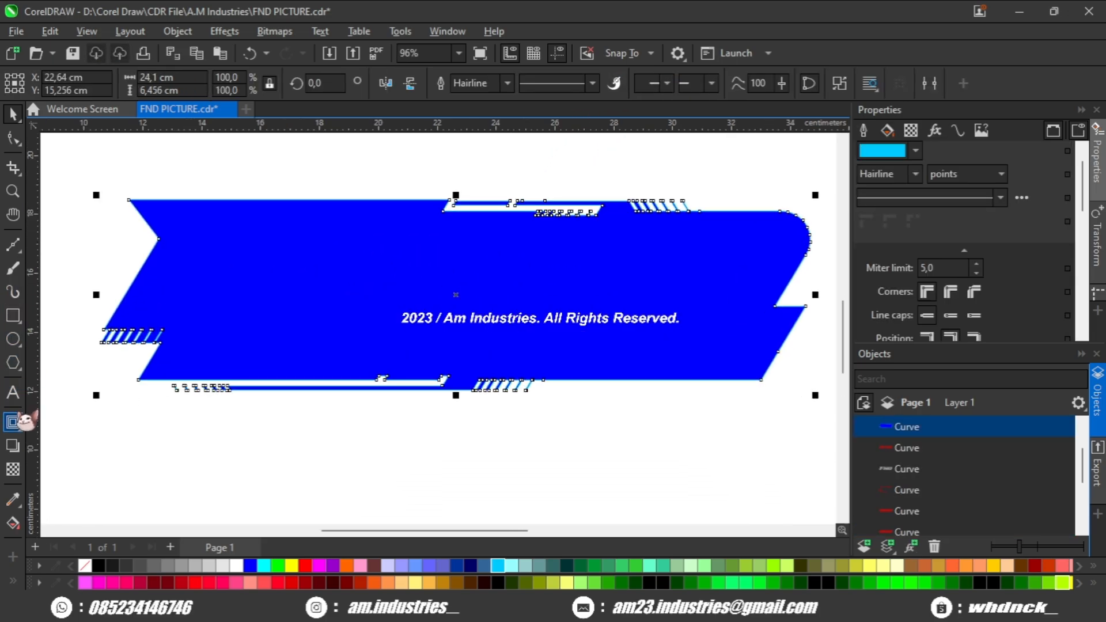
click(14, 421)
drag(575, 370, 575, 403)
click(13, 113)
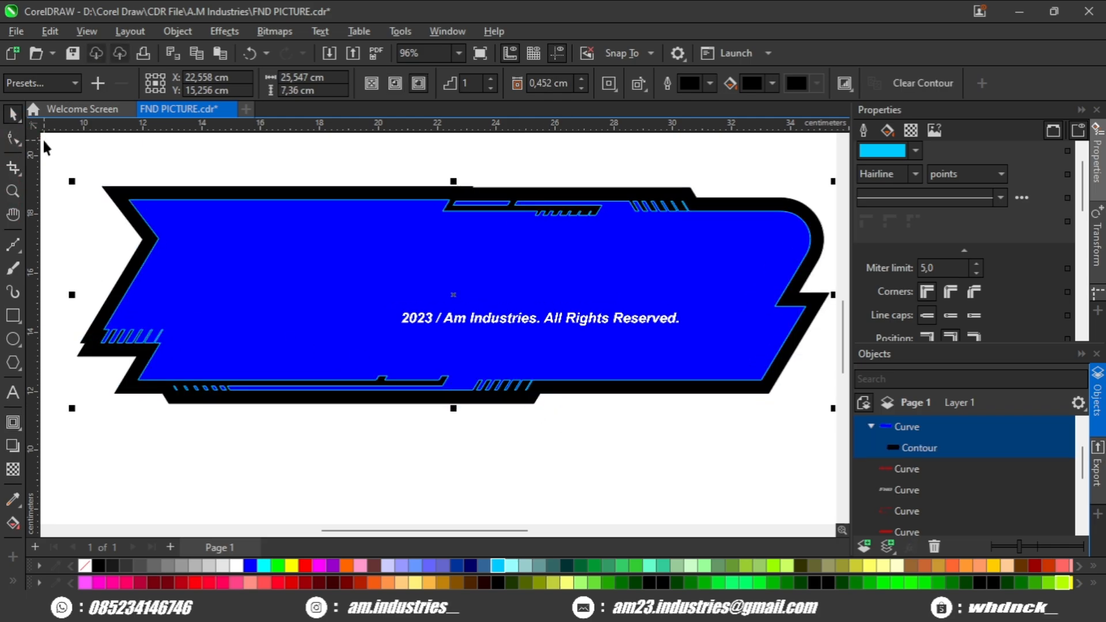
Step: Break the contour apart, weld it with the blue boundary shape and send the result behind the logo
key(ctrl+k)
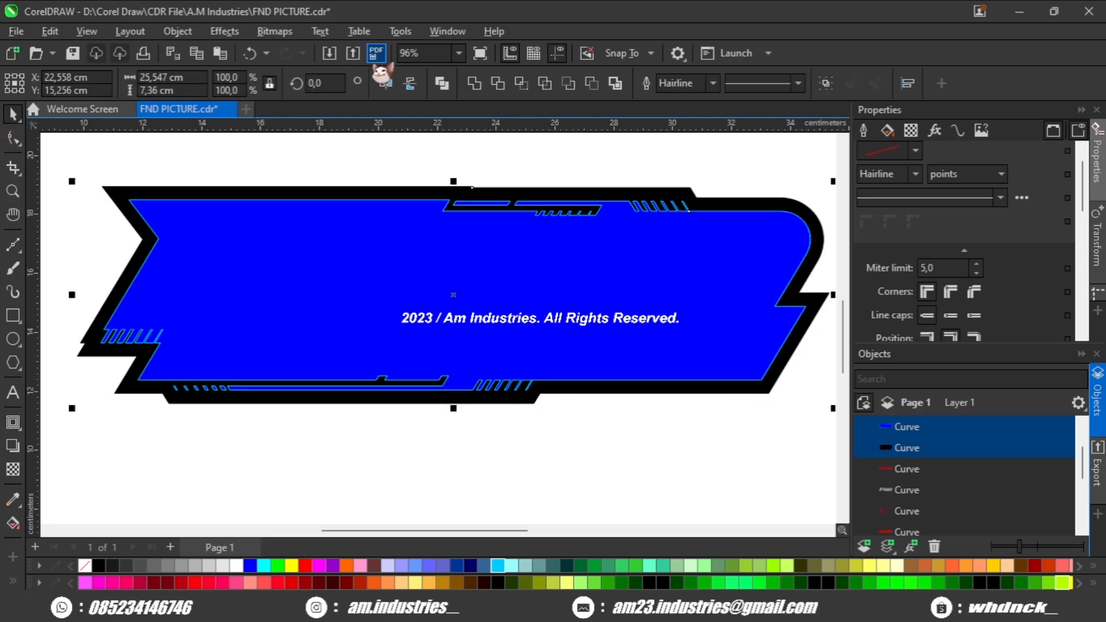
click(473, 84)
scroll(501, 211, down, 2)
key(shift+Page_Down)
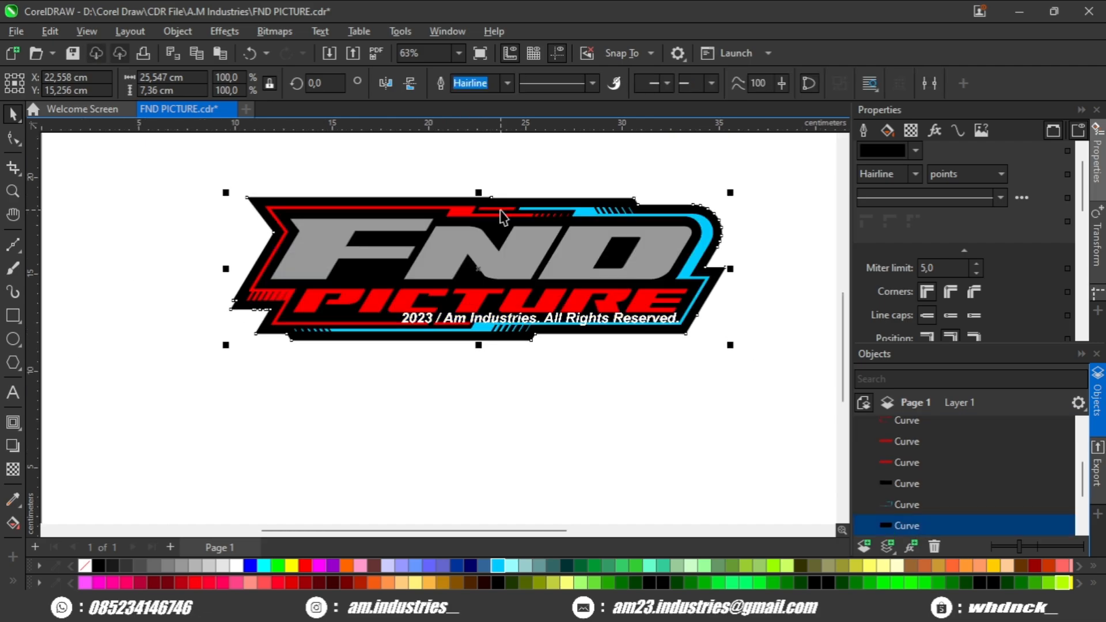
Step: Fill the short red bars beneath PICTURE and above N with white
click(510, 356)
scroll(451, 324, up, 2)
click(449, 327)
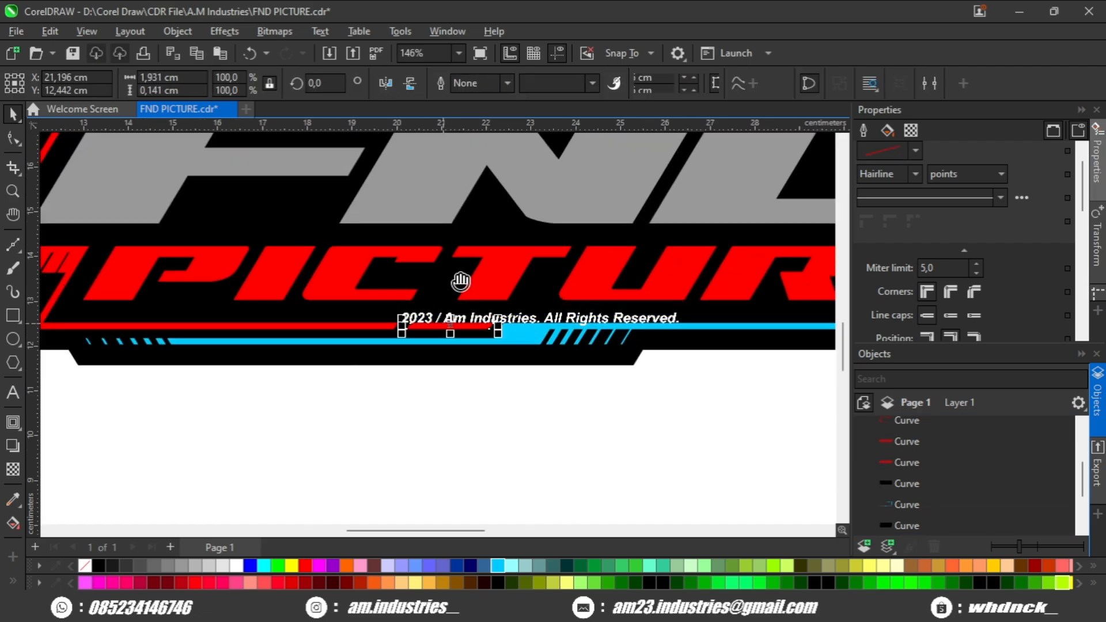
drag(461, 282, 462, 379)
shift+click(533, 159)
scroll(533, 159, down, 2)
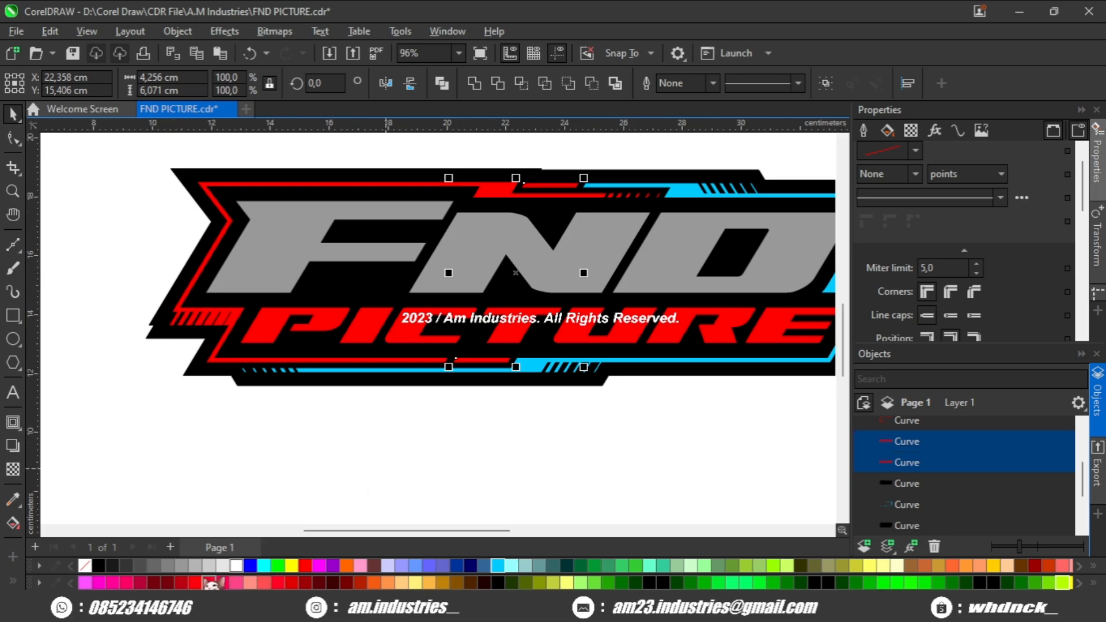
click(235, 567)
Step: Fill the grey FND lettering with white
scroll(381, 377, down, 1)
scroll(437, 321, up, 1)
click(458, 299)
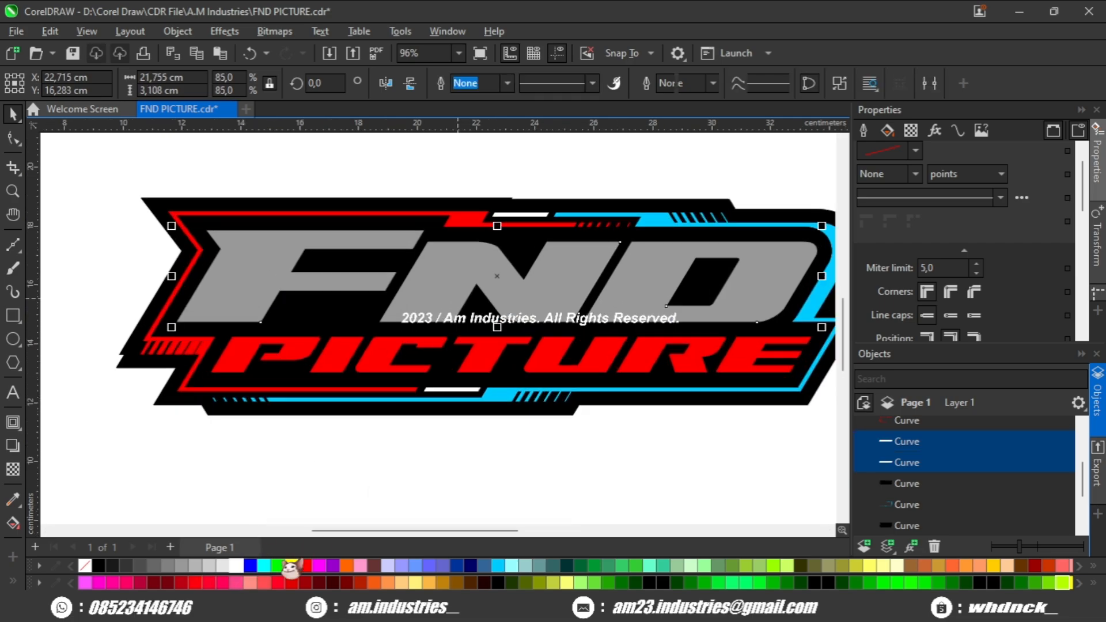
click(236, 567)
click(240, 395)
scroll(240, 396, down, 1)
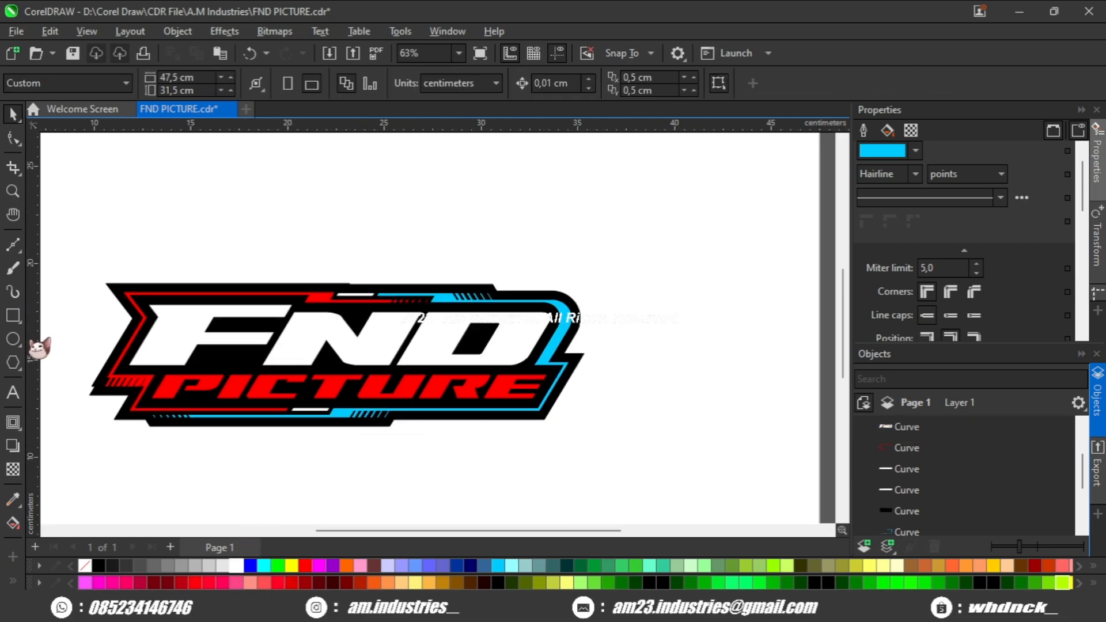
Step: Place a horizontal guideline across the FND letters at the lower edge of the F's middle arm, at Y 15,792 cm
scroll(74, 271, up, 1)
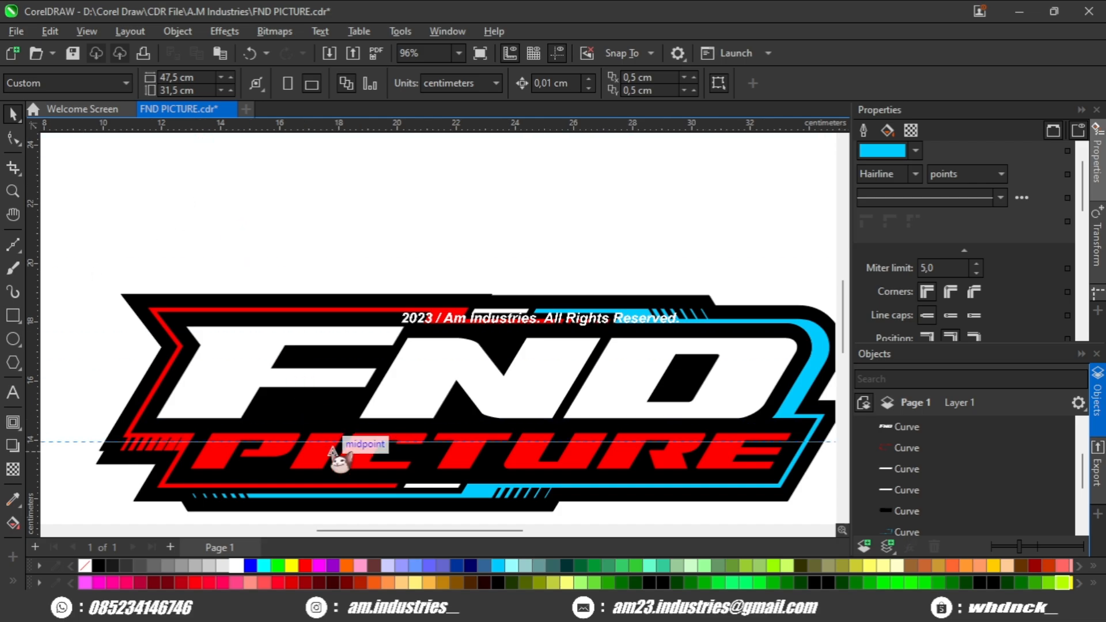
scroll(346, 387, down, 1)
click(223, 391)
scroll(223, 392, up, 1)
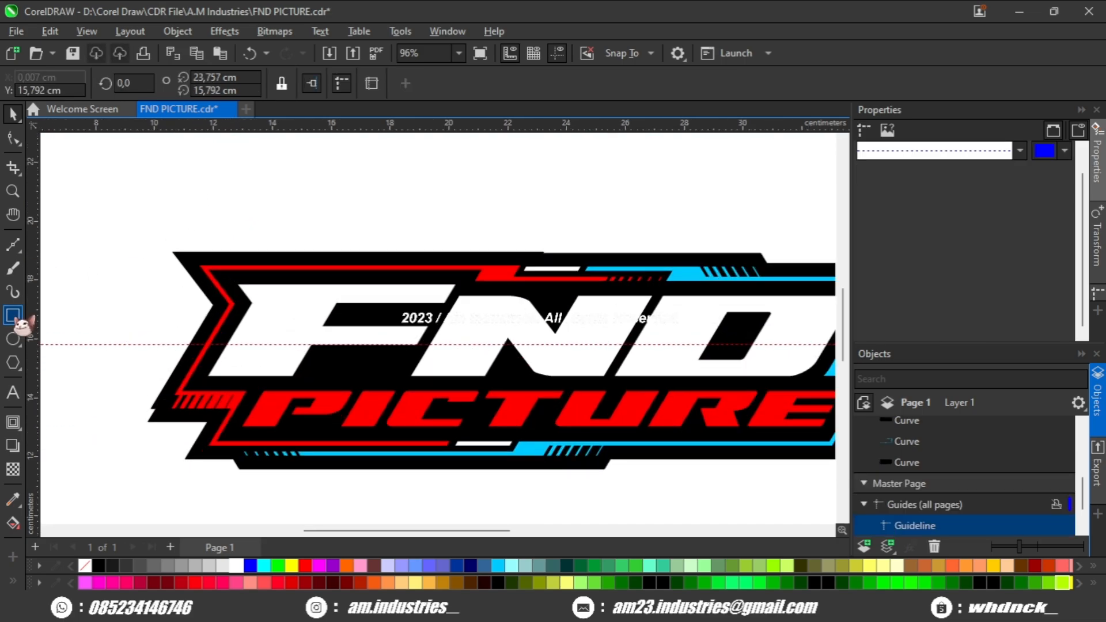
Step: Start a straight-segment zigzag line left of the logo and run it along the guideline across F and into N
click(14, 246)
scroll(116, 343, up, 1)
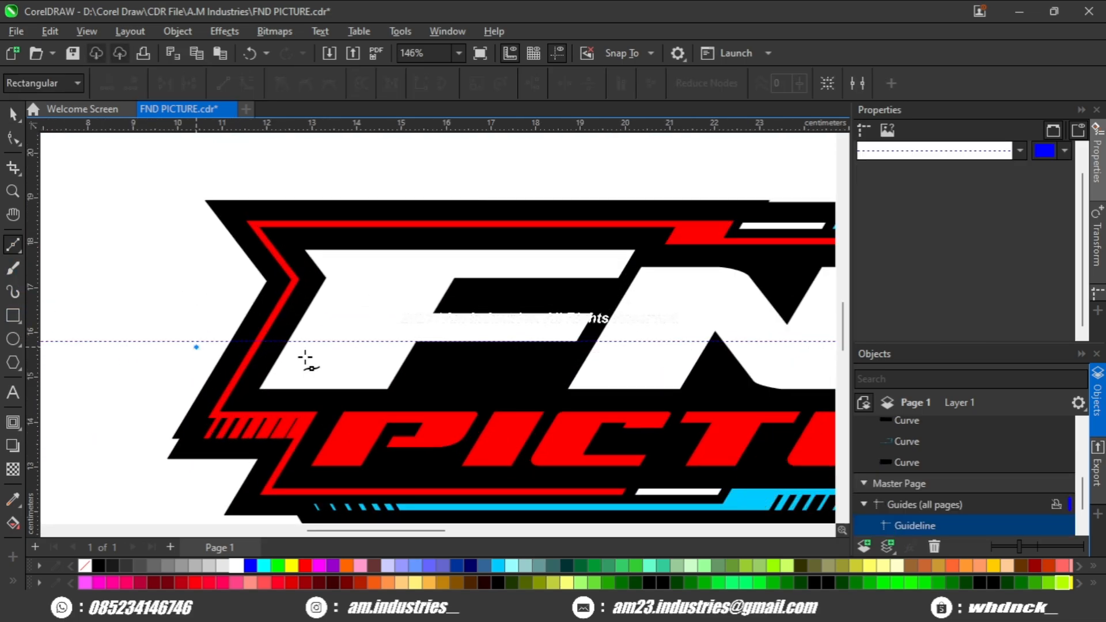
click(279, 356)
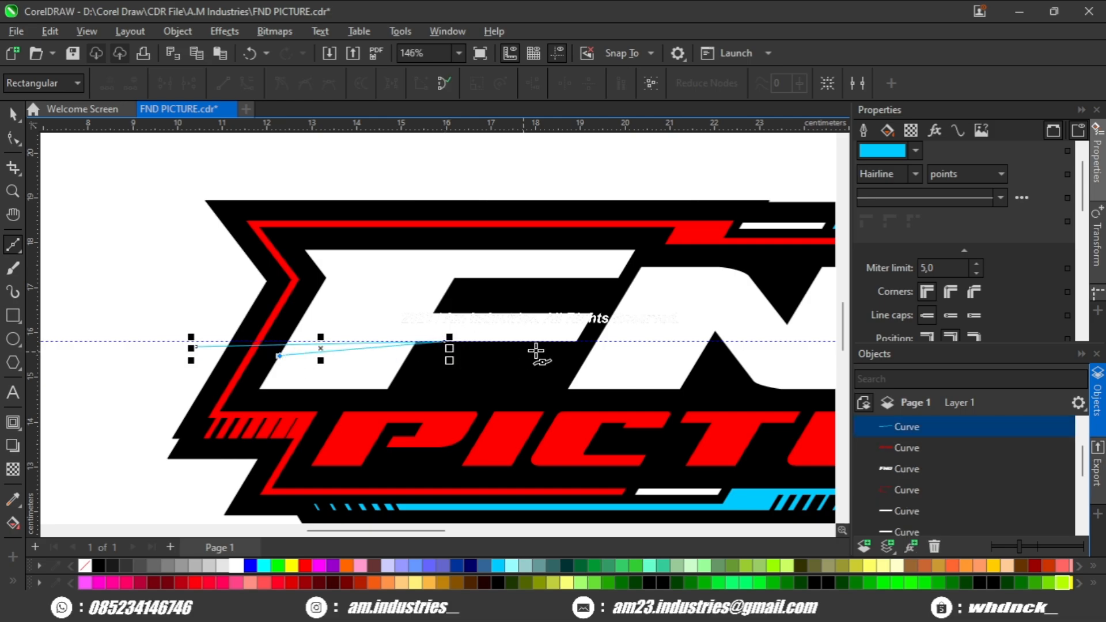
click(577, 344)
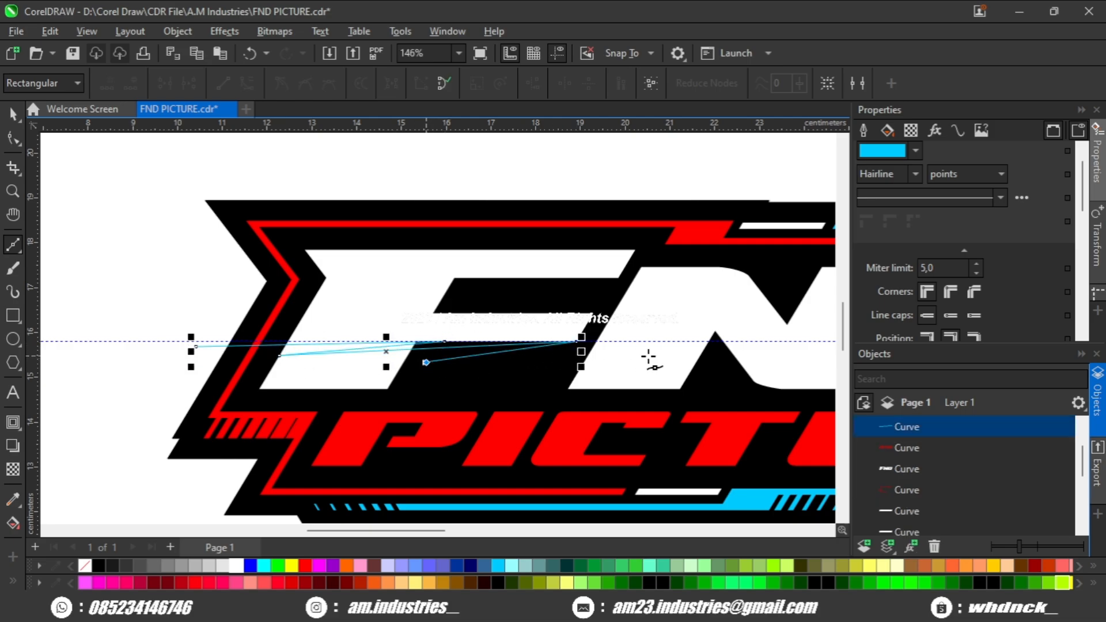
click(728, 345)
Step: Continue the zigzag along the guideline across N and D to the logo's right edge, redoing the misplaced point inside D
drag(729, 366, 223, 380)
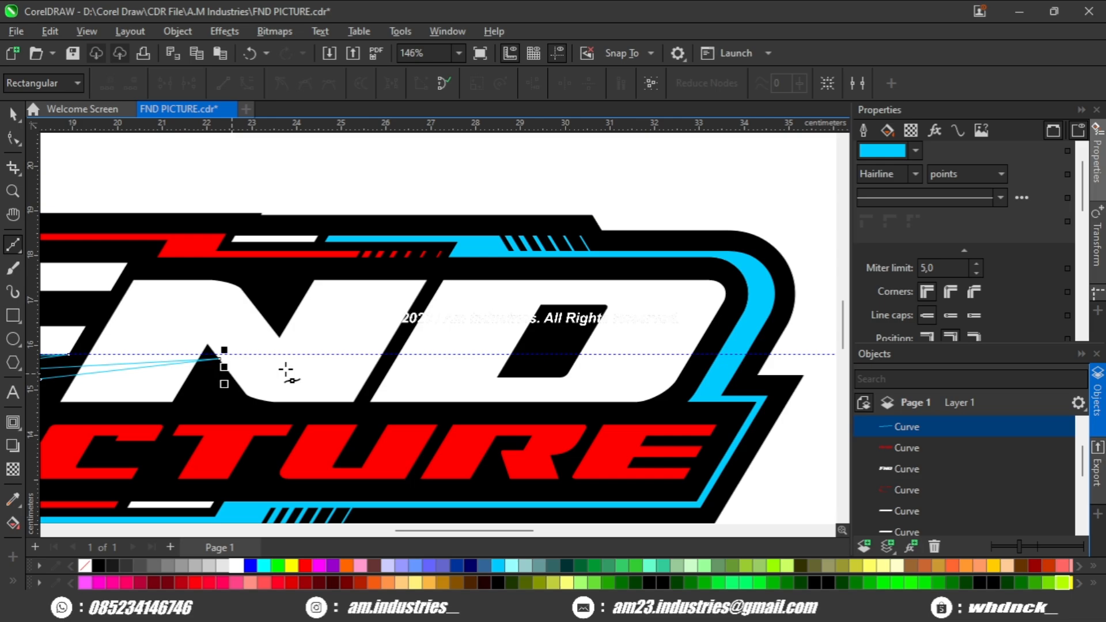
click(394, 355)
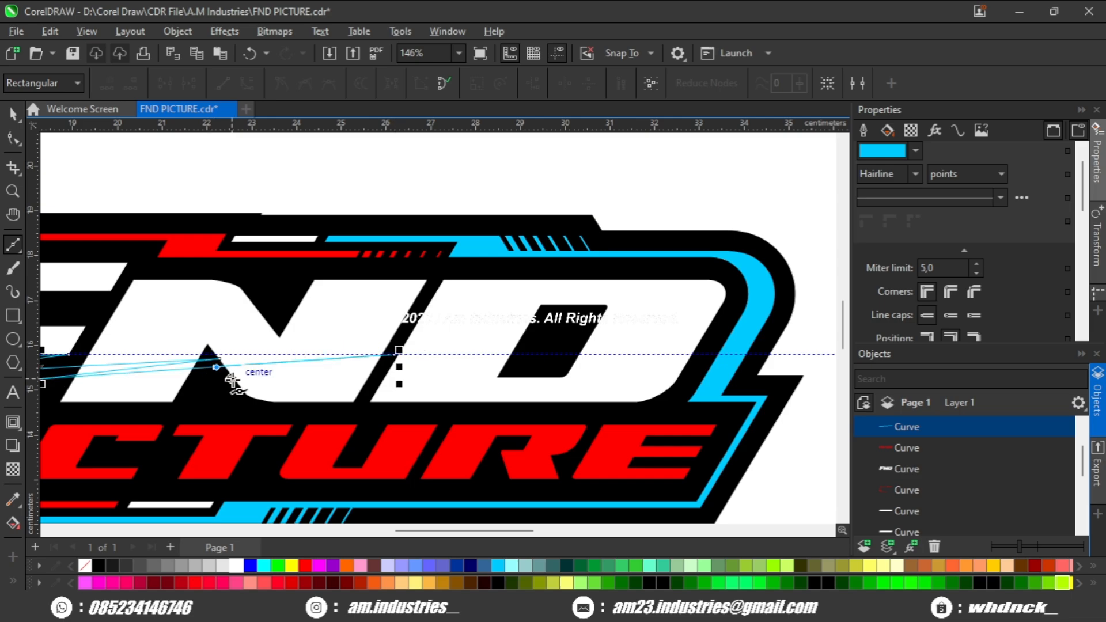
scroll(232, 381, up, 1)
drag(649, 360, 509, 358)
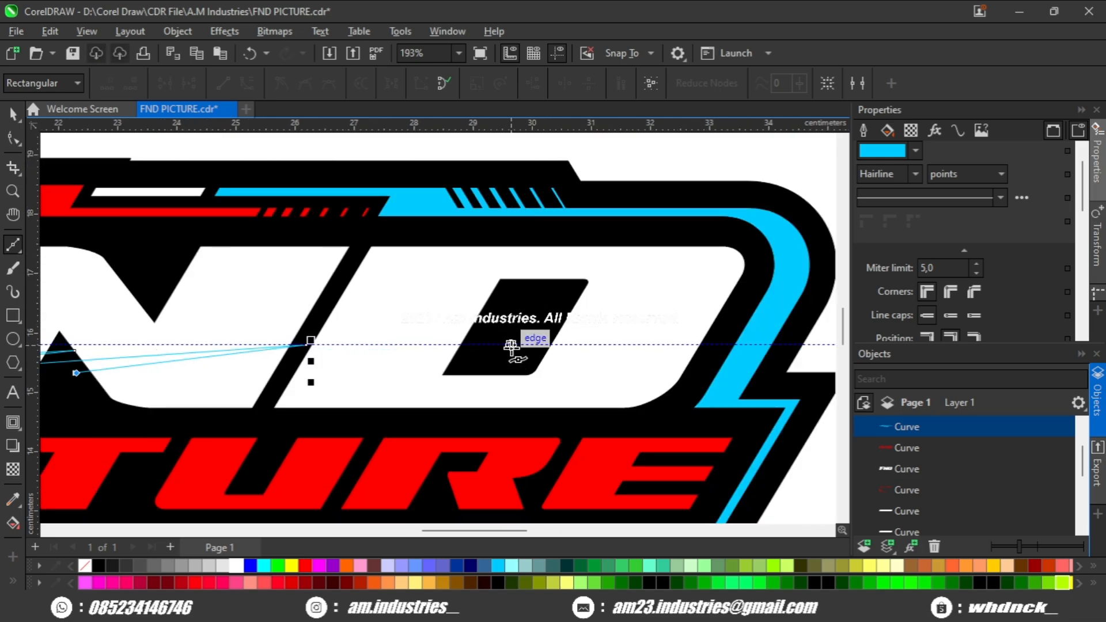
click(484, 363)
key(ctrl+z)
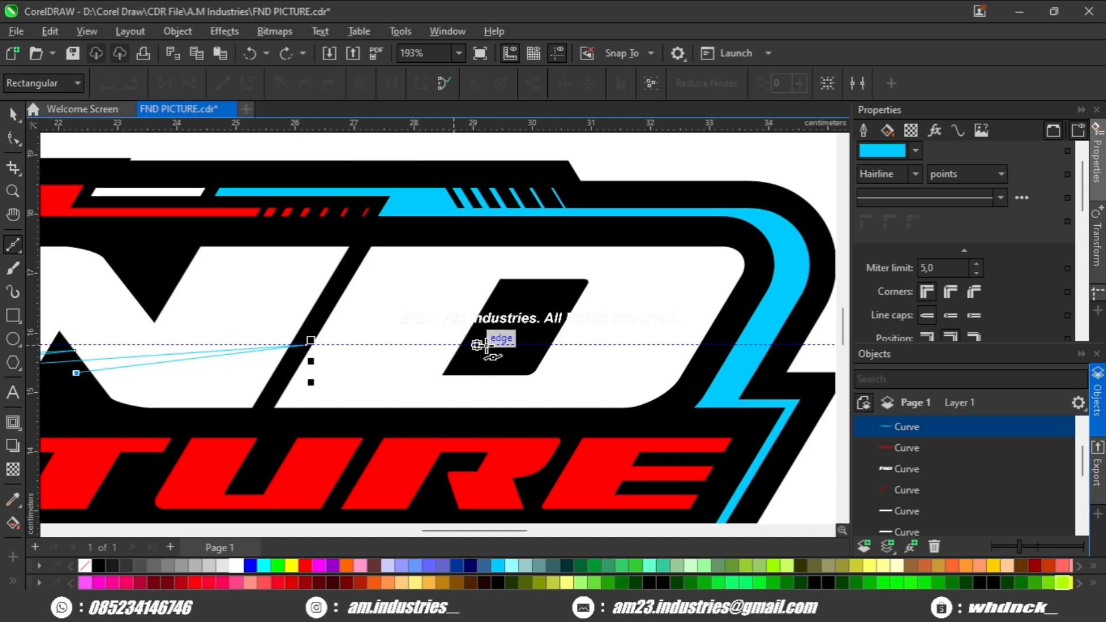
click(489, 345)
drag(397, 382, 278, 380)
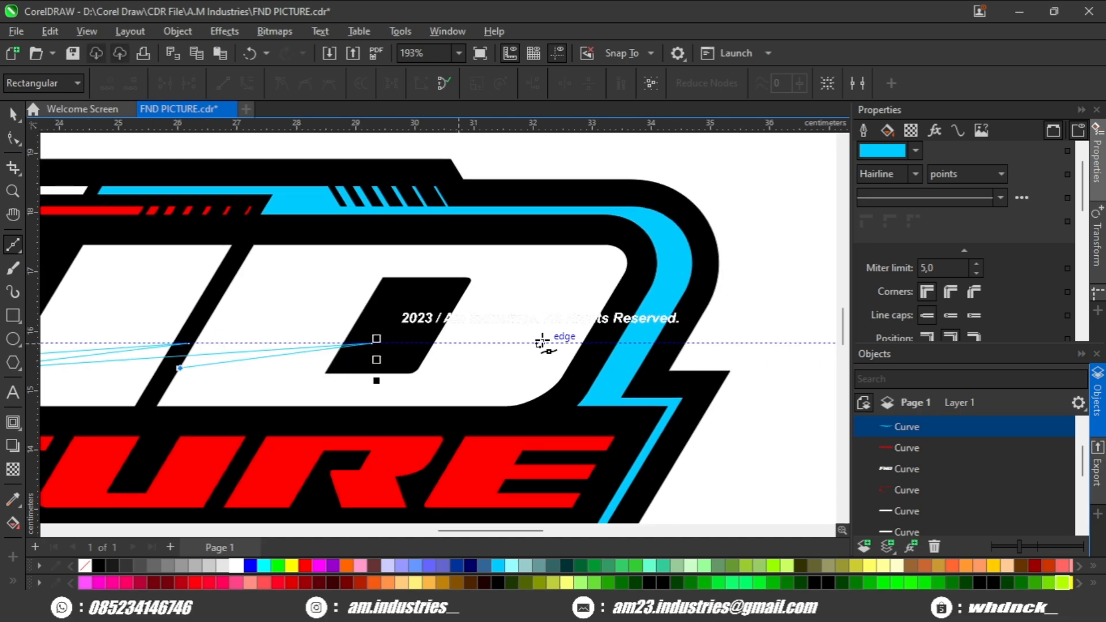
click(545, 343)
click(655, 344)
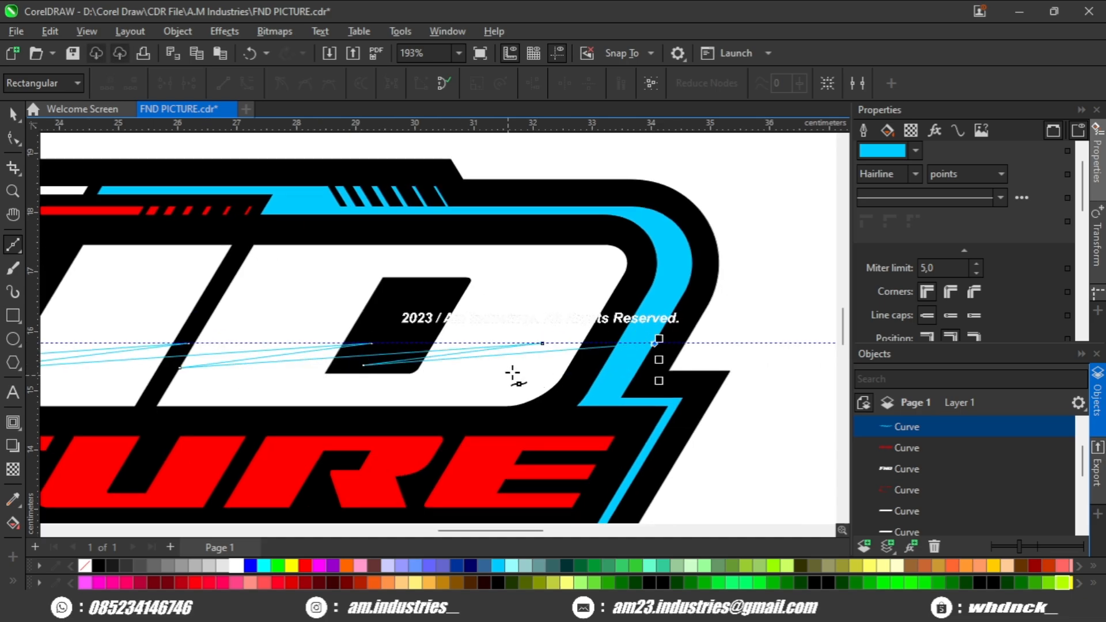
click(716, 368)
Step: Run the line back between FND and PICTURE to the logo's left side with jagged peaks, and close the curve
scroll(691, 374, down, 2)
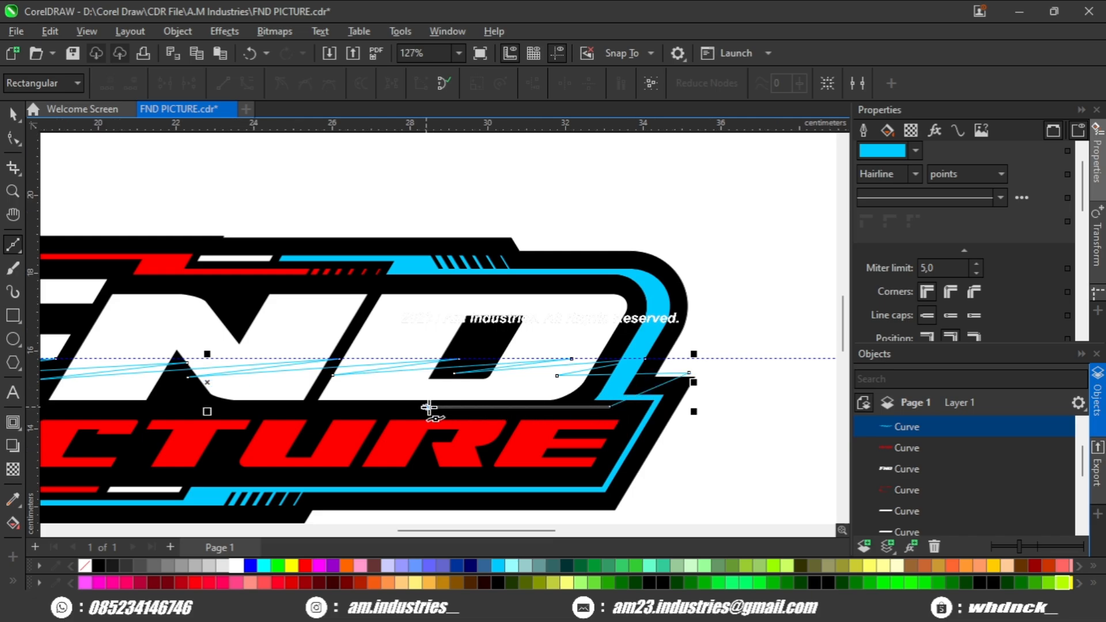
scroll(332, 408, up, 2)
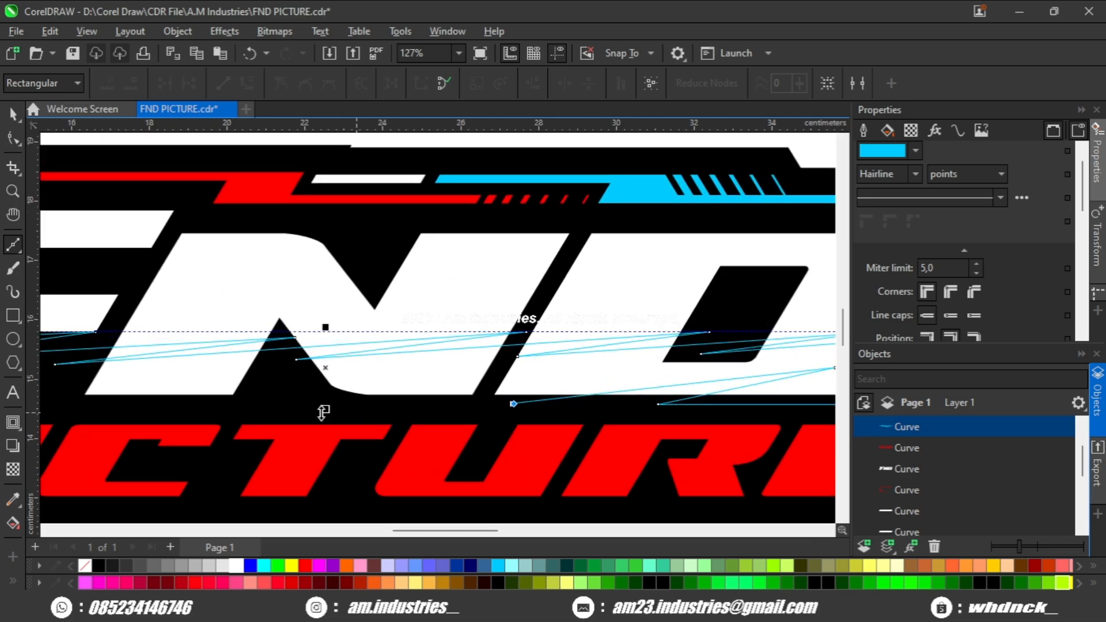
drag(168, 407, 478, 425)
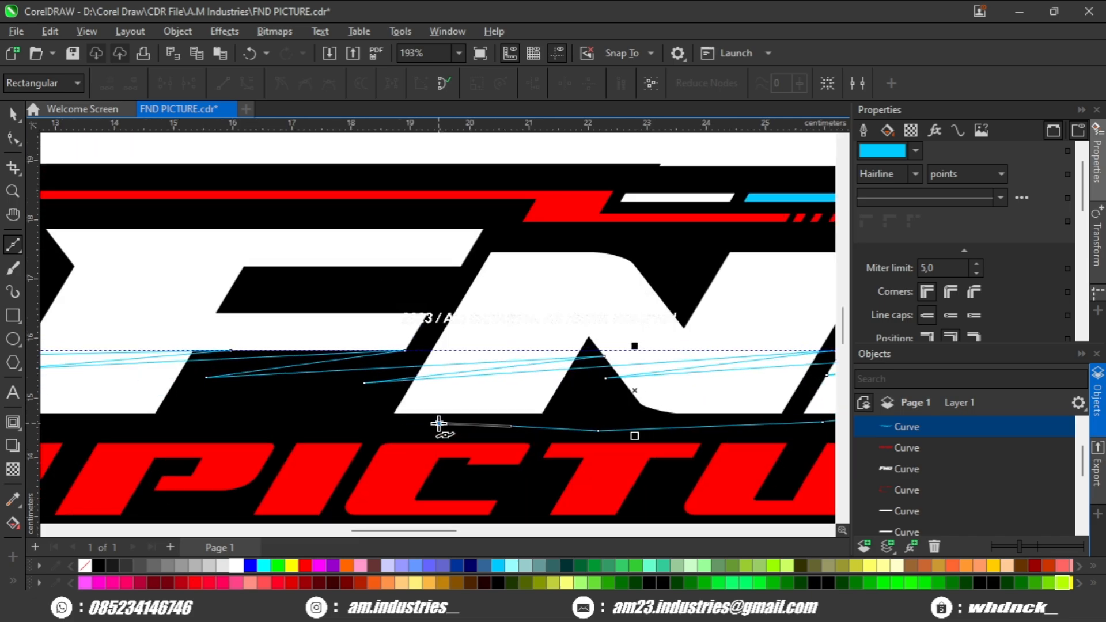
click(351, 426)
drag(327, 425, 545, 435)
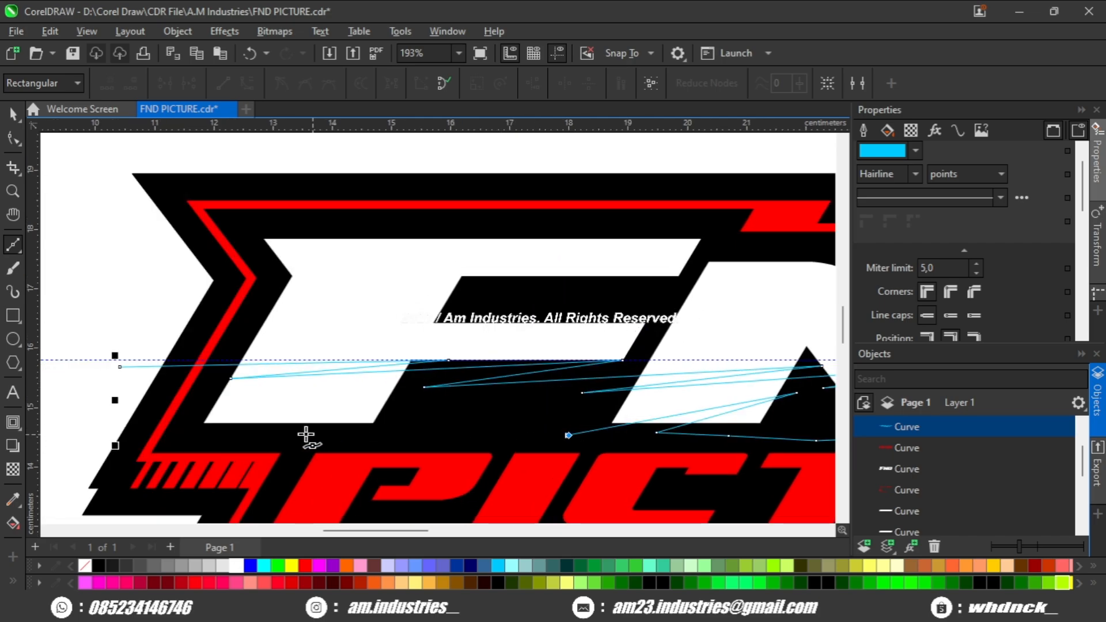
click(305, 434)
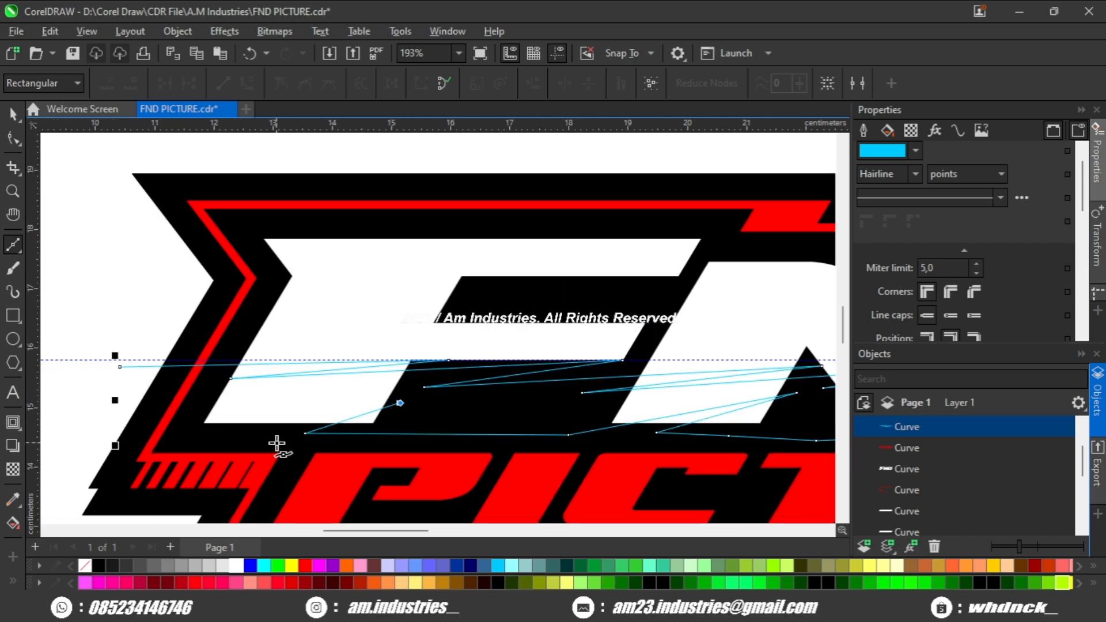
click(156, 441)
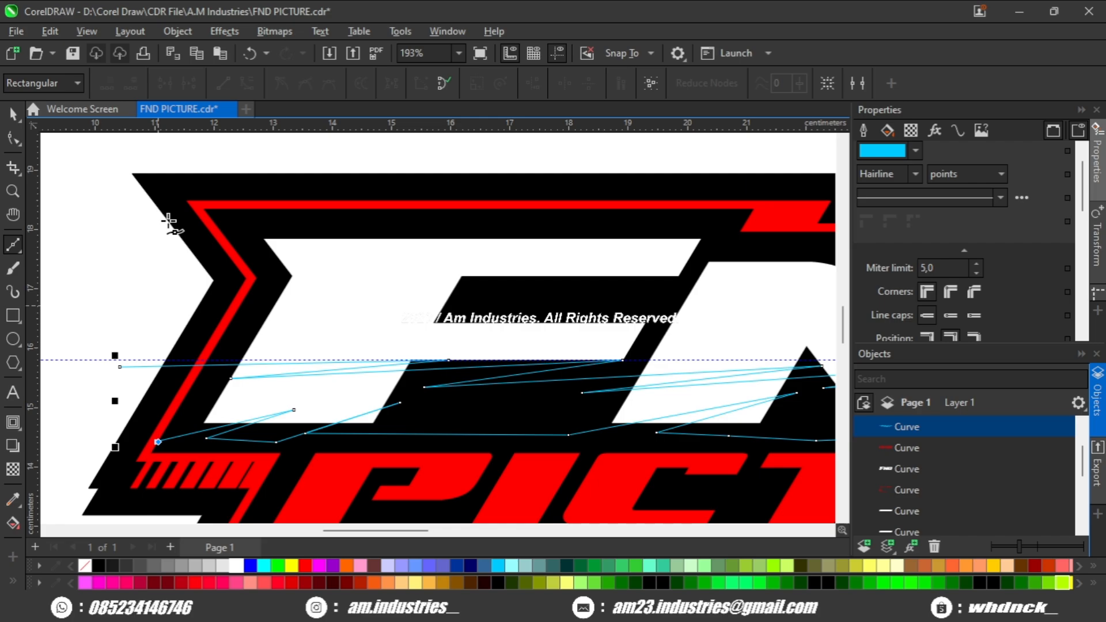
click(443, 83)
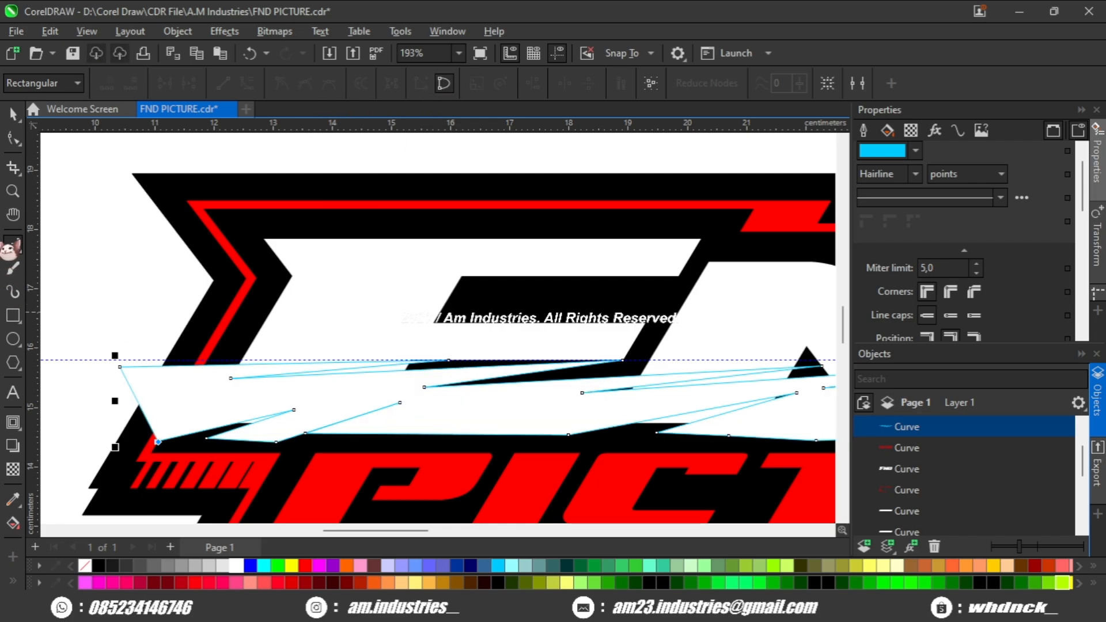
Step: Move the lower-left nodes of the jagged shape so that its end drops almost straight down beside the logo
click(17, 137)
scroll(220, 459, up, 2)
drag(329, 384, 384, 366)
drag(334, 408, 427, 410)
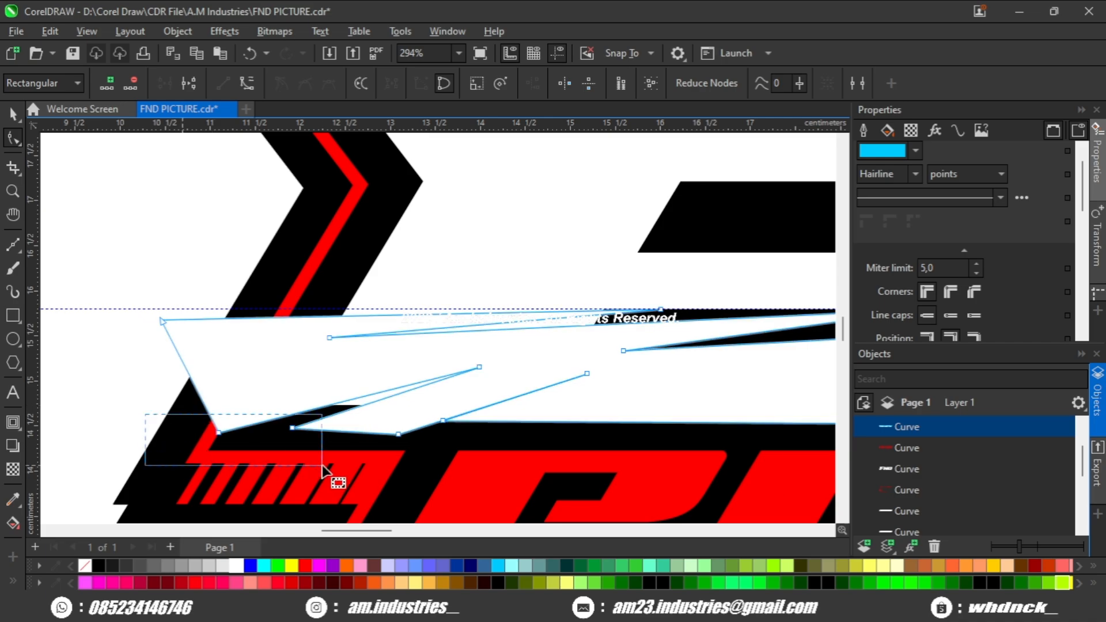
drag(322, 465, 322, 465)
drag(219, 440, 166, 427)
scroll(248, 432, down, 2)
scroll(386, 444, up, 1)
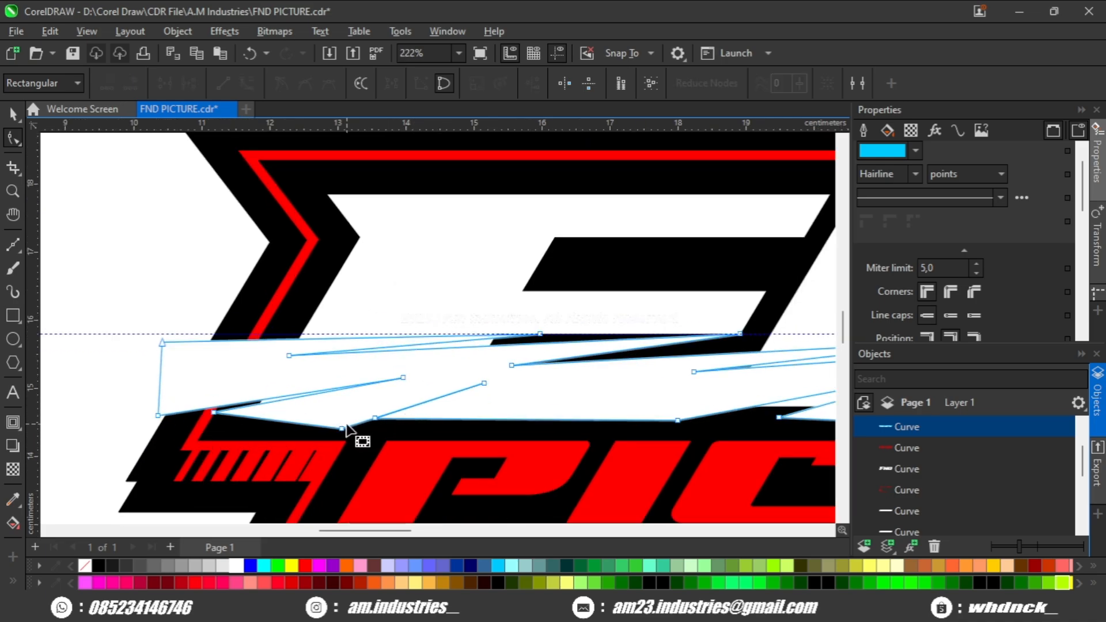
Step: Reposition the nodes of the jagged shape's two lower peaks beneath the F to form longer, narrower spikes
drag(312, 426, 312, 425)
scroll(351, 431, down, 1)
drag(459, 427, 363, 426)
scroll(363, 426, up, 1)
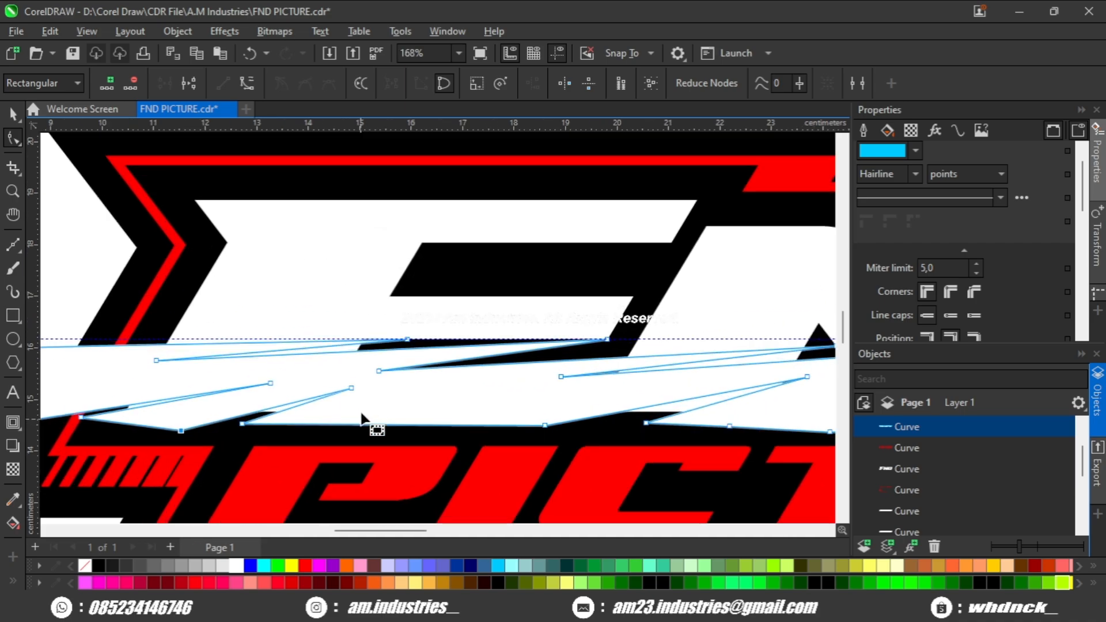
drag(351, 389, 413, 388)
drag(438, 406, 440, 406)
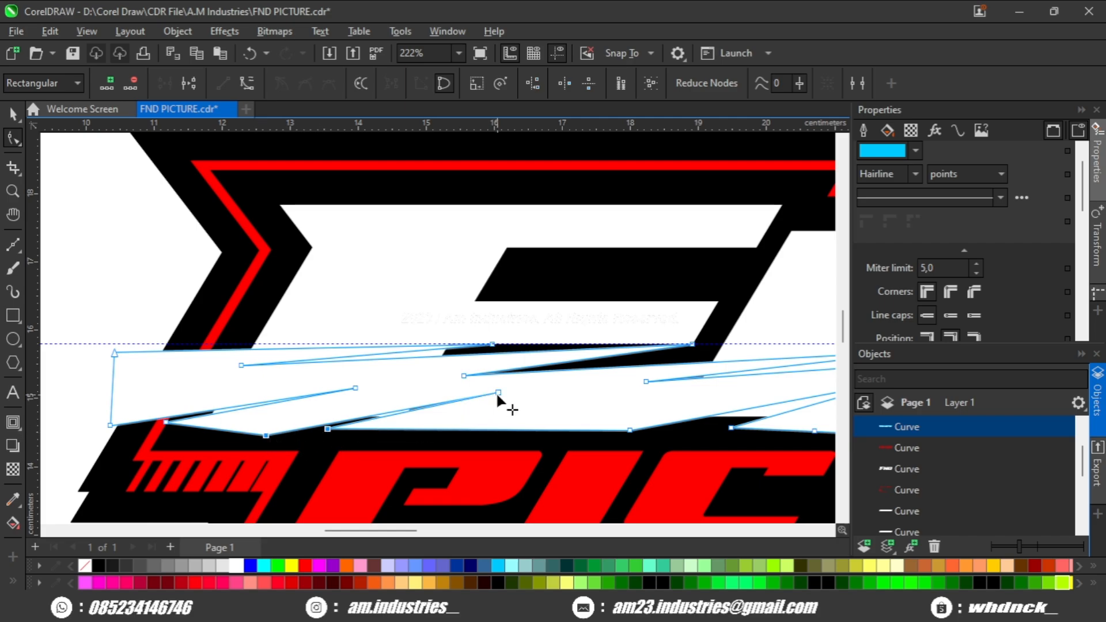
drag(497, 393, 383, 405)
scroll(409, 404, up, 2)
click(400, 378)
scroll(375, 414, down, 3)
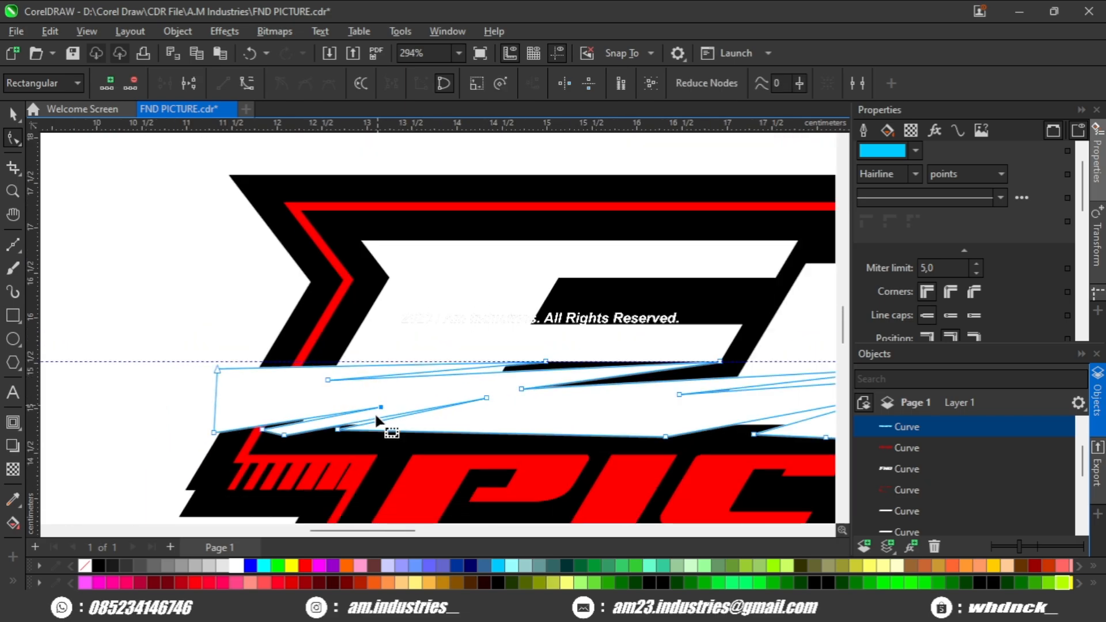
Step: Adjust the nodes of the jagged shape's lower peaks beneath N and D to sharpen the spikes
drag(505, 412, 180, 411)
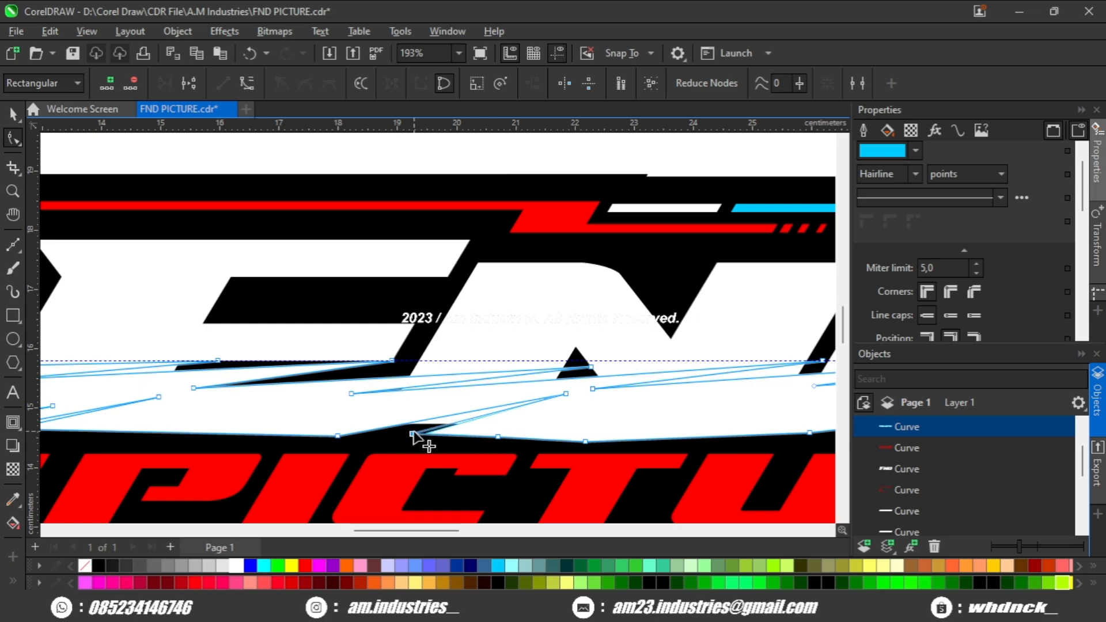
drag(486, 443, 196, 434)
scroll(487, 432, up, 1)
drag(471, 421, 424, 419)
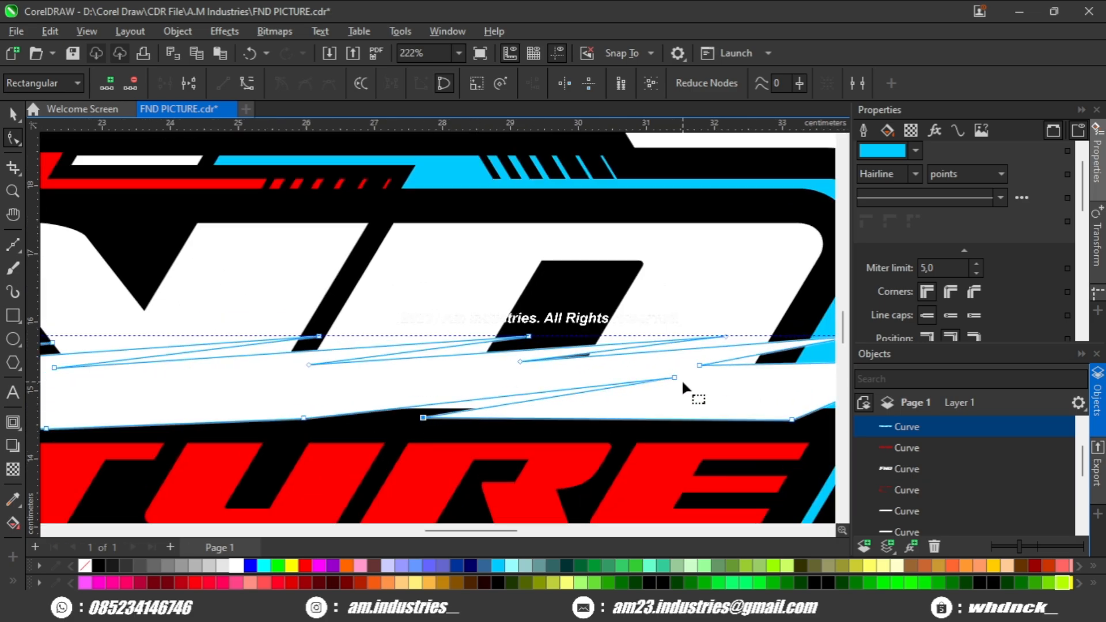
drag(674, 378, 658, 372)
scroll(589, 398, left, 2)
scroll(589, 397, down, 1)
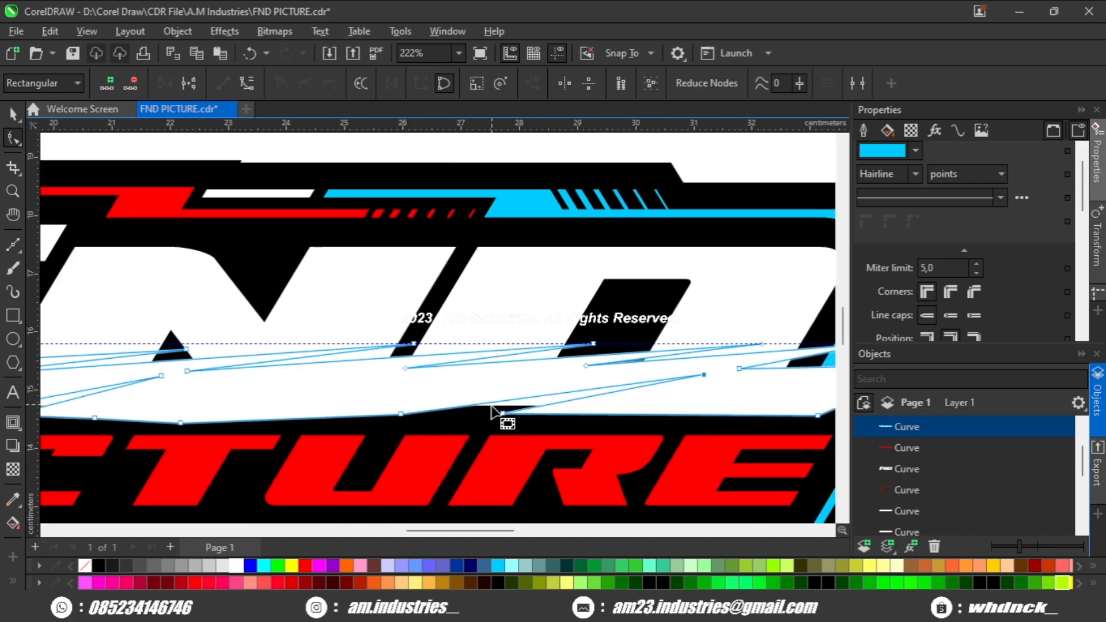
scroll(494, 419, down, 5)
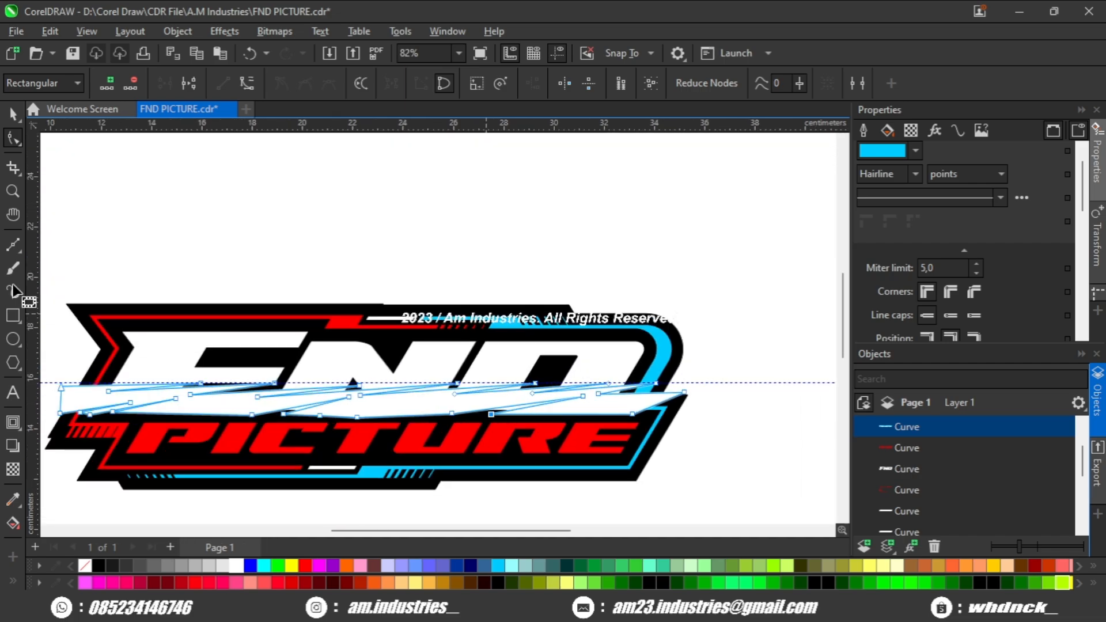
Step: Give the FND letters a 3 pt outline positioned on the inside
click(13, 113)
click(173, 348)
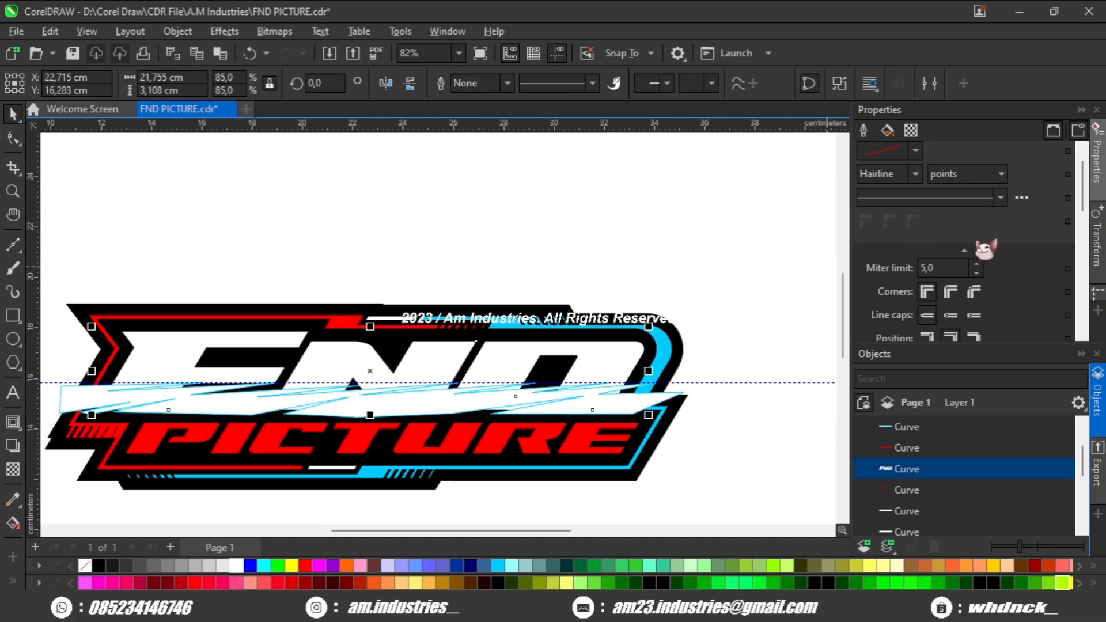
scroll(988, 308, down, 2)
scroll(980, 272, up, 3)
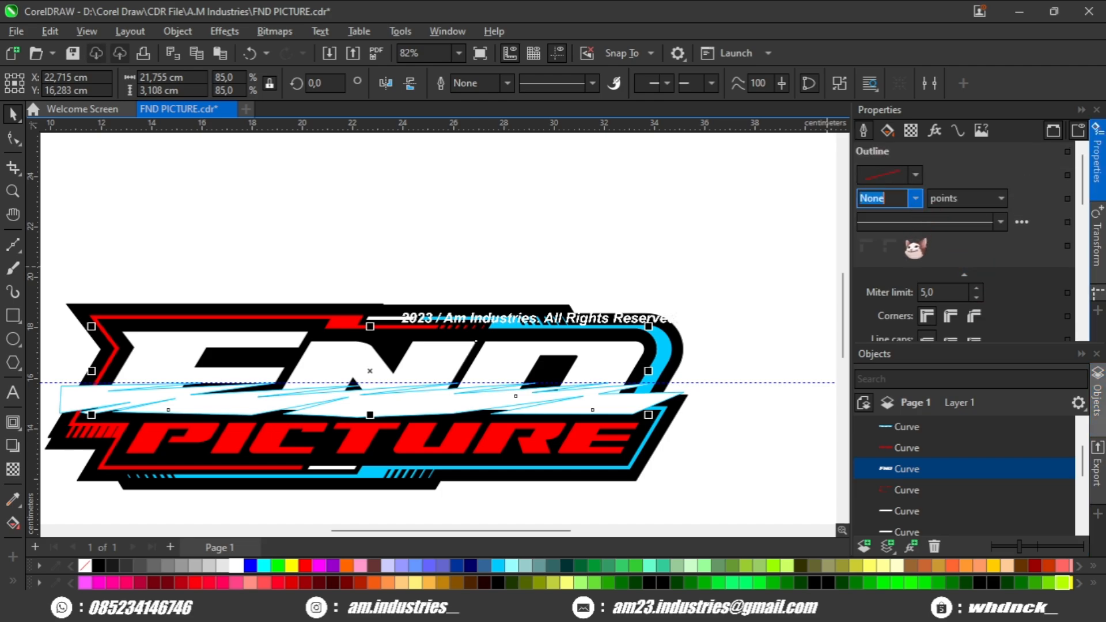
text(3)
key(Tab)
scroll(536, 355, up, 3)
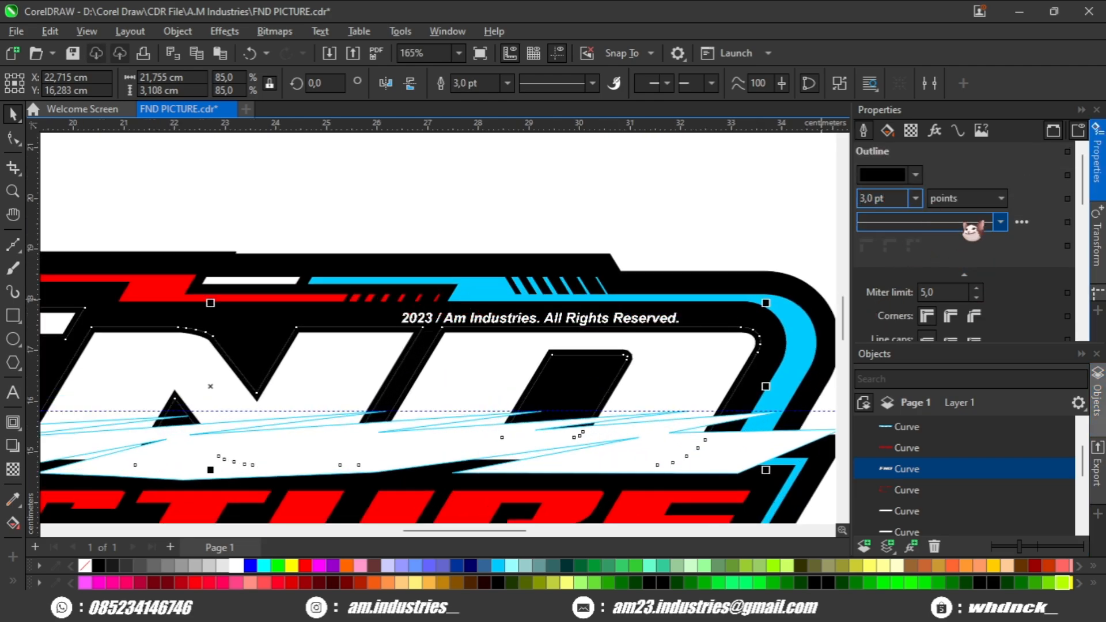
scroll(979, 287, down, 2)
scroll(654, 363, down, 3)
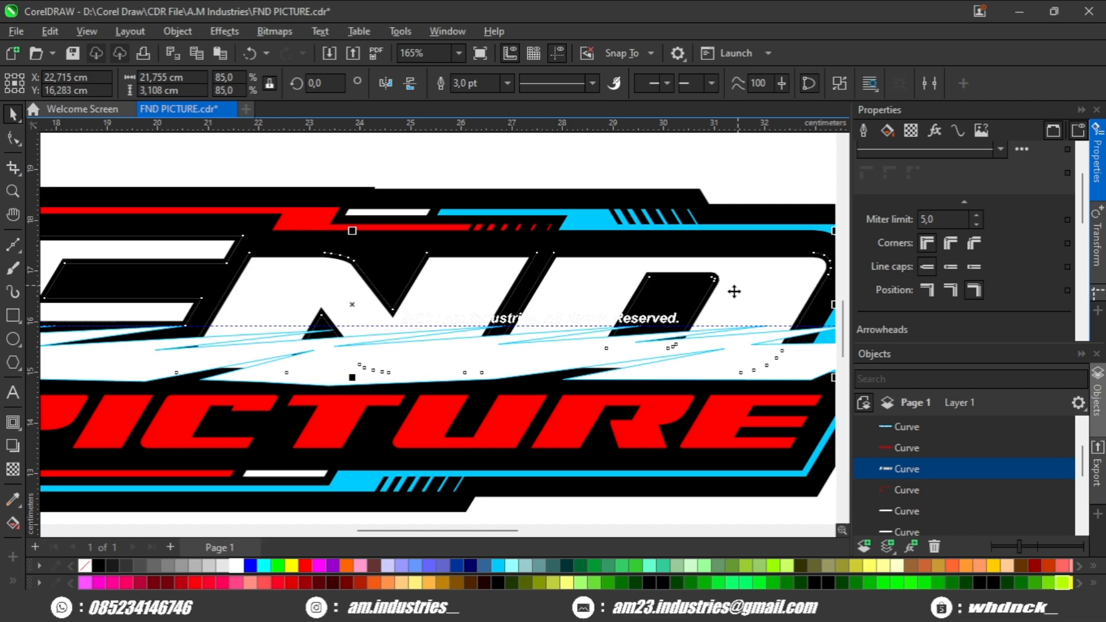
Step: Convert the FND letters' outline to an object and subtract it from the jagged shape
click(953, 473)
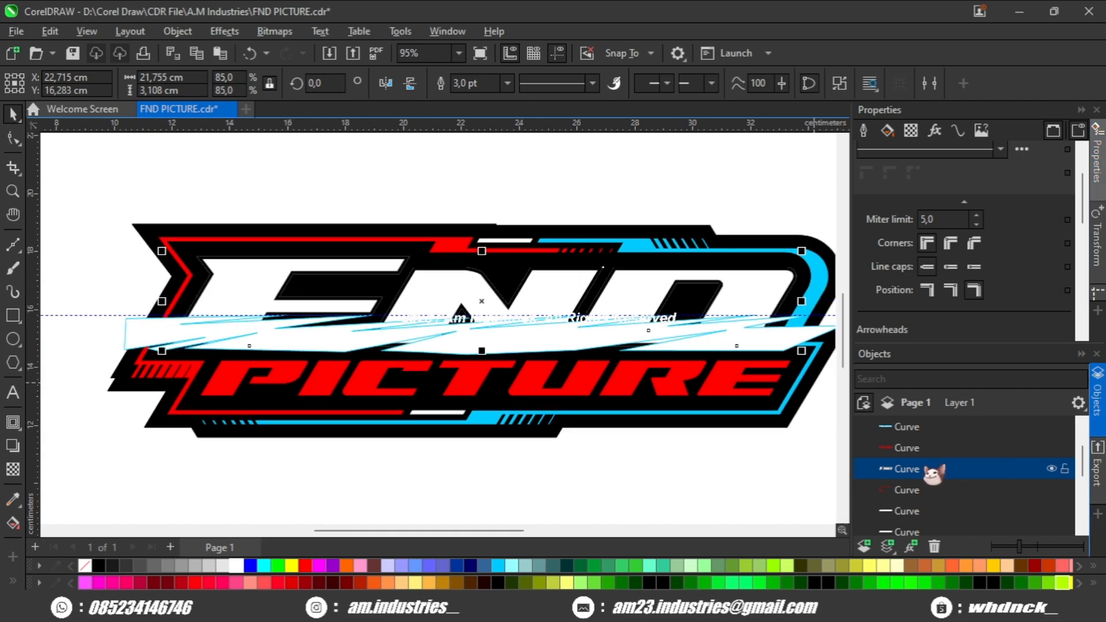
key(ctrl+shift+q)
scroll(365, 409, up, 2)
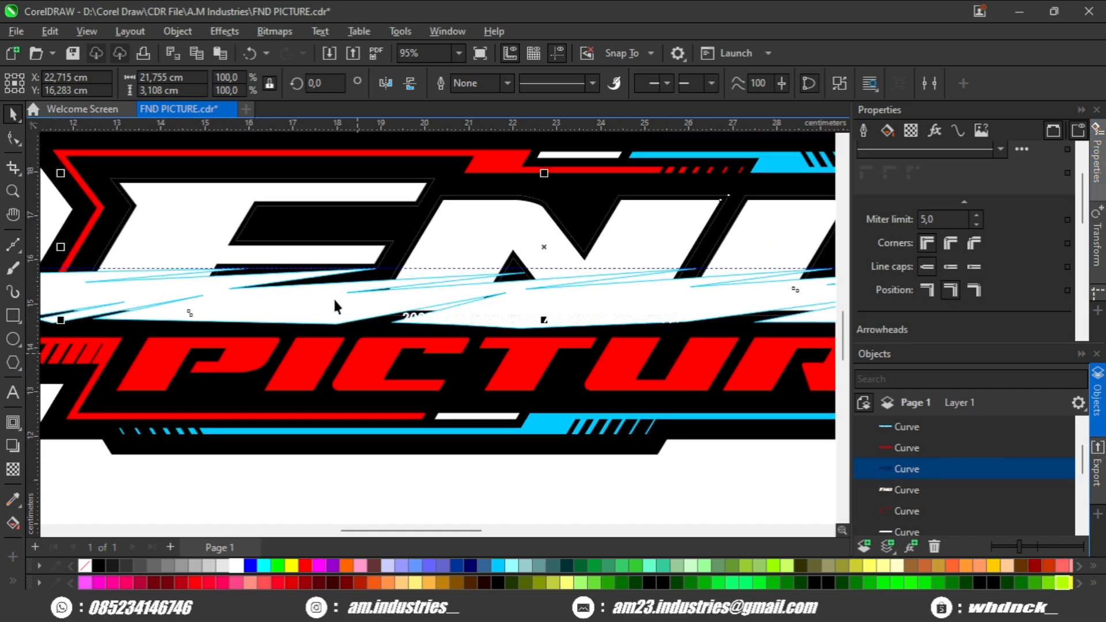
shift+click(324, 301)
scroll(324, 302, down, 2)
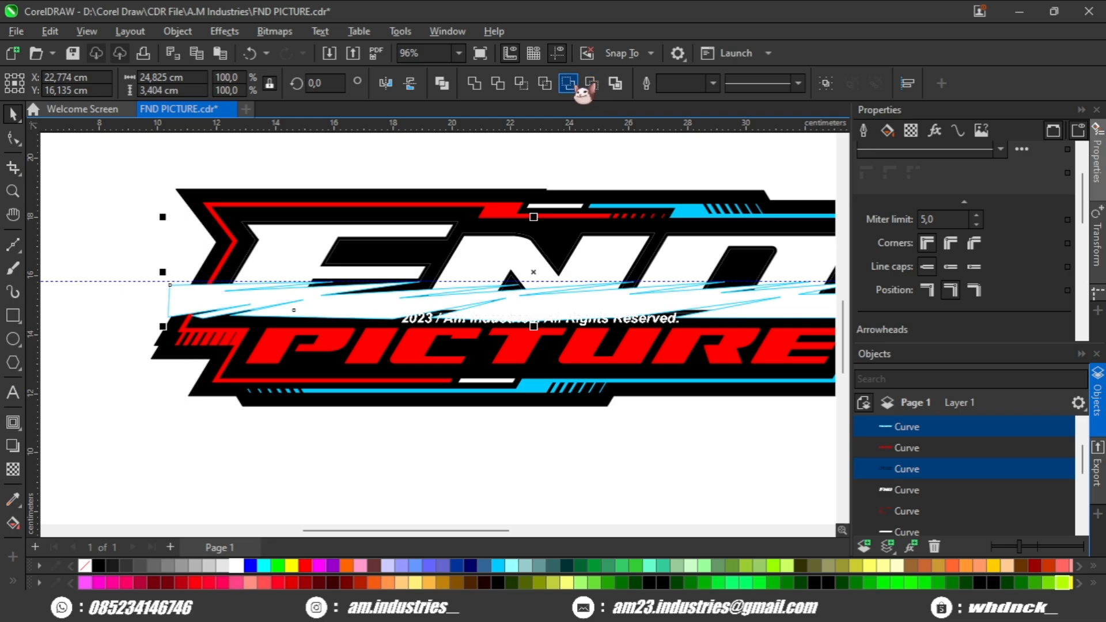
click(568, 83)
scroll(346, 300, up, 4)
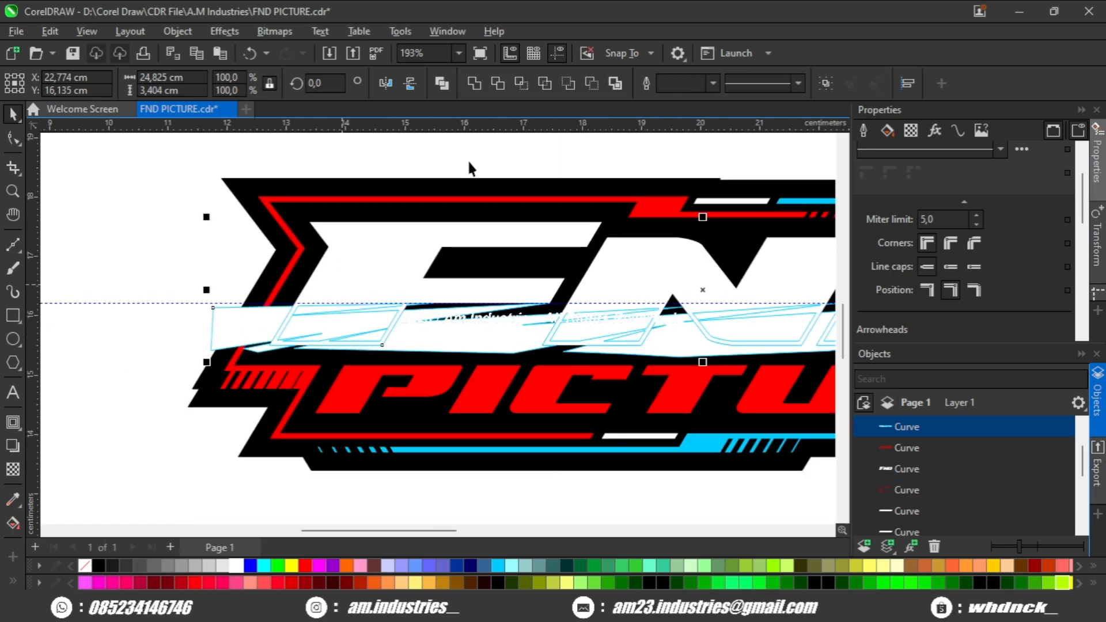
Step: Intersect the jagged shape with the FND letters as an orange piece and delete the original jagged shape
click(520, 83)
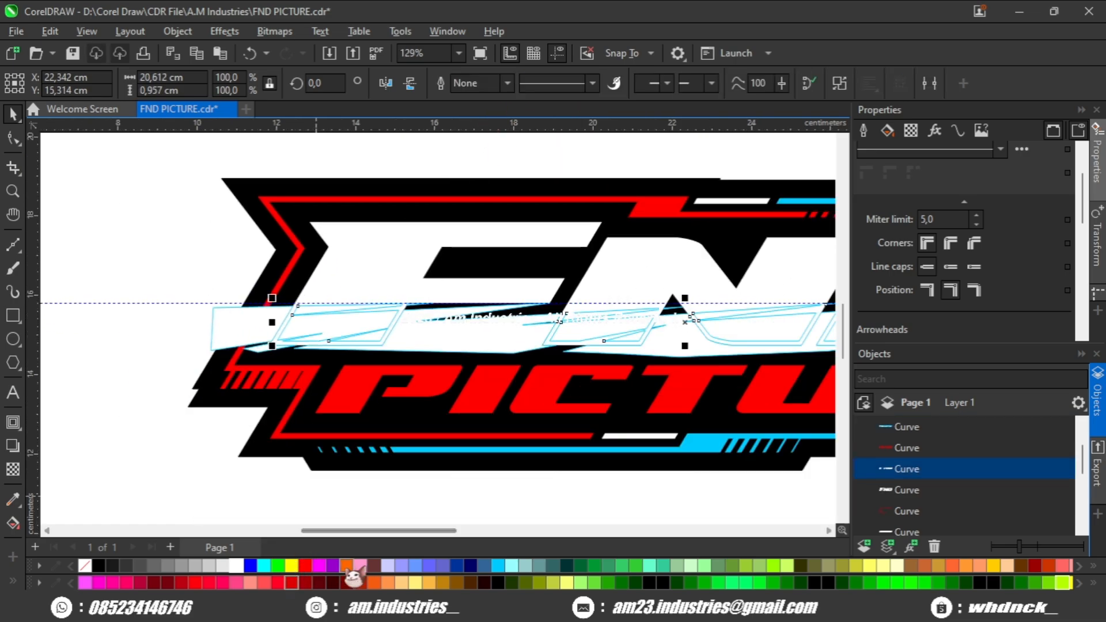
scroll(210, 267, up, 1)
click(221, 313)
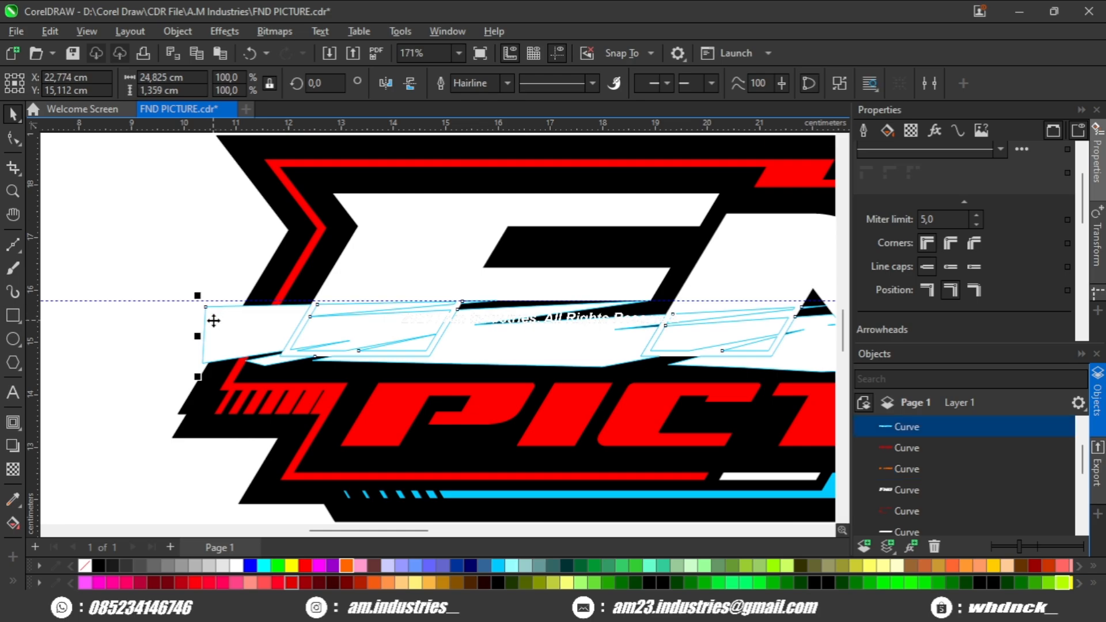
key(Delete)
Step: Fill the orange jagged areas inside the FND letters with light gray
click(390, 328)
scroll(391, 340, down, 1)
drag(525, 371, 358, 380)
drag(653, 374, 346, 359)
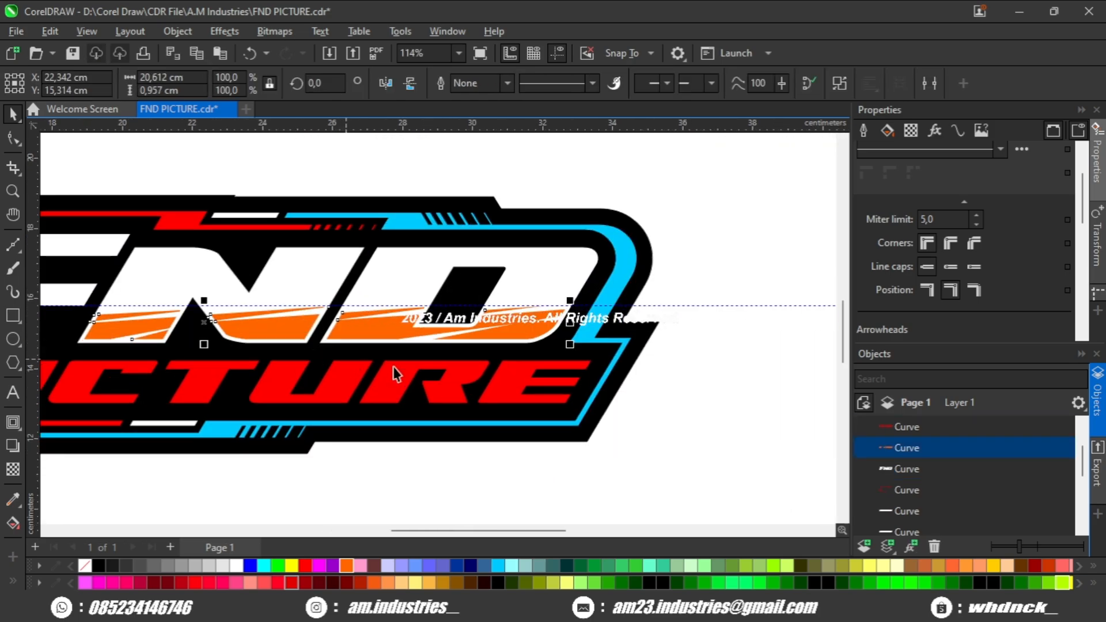
scroll(642, 357, up, 1)
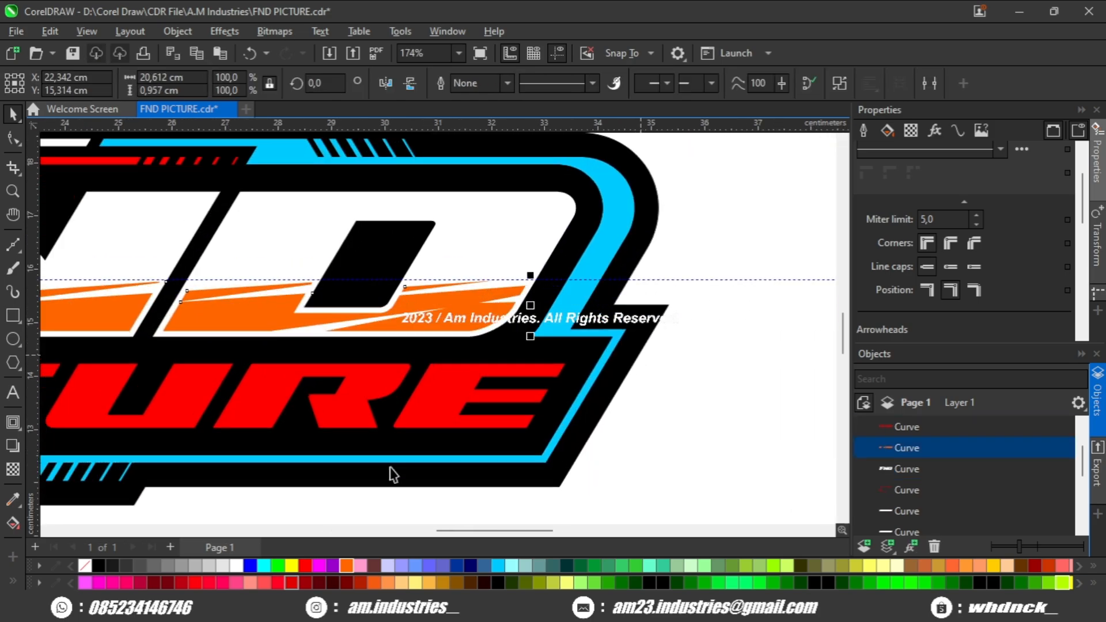
click(210, 566)
scroll(434, 396, down, 4)
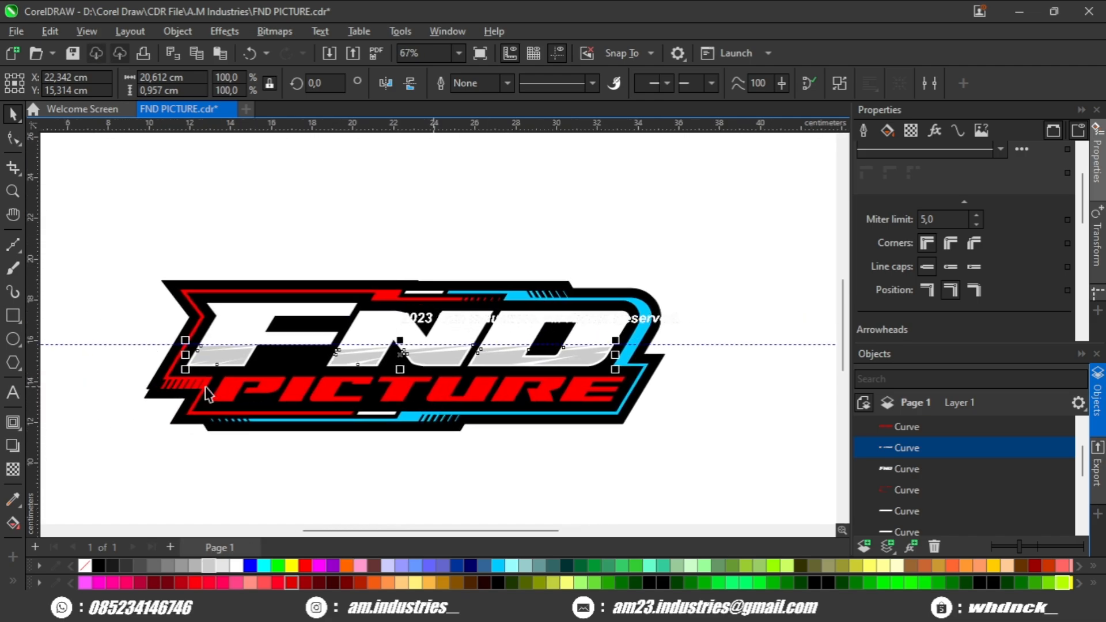
Step: Recolor the red frame around the logo to the same light gray as the jagged areas
scroll(208, 394, up, 2)
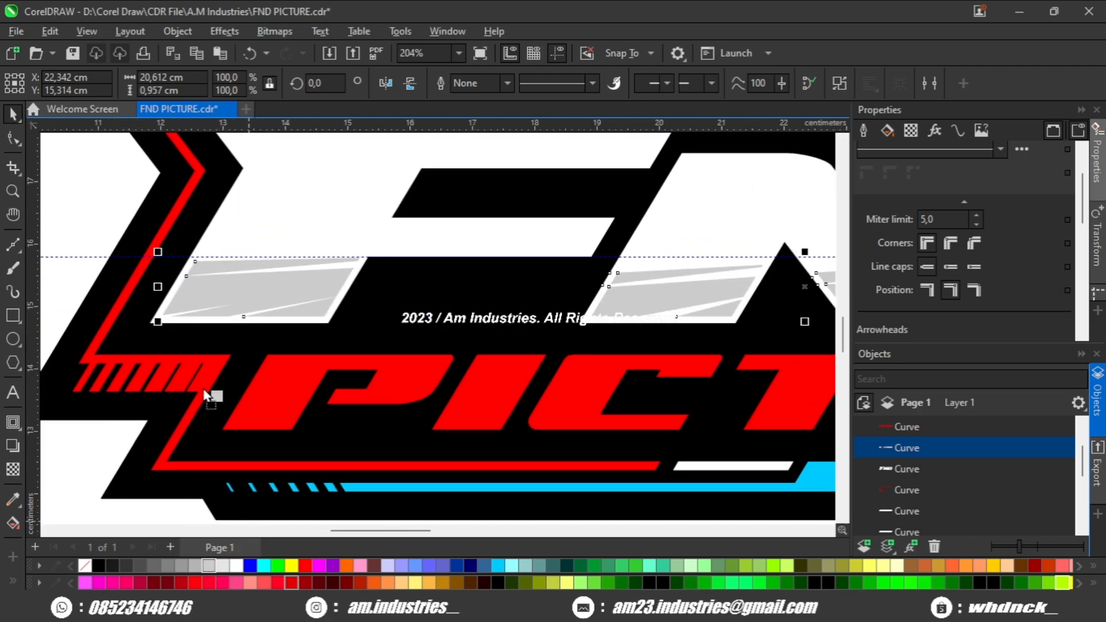
scroll(206, 394, down, 3)
click(774, 344)
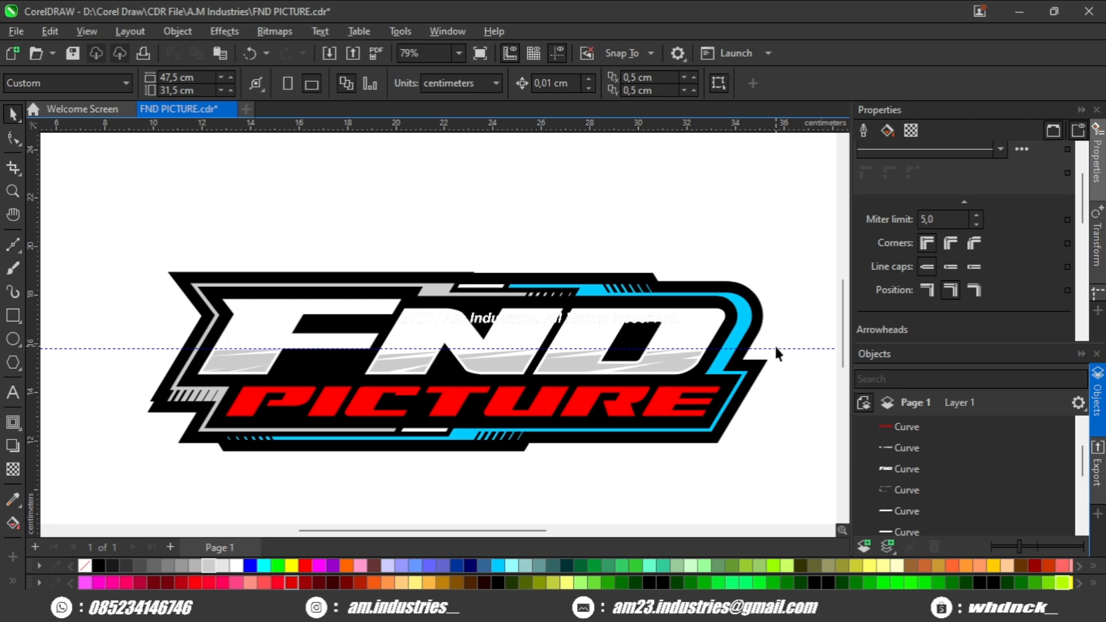
Step: Delete the horizontal guideline running across the FND letters
click(774, 349)
key(Delete)
scroll(471, 306, up, 1)
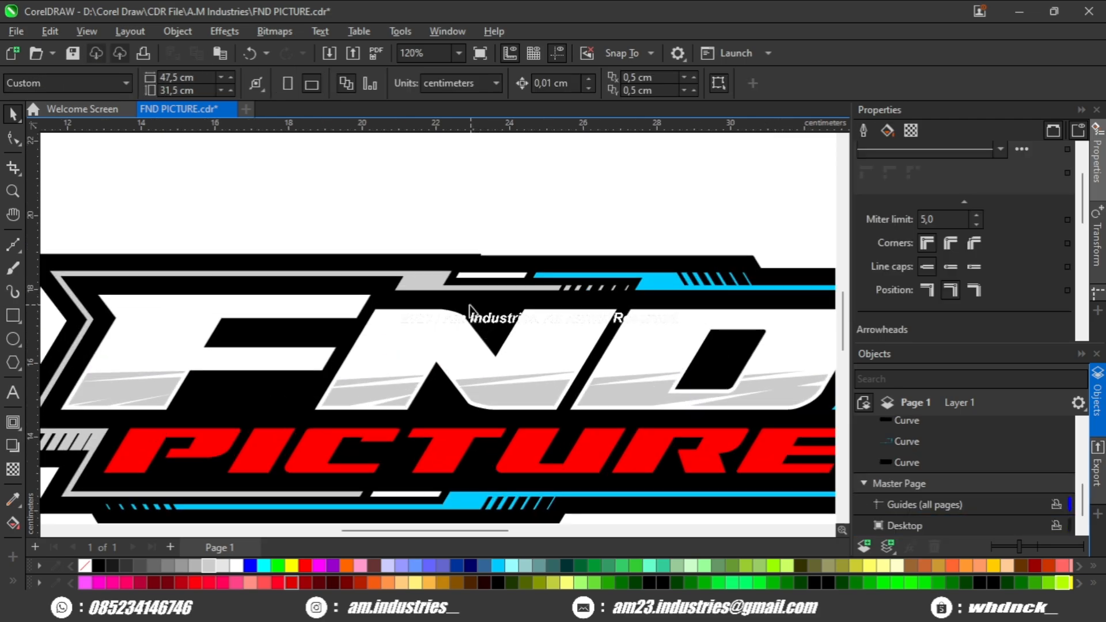
Step: Recolor the frame's gray half and the jagged areas inside FND with the next darker gray
scroll(471, 308, up, 2)
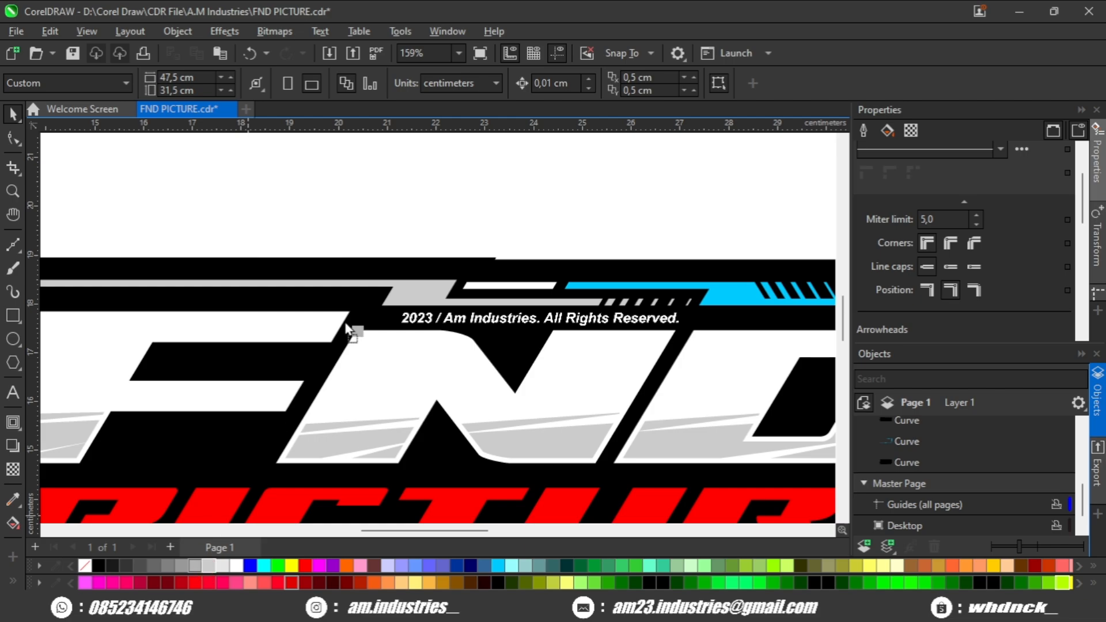
drag(418, 303, 417, 303)
drag(297, 444, 429, 378)
scroll(409, 402, down, 3)
scroll(269, 405, up, 2)
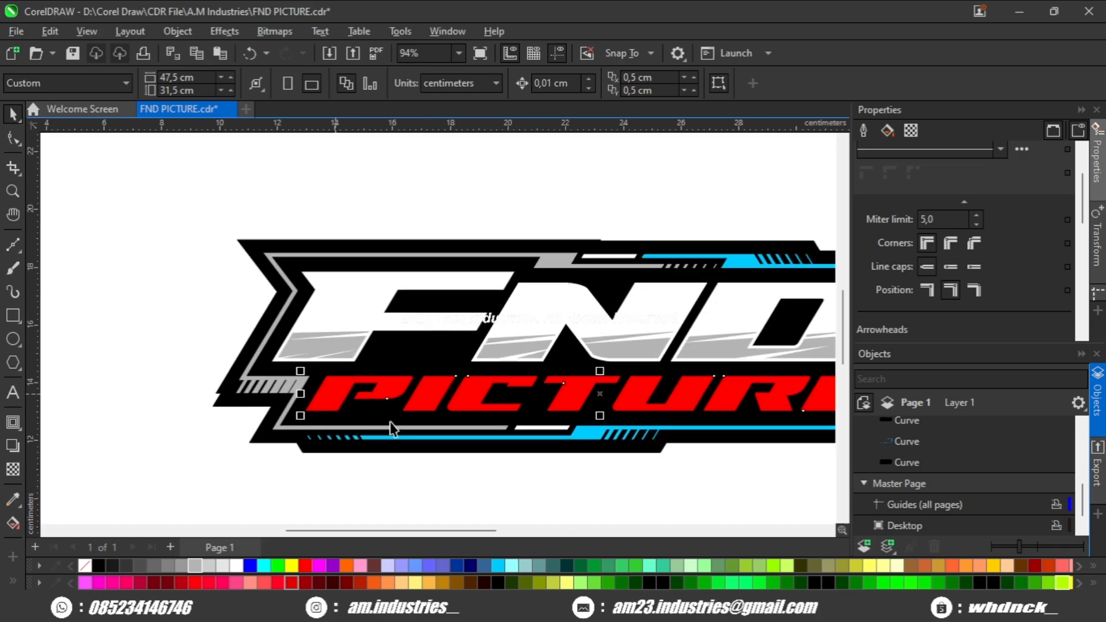
Step: Recolor the red PICTURE lettering and the cyan outline together to lime green
scroll(391, 422, down, 2)
scroll(584, 432, up, 2)
shift+click(538, 427)
scroll(539, 454, down, 1)
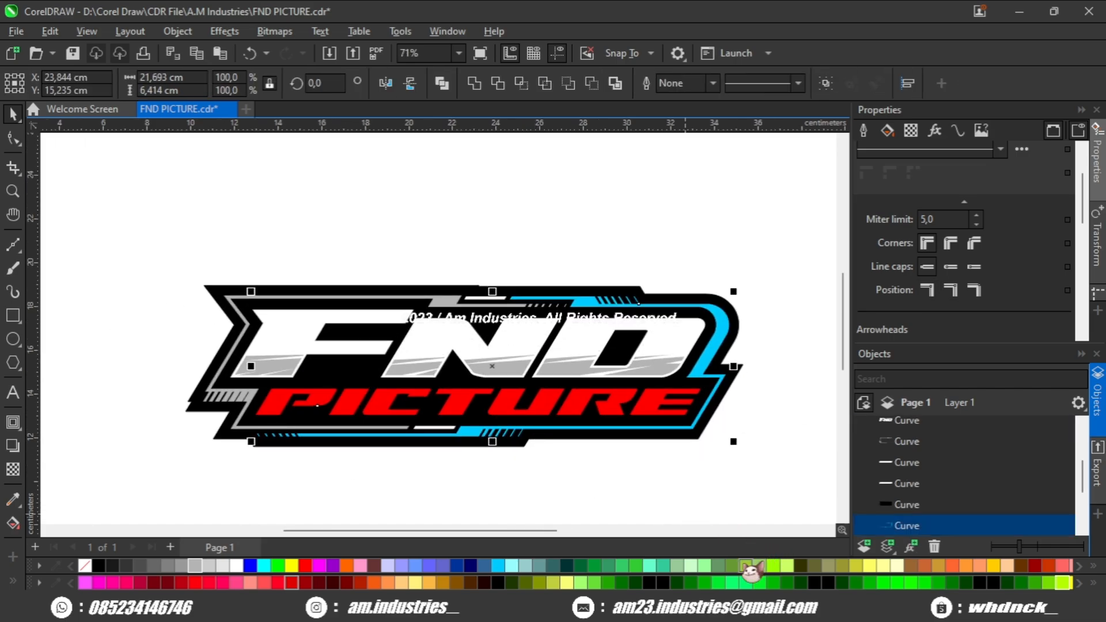
scroll(737, 582, down, 5)
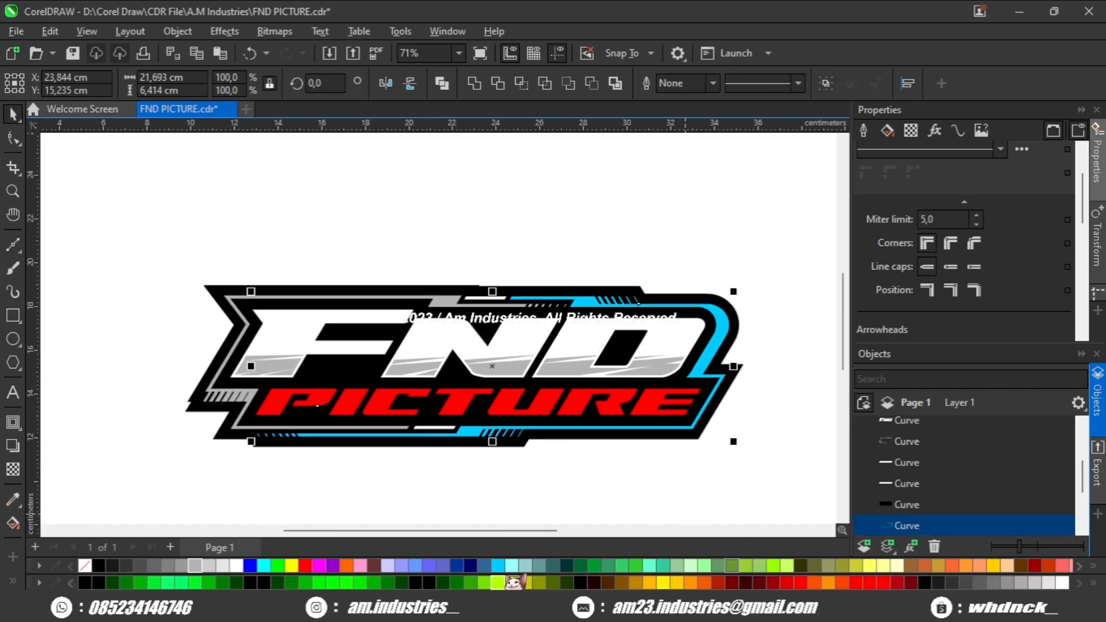
click(500, 583)
click(569, 446)
scroll(569, 445, down, 1)
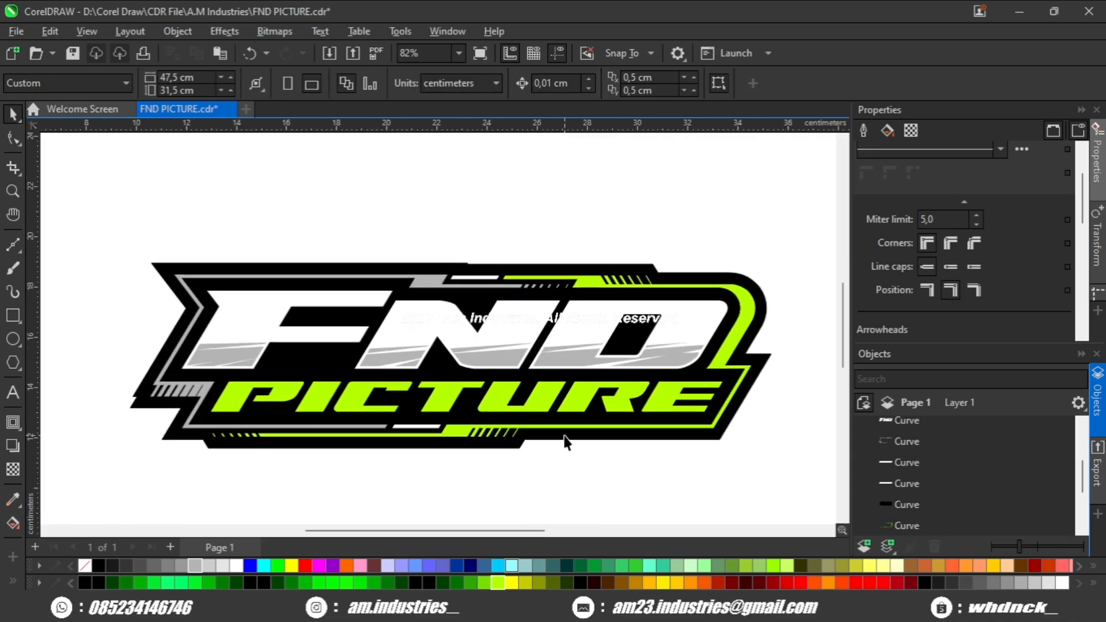
Step: Group all the logo's objects and center the group on the page
drag(313, 502, 177, 460)
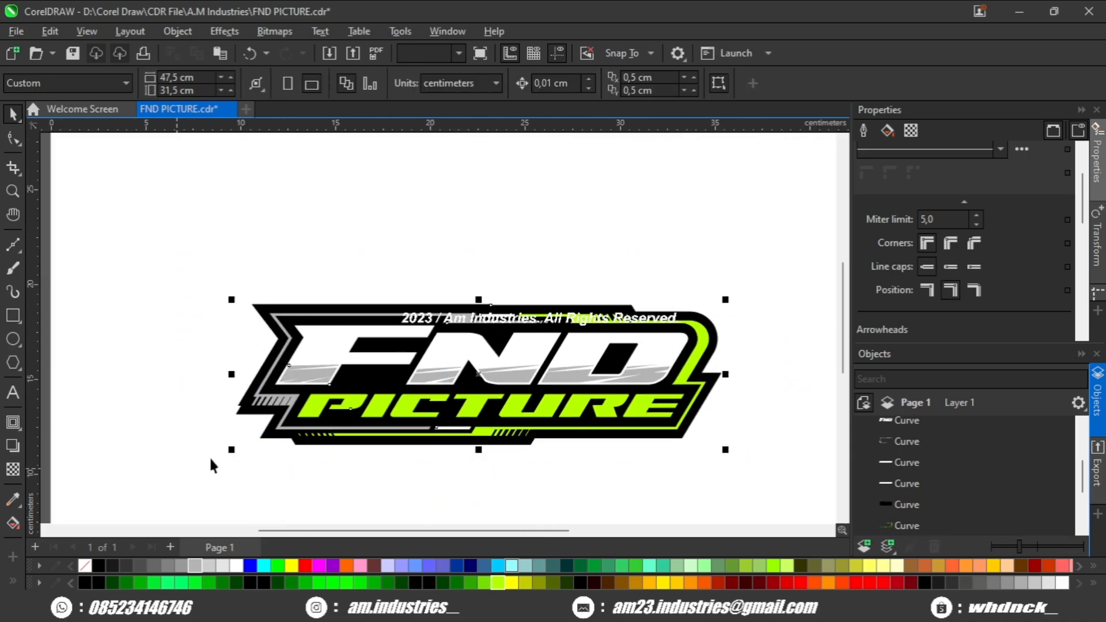
scroll(210, 458, down, 3)
drag(563, 399, 690, 399)
scroll(460, 358, up, 1)
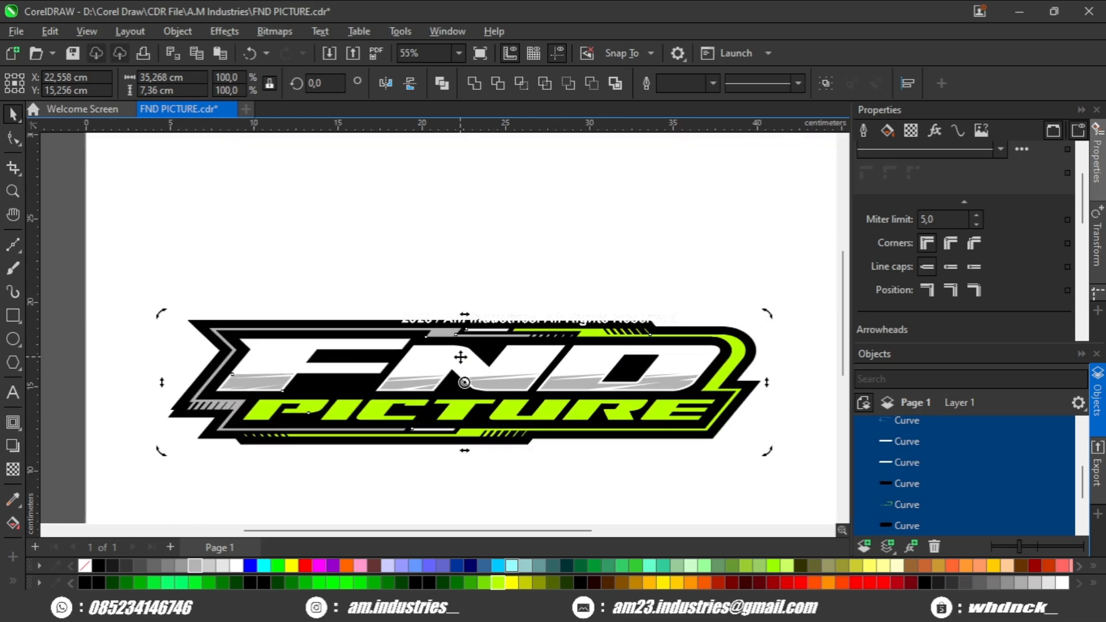
click(460, 357)
scroll(463, 372, down, 2)
drag(724, 296, 249, 453)
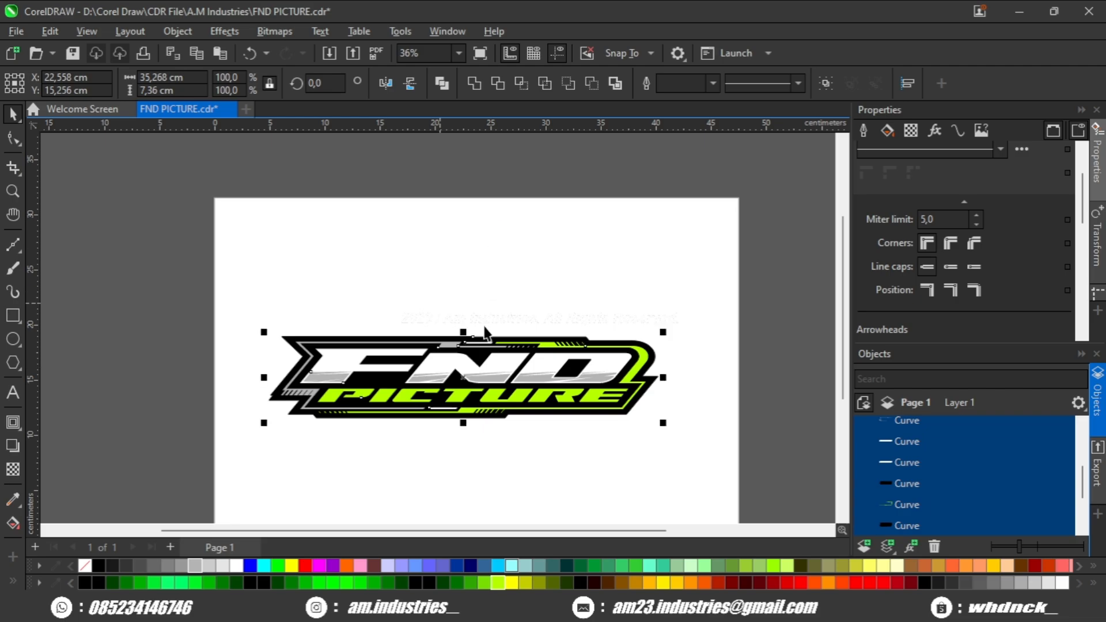
key(ctrl+g)
click(646, 278)
scroll(513, 368, up, 1)
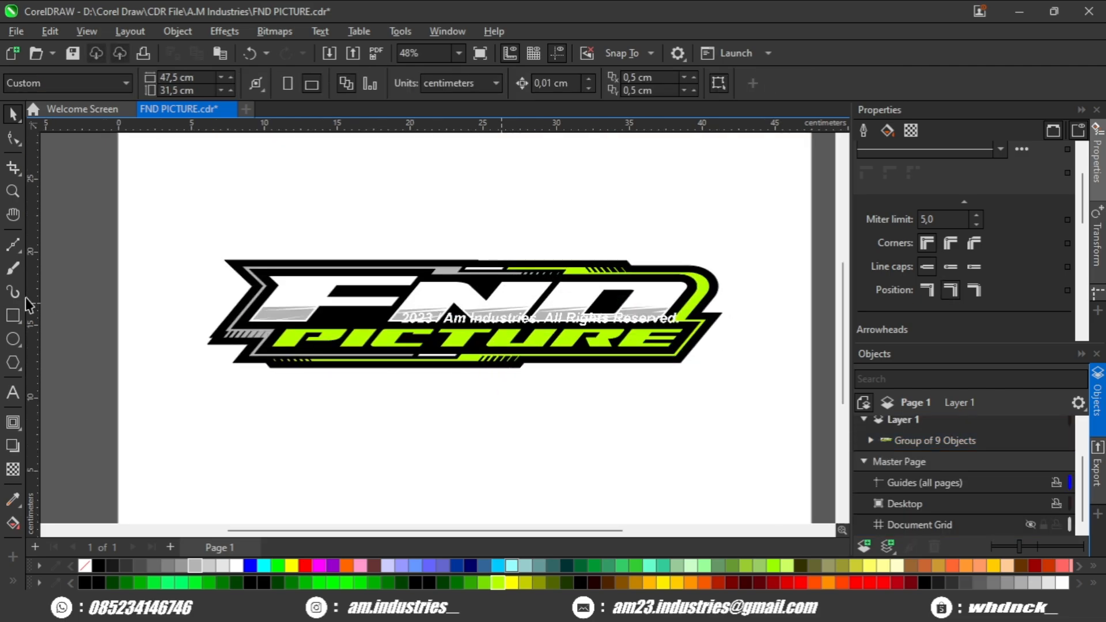
Step: Draw a lime green rectangle about 46,7 by 12,2 cm over the logo, centered on the page and without an outline
click(14, 315)
drag(117, 222, 800, 399)
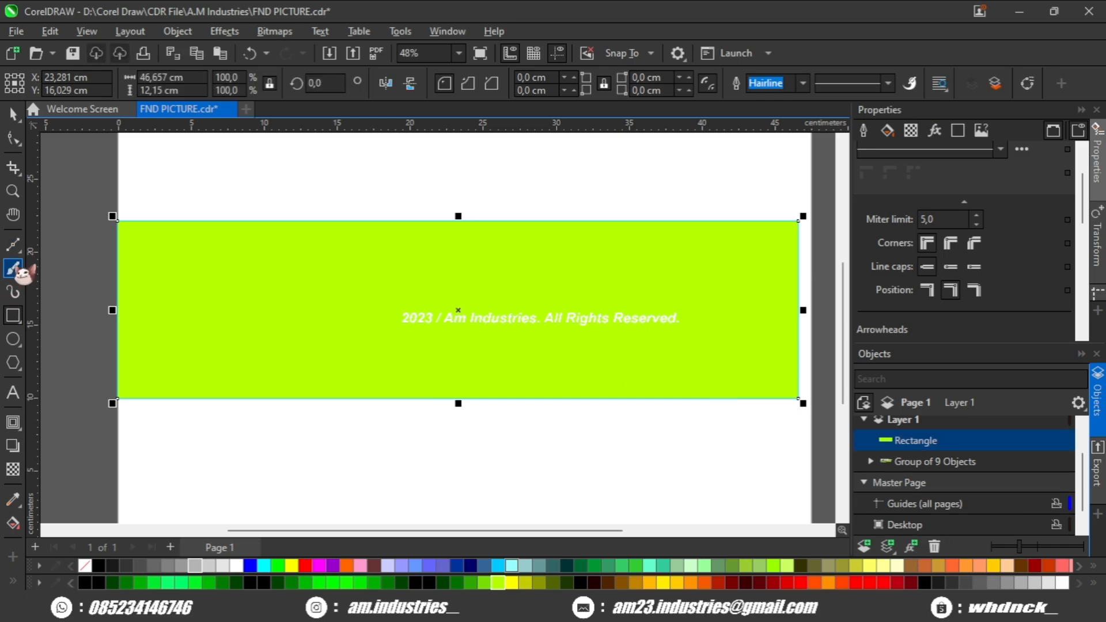
key(p)
right_click(84, 566)
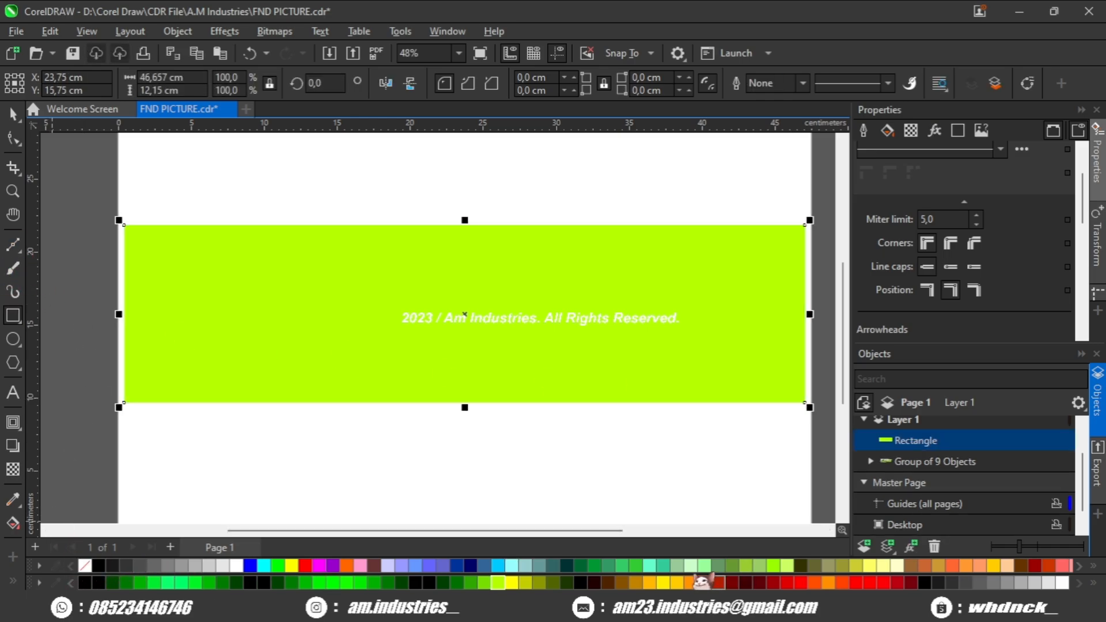
Step: Send the lime green rectangle behind the logo group as its background
key(shift+Page_Down)
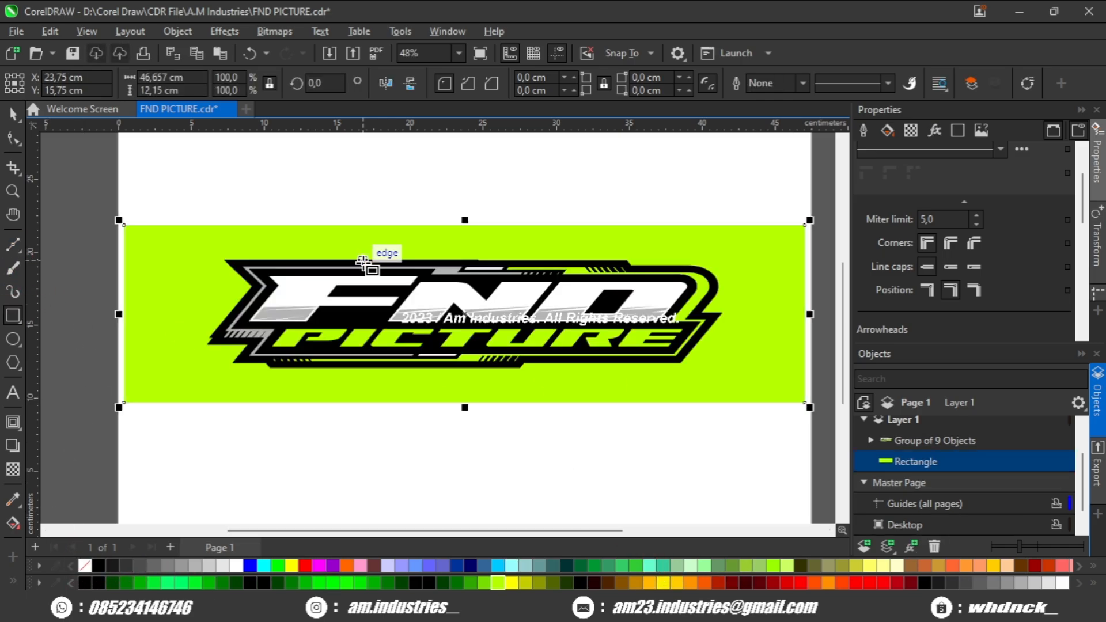
scroll(365, 271, up, 1)
click(13, 113)
key(Escape)
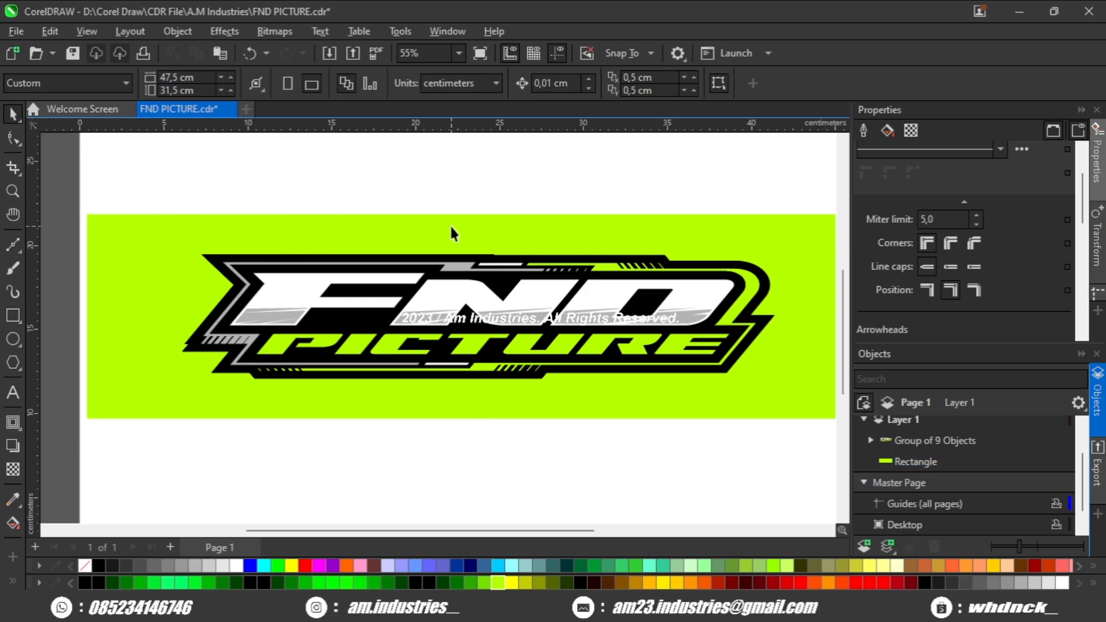
drag(450, 223, 419, 238)
scroll(431, 240, up, 2)
scroll(407, 228, down, 1)
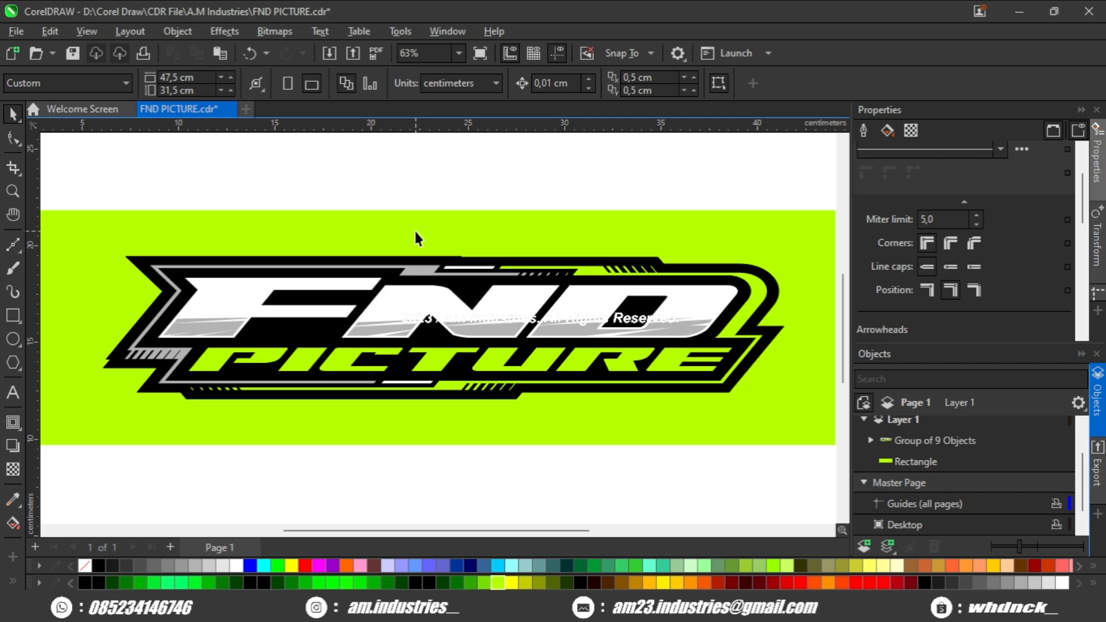